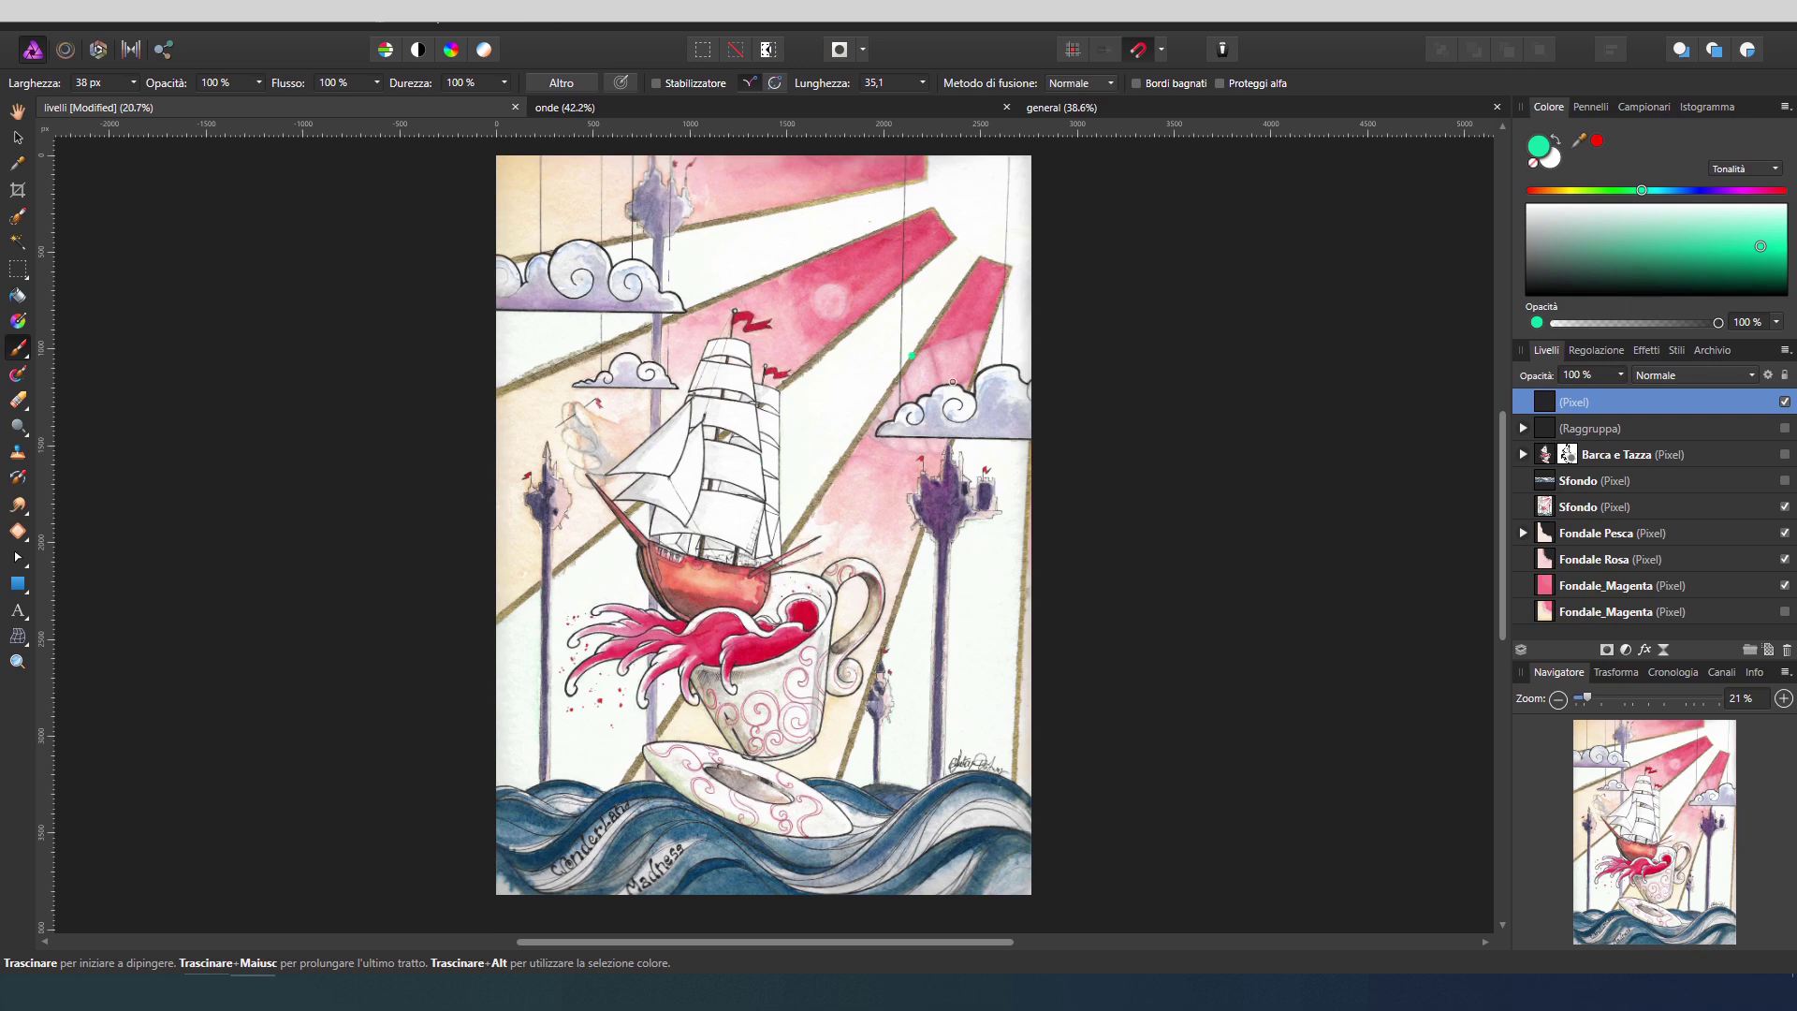
Step: Hide the visible Sfondo artwork, Fondale Pesca and Fondale Rosa layers to view the magenta background alone
{"action": "left_click", "coordinate": [1785, 507]}
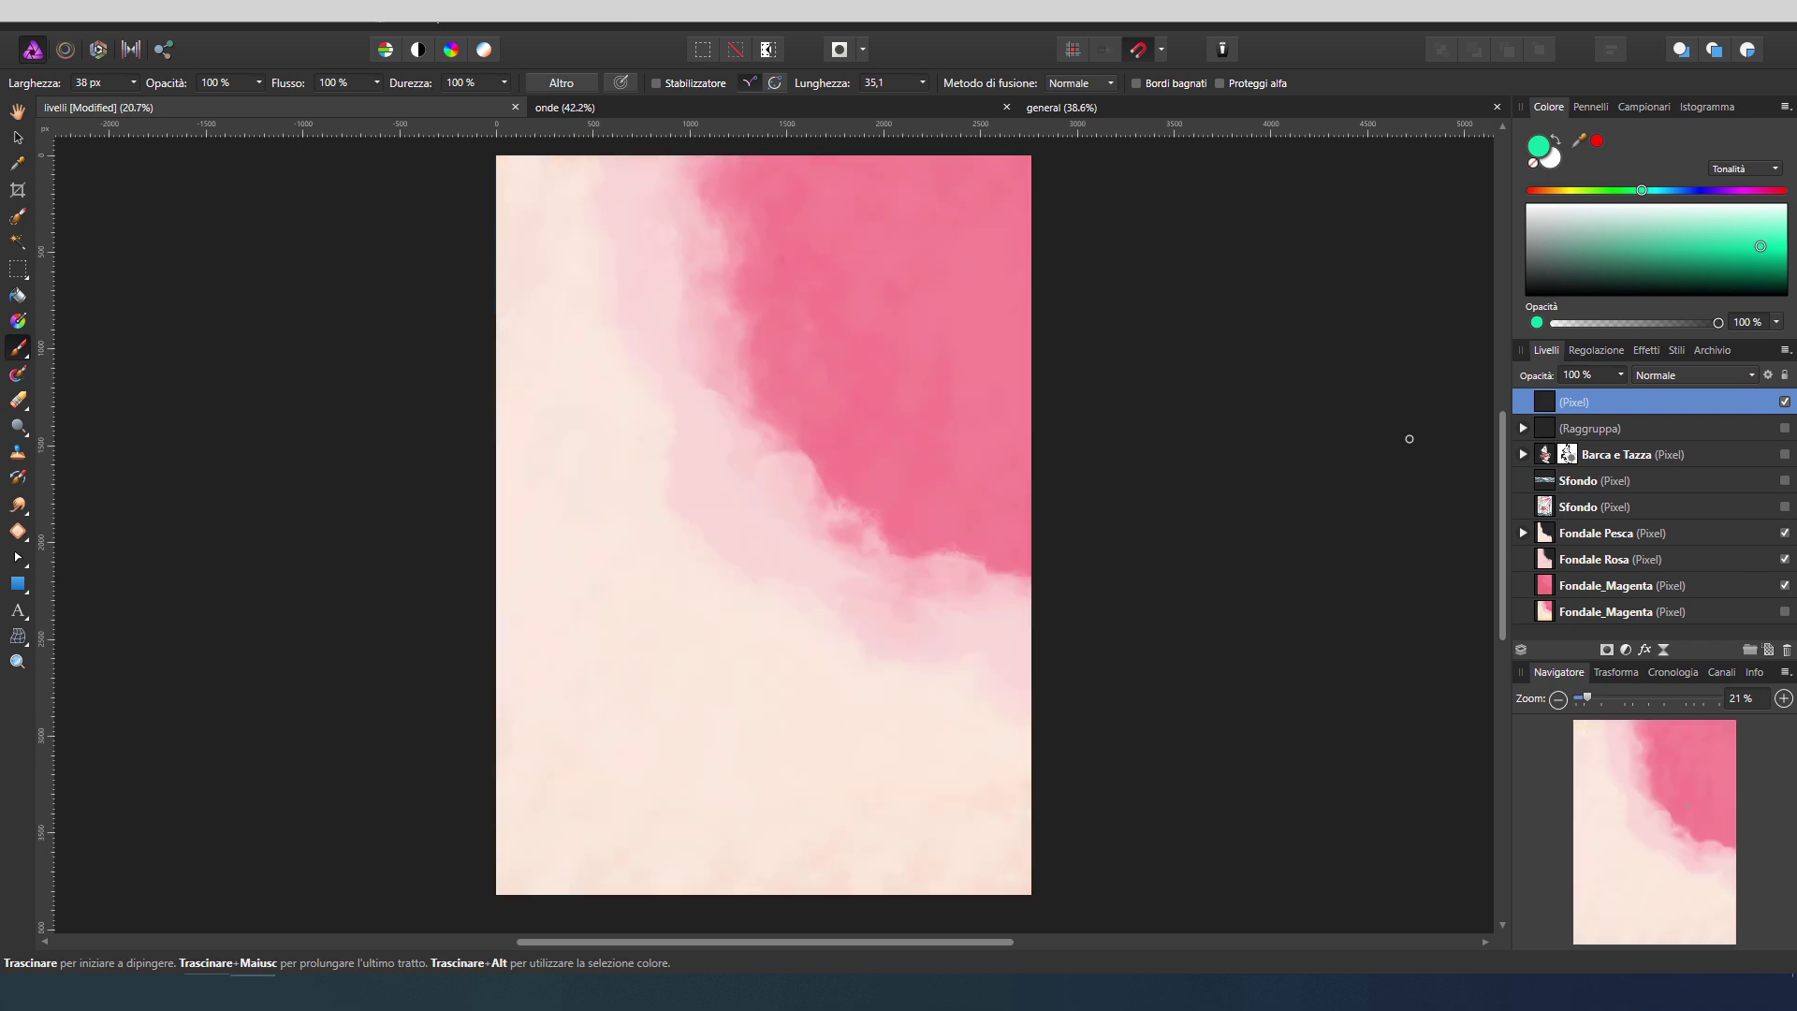
{"action": "left_click", "coordinate": [723, 384]}
{"action": "left_click", "coordinate": [1785, 533]}
{"action": "left_click", "coordinate": [1785, 559]}
{"action": "left_click", "coordinate": [1785, 585]}
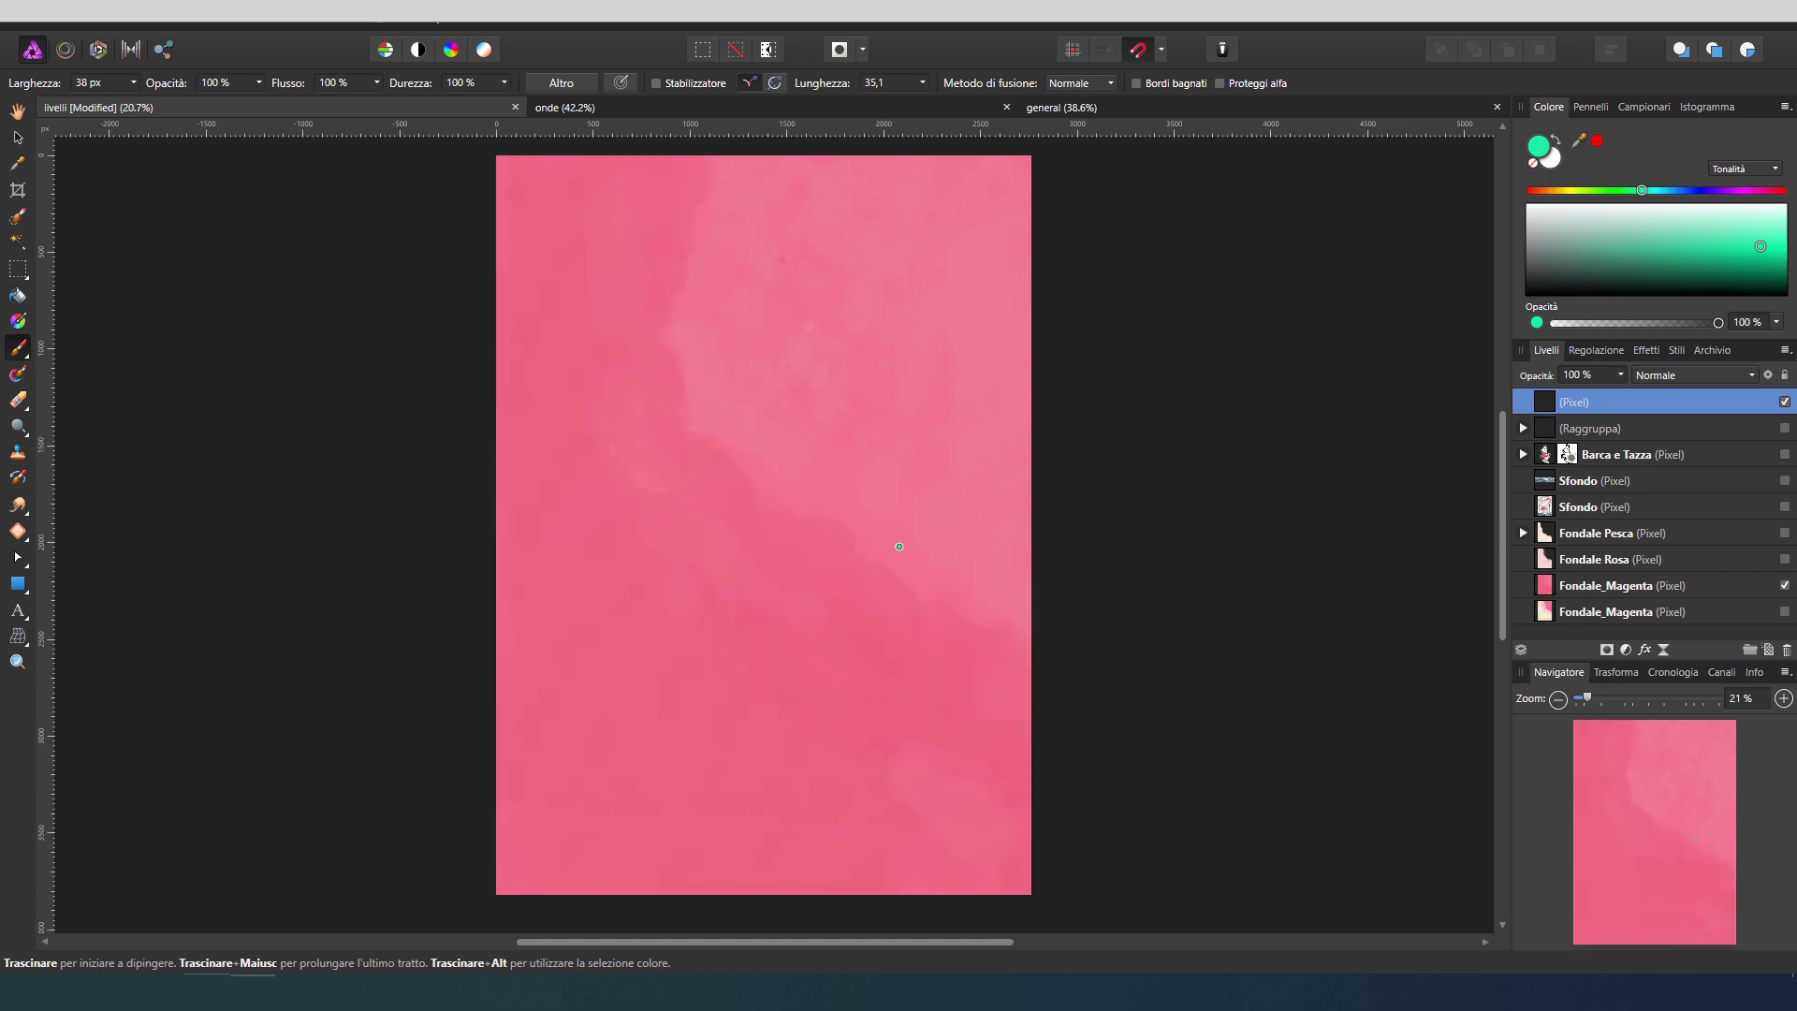
Step: Show the Fondale Rosa and Fondale Pesca layers again to view how they build up over the magenta
{"action": "left_click", "coordinate": [1785, 559]}
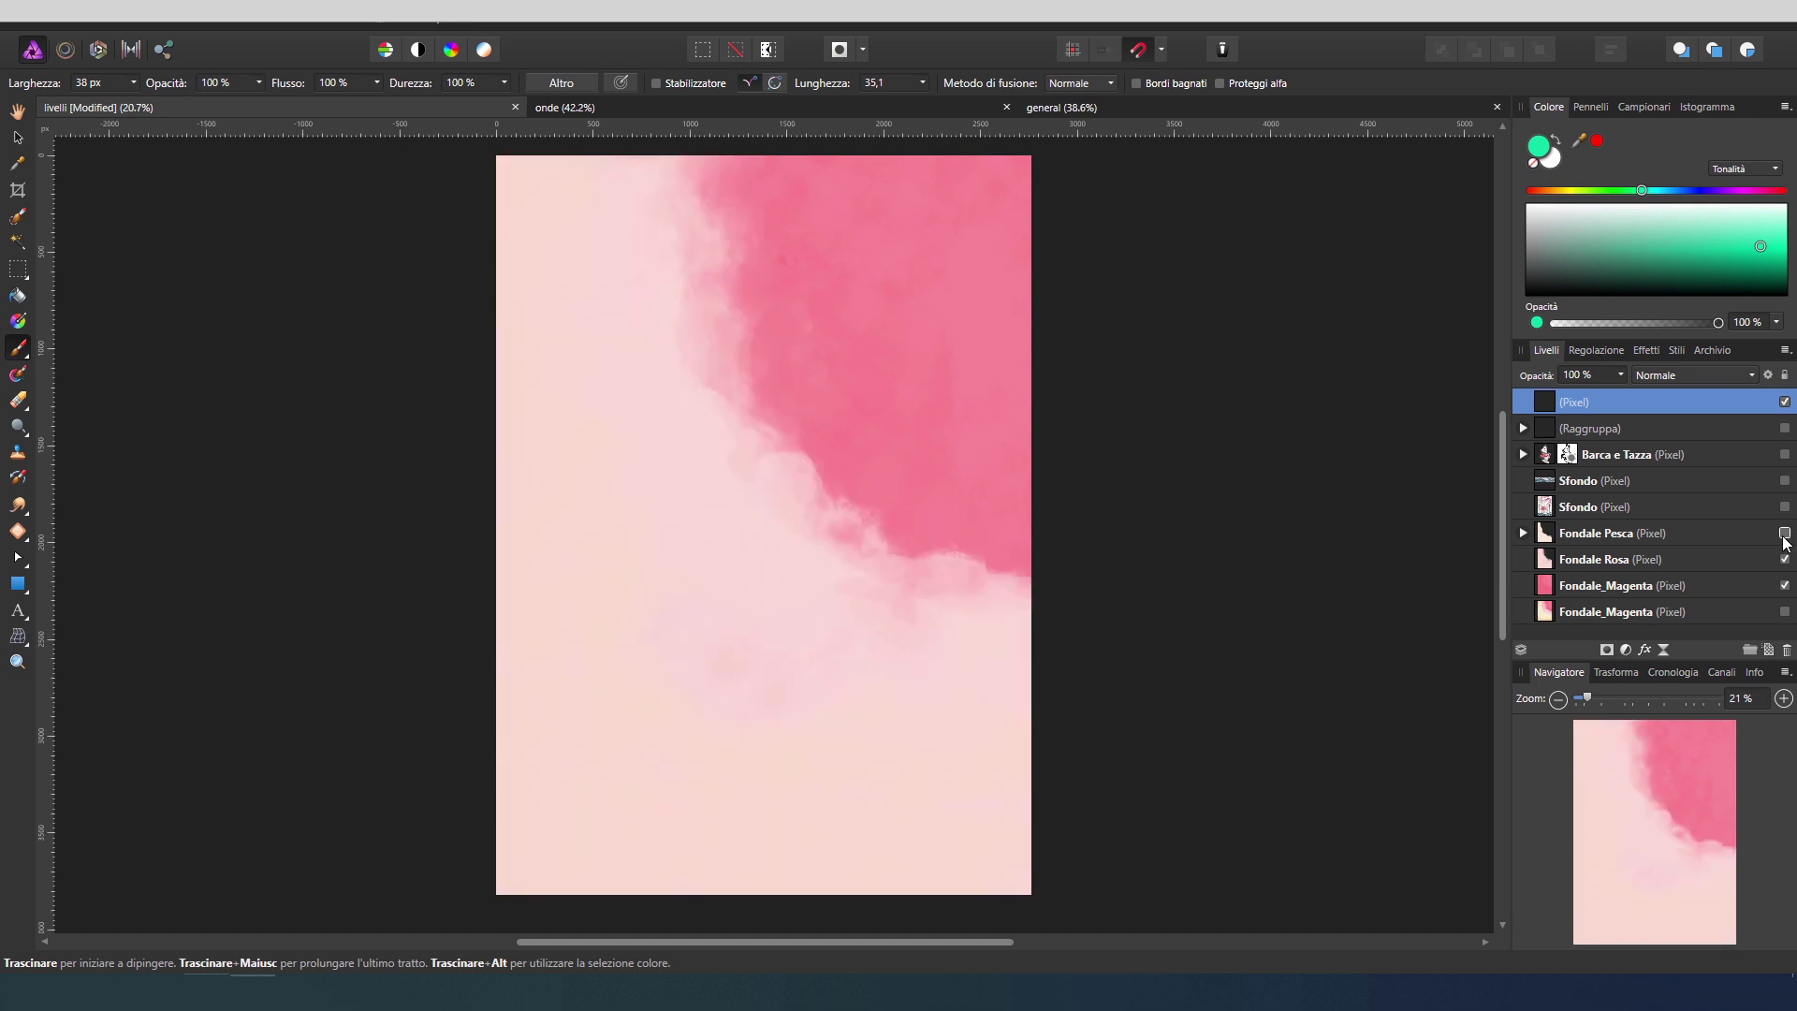
{"action": "left_click", "coordinate": [1785, 533]}
{"action": "left_click", "coordinate": [1785, 559]}
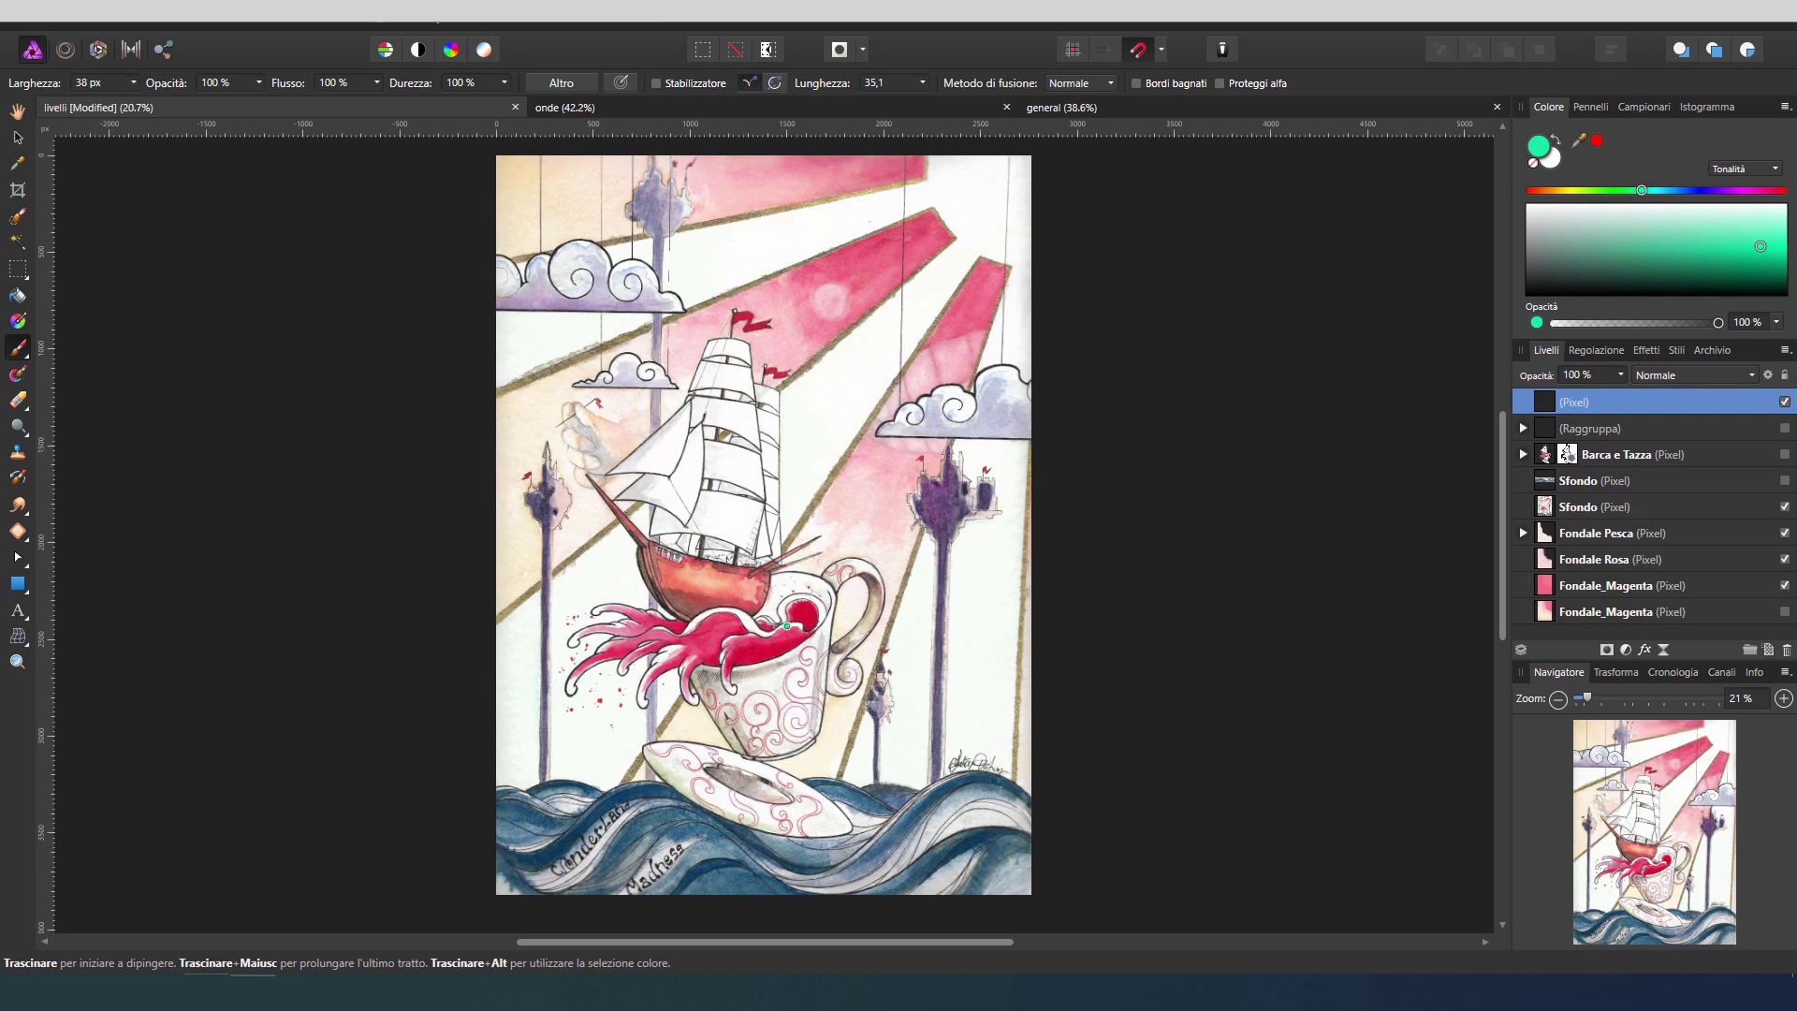
Step: Hide Sfondo, Fondale Pesca and Fondale Rosa one after another, and bring back the full Sfondo illustration
{"action": "left_click", "coordinate": [1785, 507]}
{"action": "left_click", "coordinate": [1785, 533]}
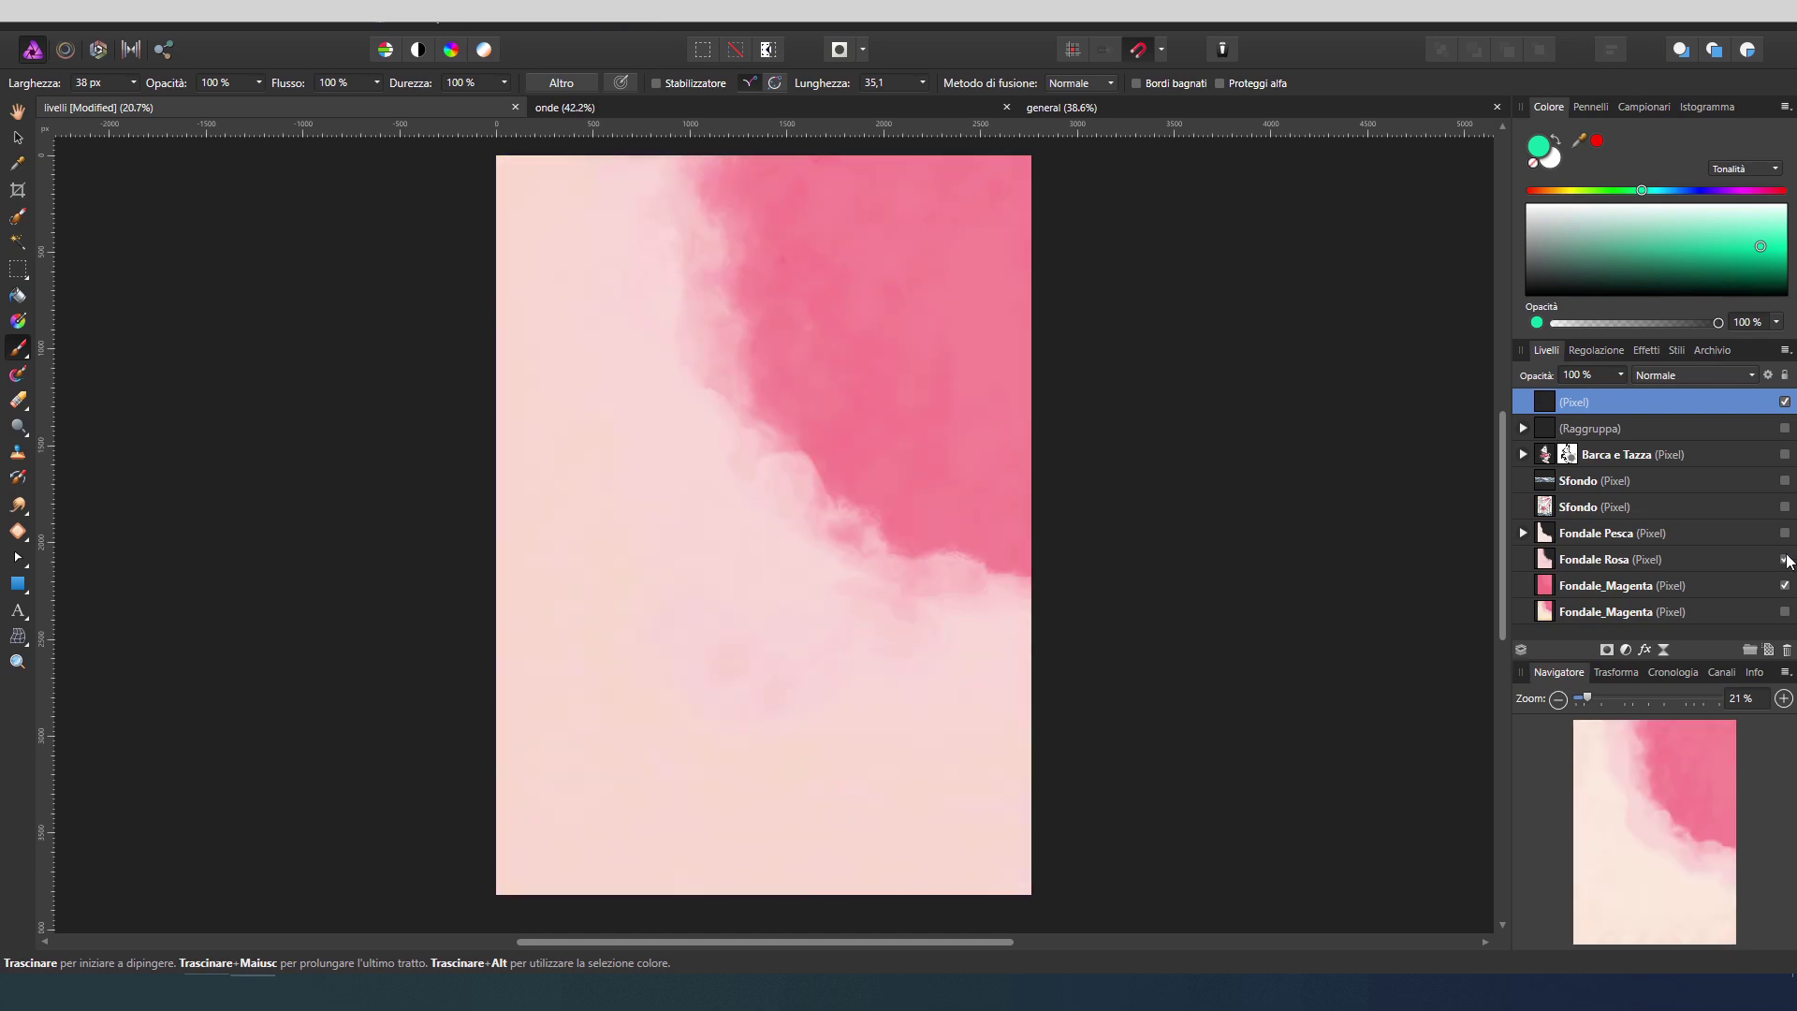
{"action": "left_click", "coordinate": [1785, 558]}
{"action": "left_click", "coordinate": [1785, 454]}
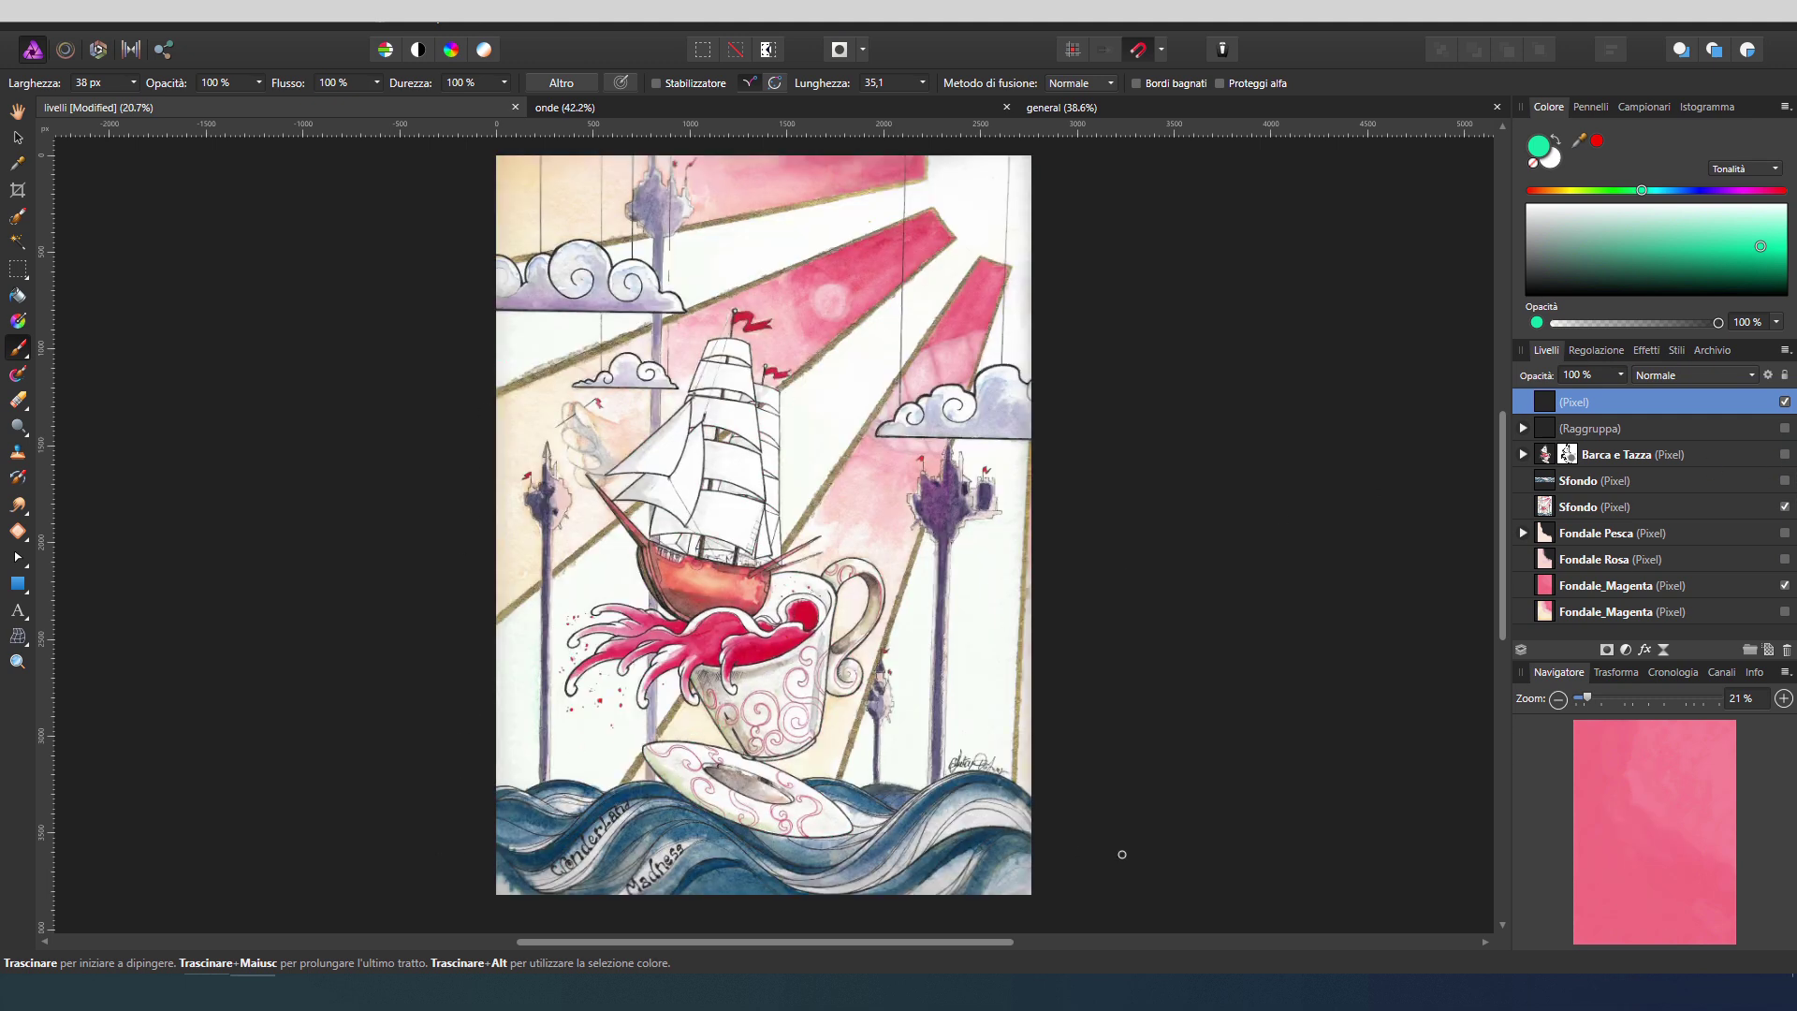
Step: Open the onde document and toggle layer visibility to view the Level 0 and Level 1 waves separately
{"action": "left_click", "coordinate": [770, 113]}
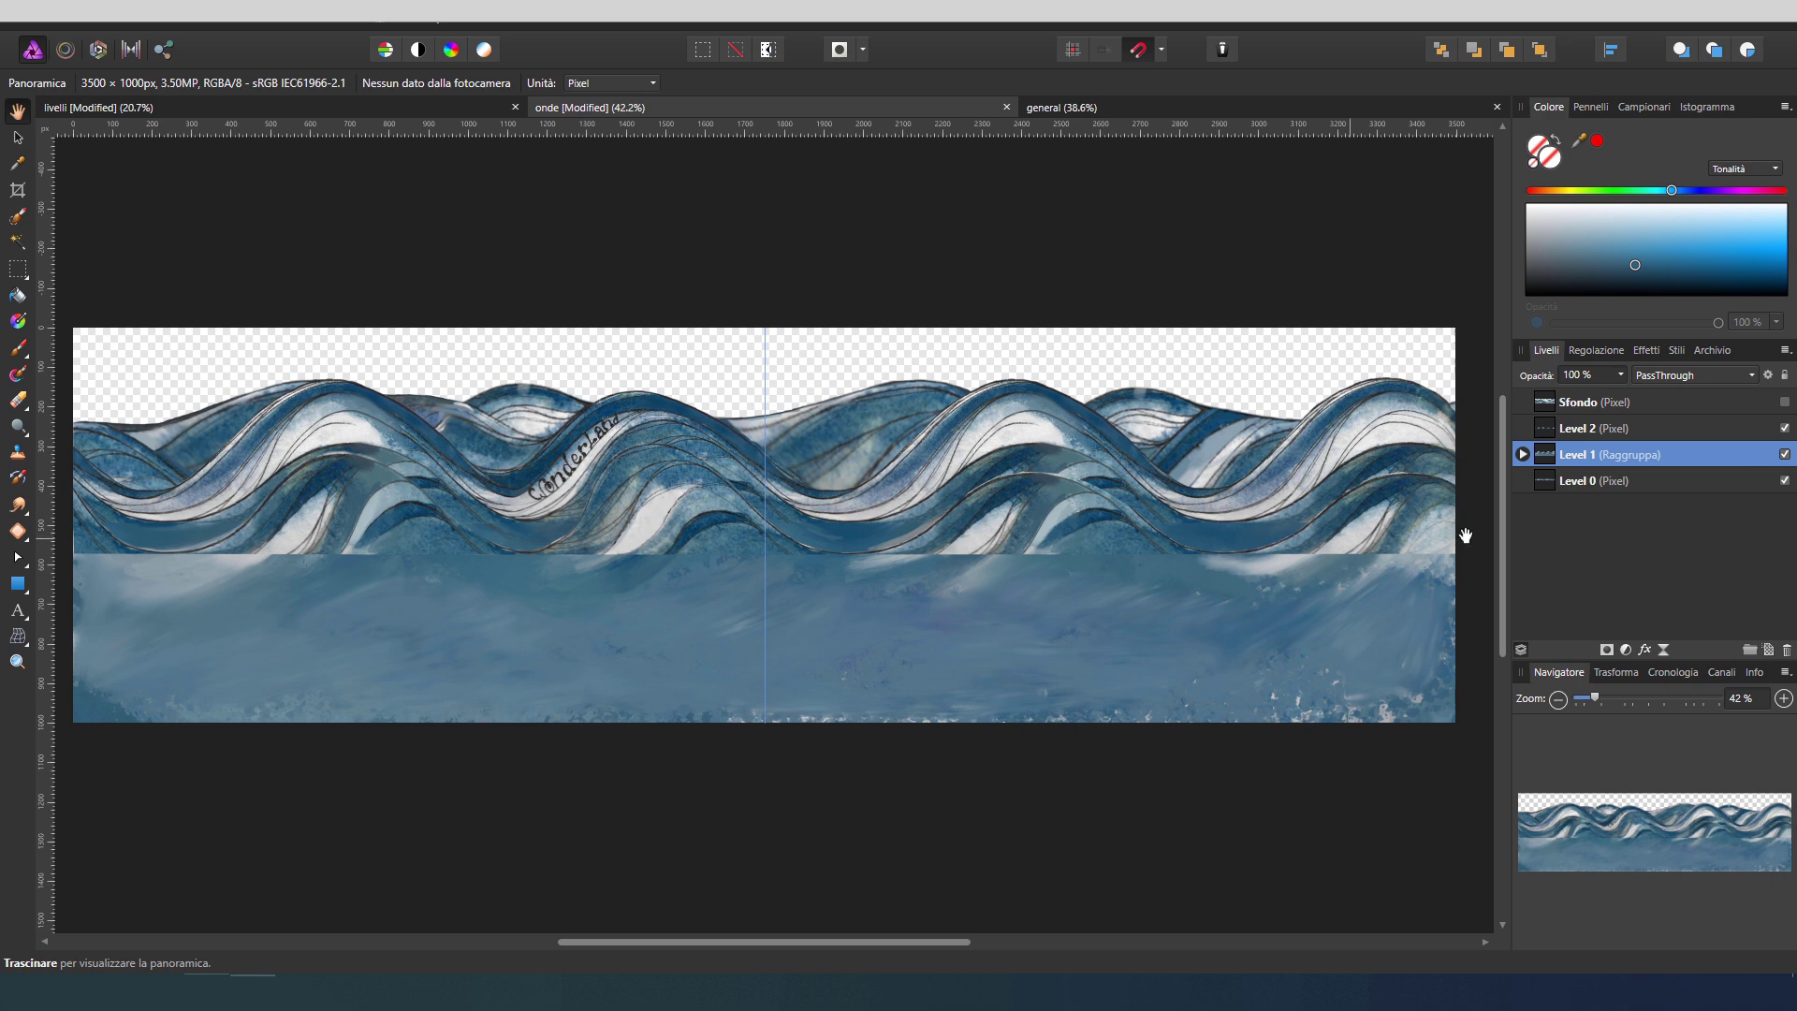
{"action": "left_click", "coordinate": [1786, 455]}
{"action": "left_click", "coordinate": [1785, 428]}
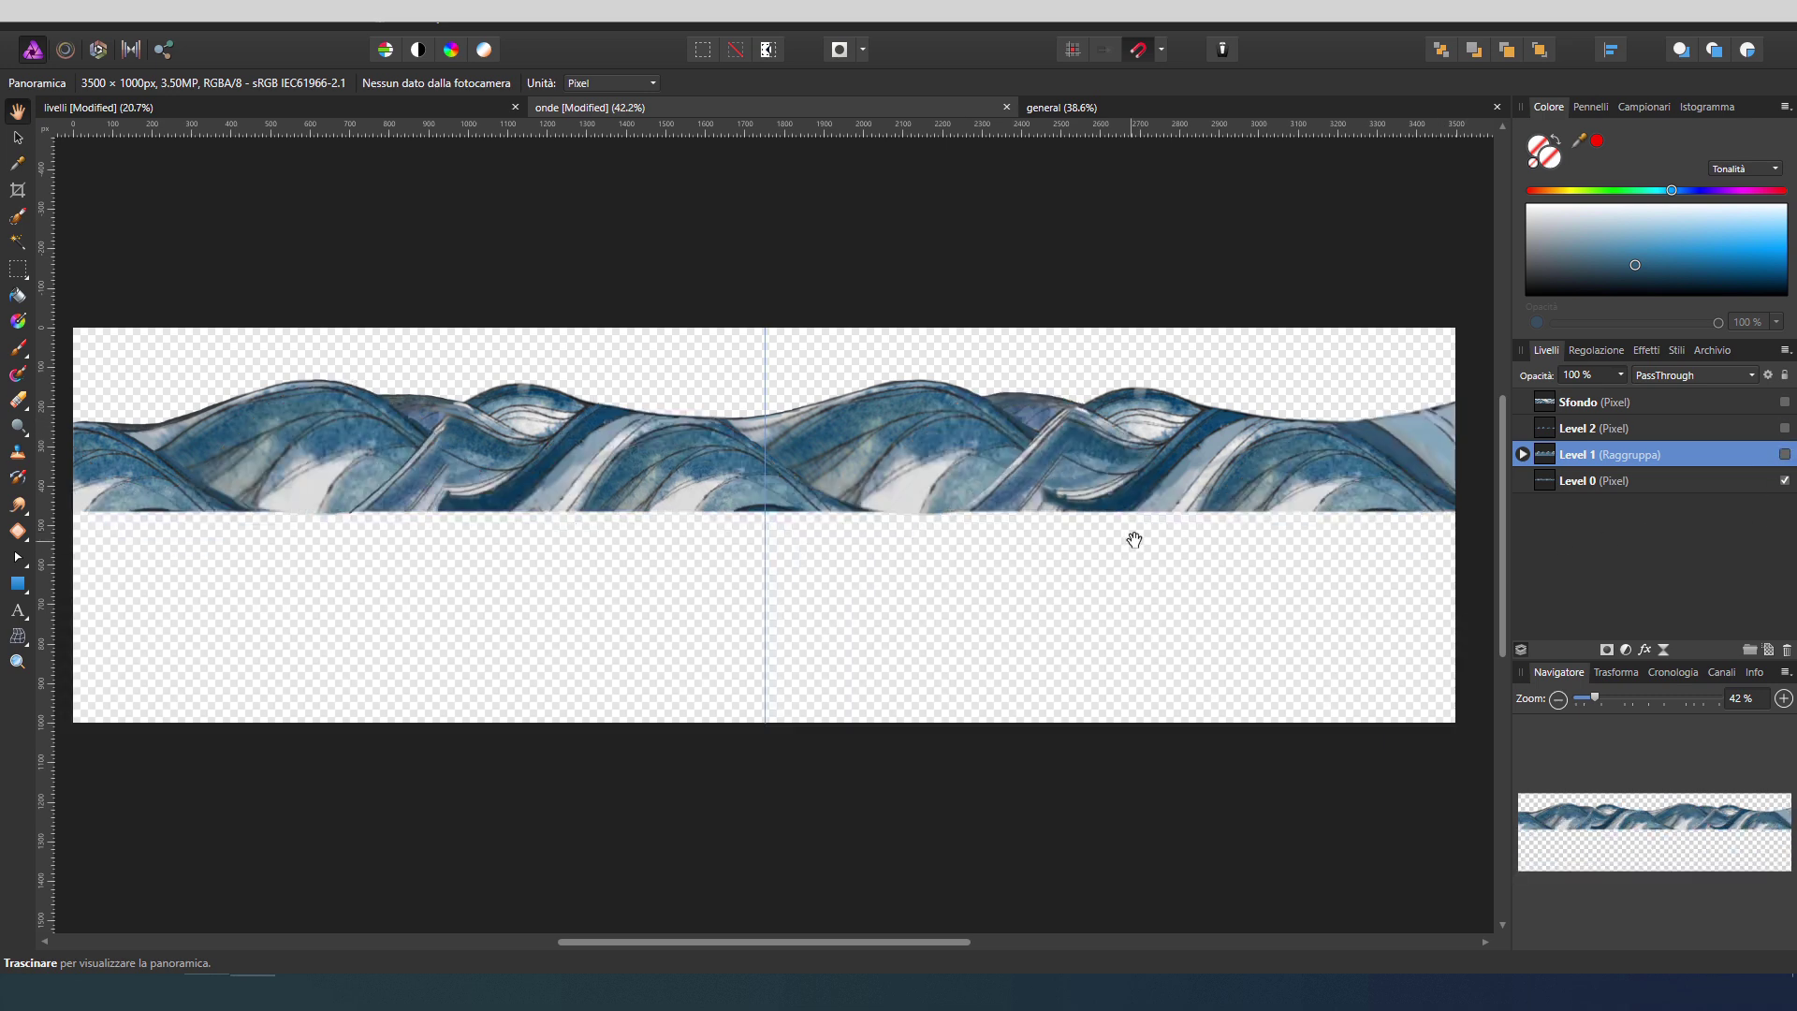
{"action": "left_click", "coordinate": [1785, 454]}
{"action": "left_click", "coordinate": [1785, 480]}
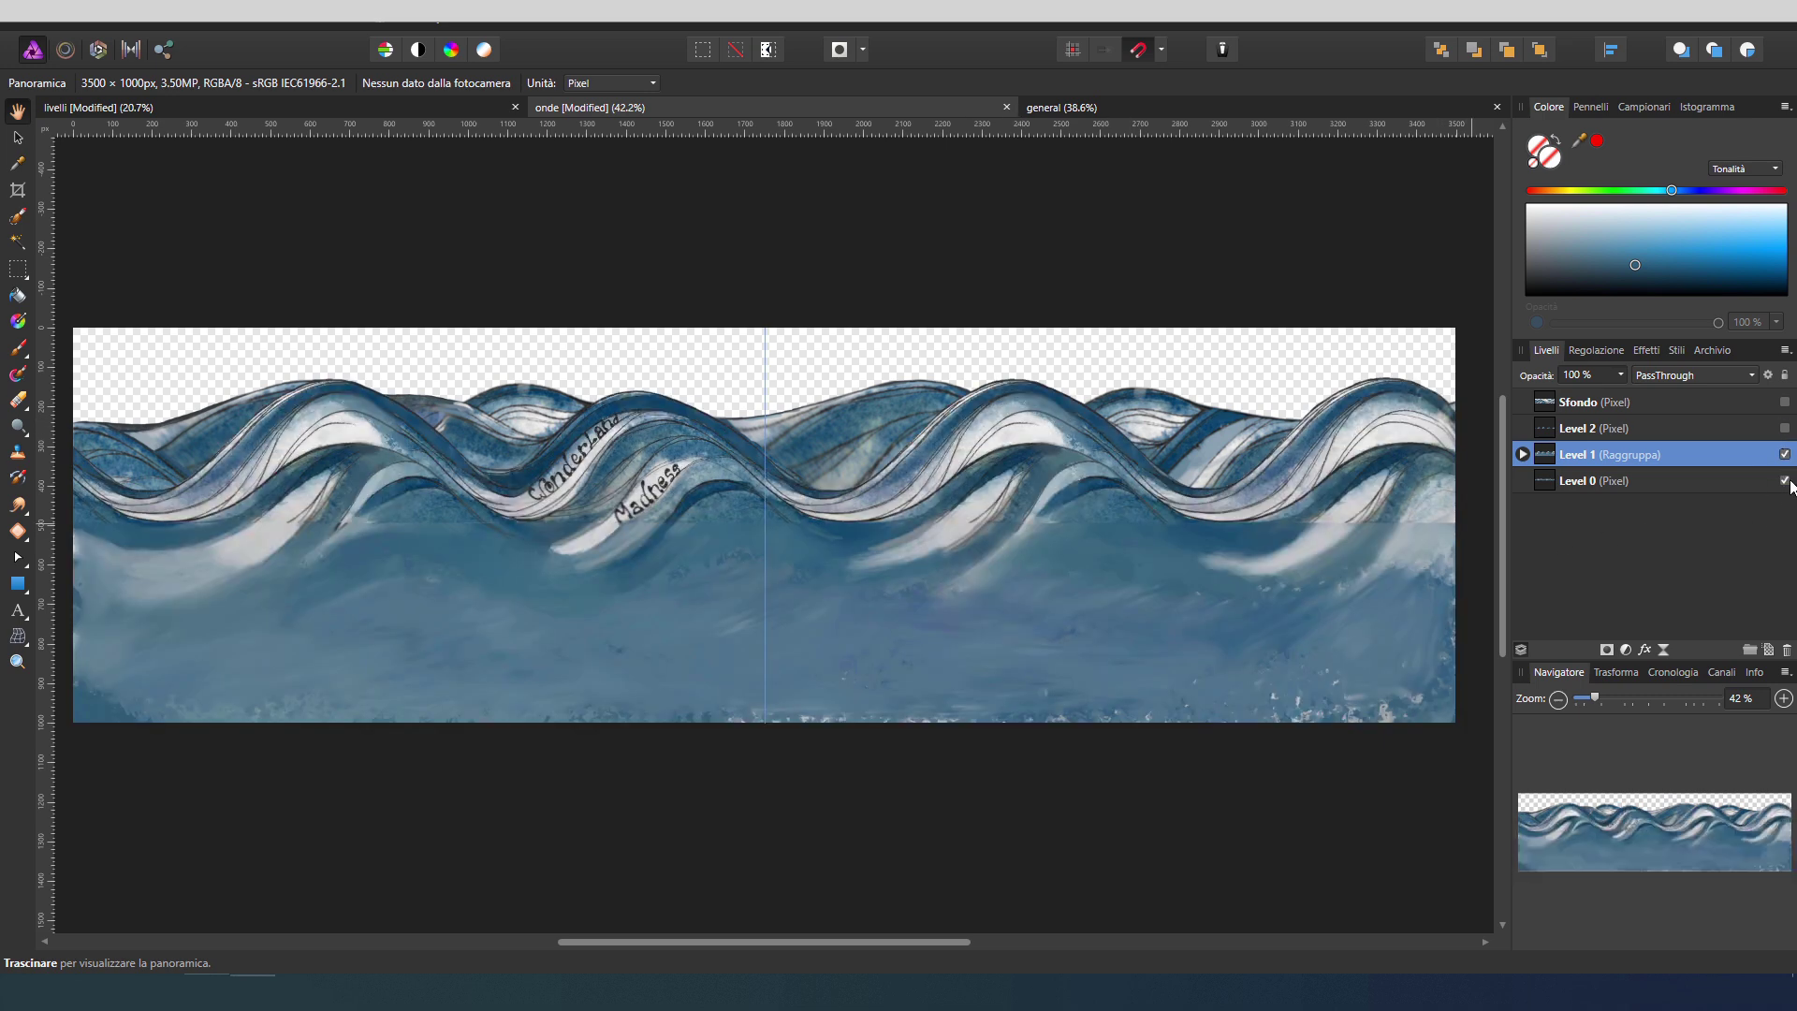
Step: View the Level 2 waves alone and make the Level 1 and Level 0 waves visible again
{"action": "left_click", "coordinate": [1785, 428]}
{"action": "left_click", "coordinate": [1785, 454]}
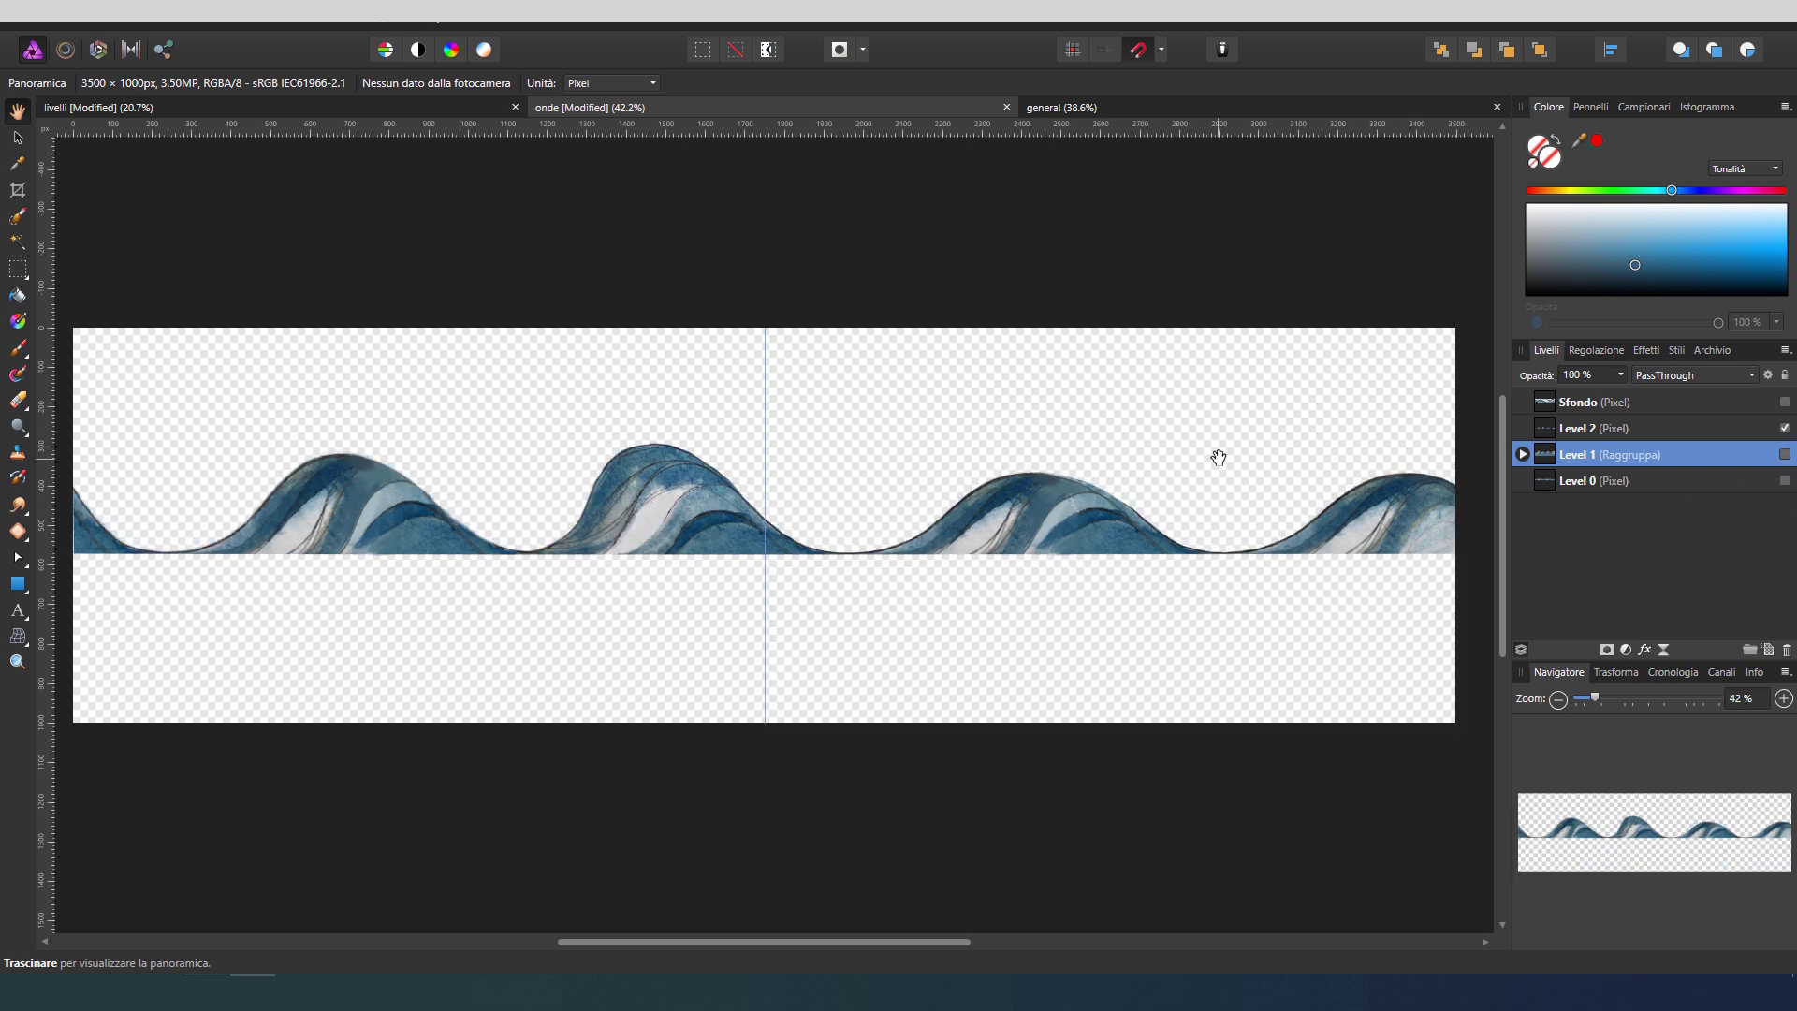
{"action": "left_click", "coordinate": [1786, 454]}
{"action": "left_click", "coordinate": [1785, 480]}
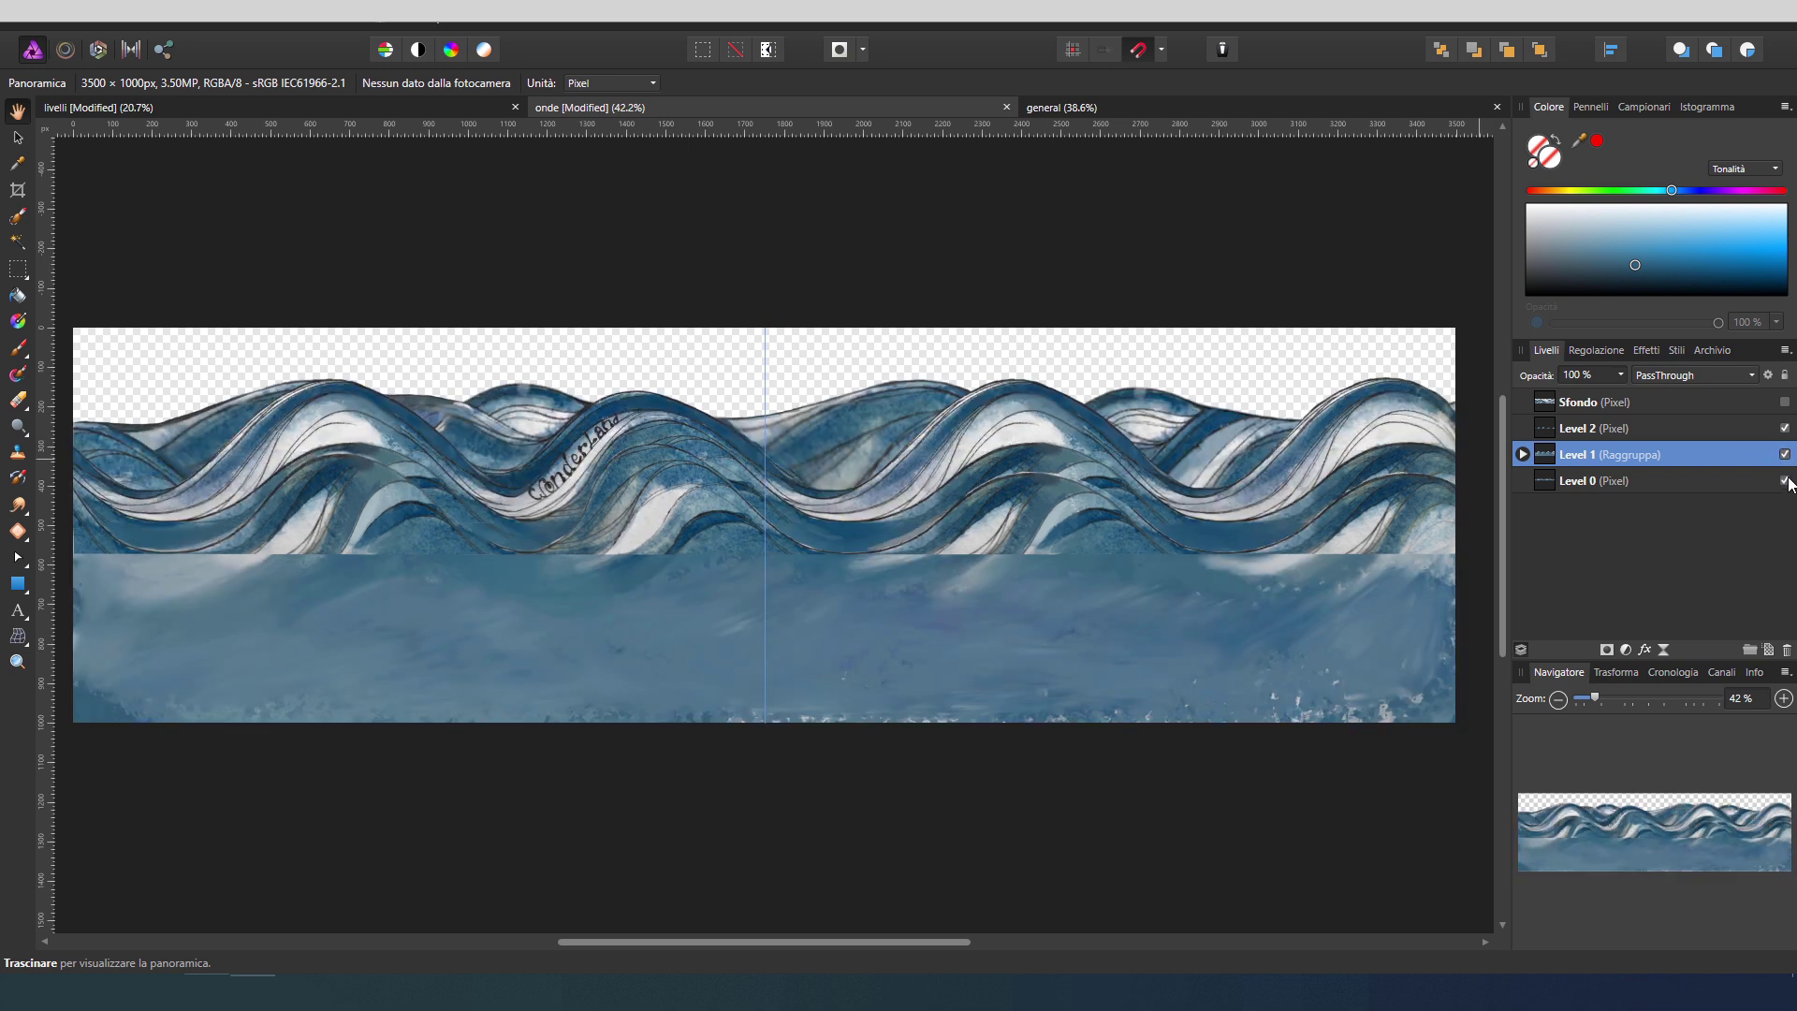
Step: Examine the general texture sheet and its document dimensions, cancel the resize, and return to the livelli document
{"action": "left_click", "coordinate": [435, 105]}
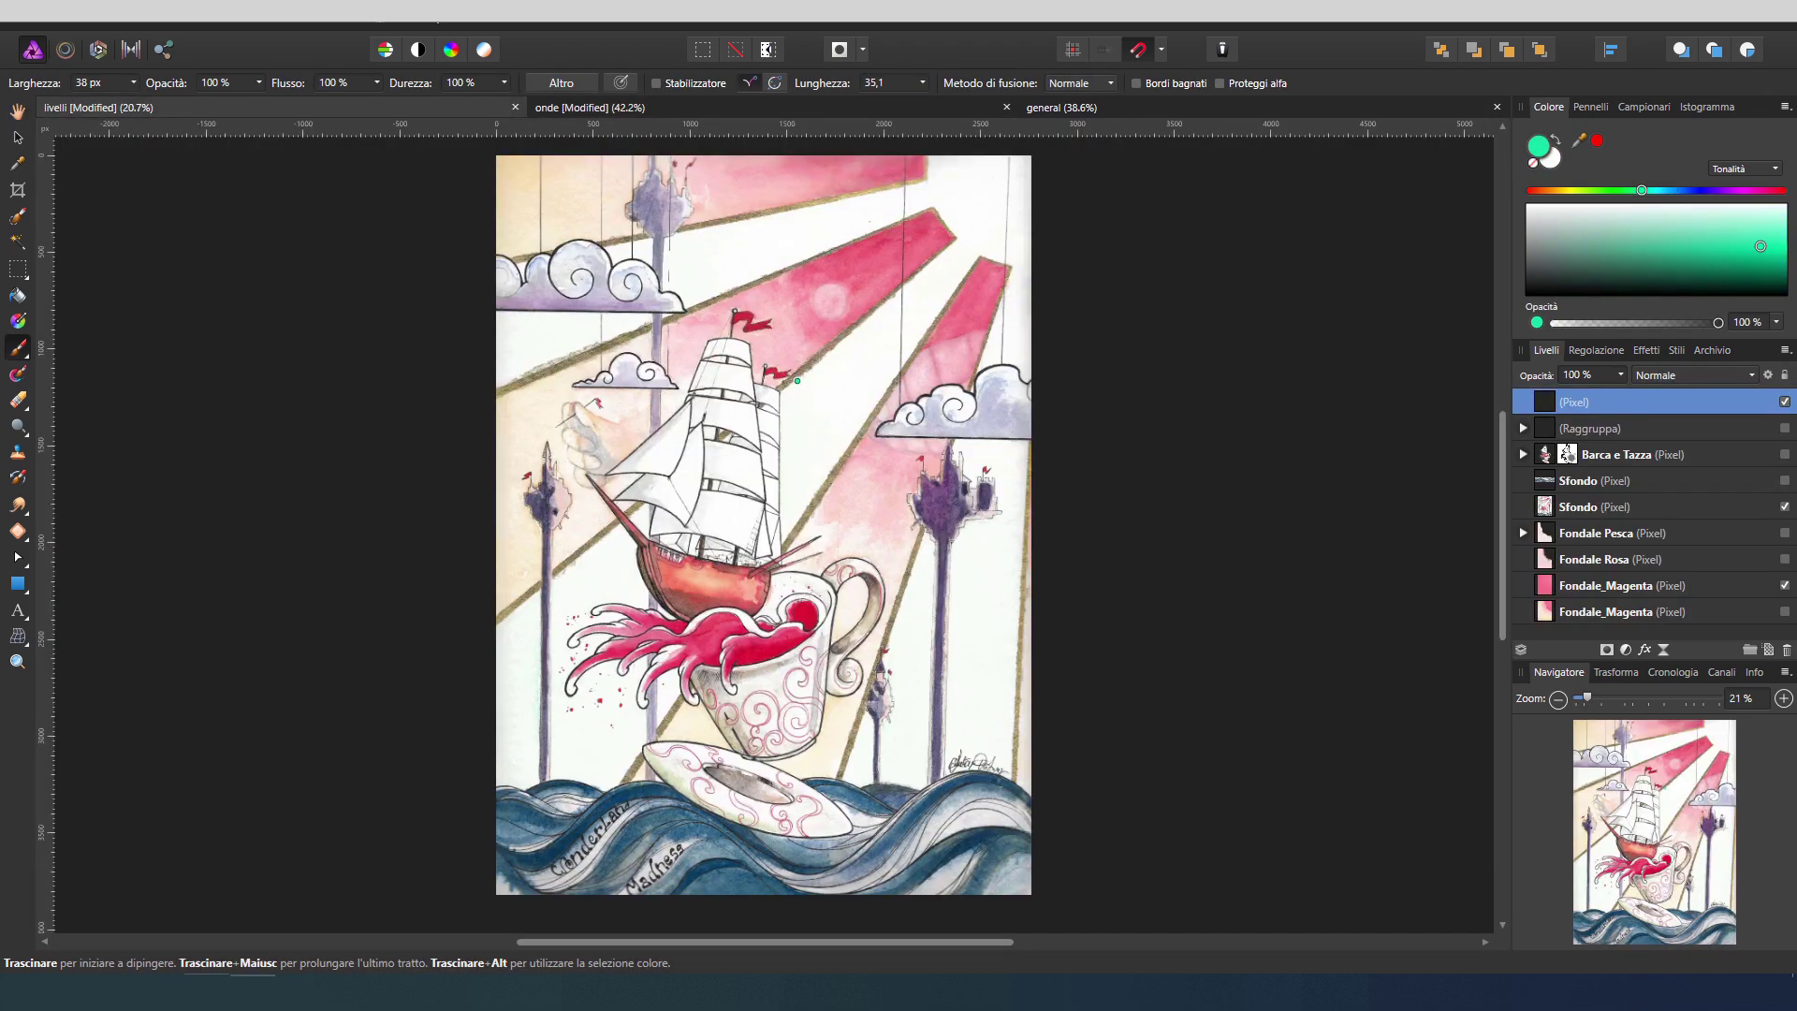
{"action": "left_click", "coordinate": [1062, 107]}
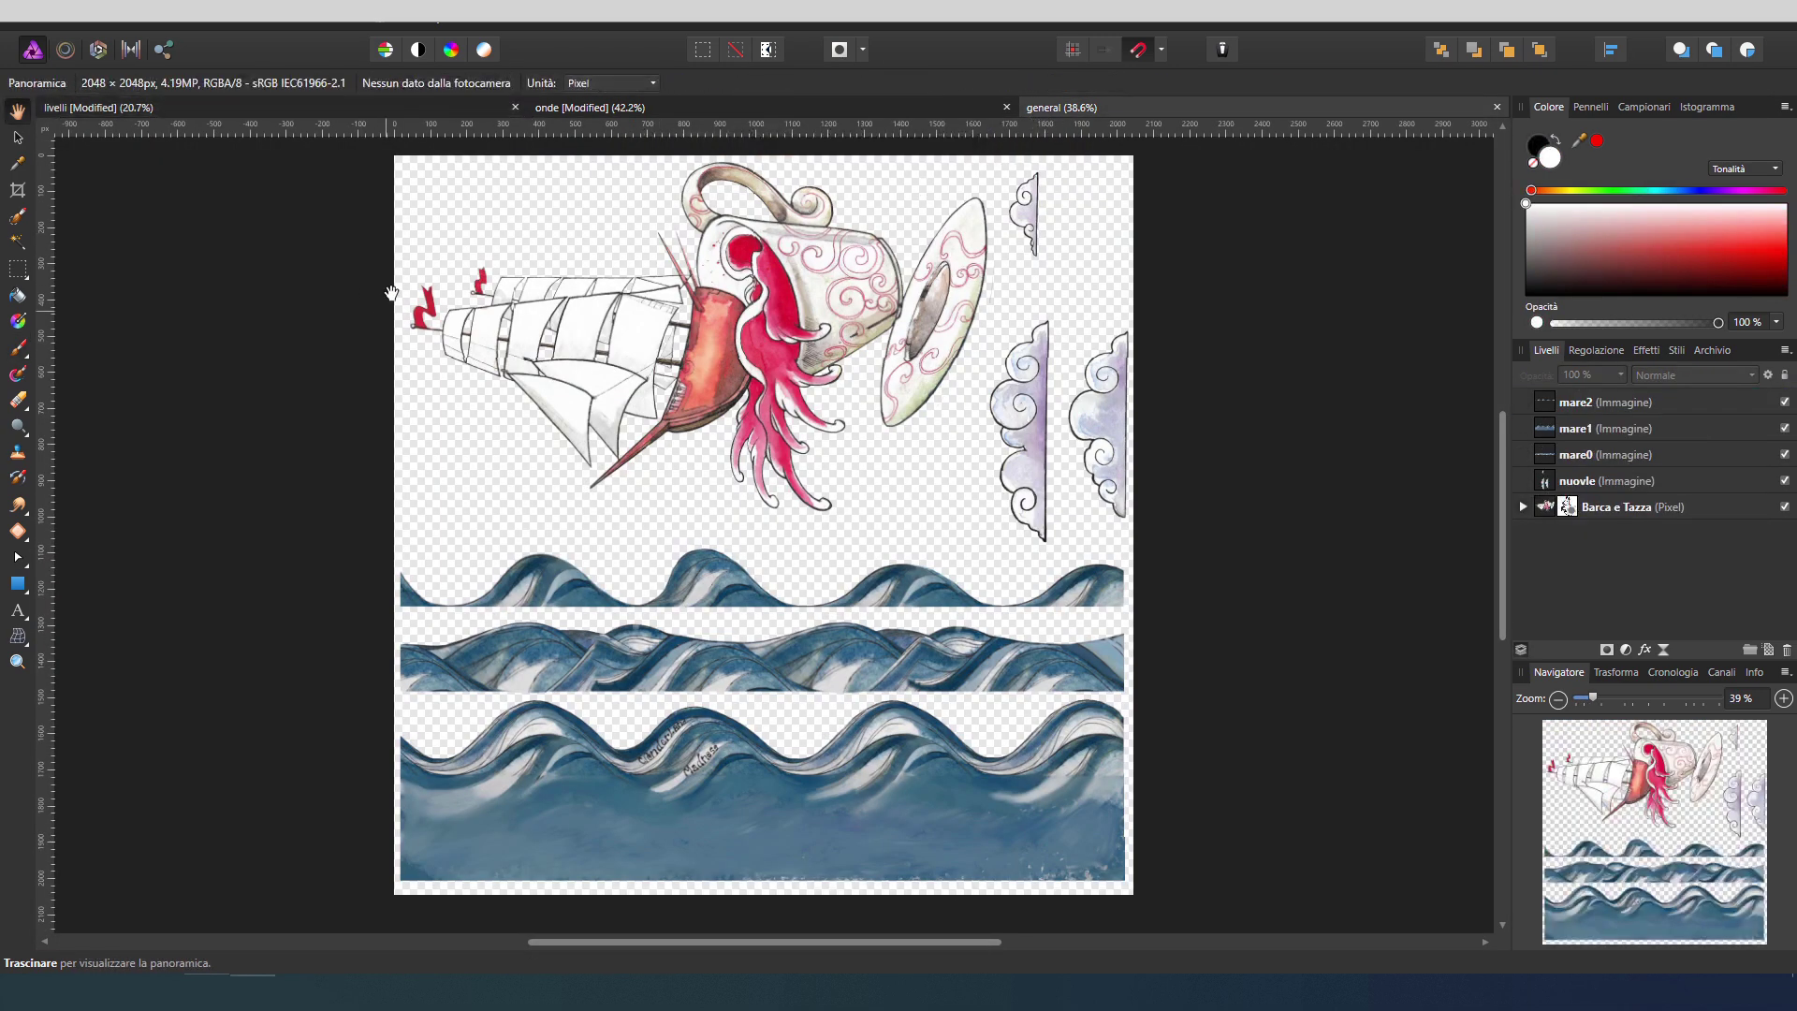
{"action": "key", "text": "ctrl+alt+i"}
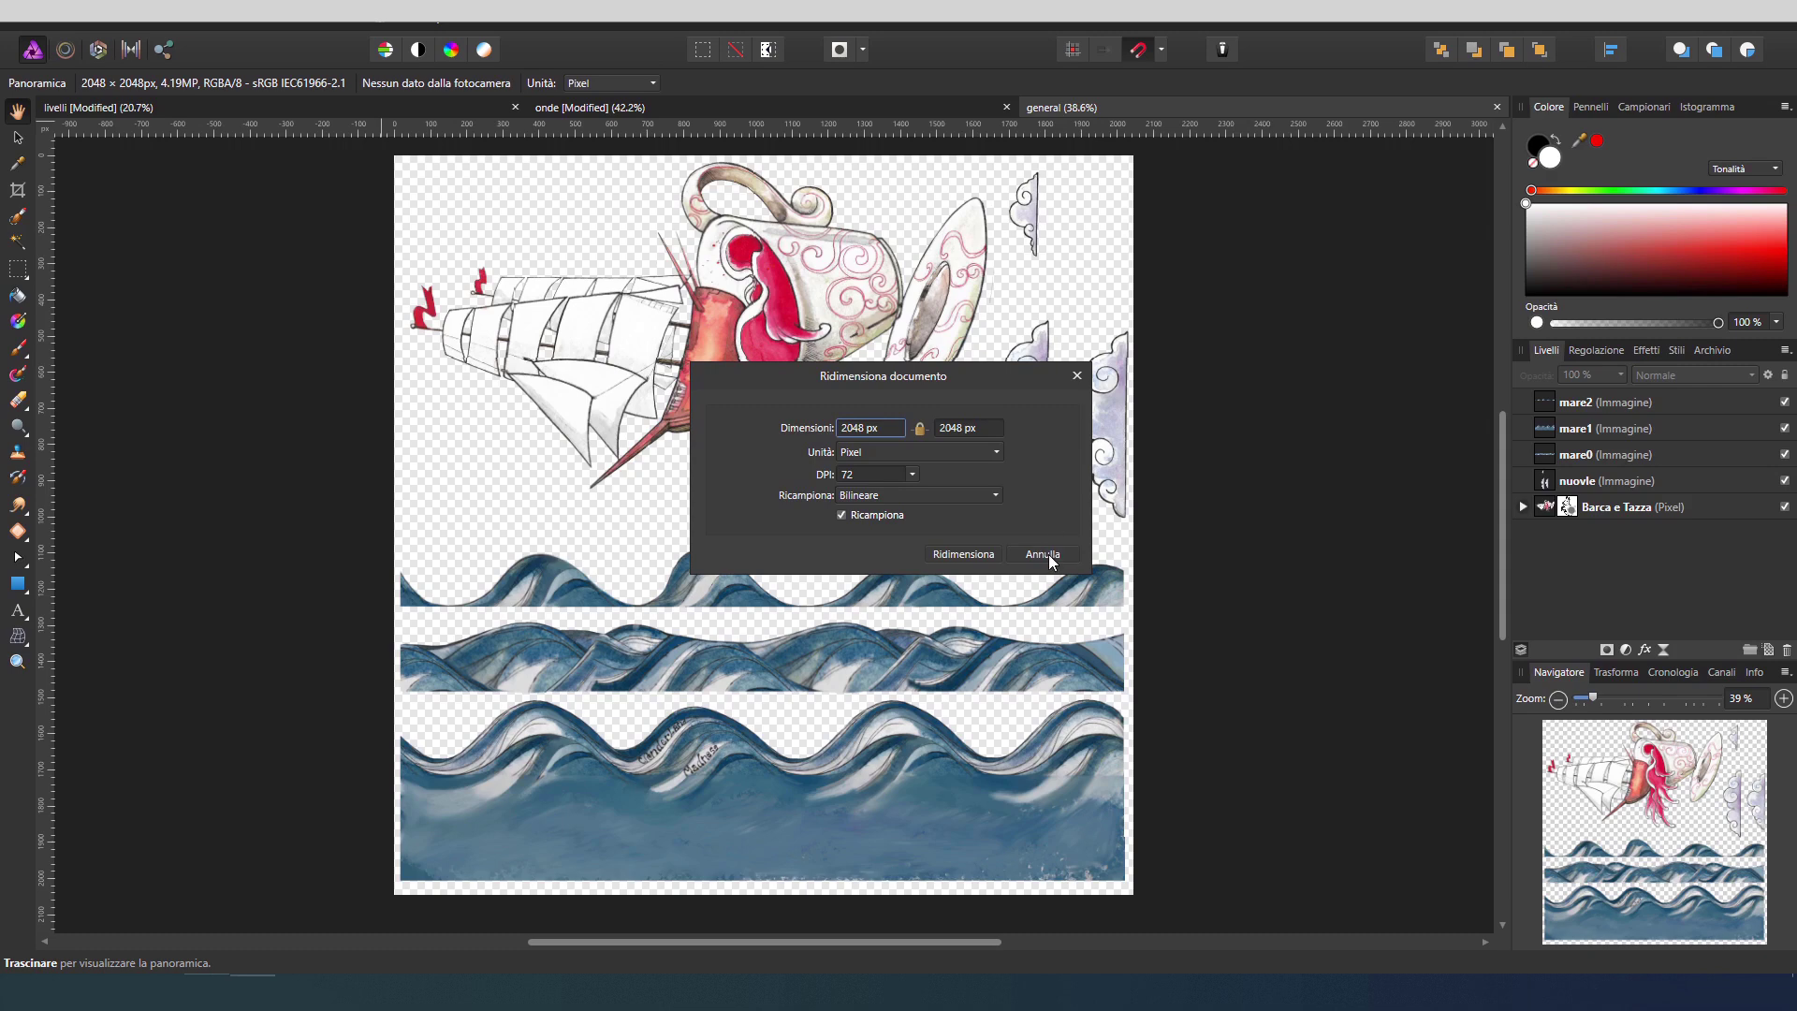
{"action": "left_click", "coordinate": [1043, 554]}
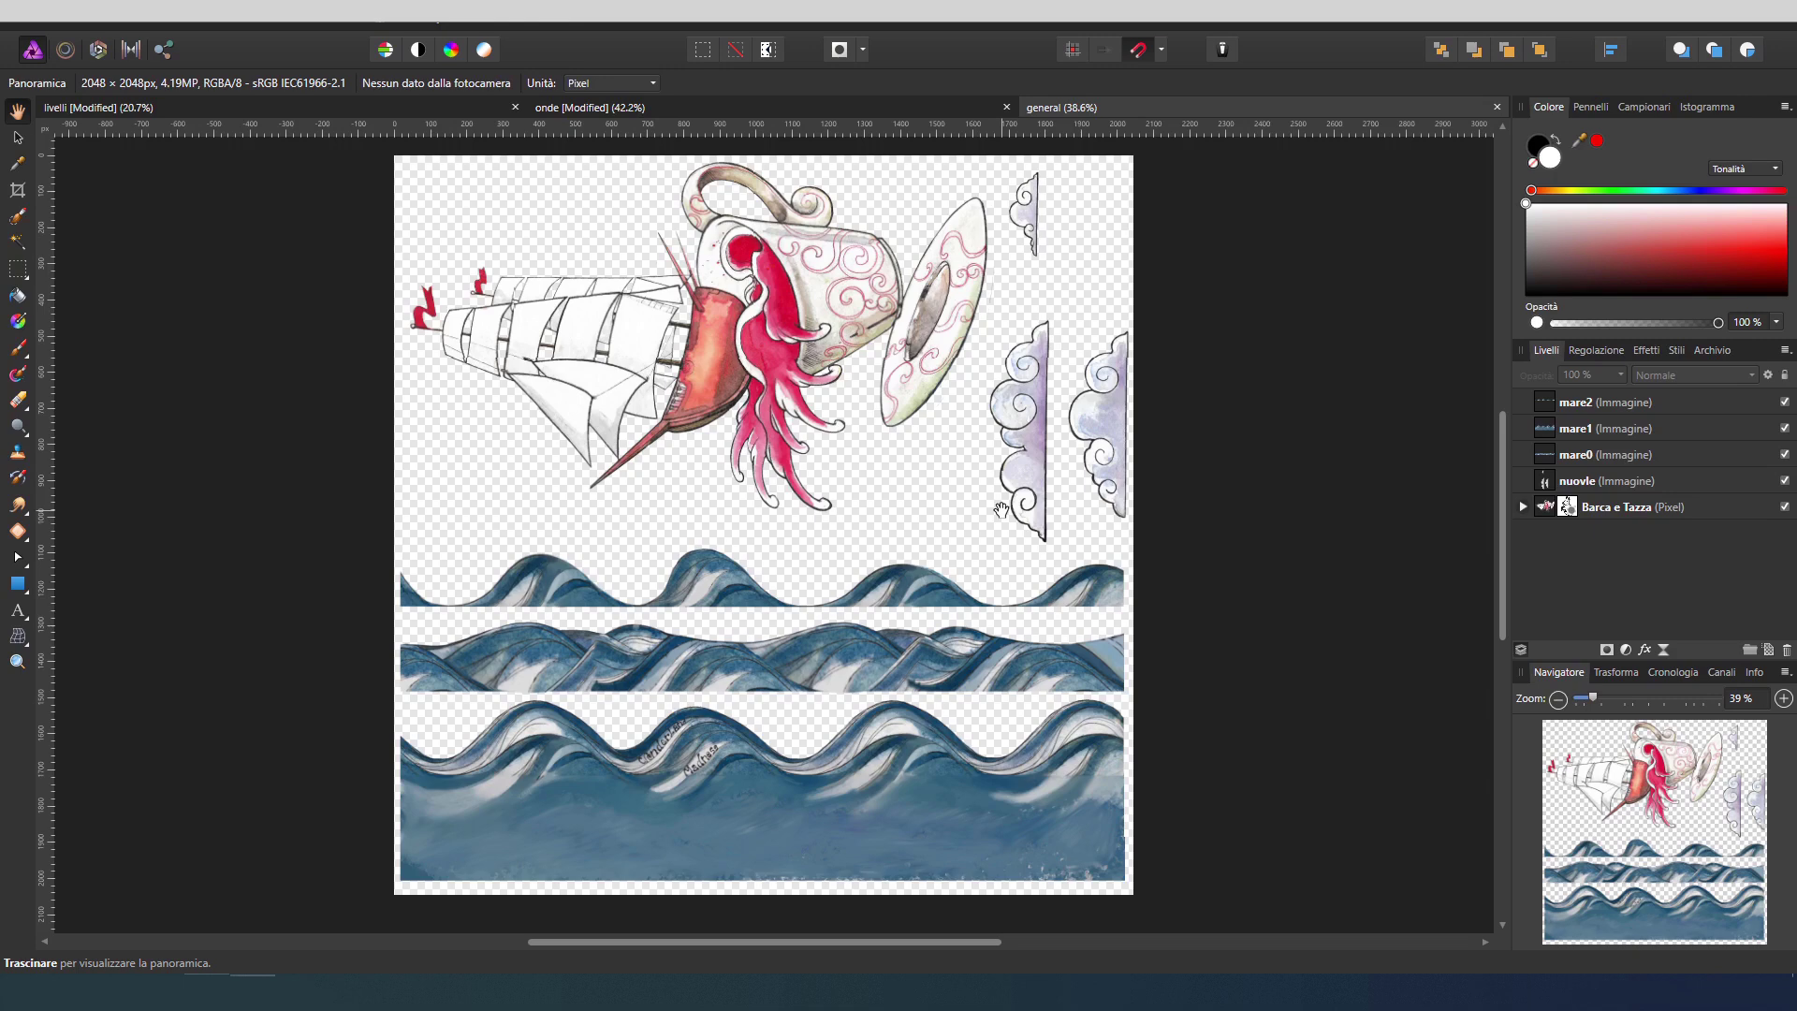
{"action": "left_click", "coordinate": [402, 107]}
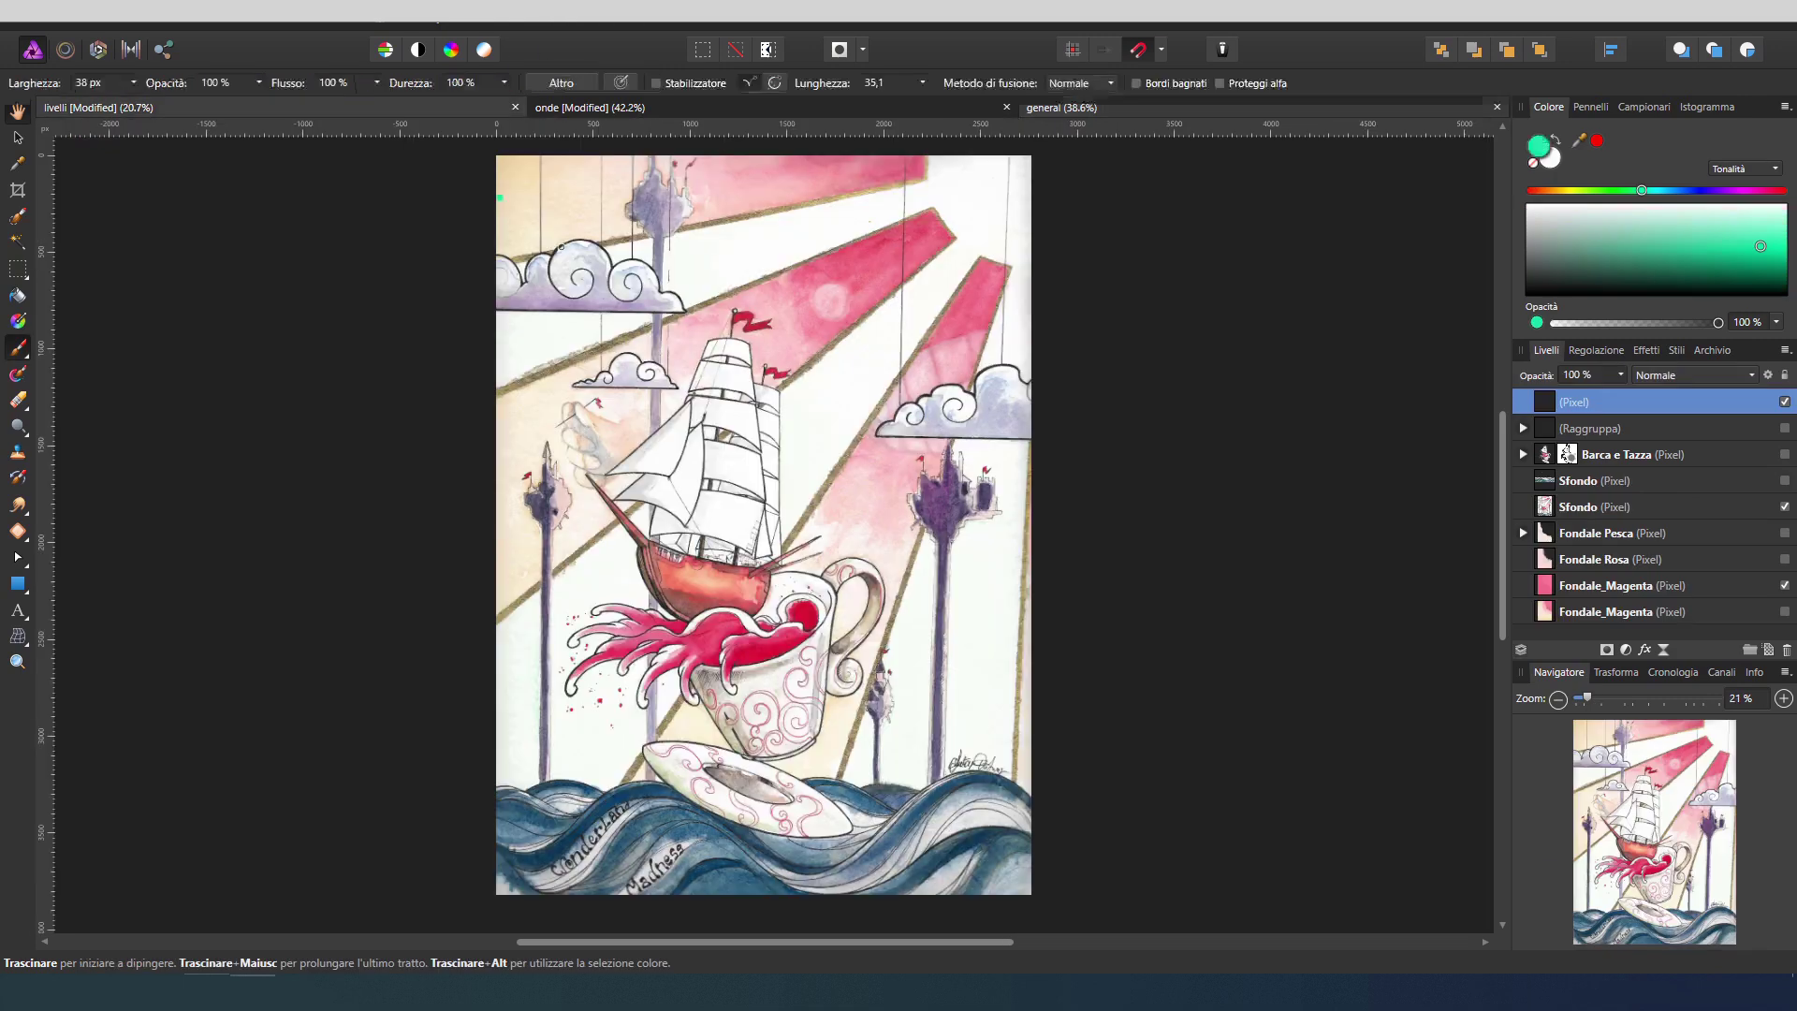
Step: Switch to Blender, turn the viewport overlays back on and select the large Occluder block
{"action": "key", "text": "b"}
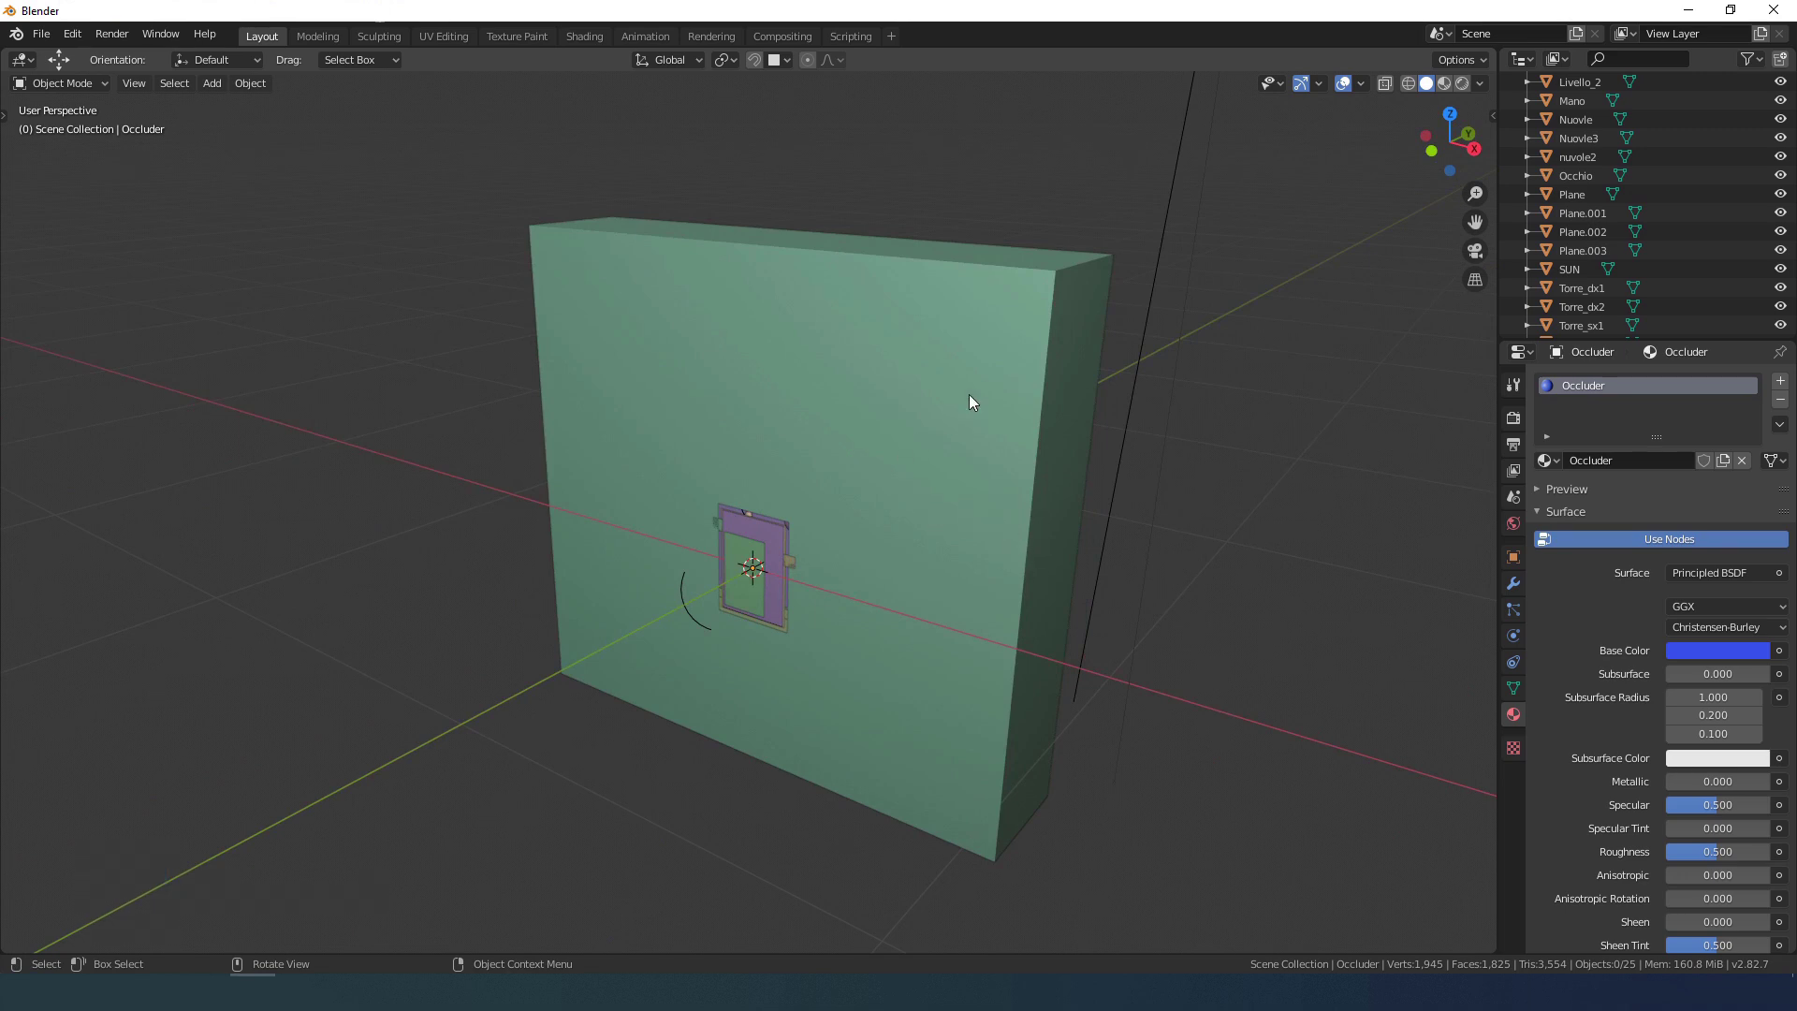
{"action": "middle_click_drag", "start_coordinate": [1249, 131], "coordinate": [901, 552]}
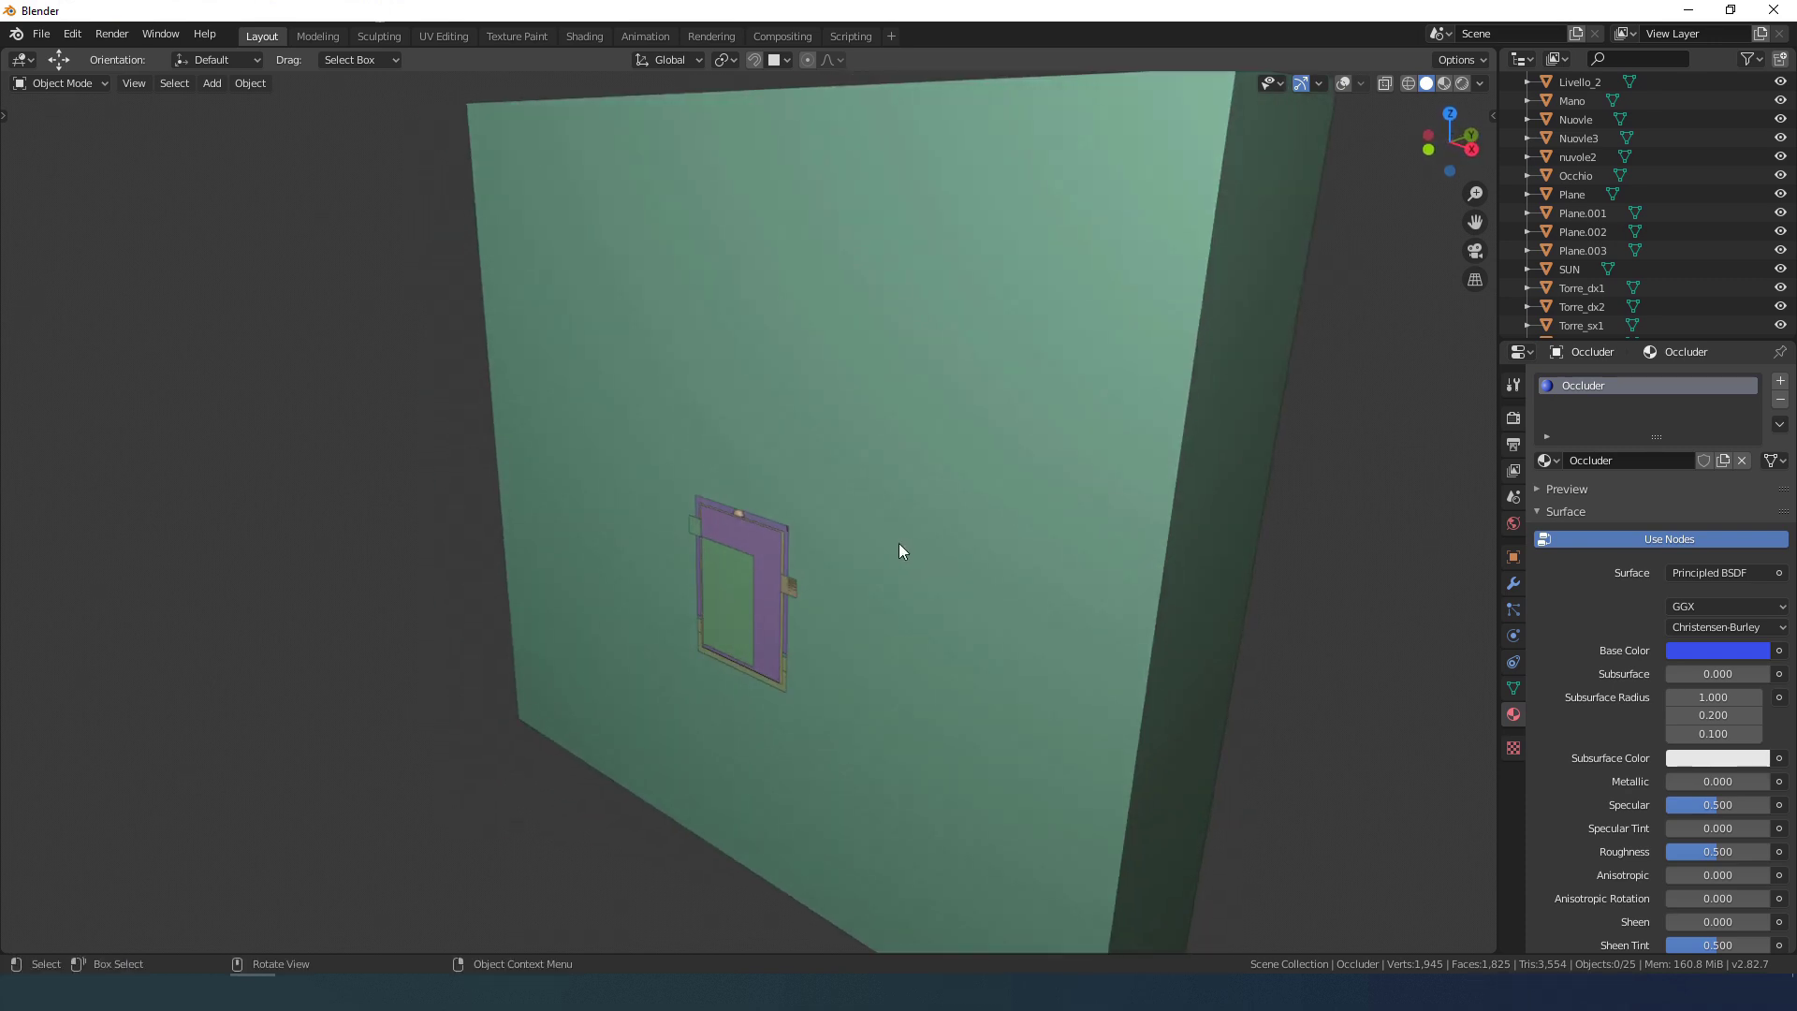
{"action": "left_click", "coordinate": [1346, 80]}
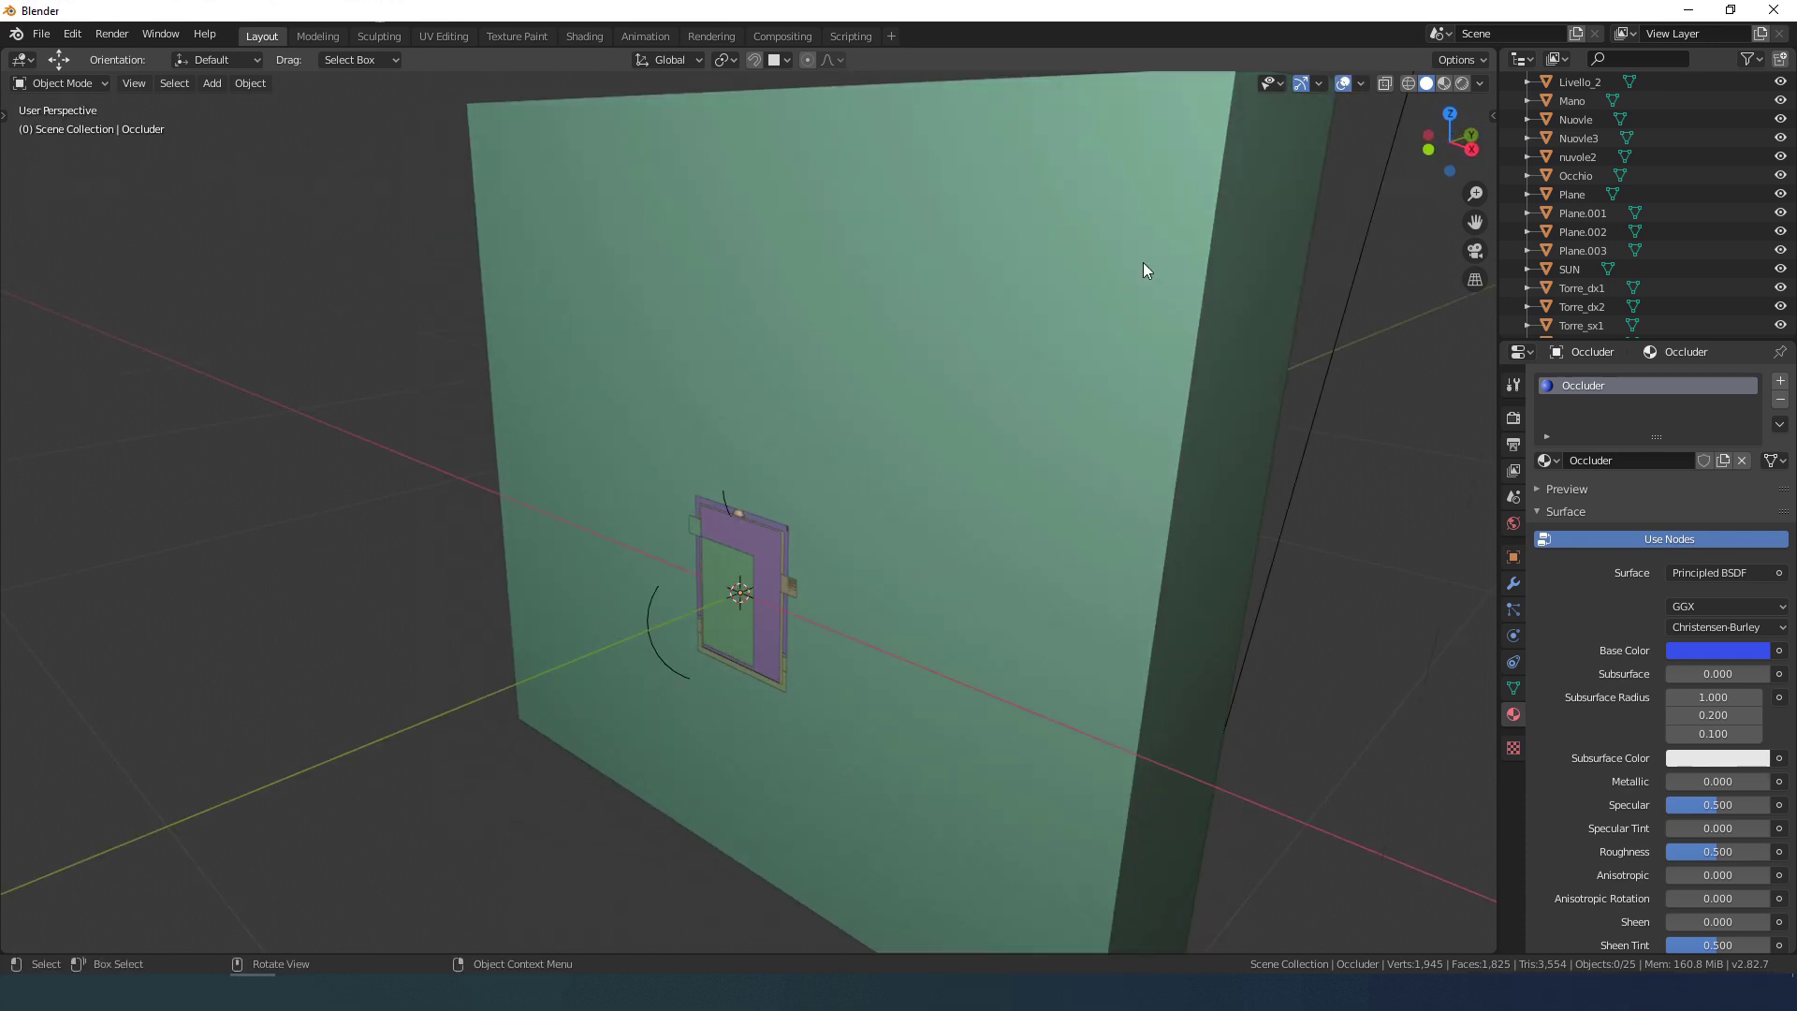
{"action": "scroll", "coordinate": [937, 444], "scroll_direction": "down", "scroll_amount": 1}
{"action": "left_click", "coordinate": [936, 444]}
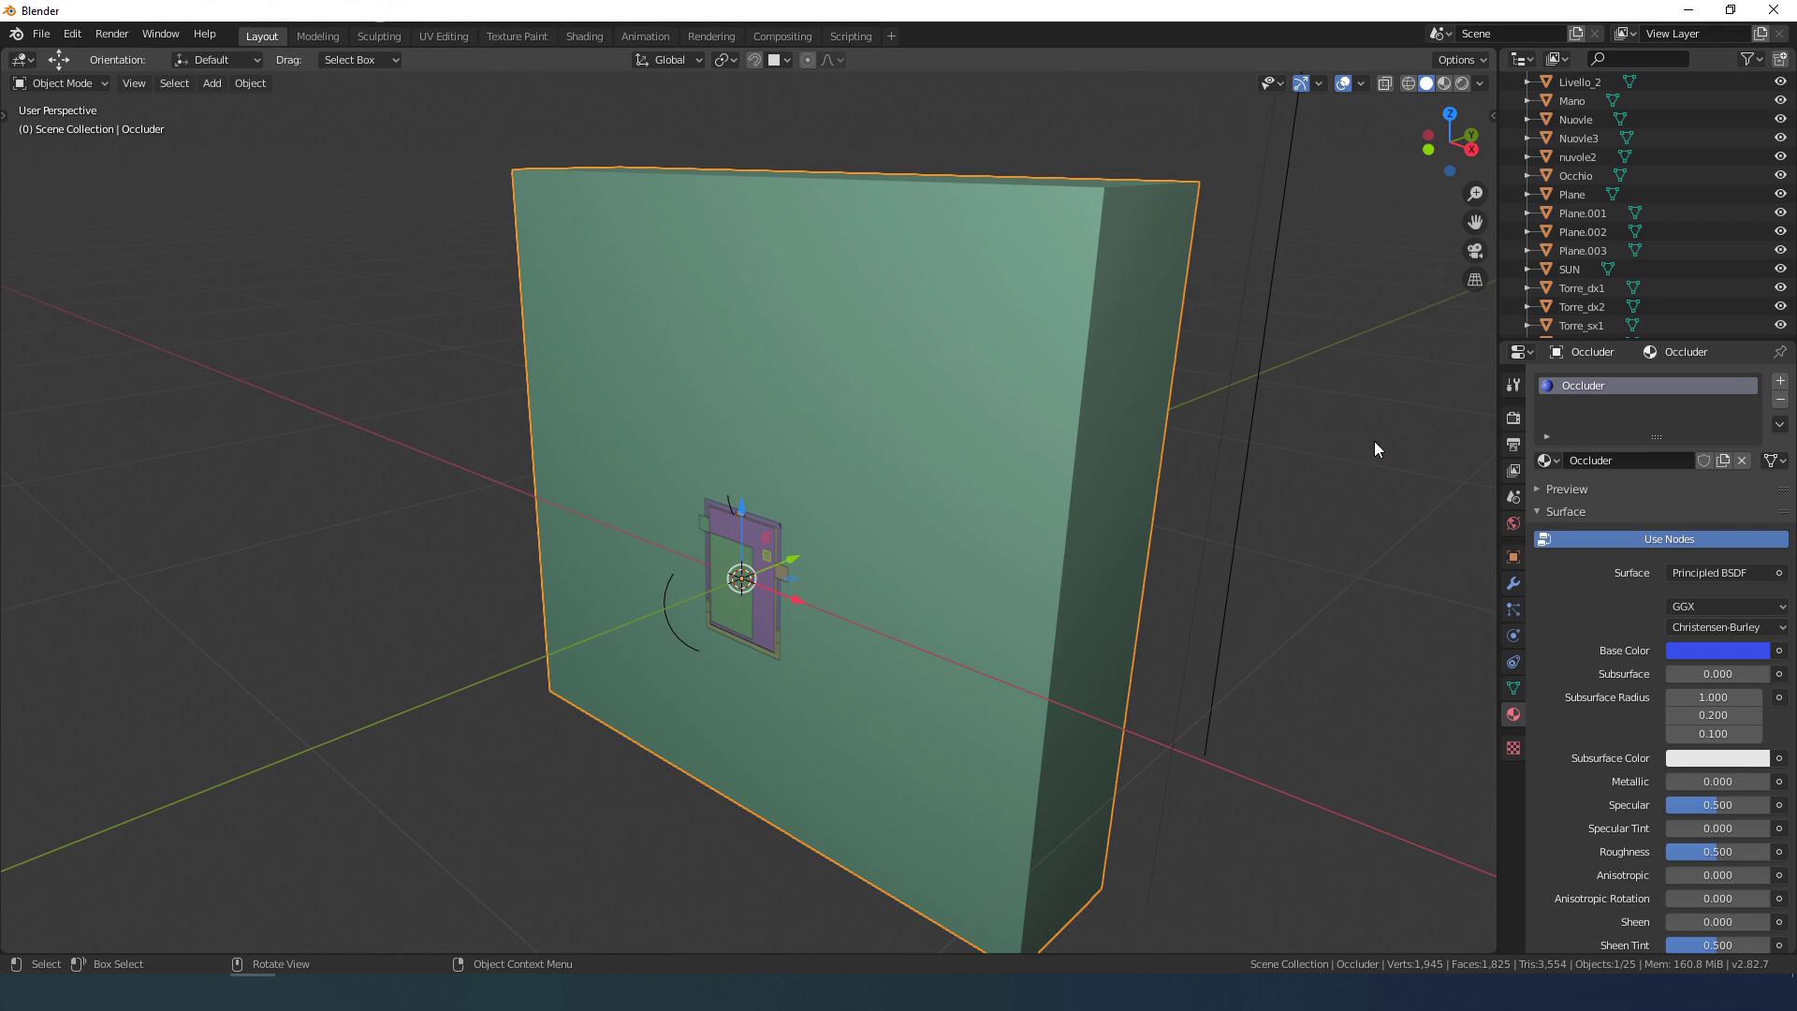
Step: Display the scene's front in Rendered shading and hide the img_asplane and Ref_SIZE objects
{"action": "middle_click_drag", "start_coordinate": [1374, 449], "coordinate": [445, 546]}
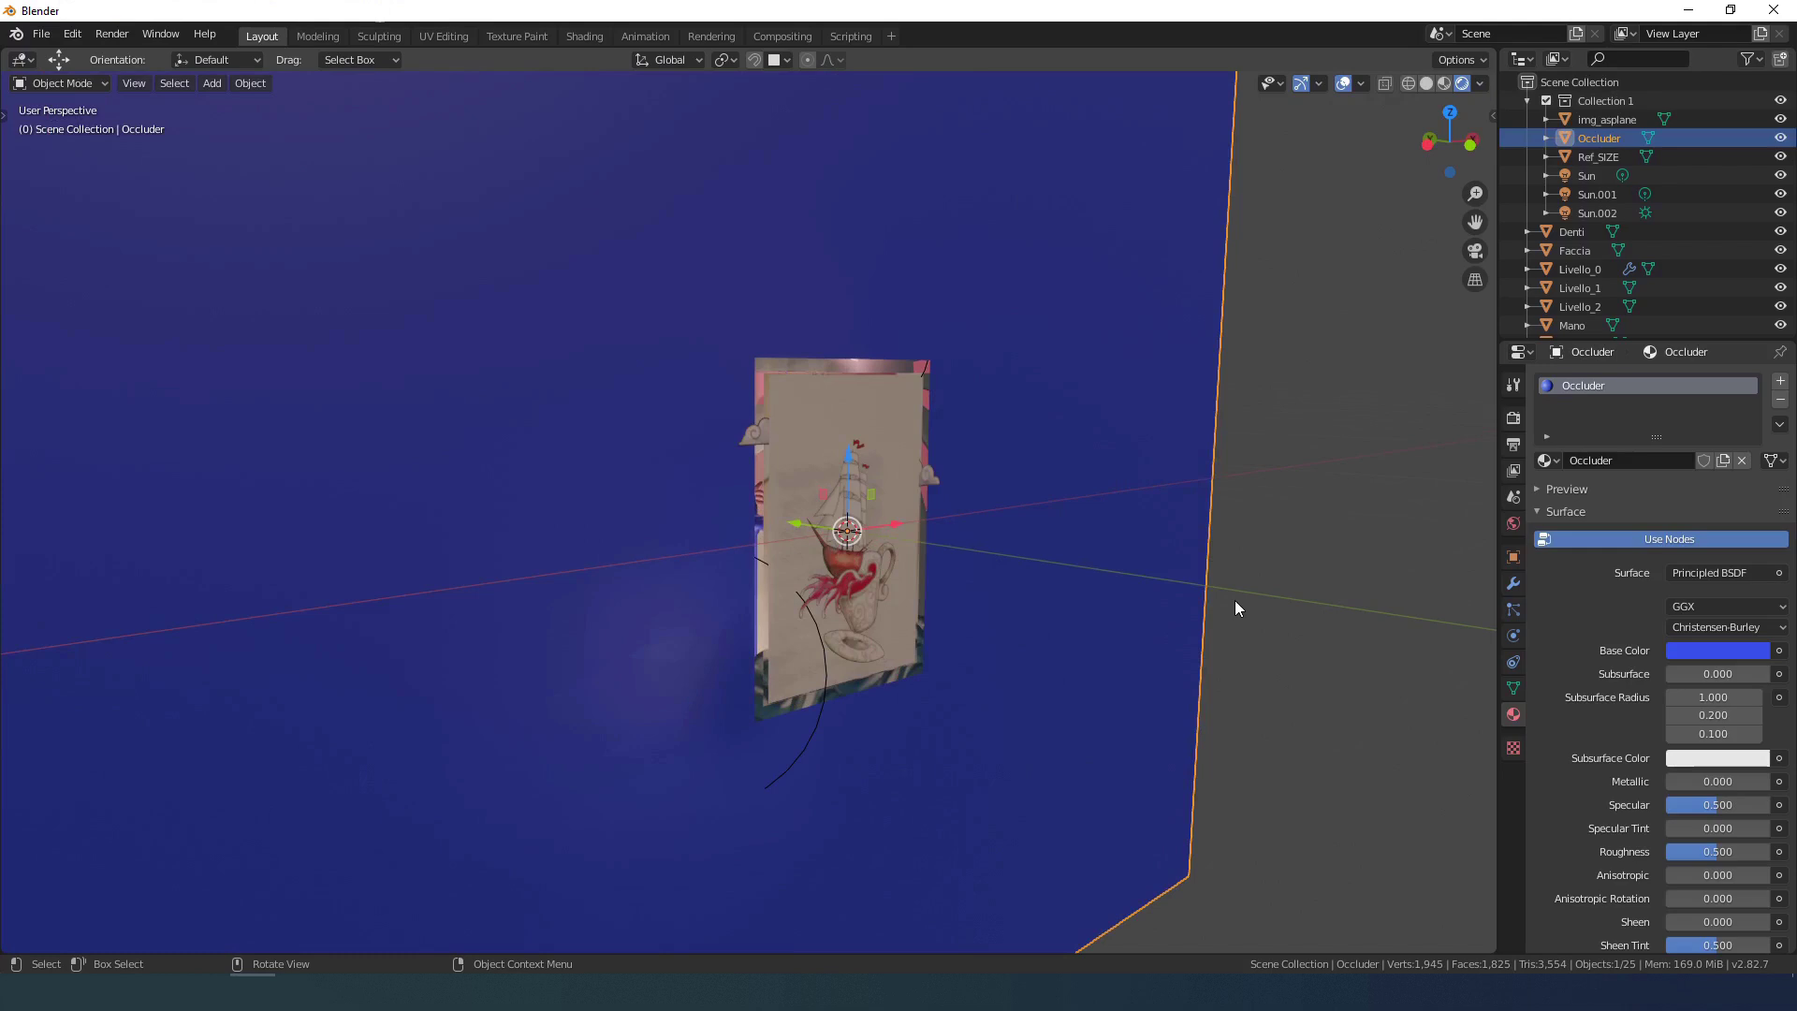
{"action": "left_click", "coordinate": [1236, 601]}
{"action": "left_click", "coordinate": [1780, 121]}
{"action": "left_click", "coordinate": [1779, 160]}
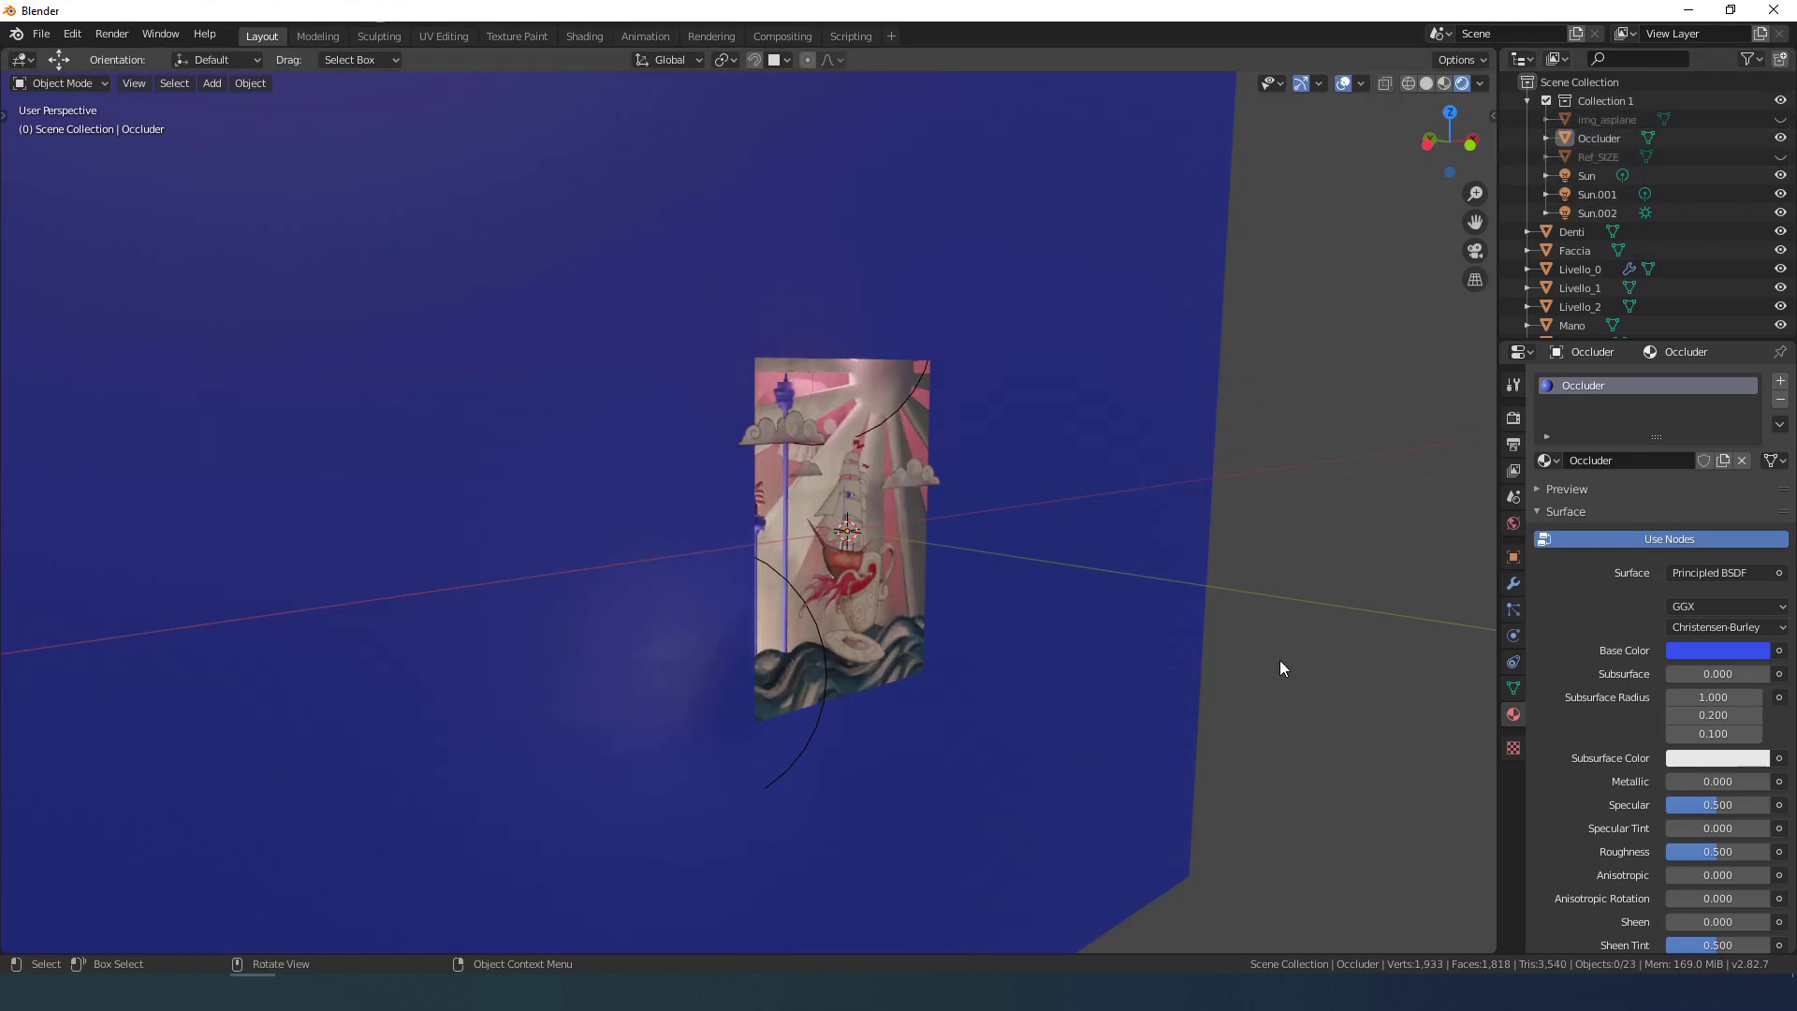
Step: Inspect the ship, cloud and wave planes by selecting them one by one, changing to Solid shading
{"action": "middle_click_drag", "start_coordinate": [1279, 660], "coordinate": [1099, 712]}
{"action": "scroll", "coordinate": [1039, 707], "scroll_direction": "up", "scroll_amount": 3}
{"action": "left_click", "coordinate": [921, 621]}
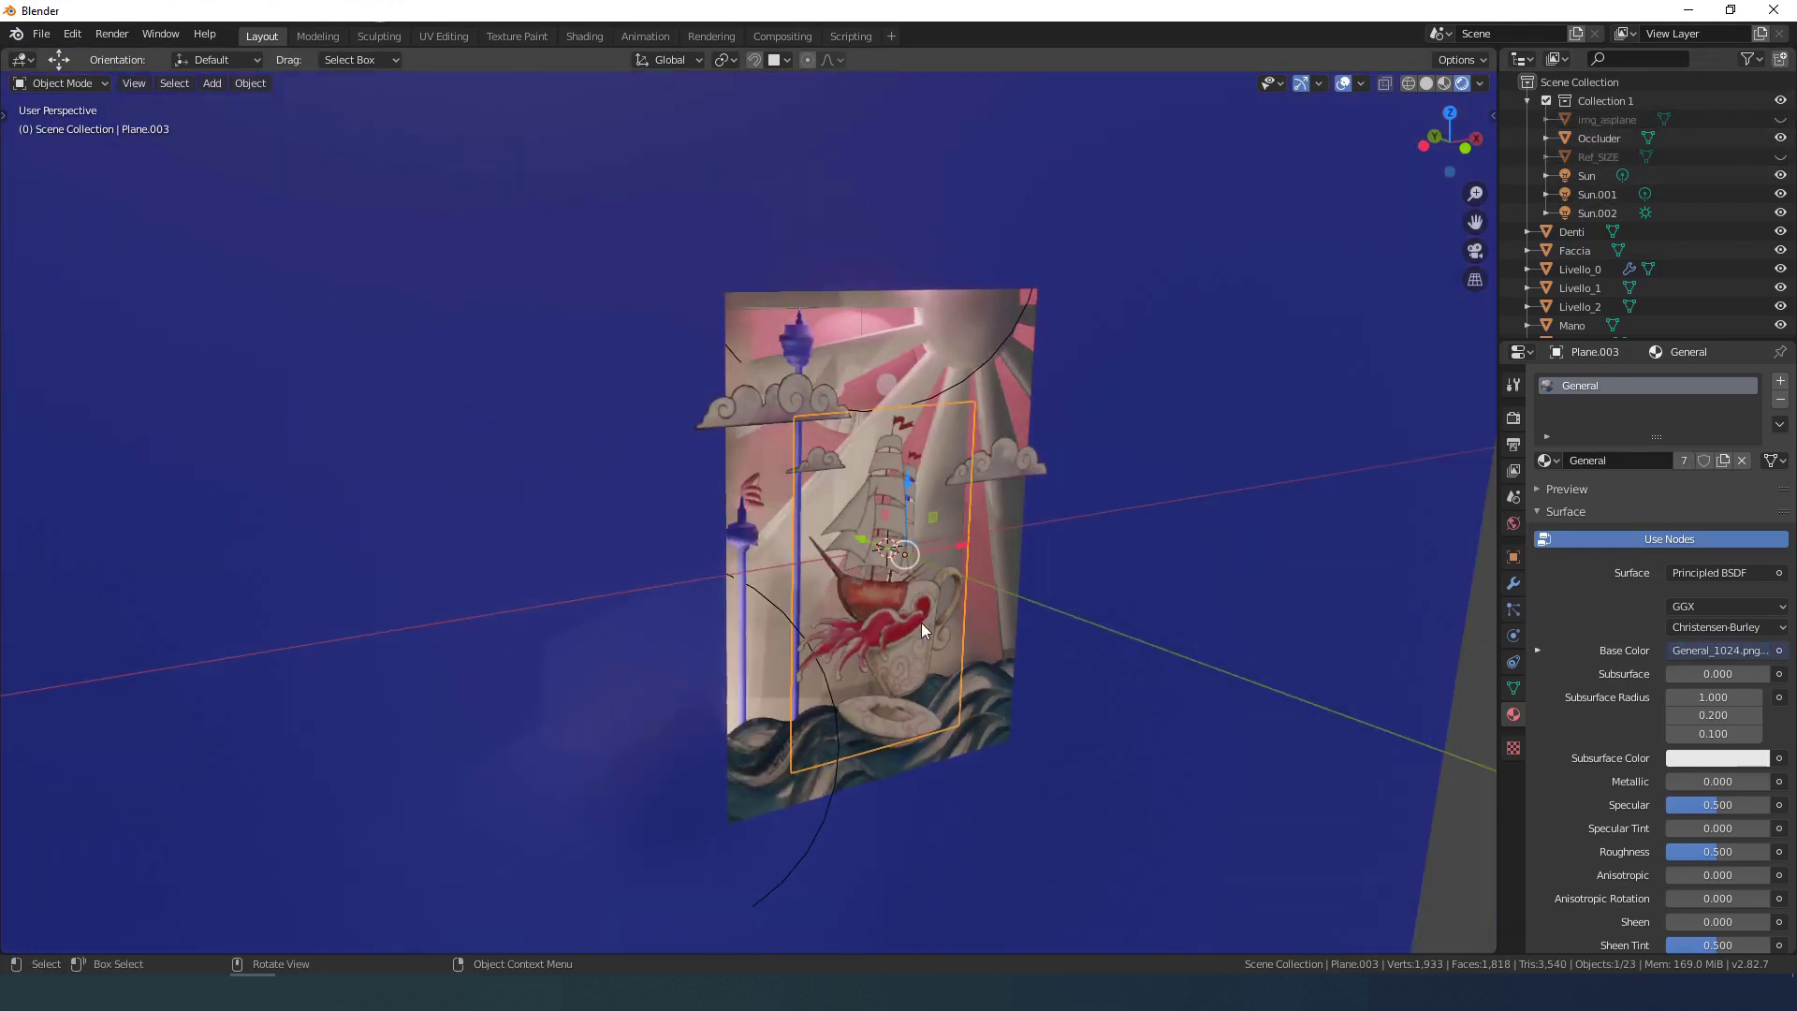
{"action": "left_click", "coordinate": [1426, 84]}
{"action": "left_click", "coordinate": [1016, 468]}
{"action": "left_click", "coordinate": [805, 412]}
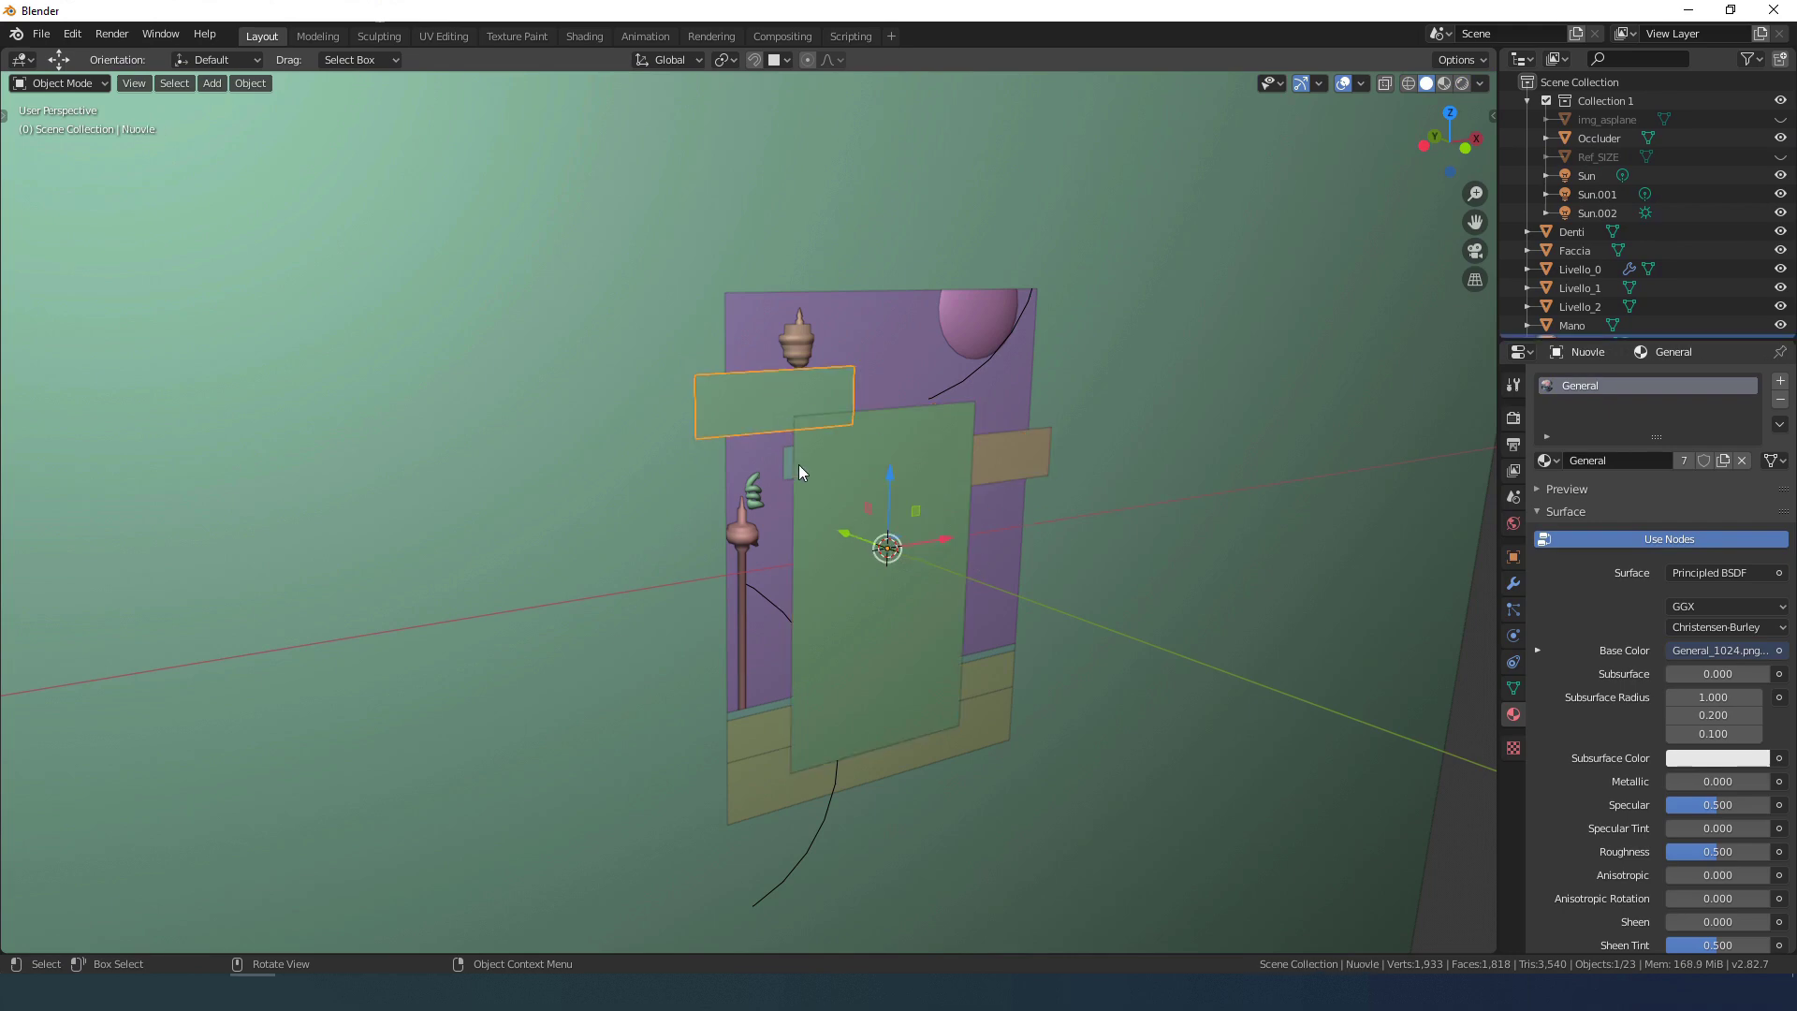
{"action": "left_click", "coordinate": [764, 774]}
Step: Hide the Occluder block surrounding the illustrated scene
{"action": "left_click", "coordinate": [1199, 507]}
{"action": "scroll", "coordinate": [1161, 504], "scroll_direction": "down", "scroll_amount": 4}
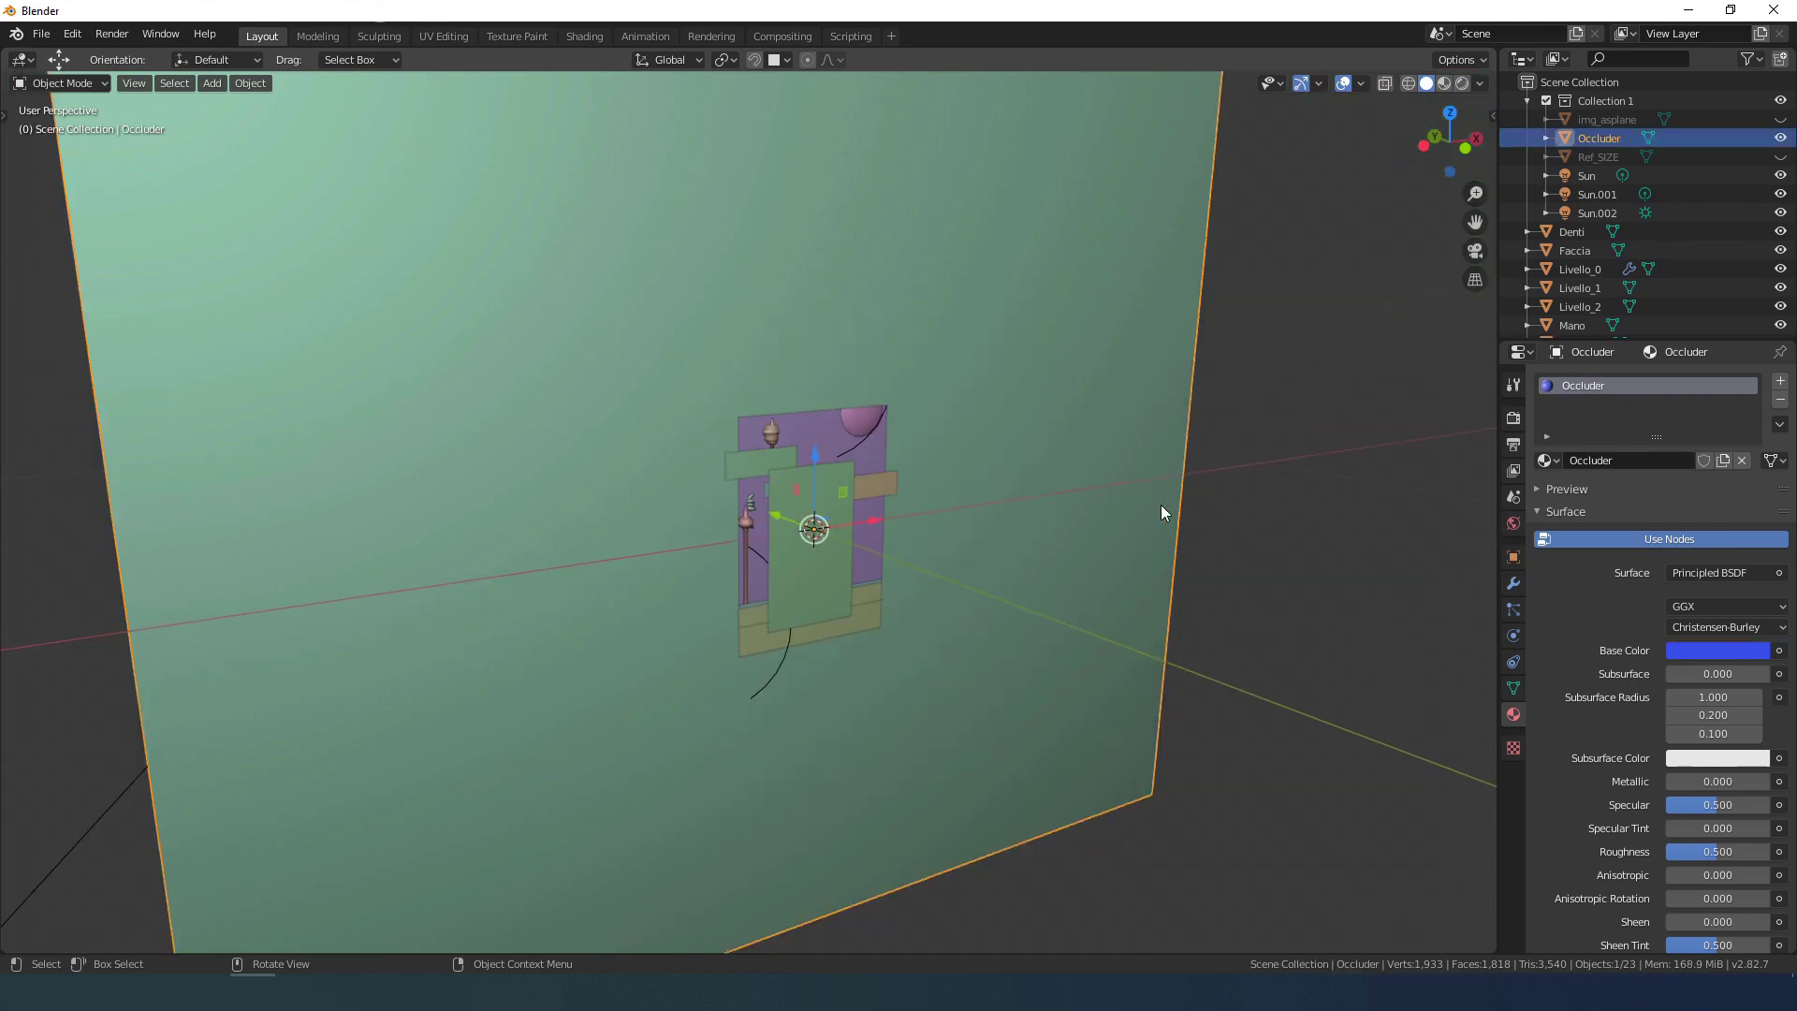
{"action": "key", "text": "h"}
Step: Display the uncovered scene in Rendered shading and select the ship-and-cup plane
{"action": "mouse_move", "coordinate": [1002, 585]}
{"action": "middle_mouse_down"}
{"action": "mouse_move", "coordinate": [882, 597]}
{"action": "mouse_move", "coordinate": [989, 593]}
{"action": "middle_mouse_up"}
{"action": "scroll", "coordinate": [988, 594], "scroll_direction": "up", "scroll_amount": 4}
{"action": "left_click", "coordinate": [1462, 84]}
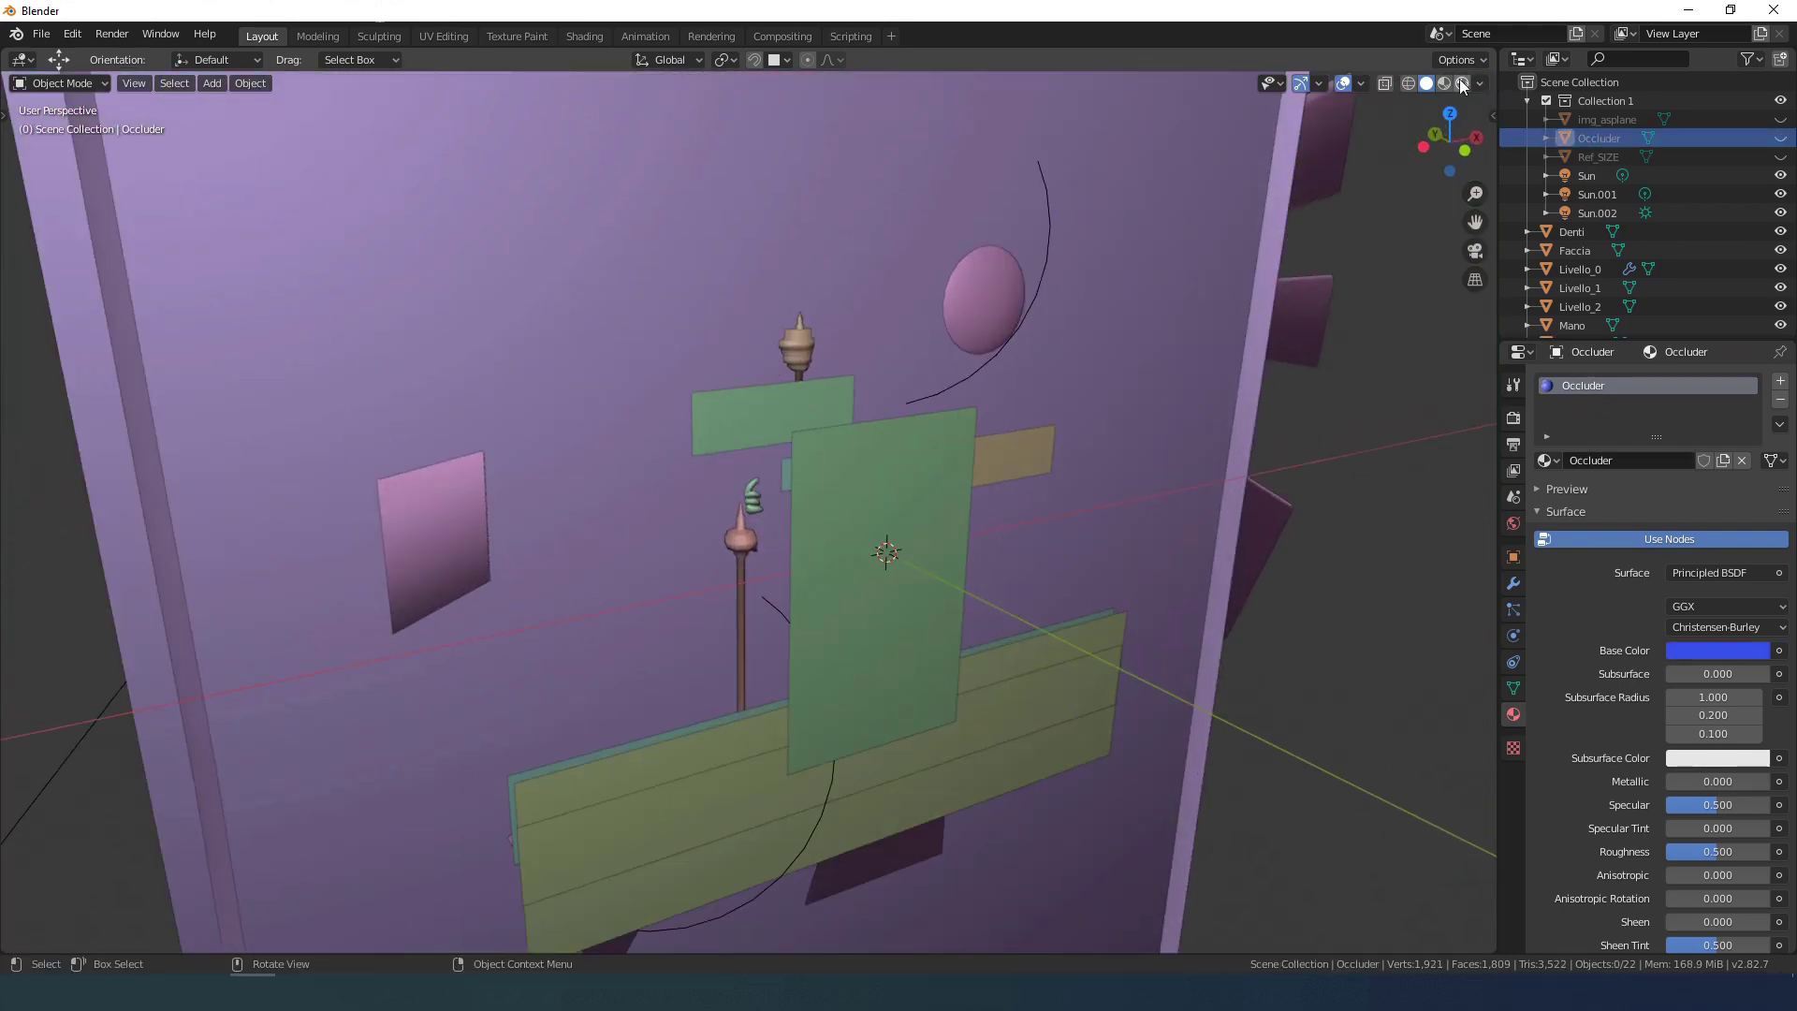
{"action": "scroll", "coordinate": [1058, 564], "scroll_direction": "up", "scroll_amount": 3}
{"action": "left_click", "coordinate": [921, 531]}
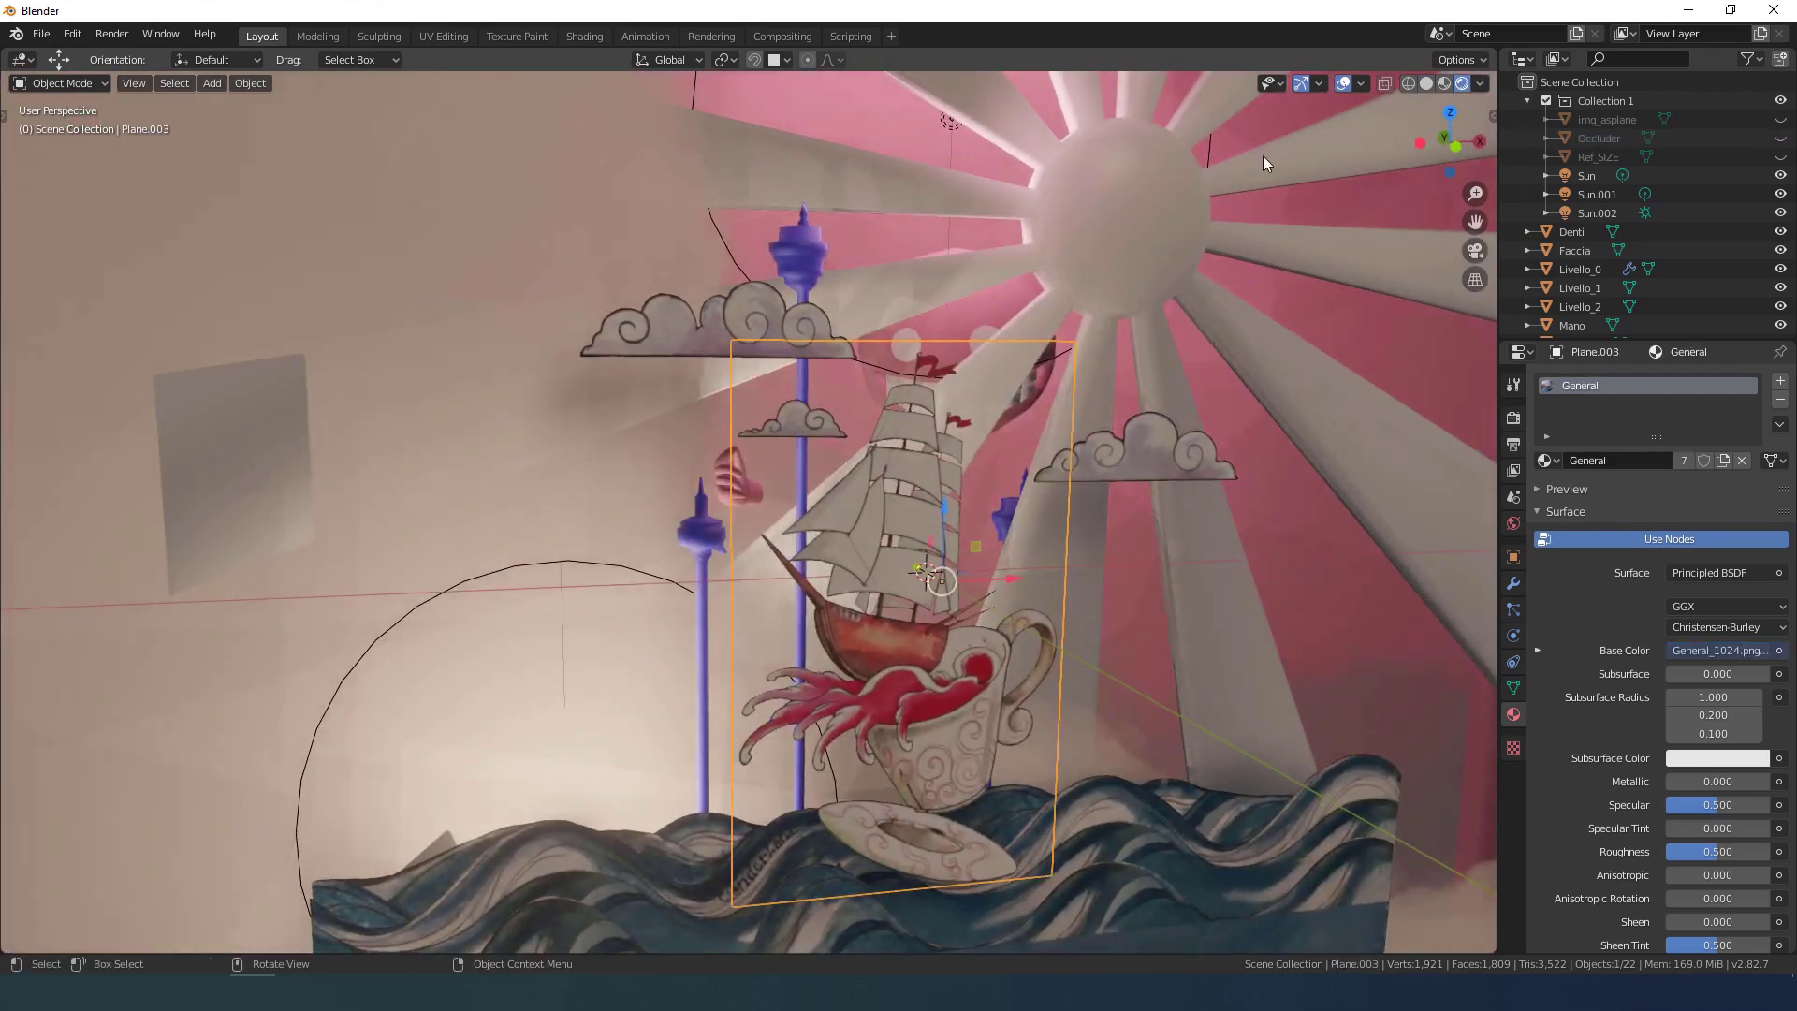
Step: Split the 3D view into two side-by-side viewports, one in Rendered and the other in Solid shading
{"action": "left_click", "coordinate": [1427, 83]}
{"action": "mouse_move", "coordinate": [1312, 208]}
{"action": "middle_mouse_down"}
{"action": "mouse_move", "coordinate": [894, 534]}
{"action": "mouse_move", "coordinate": [936, 506]}
{"action": "middle_mouse_up"}
{"action": "scroll", "coordinate": [1140, 397], "scroll_direction": "down", "scroll_amount": 3}
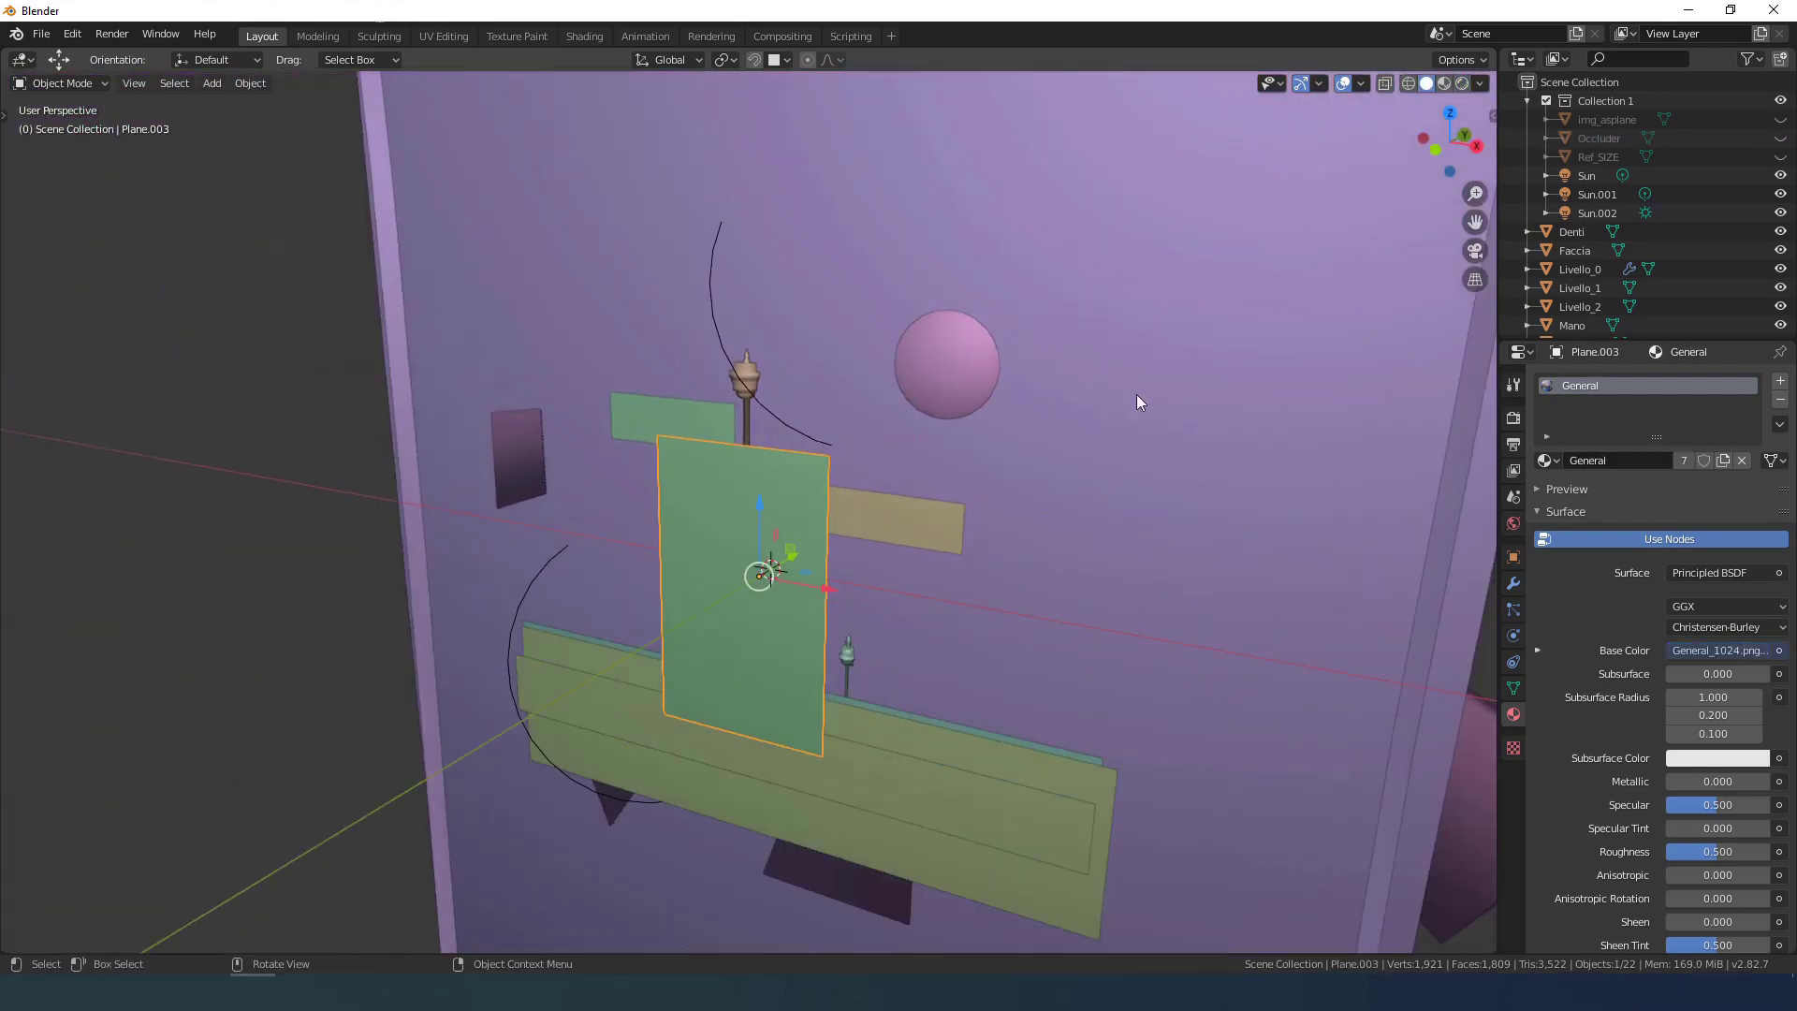
{"action": "left_click_drag", "start_coordinate": [1491, 54], "coordinate": [990, 83]}
{"action": "left_click", "coordinate": [953, 84]}
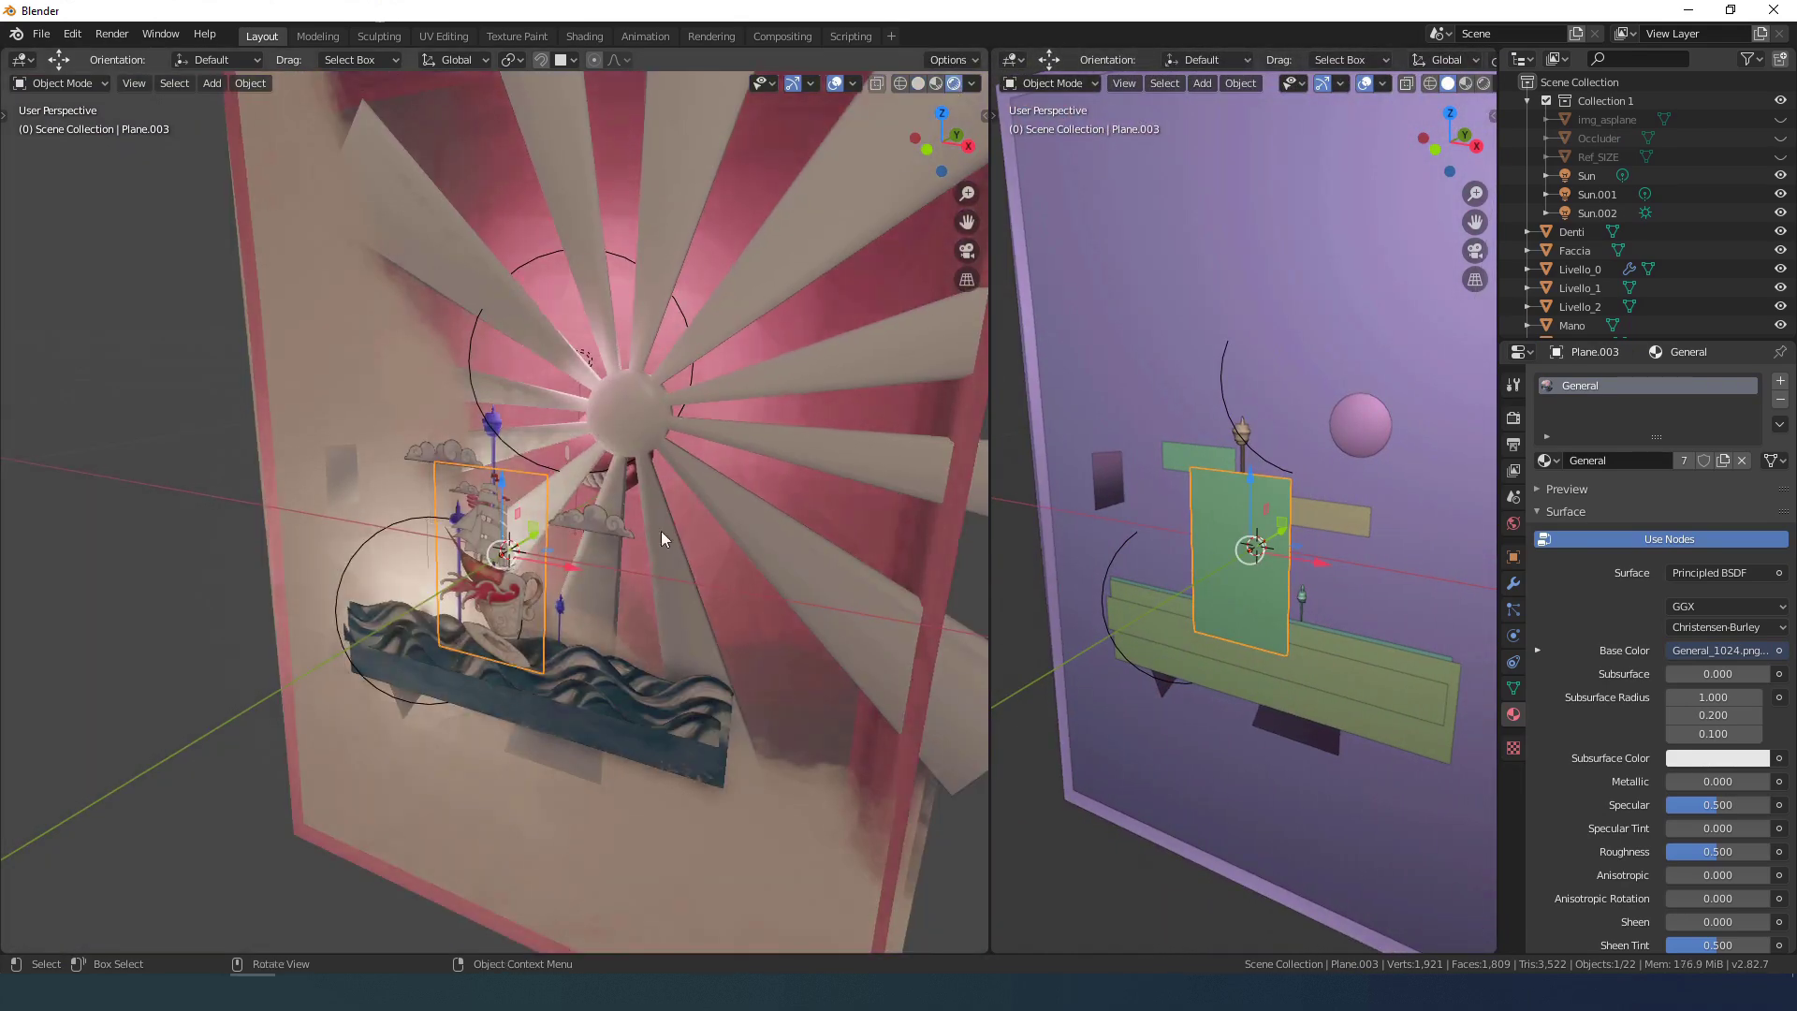
Step: Select the front wave plane and examine the layering of the sea planes up close in both viewports
{"action": "left_click", "coordinate": [1178, 633]}
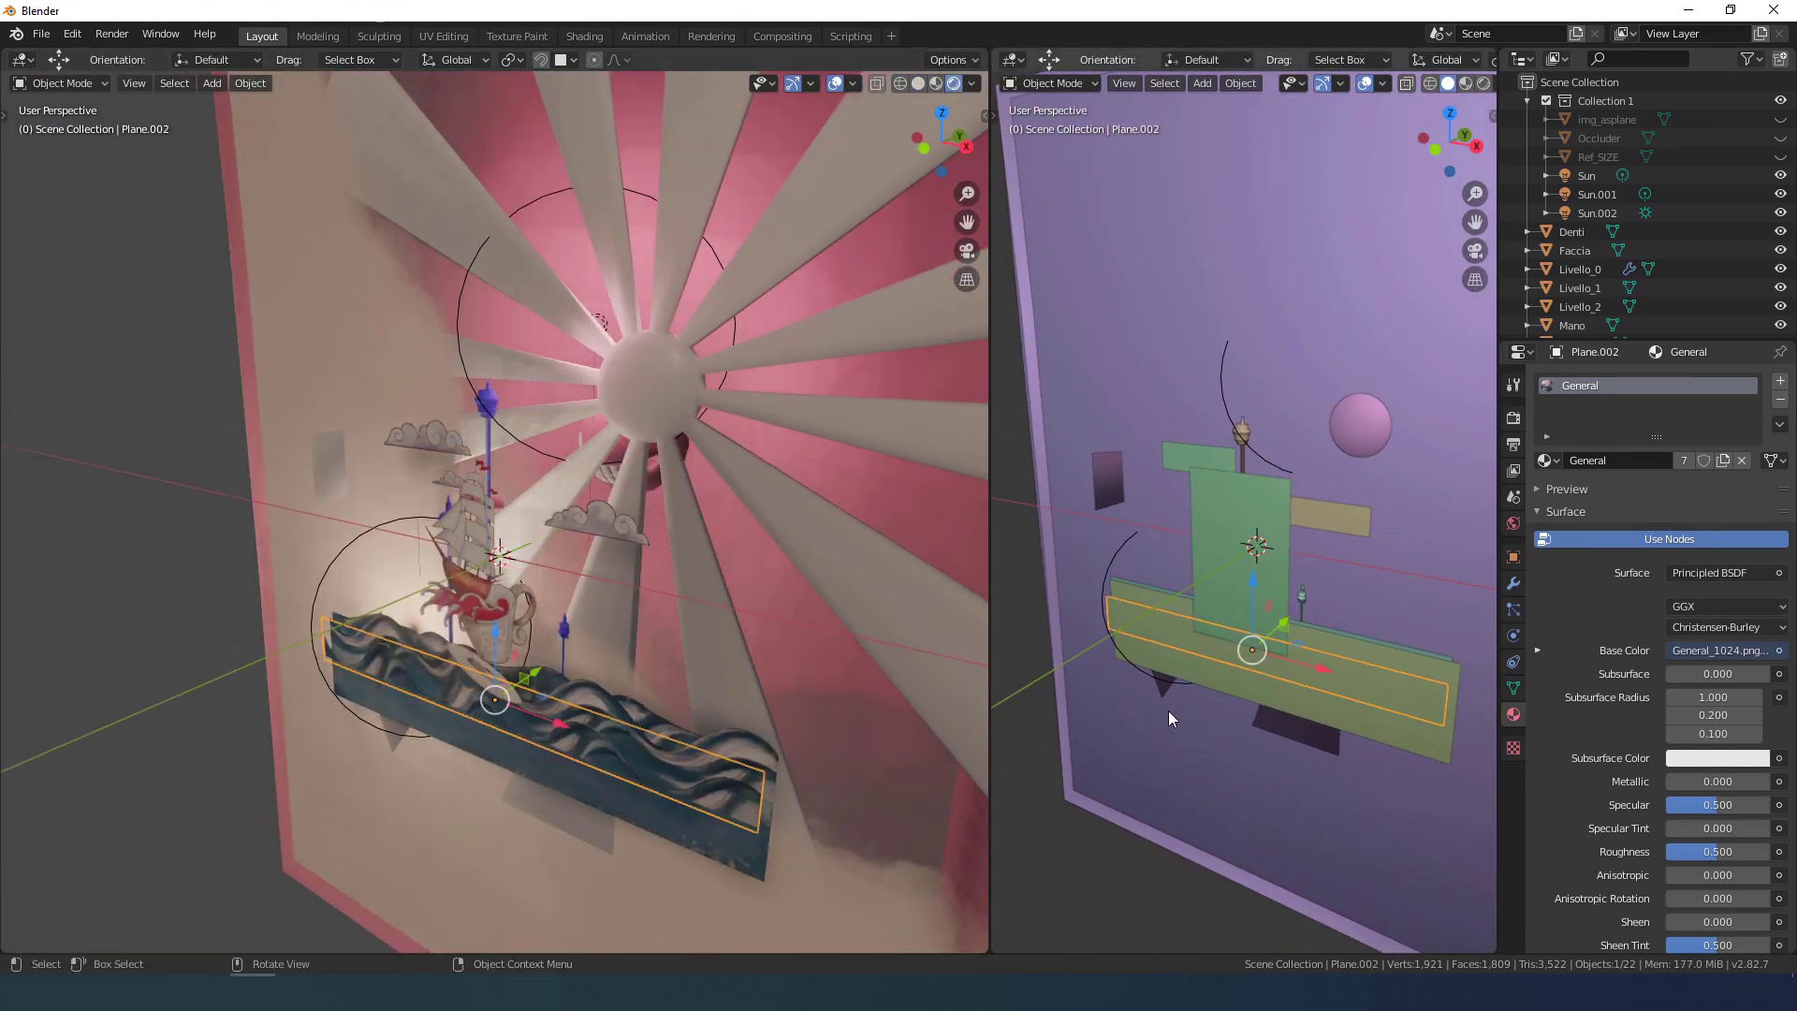
{"action": "scroll", "coordinate": [743, 715], "scroll_direction": "up", "scroll_amount": 3}
{"action": "middle_click_drag", "start_coordinate": [743, 717], "coordinate": [630, 530], "text": "ctrl"}
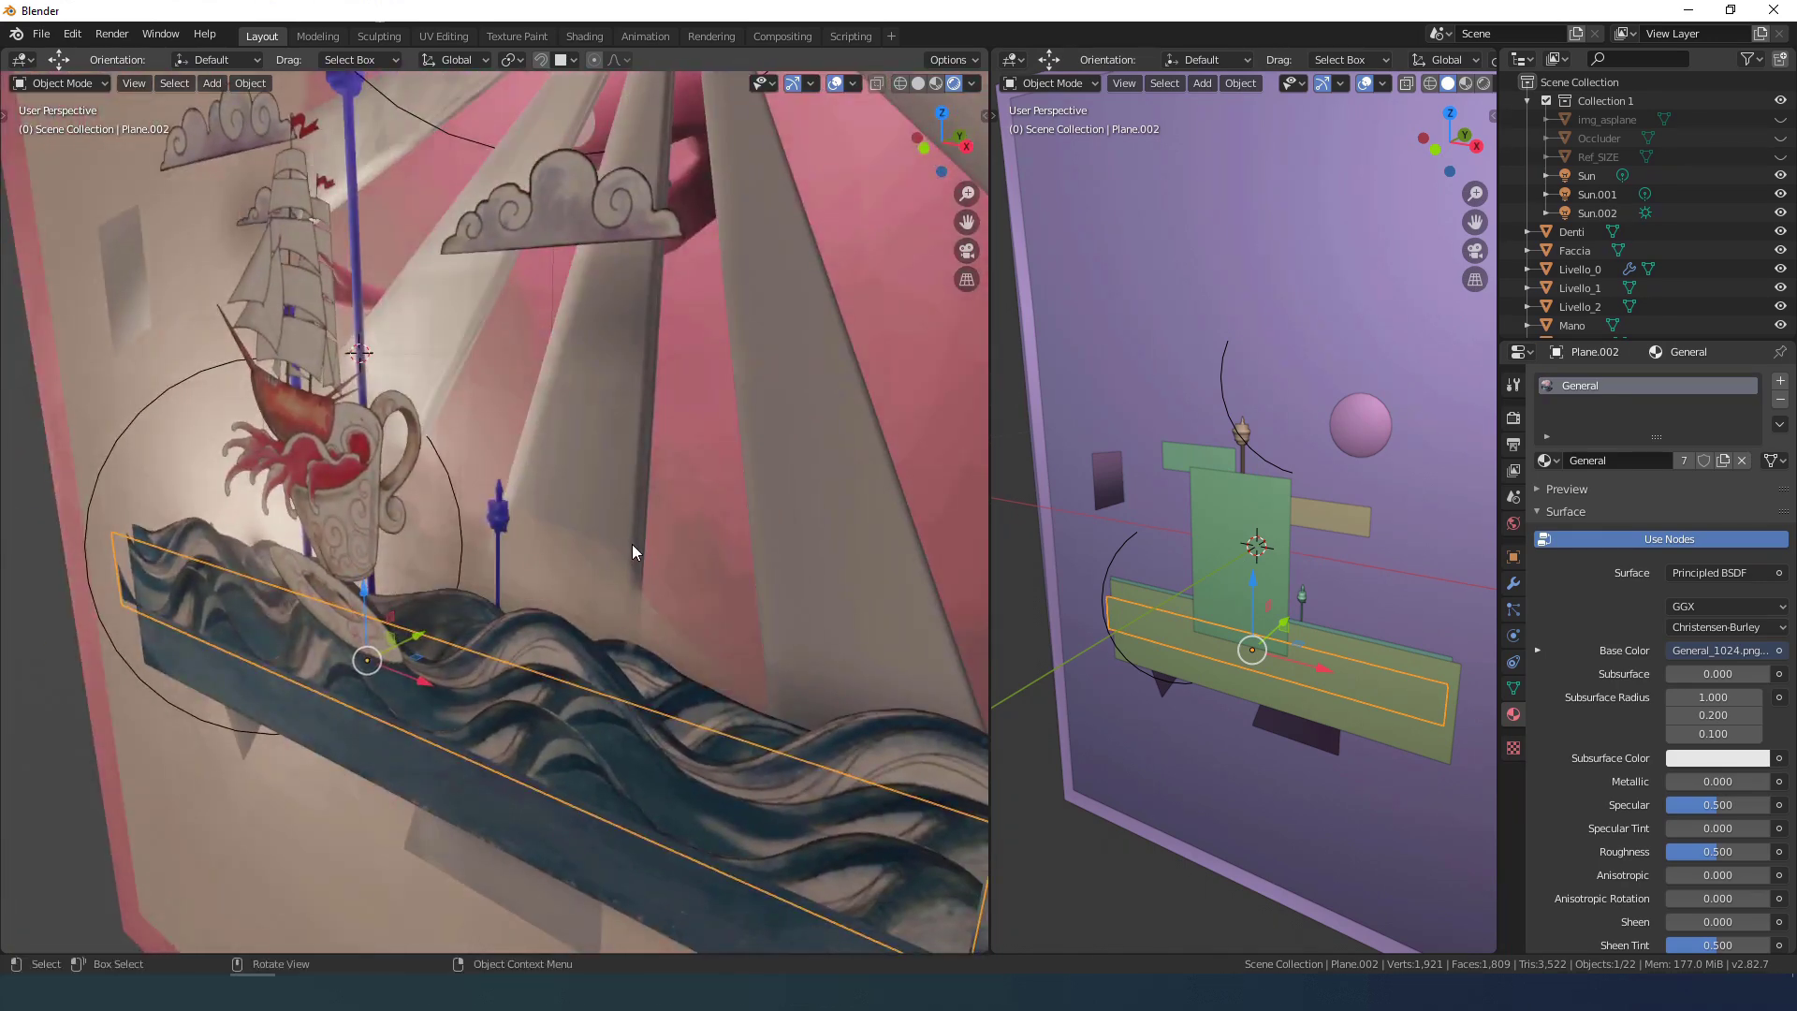
{"action": "scroll", "coordinate": [1288, 723], "scroll_direction": "down", "scroll_amount": 2}
{"action": "middle_click_drag", "start_coordinate": [1288, 723], "coordinate": [1230, 603]}
{"action": "scroll", "coordinate": [1243, 727], "scroll_direction": "up", "scroll_amount": 4}
{"action": "scroll", "coordinate": [1144, 589], "scroll_direction": "up", "scroll_amount": 1}
{"action": "left_click", "coordinate": [1232, 609]}
{"action": "middle_click_drag", "start_coordinate": [842, 739], "coordinate": [597, 537]}
Step: Move the ship-and-cup plane along the Y axis to a position in front of the waves
{"action": "left_click", "coordinate": [566, 442]}
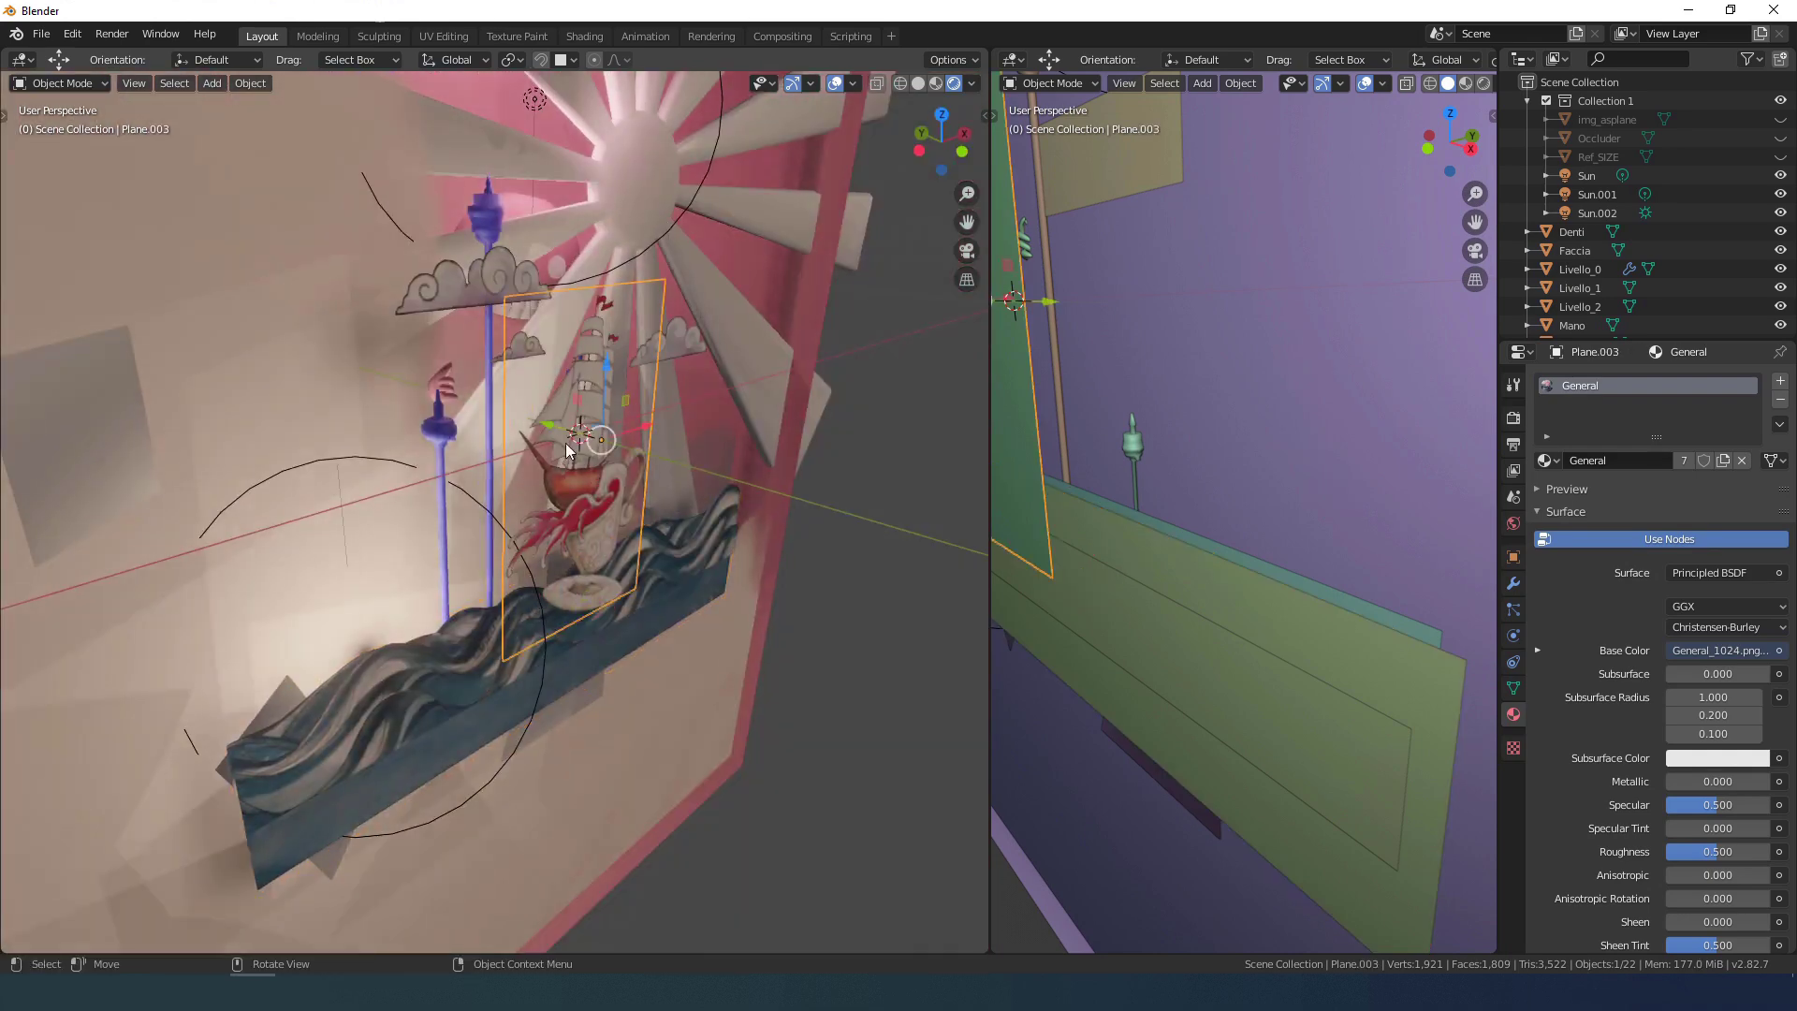
{"action": "key", "text": "g"}
{"action": "key", "text": "y"}
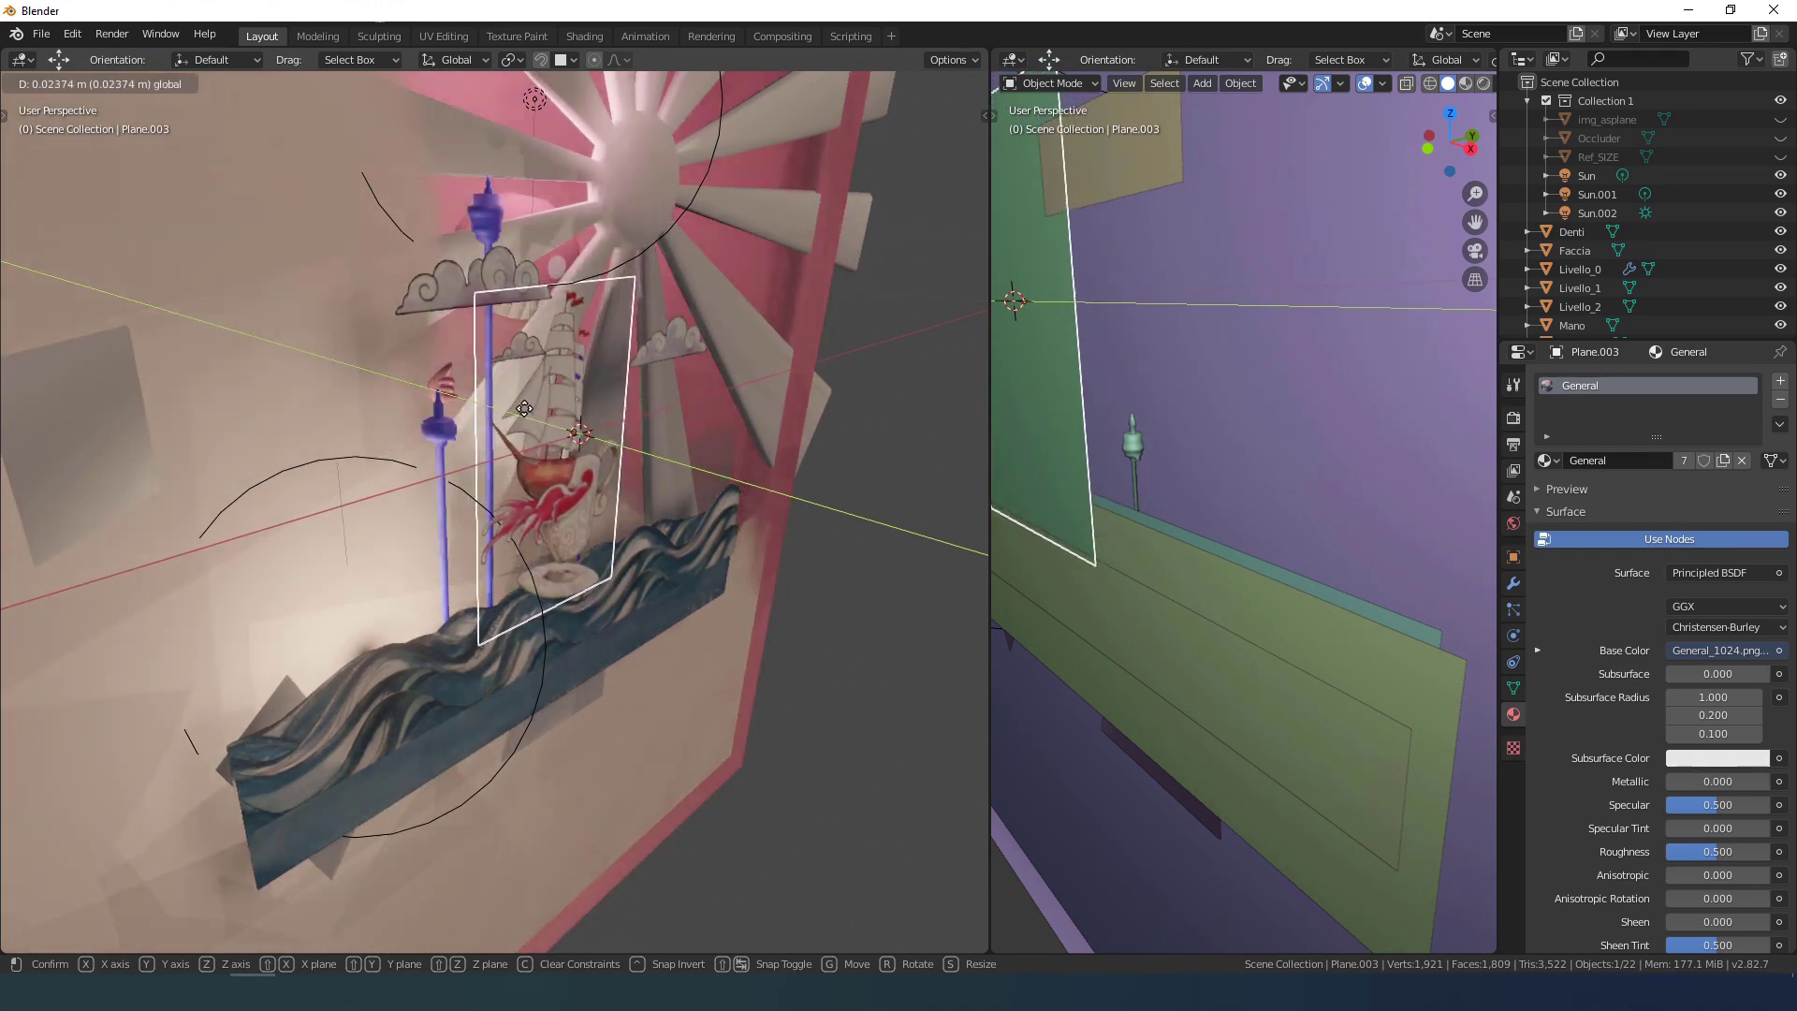
{"action": "left_click", "coordinate": [769, 575]}
Step: Select the Livello_2 background frame and examine the depth of the layered scene from the side and front
{"action": "middle_click_drag", "start_coordinate": [769, 576], "coordinate": [708, 629]}
{"action": "left_click", "coordinate": [721, 766]}
{"action": "middle_click_drag", "start_coordinate": [816, 769], "coordinate": [908, 726]}
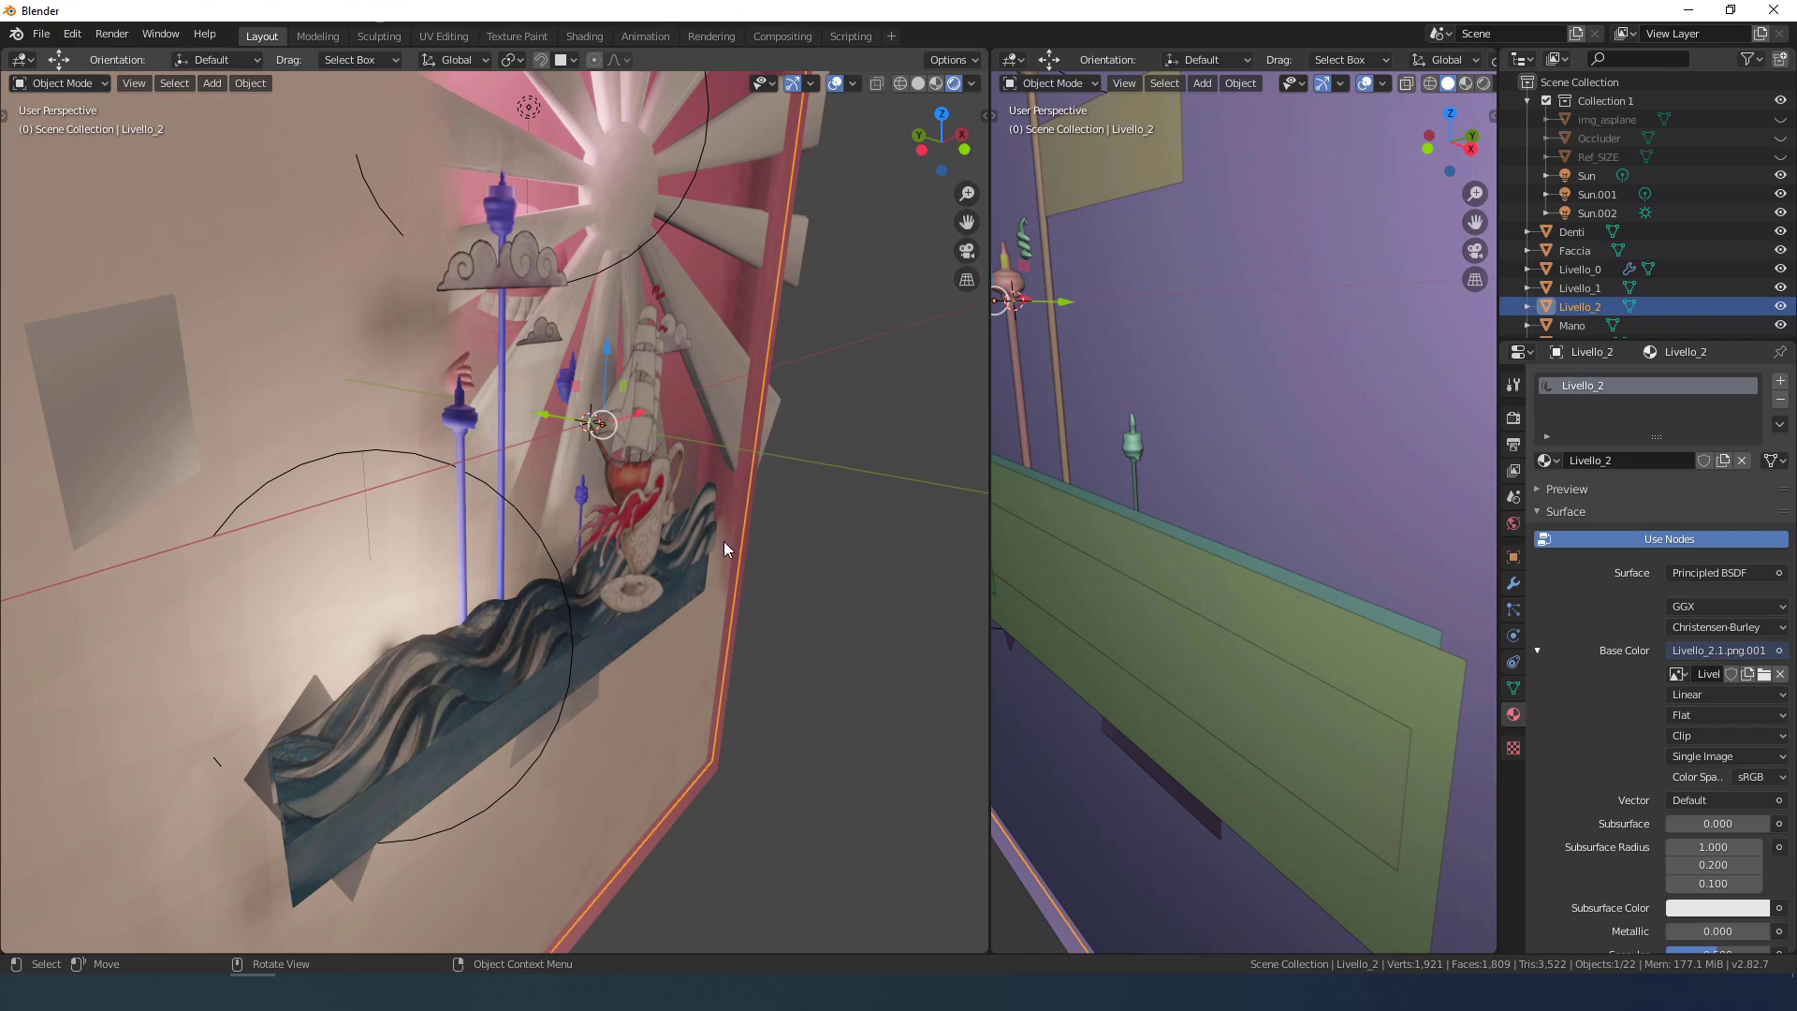
{"action": "middle_click_drag", "start_coordinate": [721, 555], "coordinate": [828, 573]}
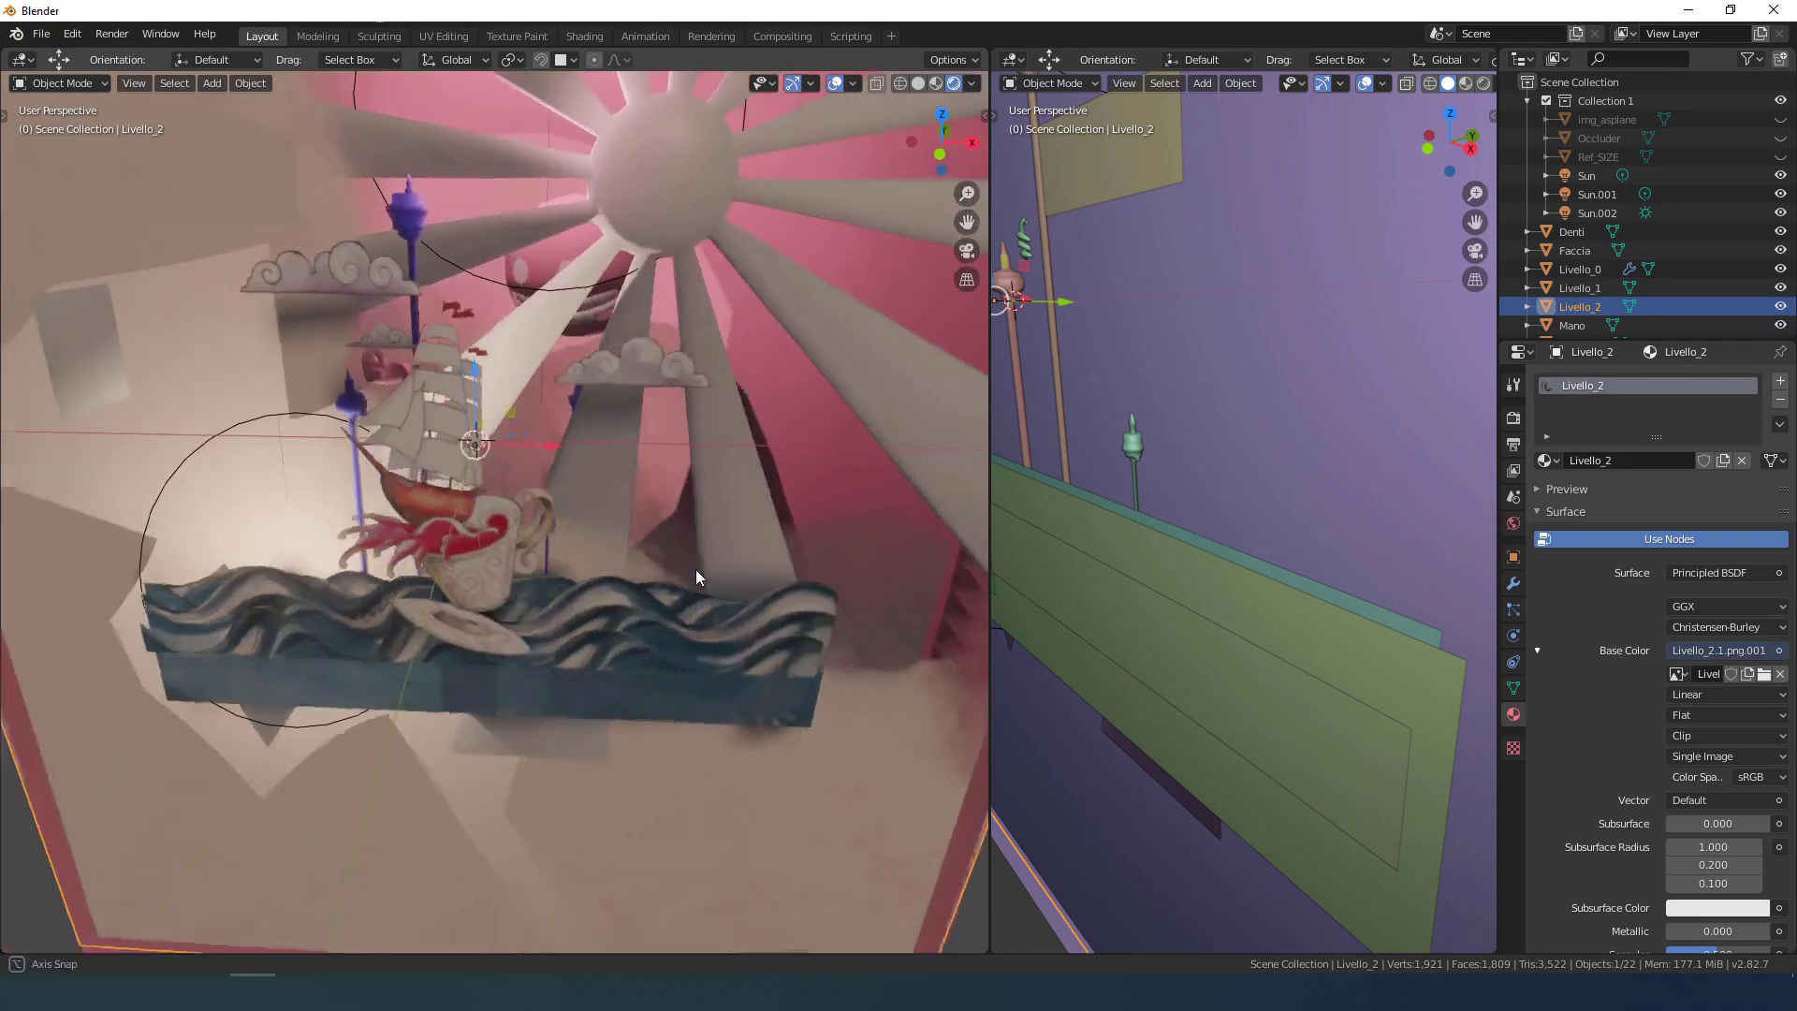
Step: Select the tall Torre_sx2 tower and examine its mesh up close in Edit Mode with viewport overlays shown
{"action": "mouse_move", "coordinate": [694, 569]}
{"action": "middle_mouse_down"}
{"action": "mouse_move", "coordinate": [751, 565]}
{"action": "mouse_move", "coordinate": [695, 558]}
{"action": "middle_mouse_up"}
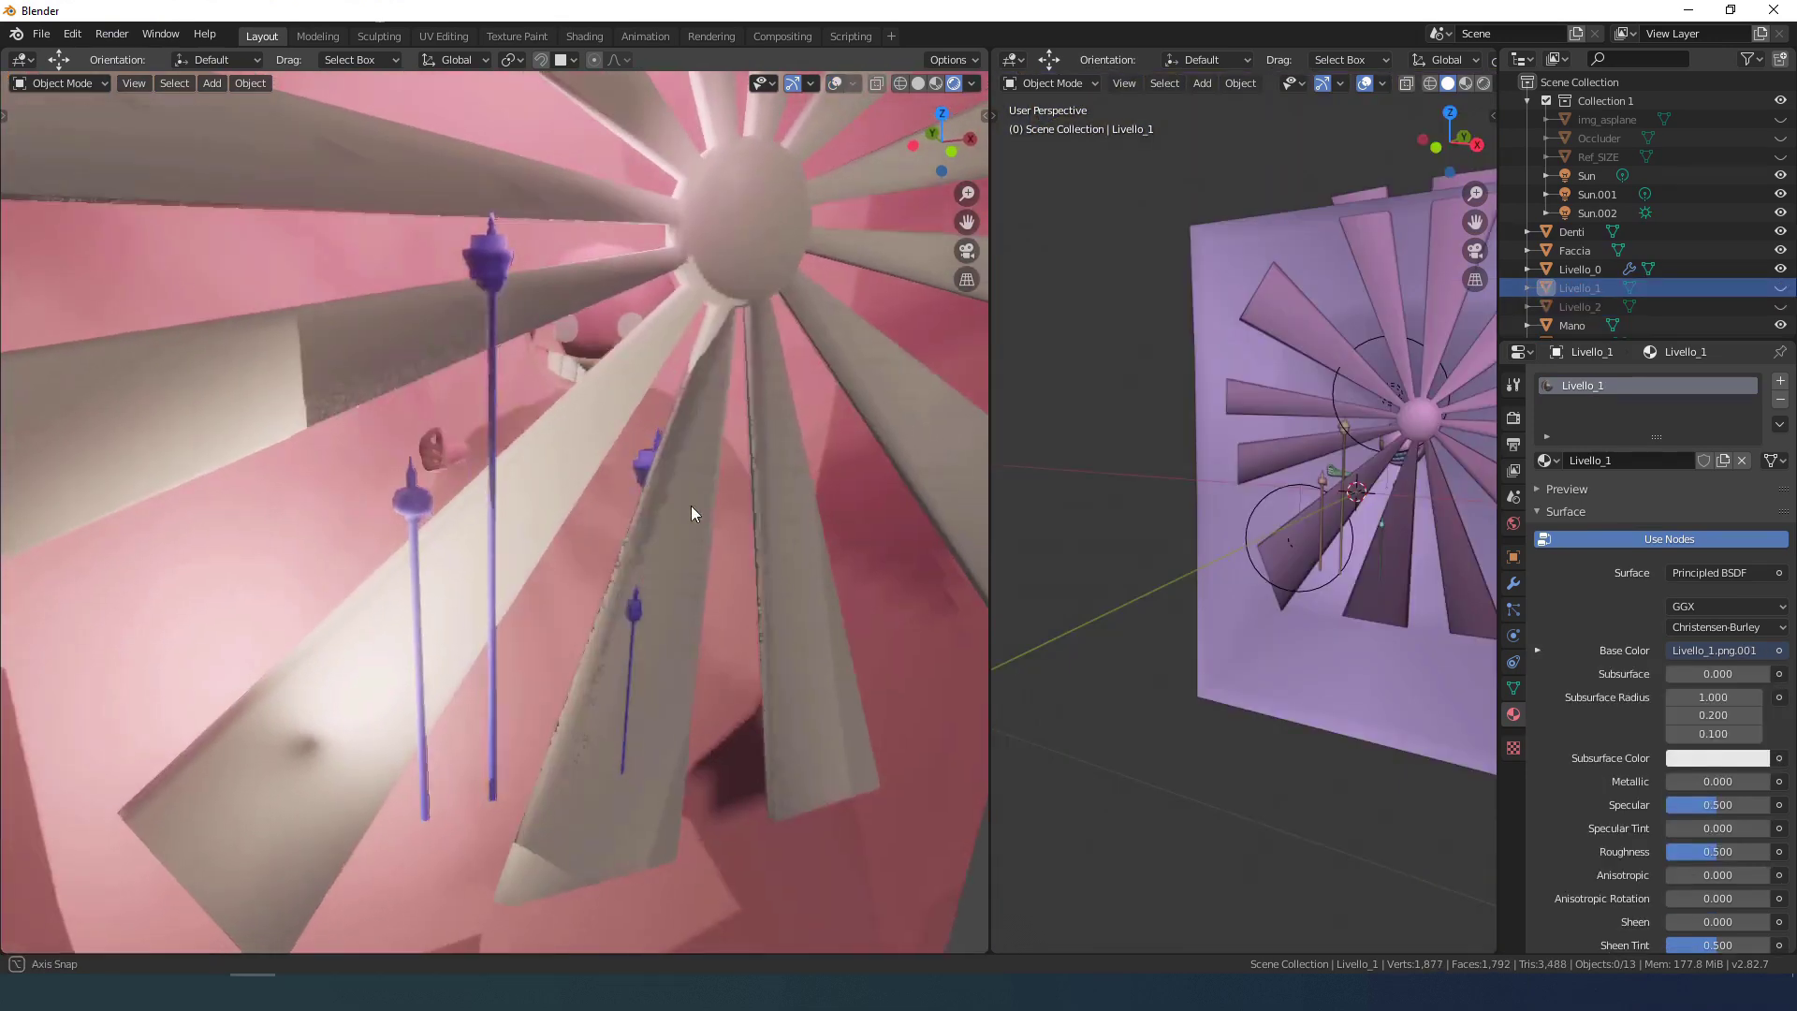
{"action": "middle_click_drag", "start_coordinate": [691, 506], "coordinate": [548, 443]}
{"action": "left_click", "coordinate": [469, 247]}
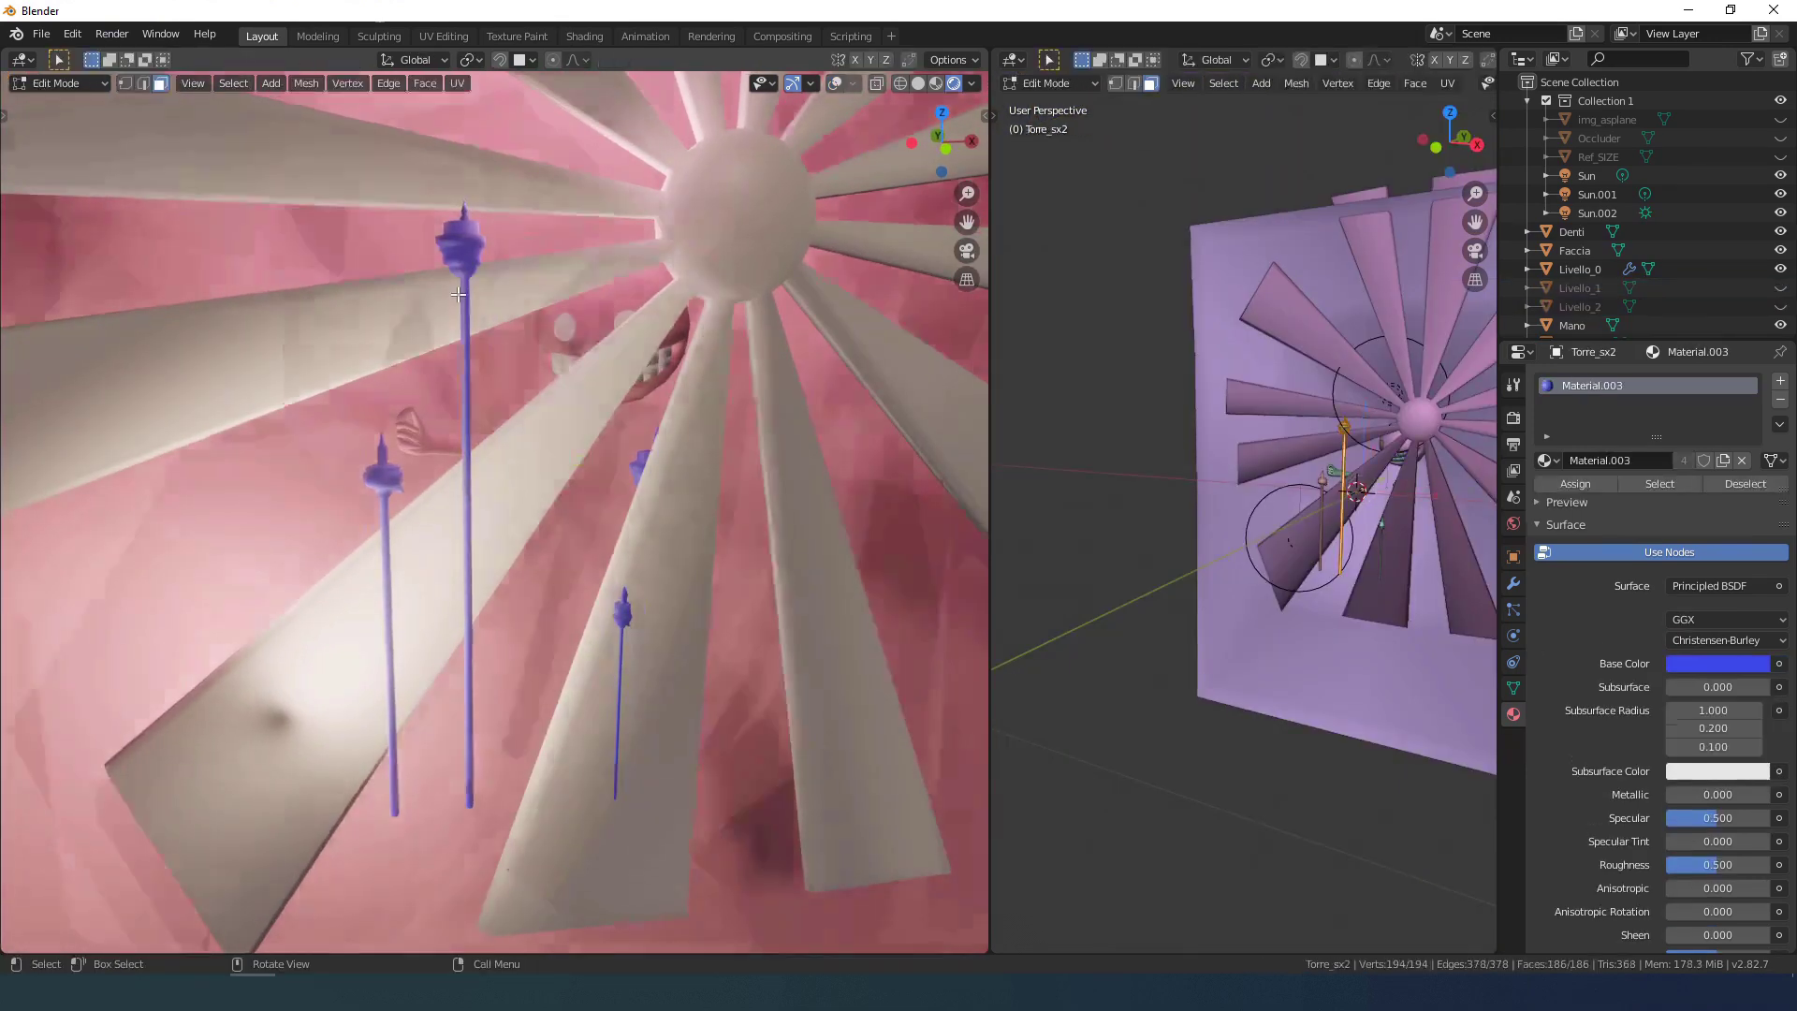
{"action": "key", "text": "Tab"}
{"action": "left_click", "coordinate": [837, 88]}
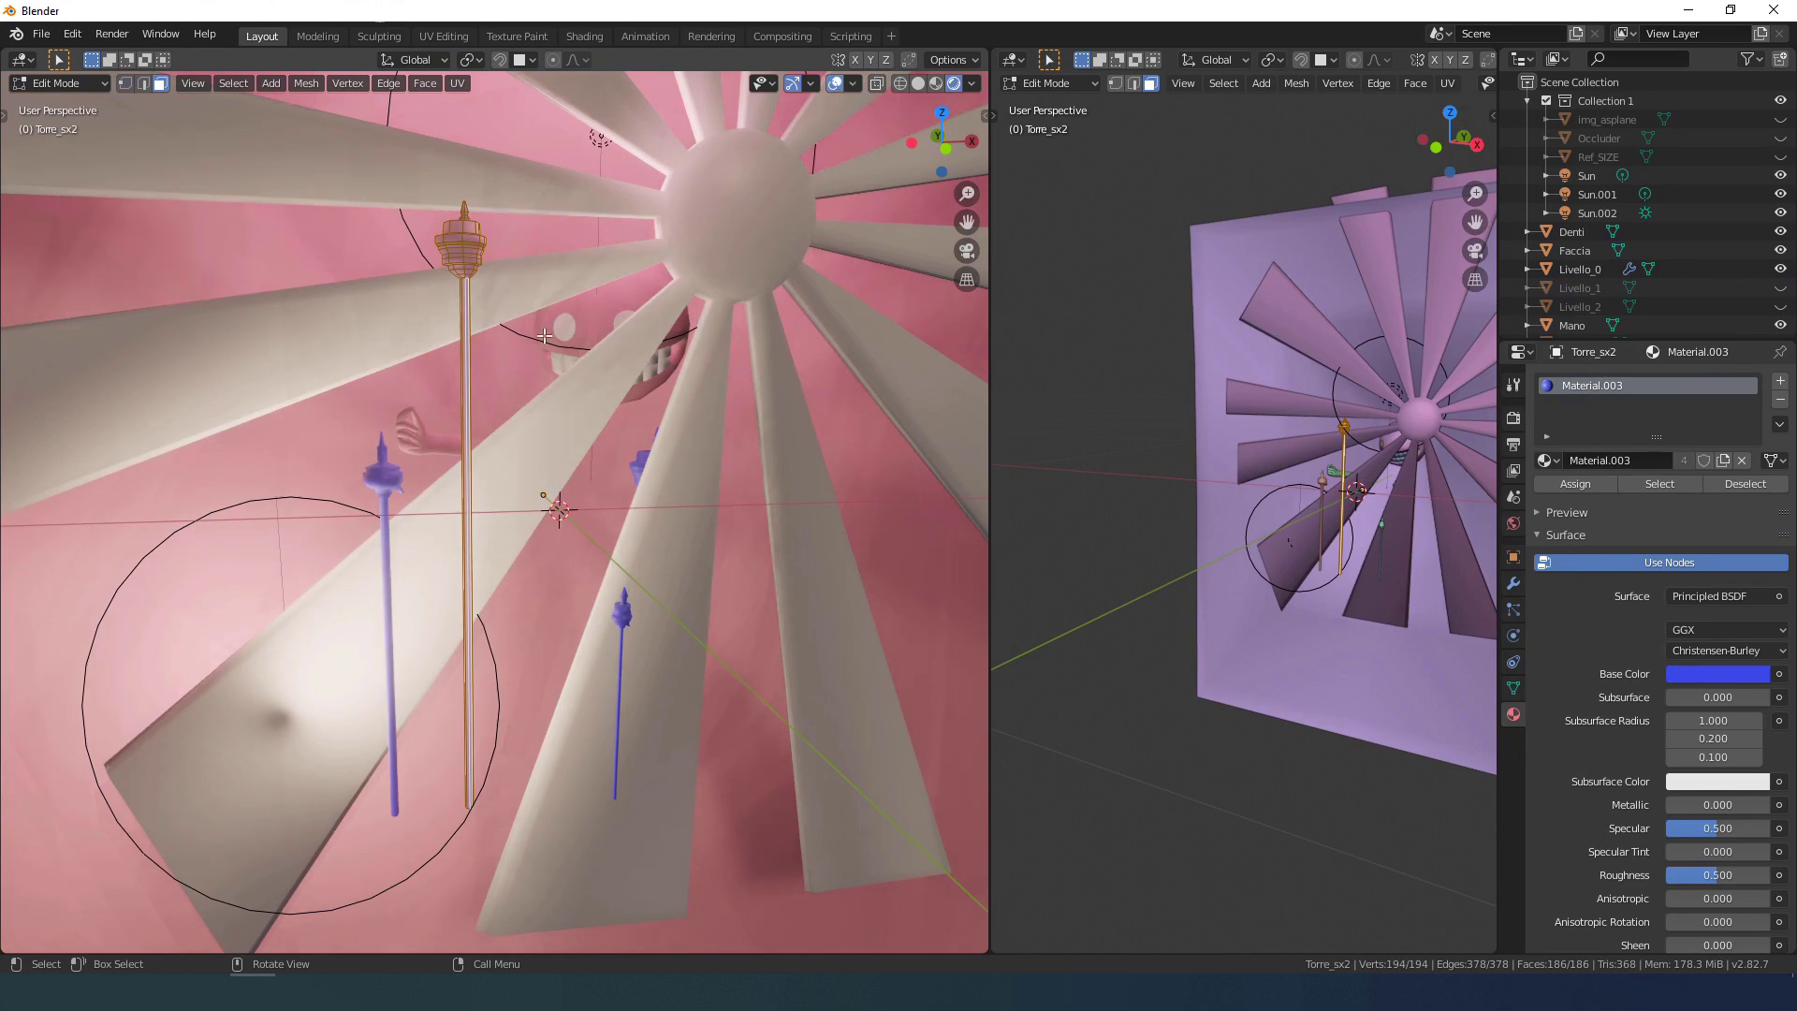
{"action": "scroll", "coordinate": [506, 280], "scroll_direction": "up", "scroll_amount": 5}
{"action": "middle_click_drag", "start_coordinate": [505, 281], "coordinate": [571, 566], "text": "shift"}
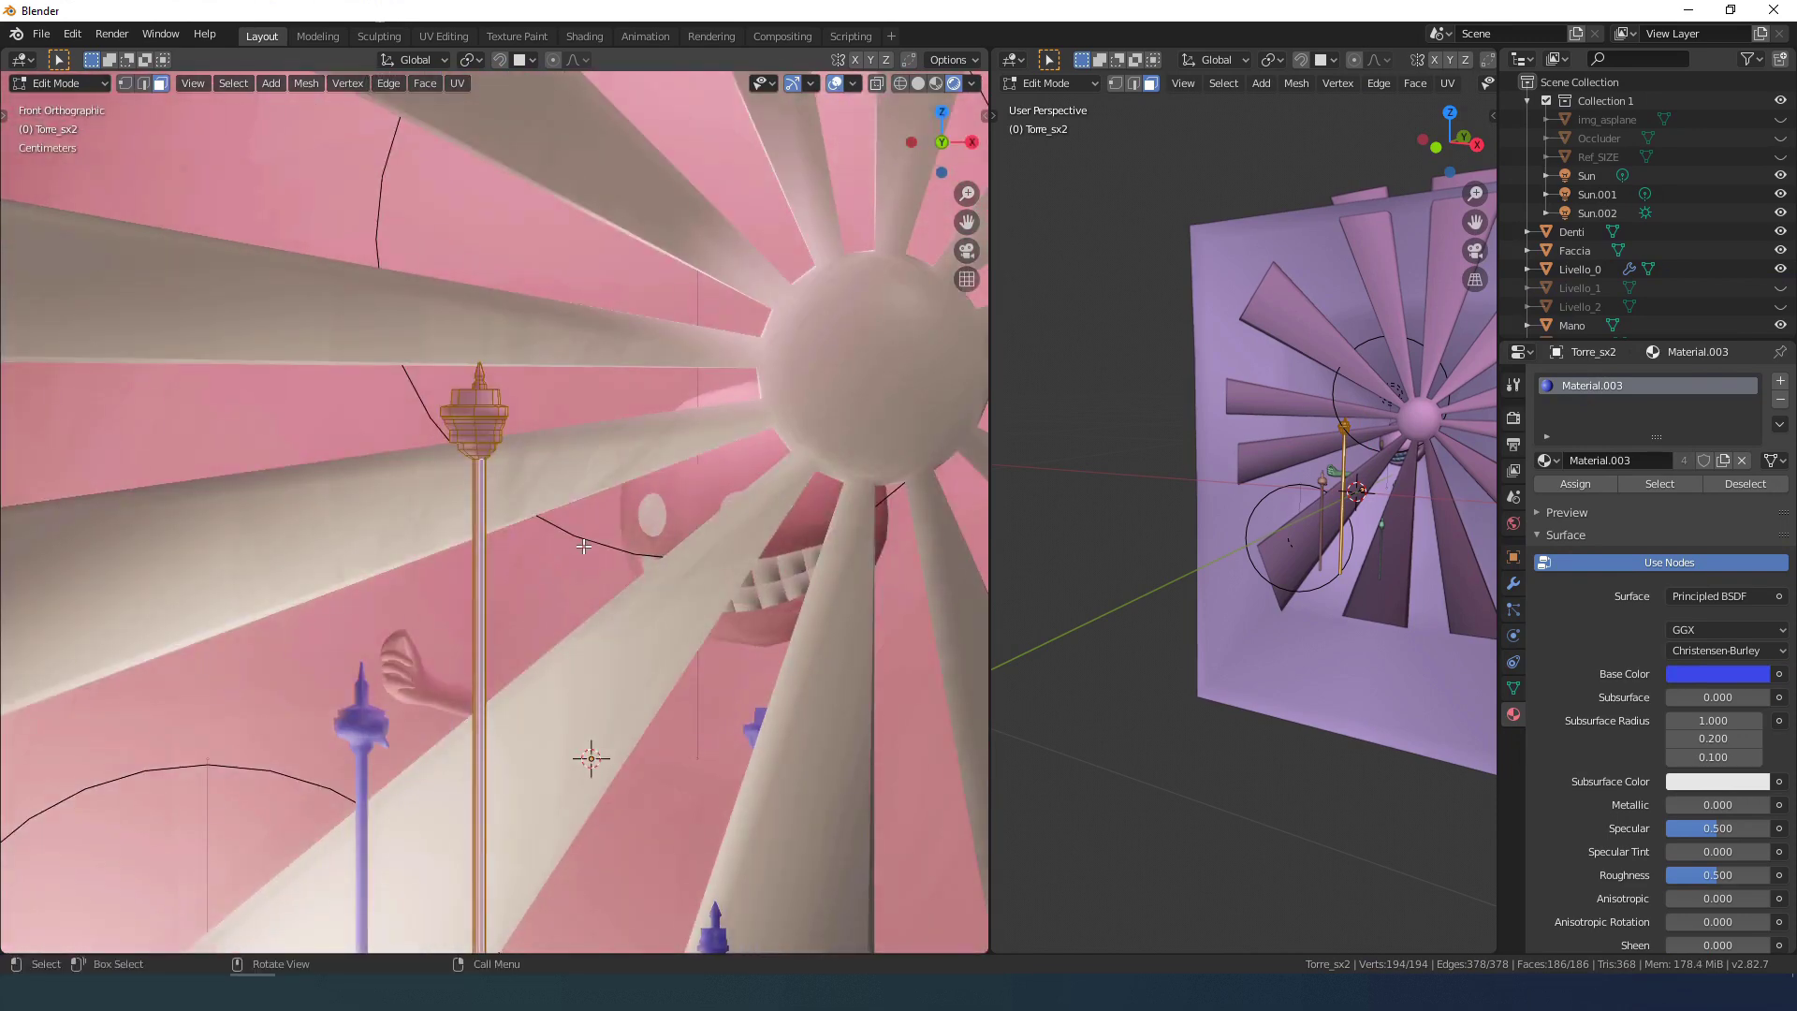
Step: Show the img_asplane reference drawing, compare the tower's placement with it from the front, and hide the drawing again
{"action": "left_click", "coordinate": [1780, 119]}
{"action": "middle_click_drag", "start_coordinate": [749, 744], "coordinate": [751, 531], "text": "shift"}
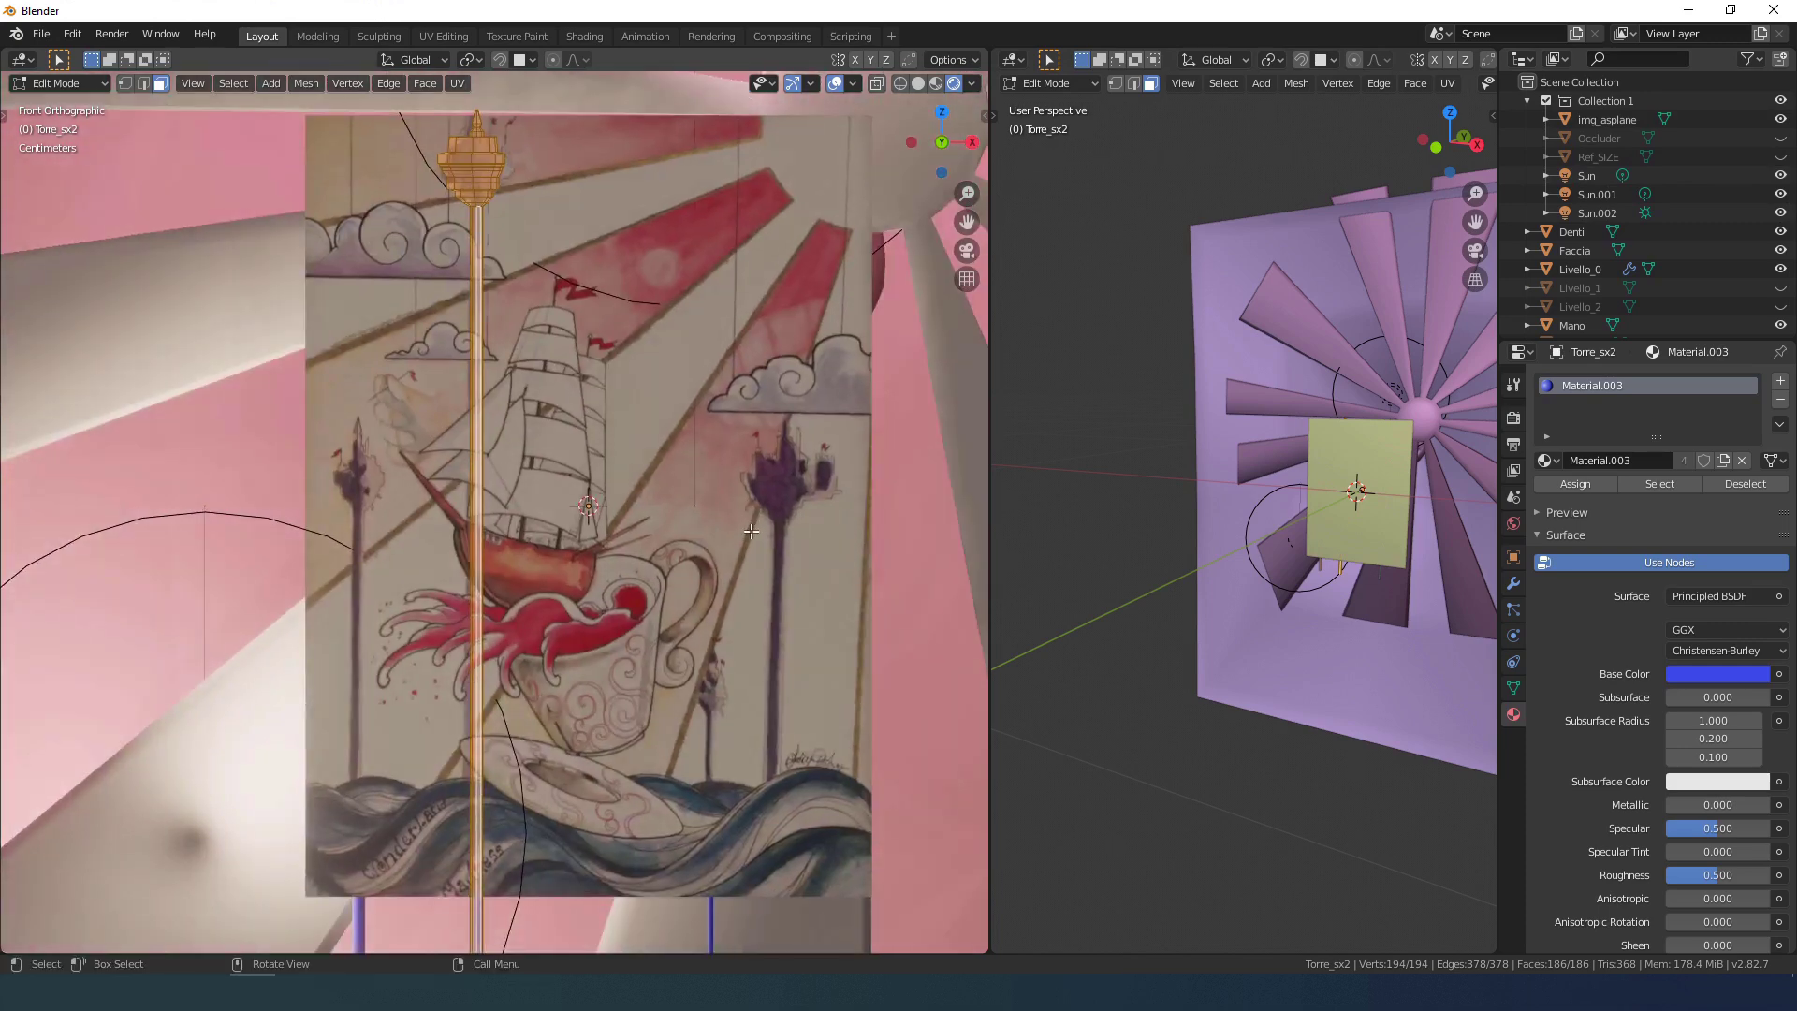
{"action": "left_click", "coordinate": [1781, 119]}
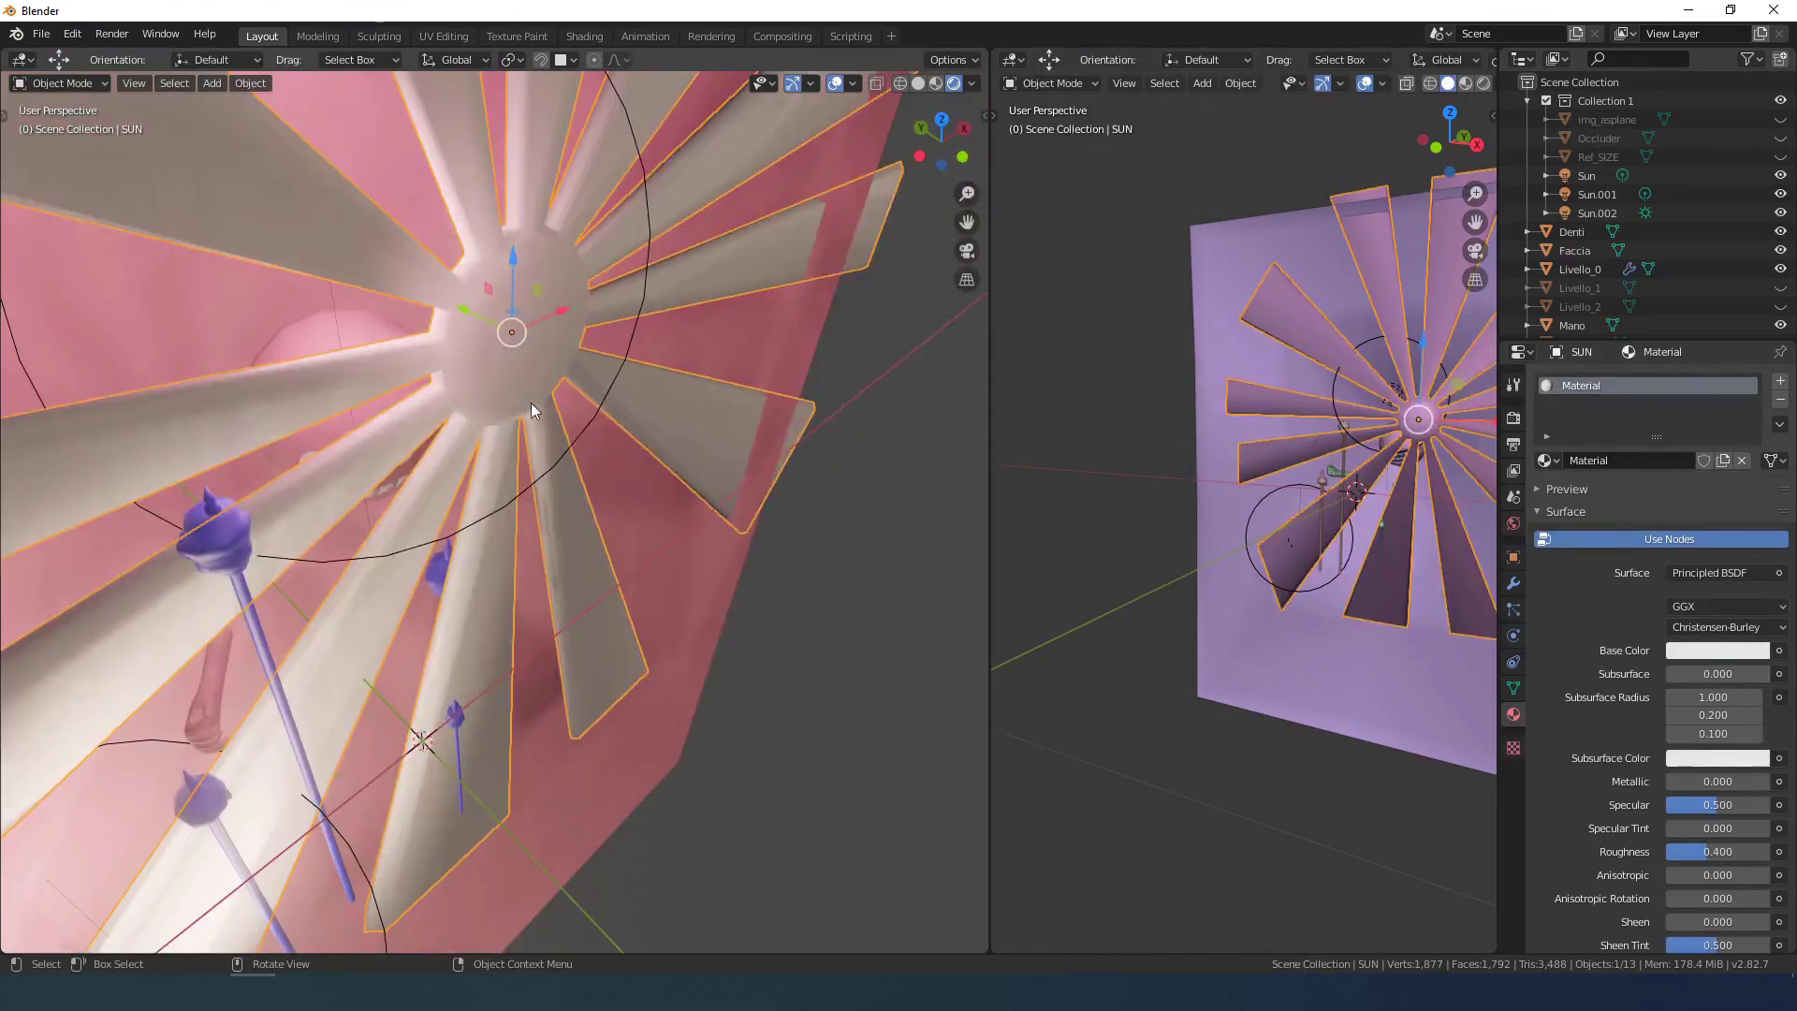
Step: Examine the SUN object's mesh of centre disc and rays from an angle in Edit Mode, then return to Object Mode
{"action": "middle_click_drag", "start_coordinate": [531, 403], "coordinate": [550, 406]}
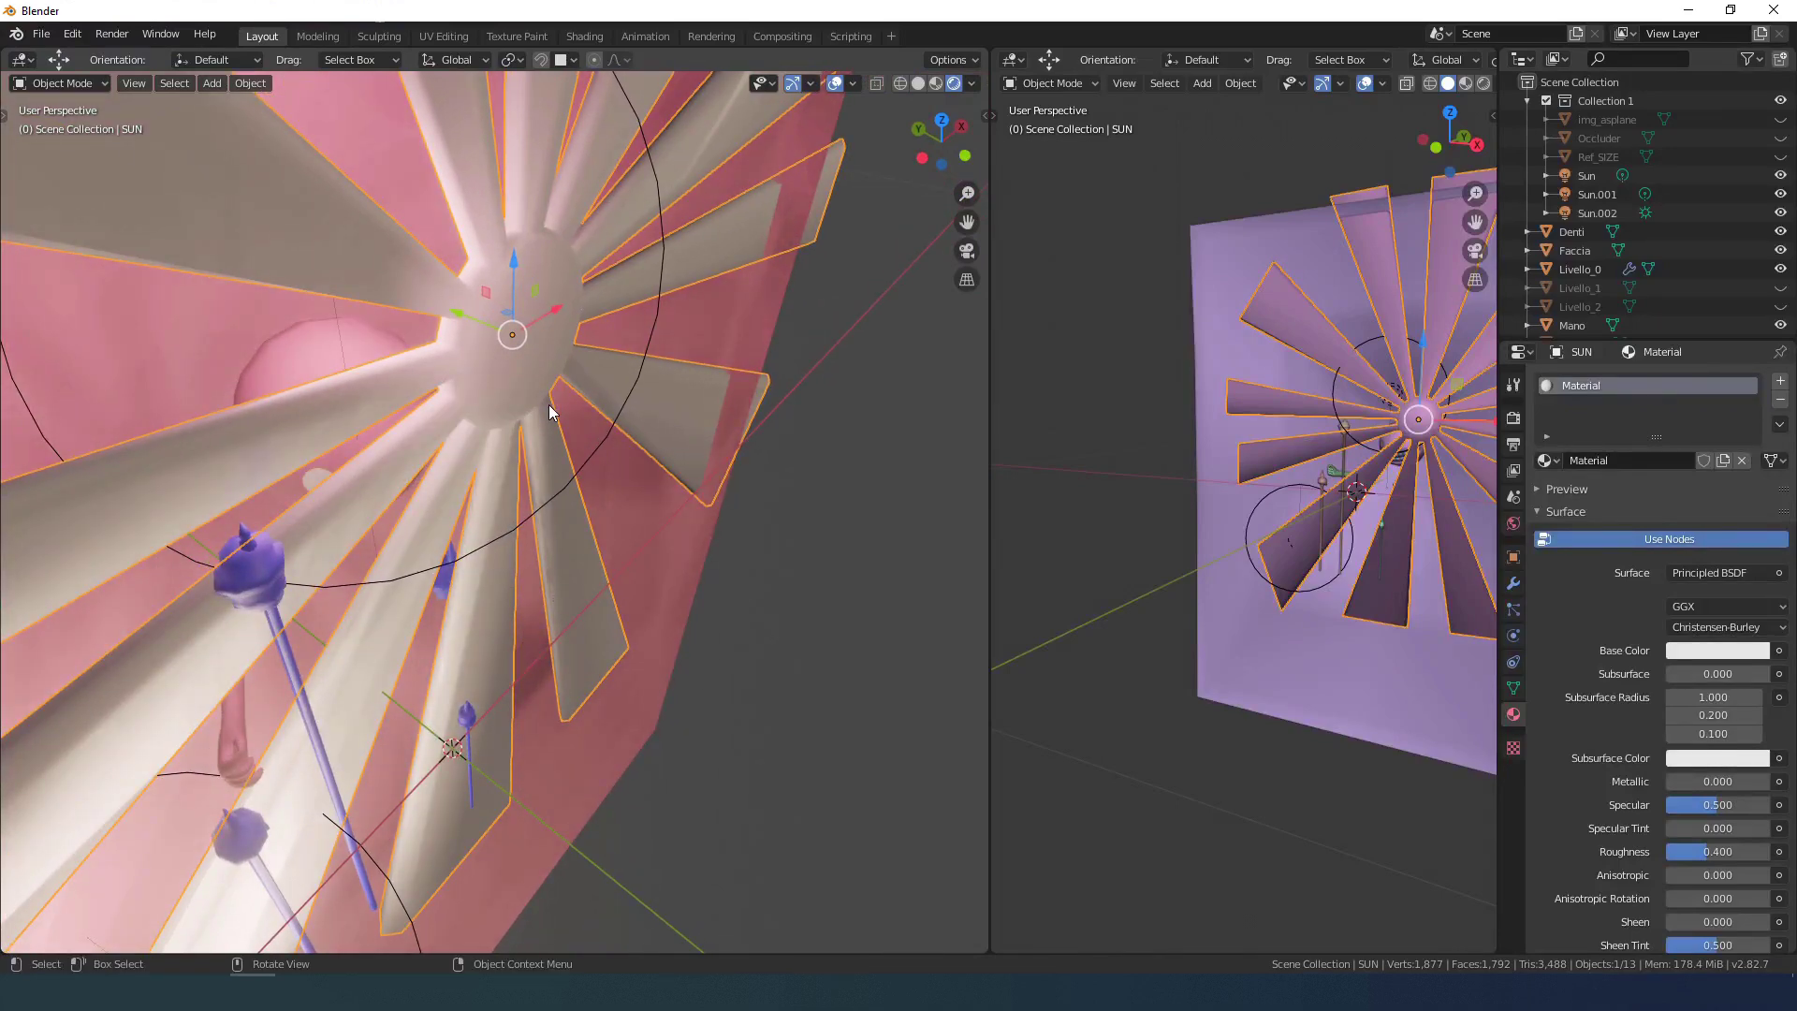
{"action": "key", "text": "Tab"}
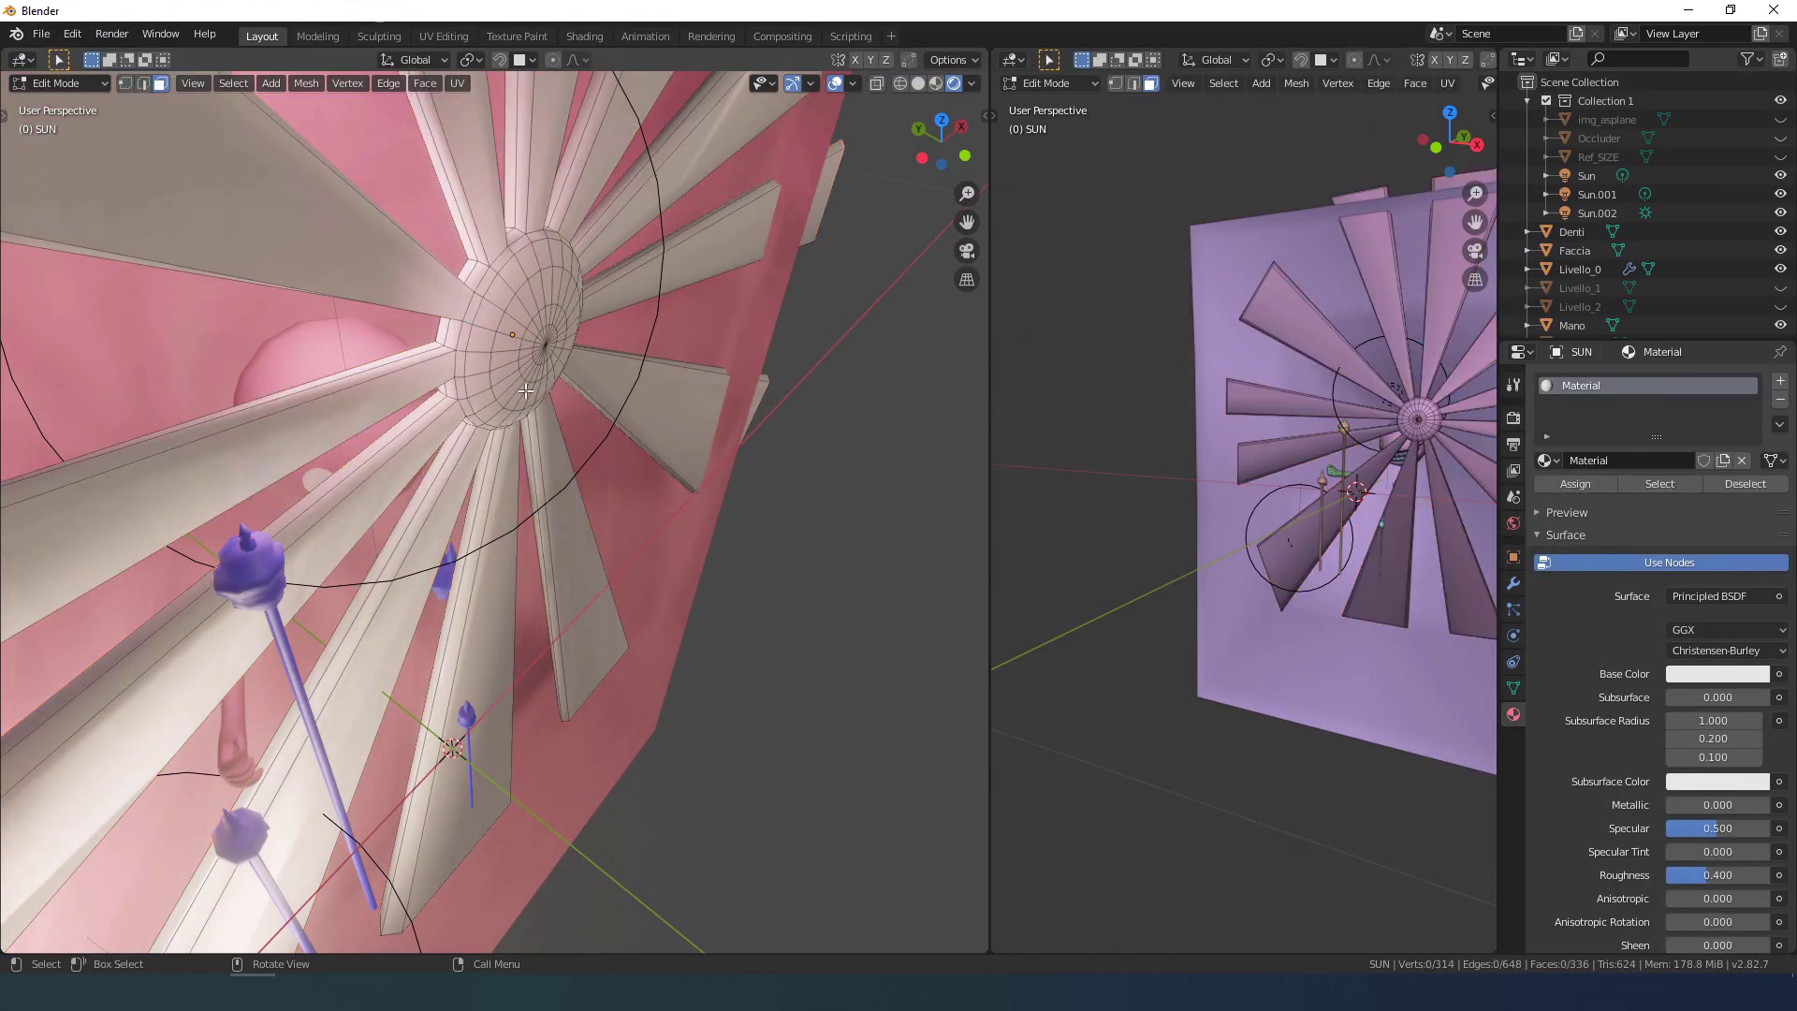
{"action": "mouse_move", "coordinate": [524, 390]}
{"action": "middle_mouse_down"}
{"action": "mouse_move", "coordinate": [509, 360]}
{"action": "mouse_move", "coordinate": [517, 382]}
{"action": "middle_mouse_up"}
{"action": "key", "text": "Tab"}
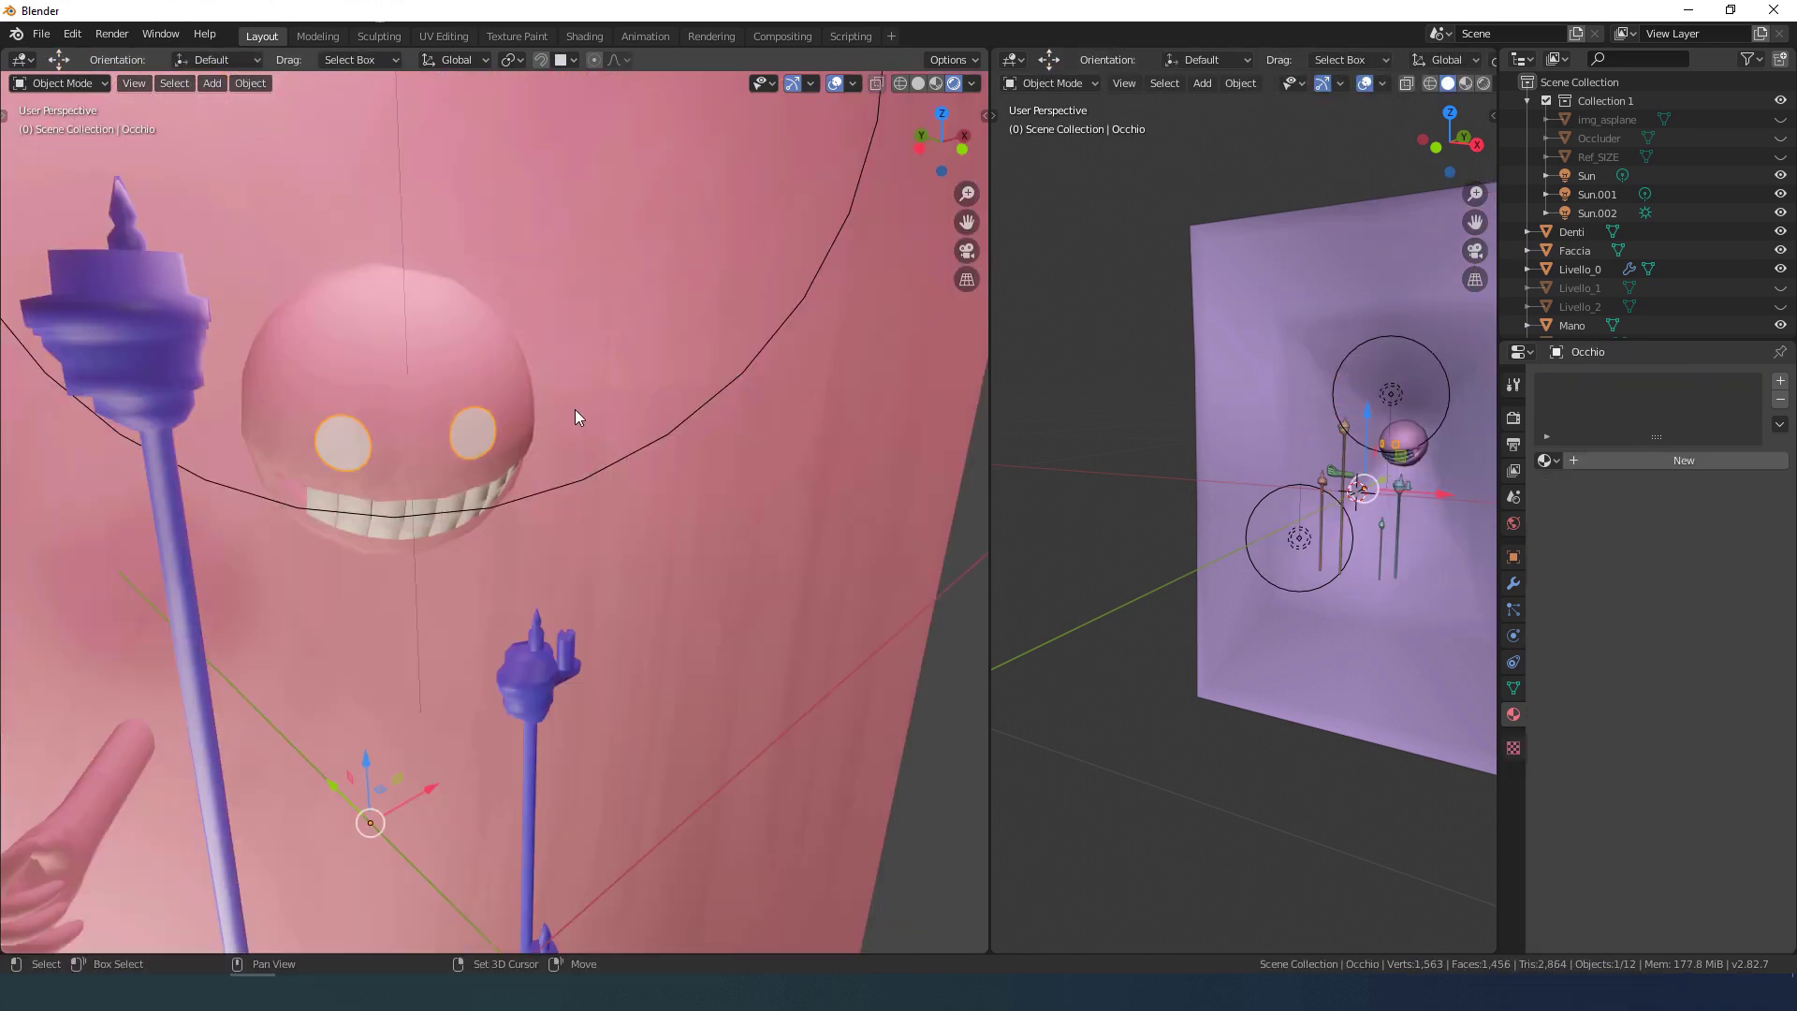
Step: Add the face and teeth to the selected eyes and rotate the whole head freely with trackball rotation
{"action": "middle_click_drag", "start_coordinate": [575, 408], "coordinate": [699, 577]}
{"action": "left_click", "coordinate": [655, 336], "text": "shift"}
{"action": "left_click", "coordinate": [616, 498], "text": "shift"}
{"action": "key", "text": "r"}
{"action": "key", "text": "r"}
{"action": "left_click", "coordinate": [769, 589]}
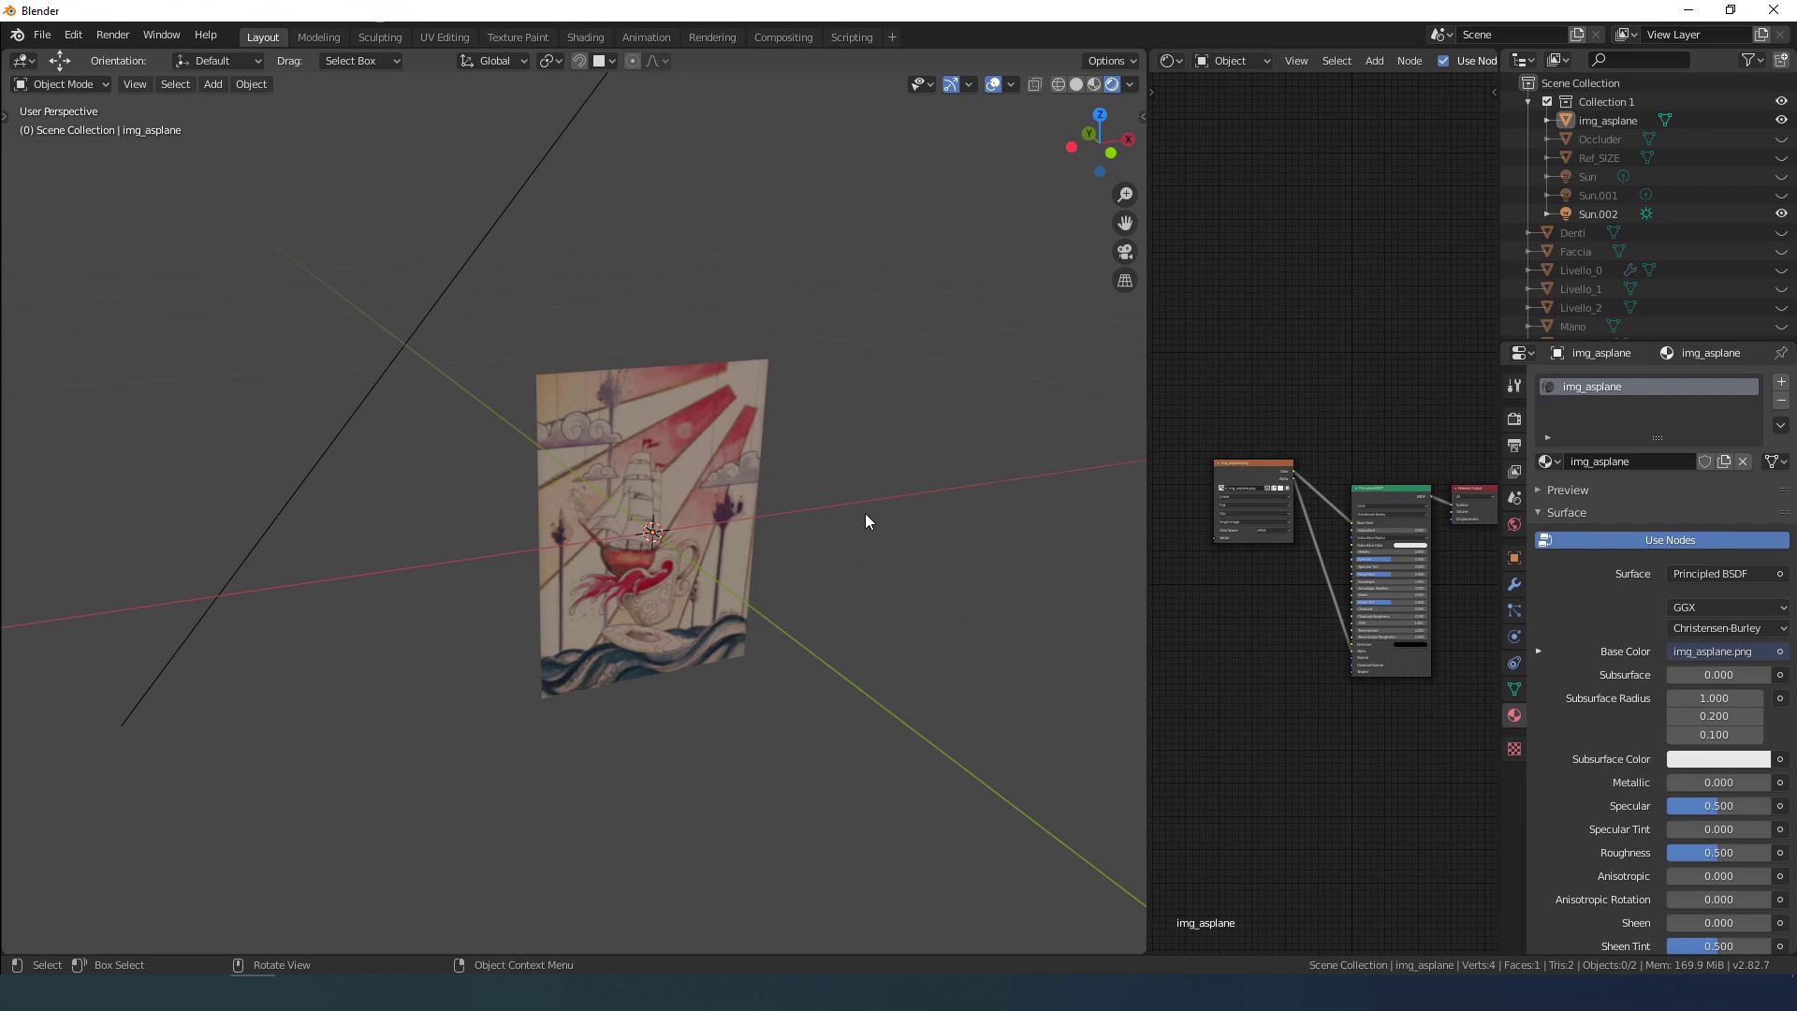
Step: Add a mesh plane at the world origin in front view and align it to the view
{"action": "key", "text": "KP_1"}
{"action": "left_click", "coordinate": [580, 378]}
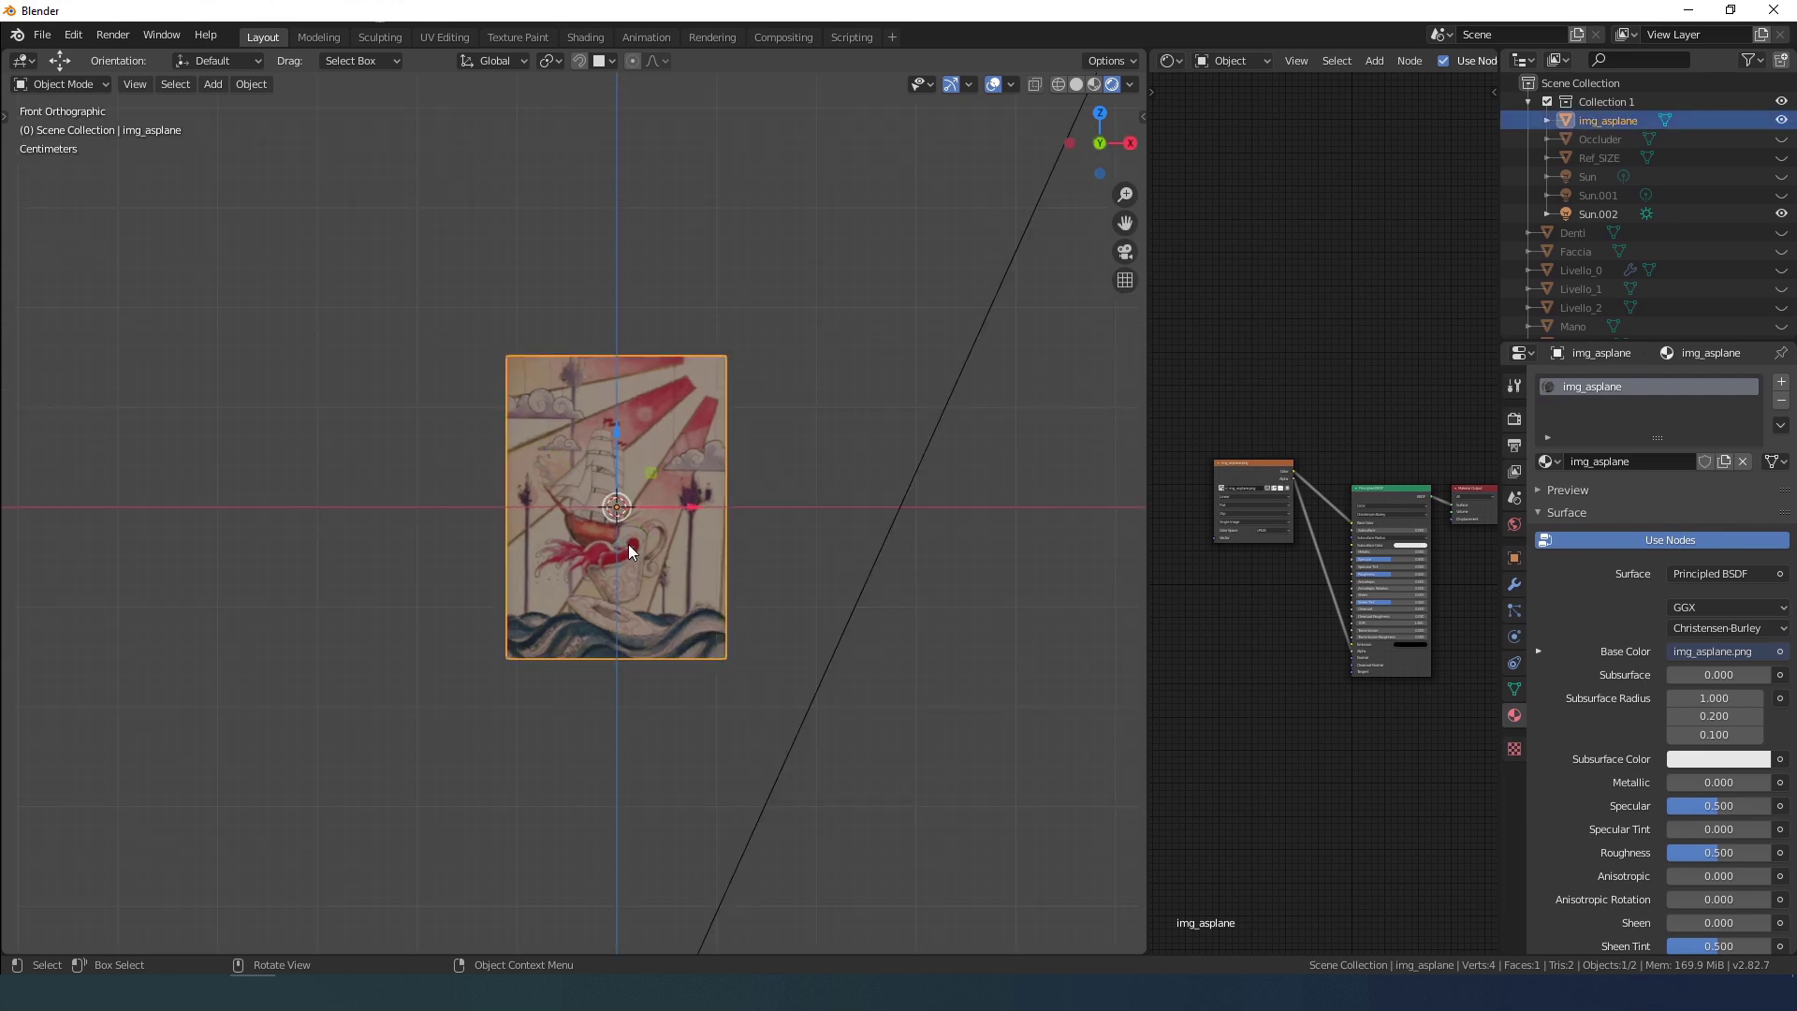
{"action": "key", "text": "alt+a"}
{"action": "key", "text": "shift+a"}
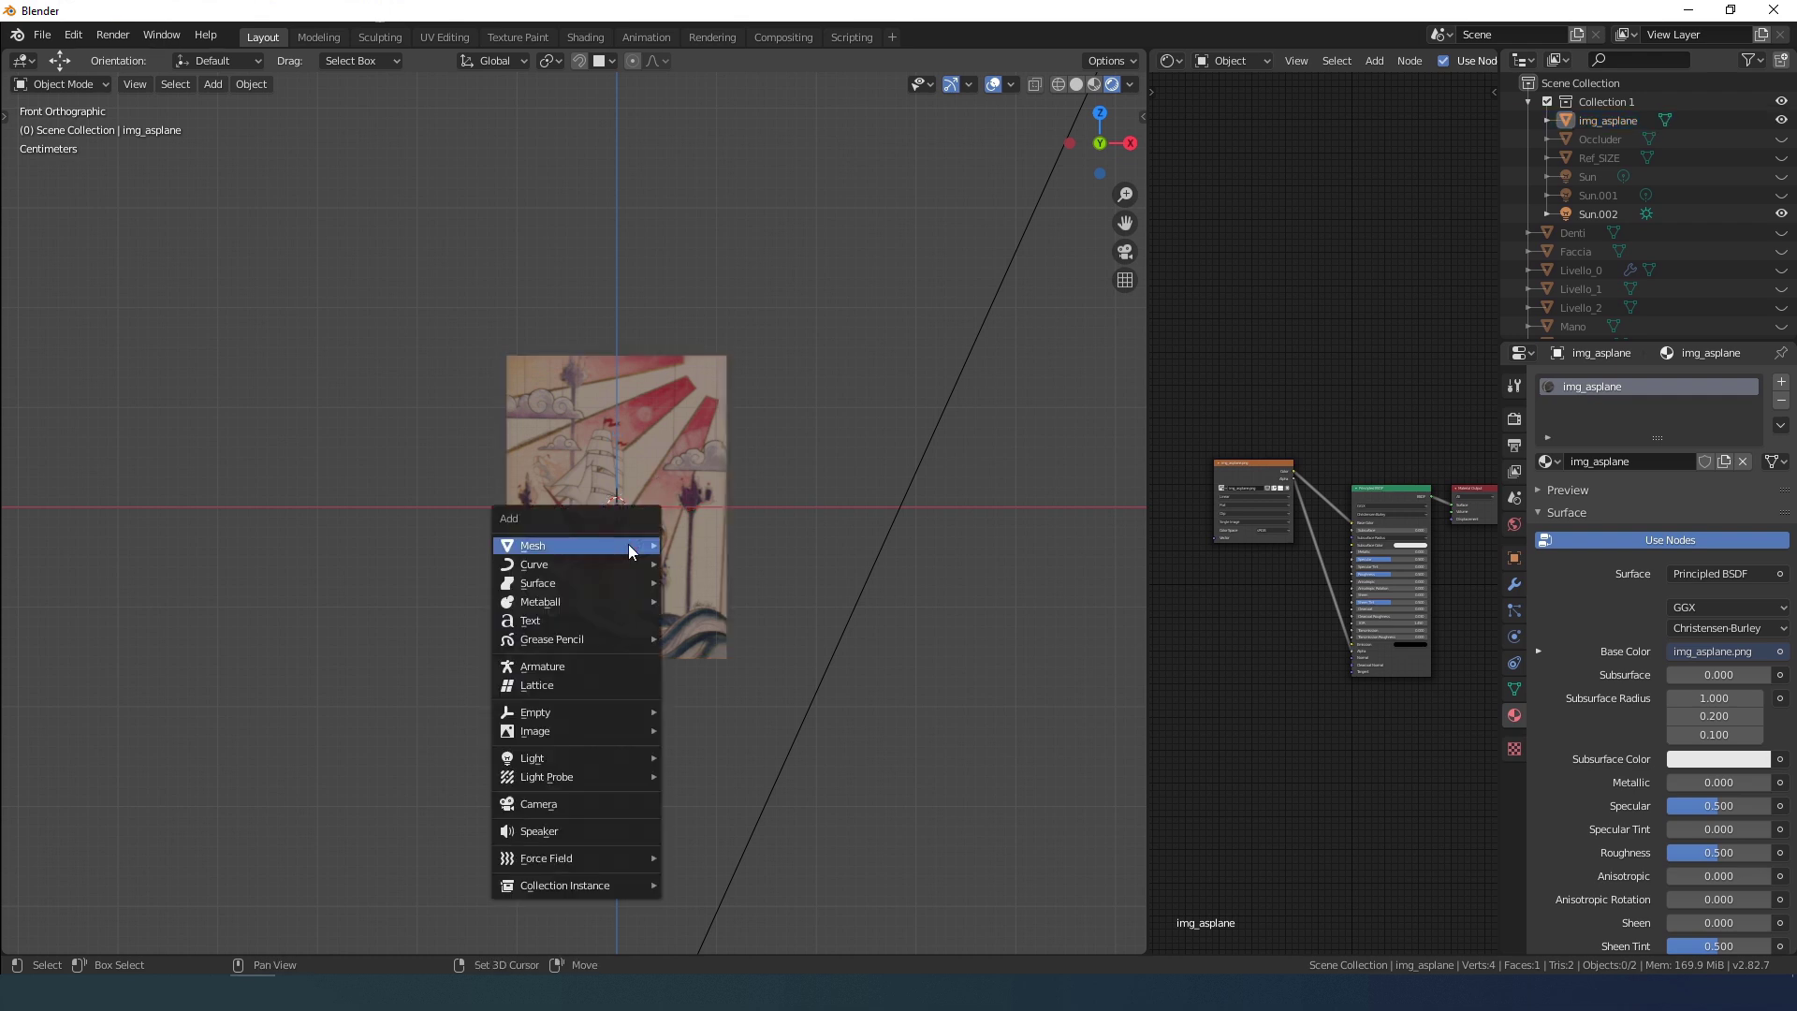
{"action": "mouse_move", "coordinate": [627, 545]}
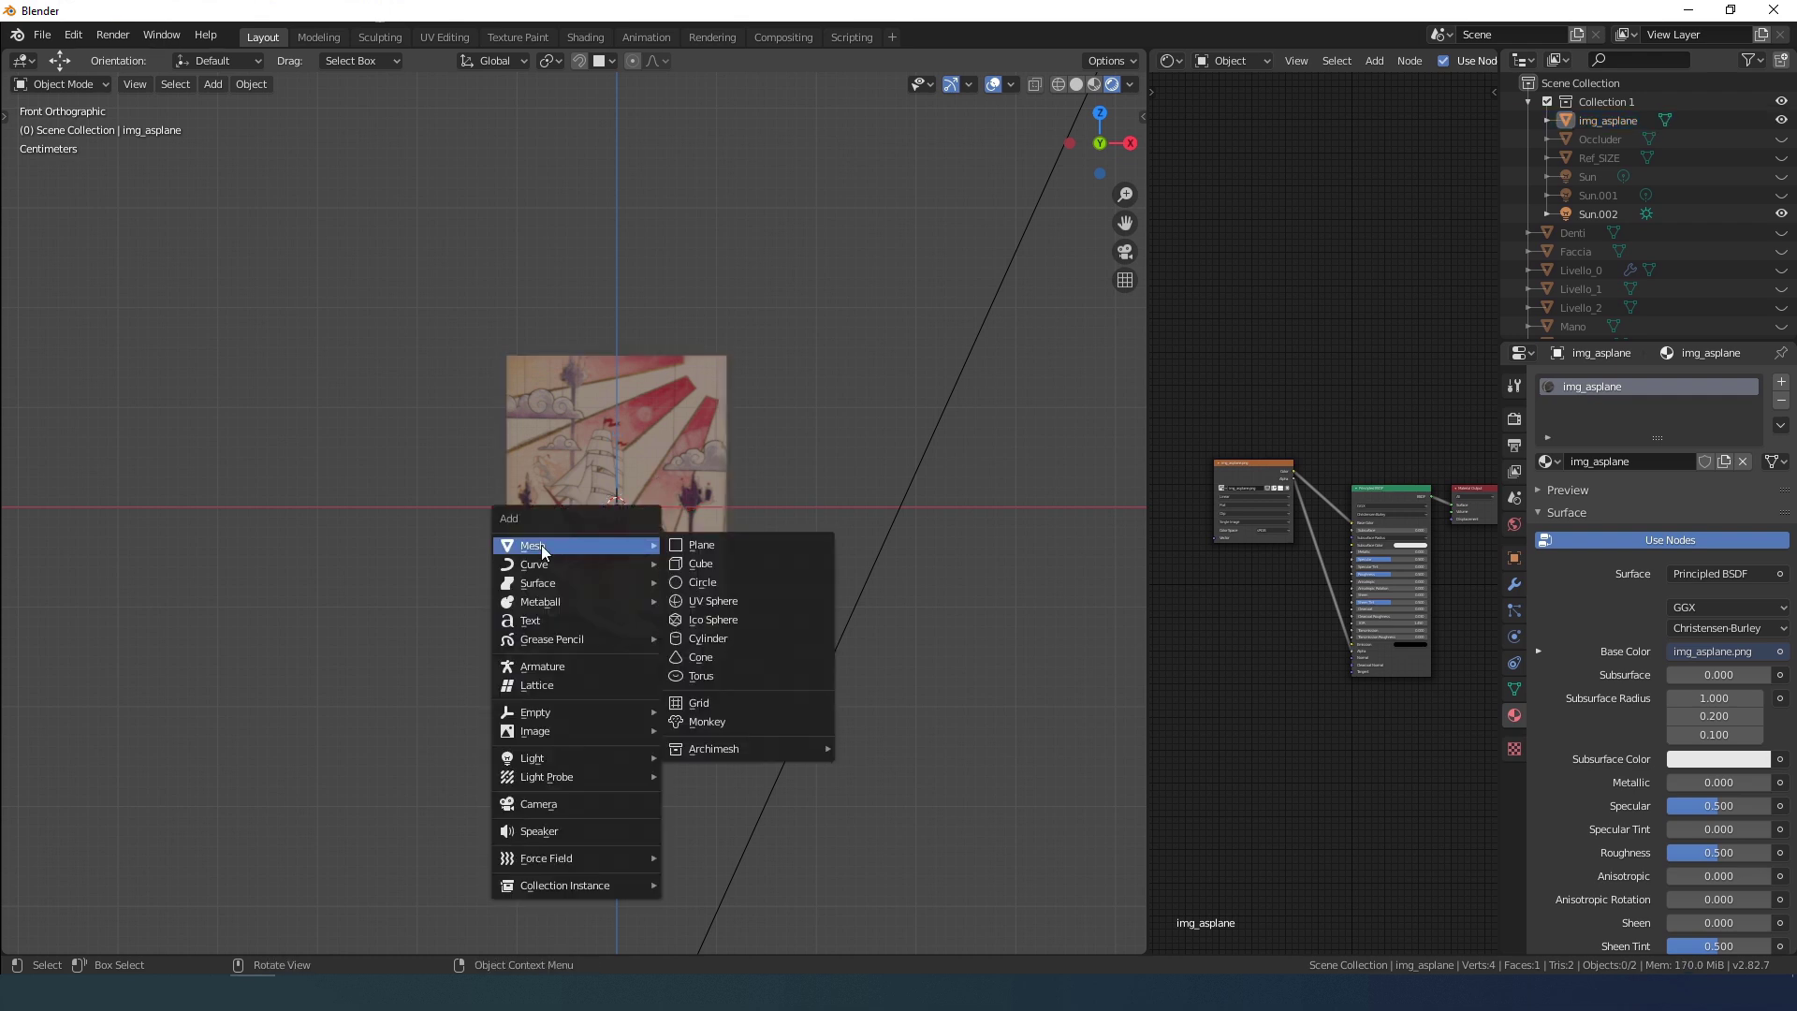
{"action": "left_click", "coordinate": [695, 548]}
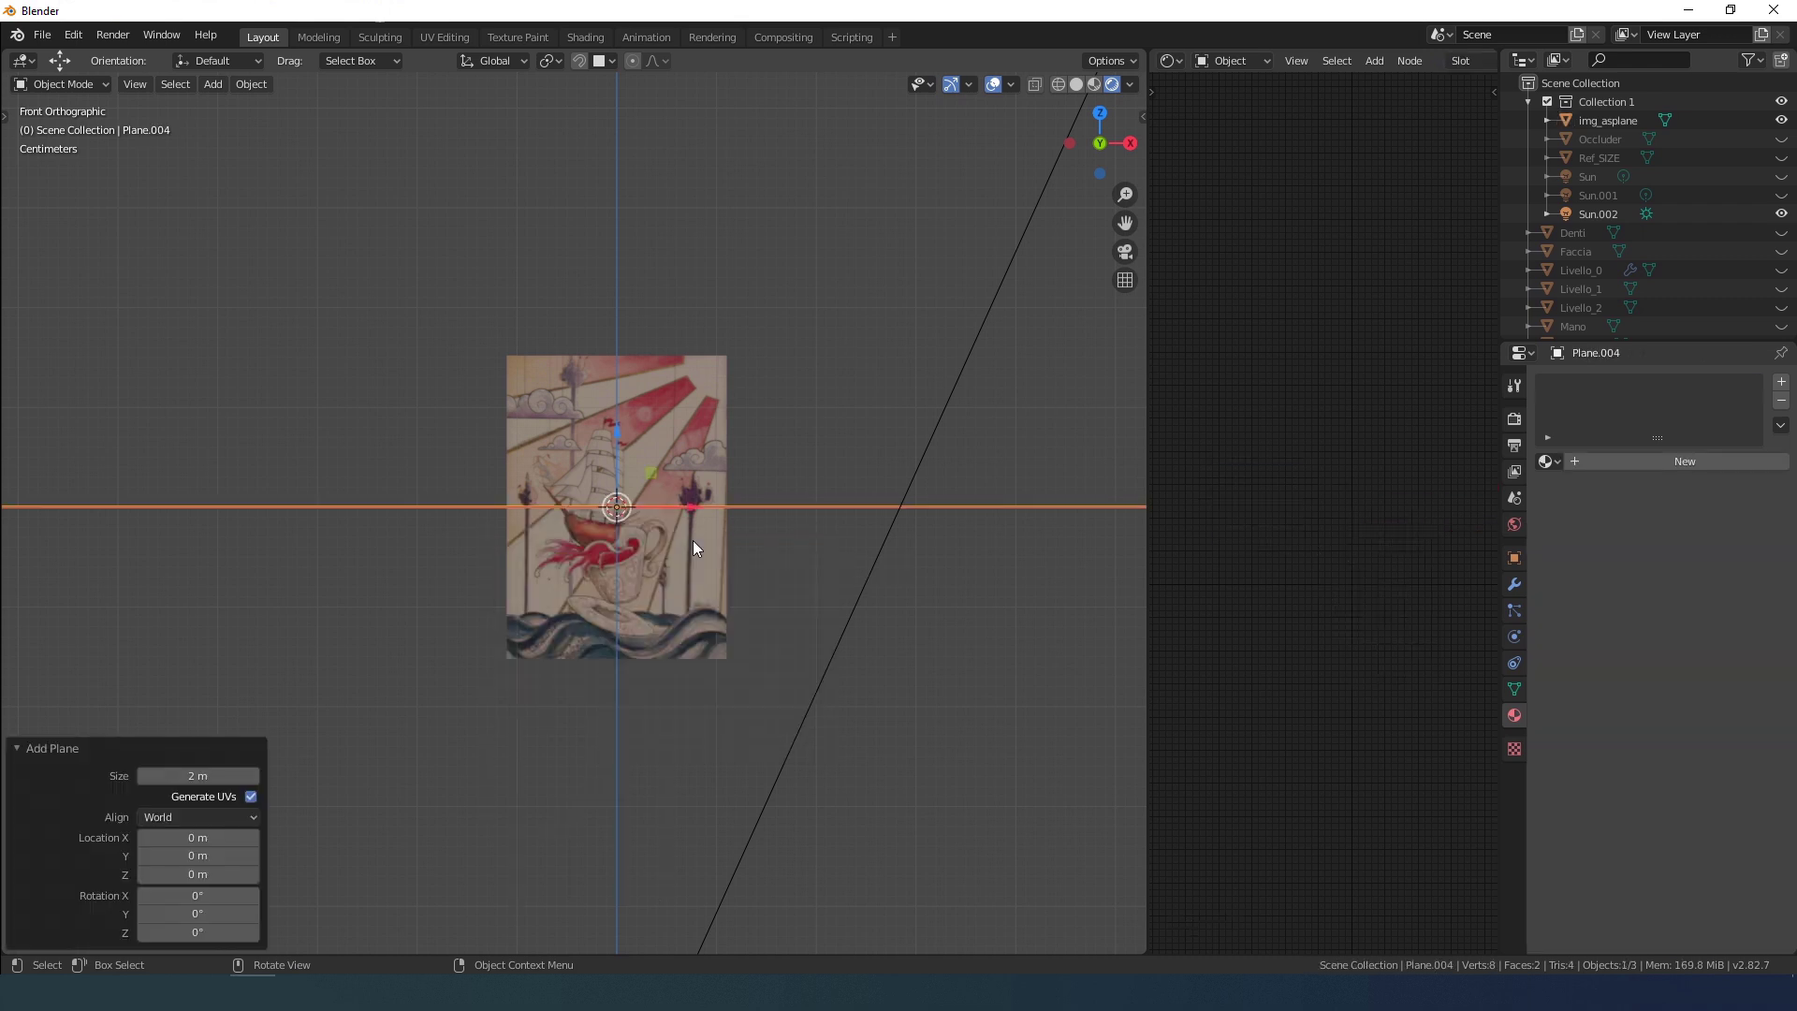
{"action": "left_click", "coordinate": [165, 814]}
{"action": "left_click", "coordinate": [165, 855]}
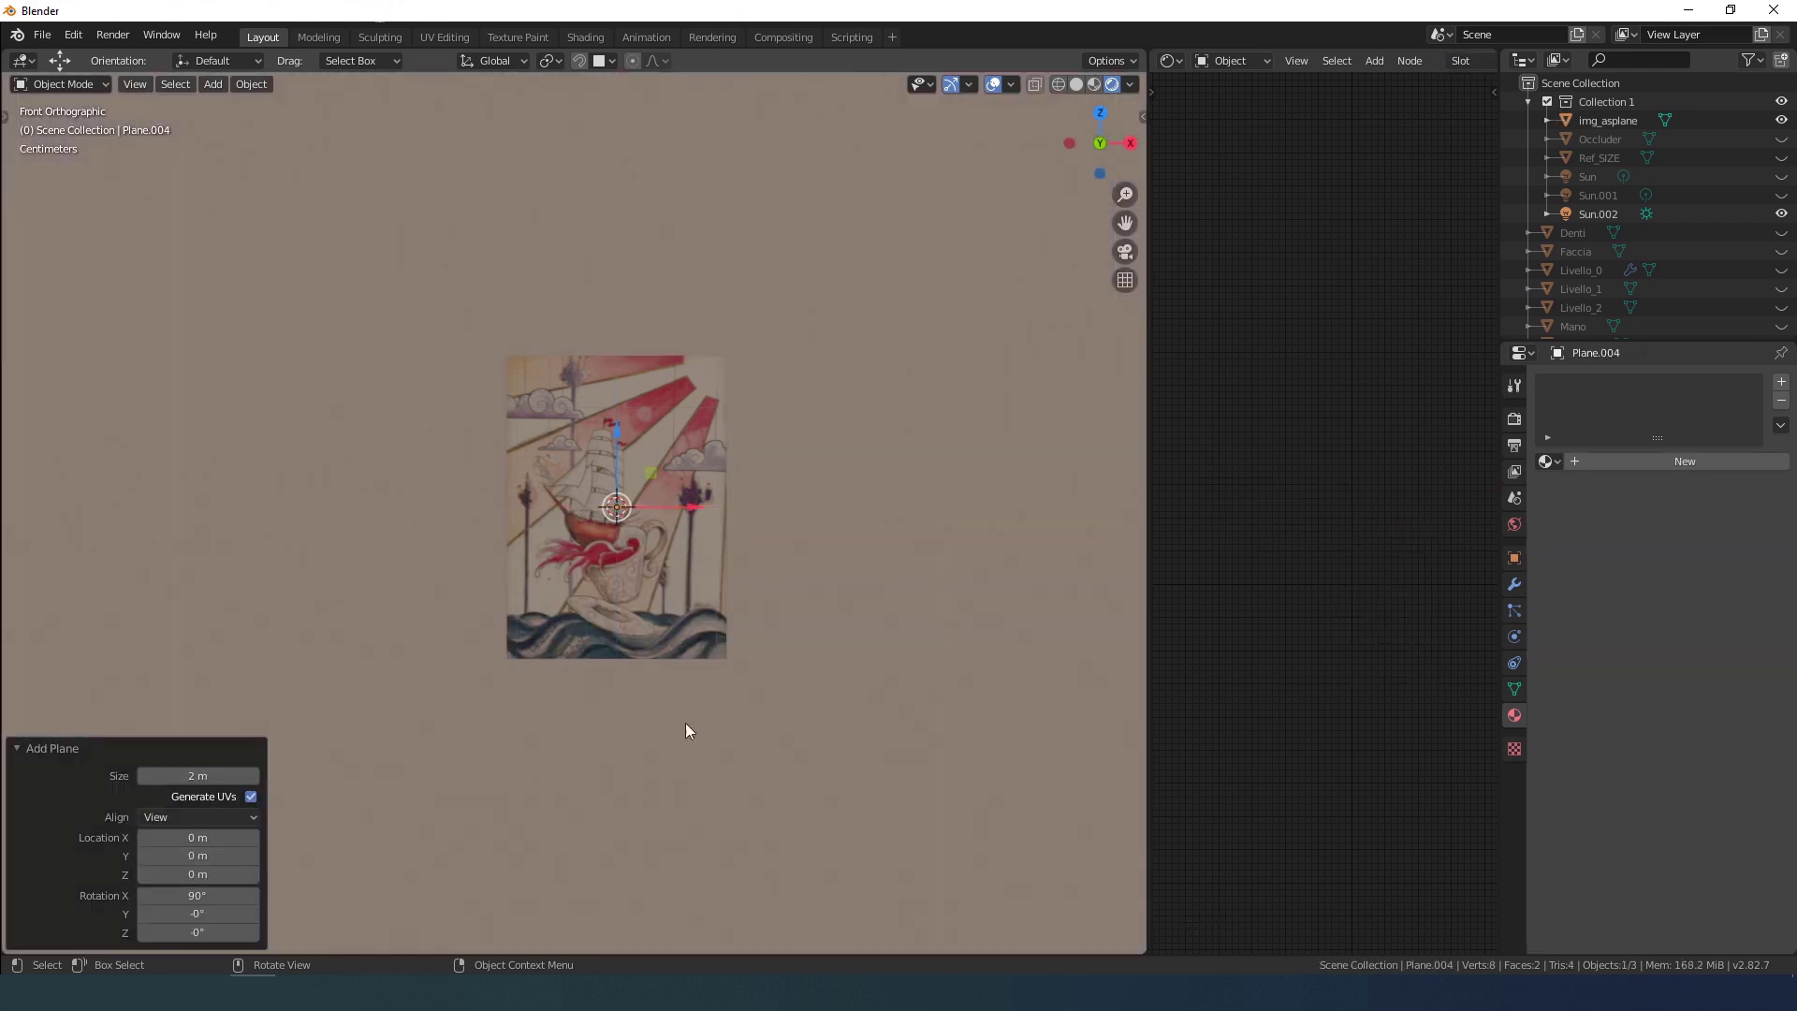
Step: Set the new plane's size to 0.35 m
{"action": "scroll", "coordinate": [693, 692], "scroll_direction": "down", "scroll_amount": 6}
{"action": "scroll", "coordinate": [569, 774], "scroll_direction": "up", "scroll_amount": 5}
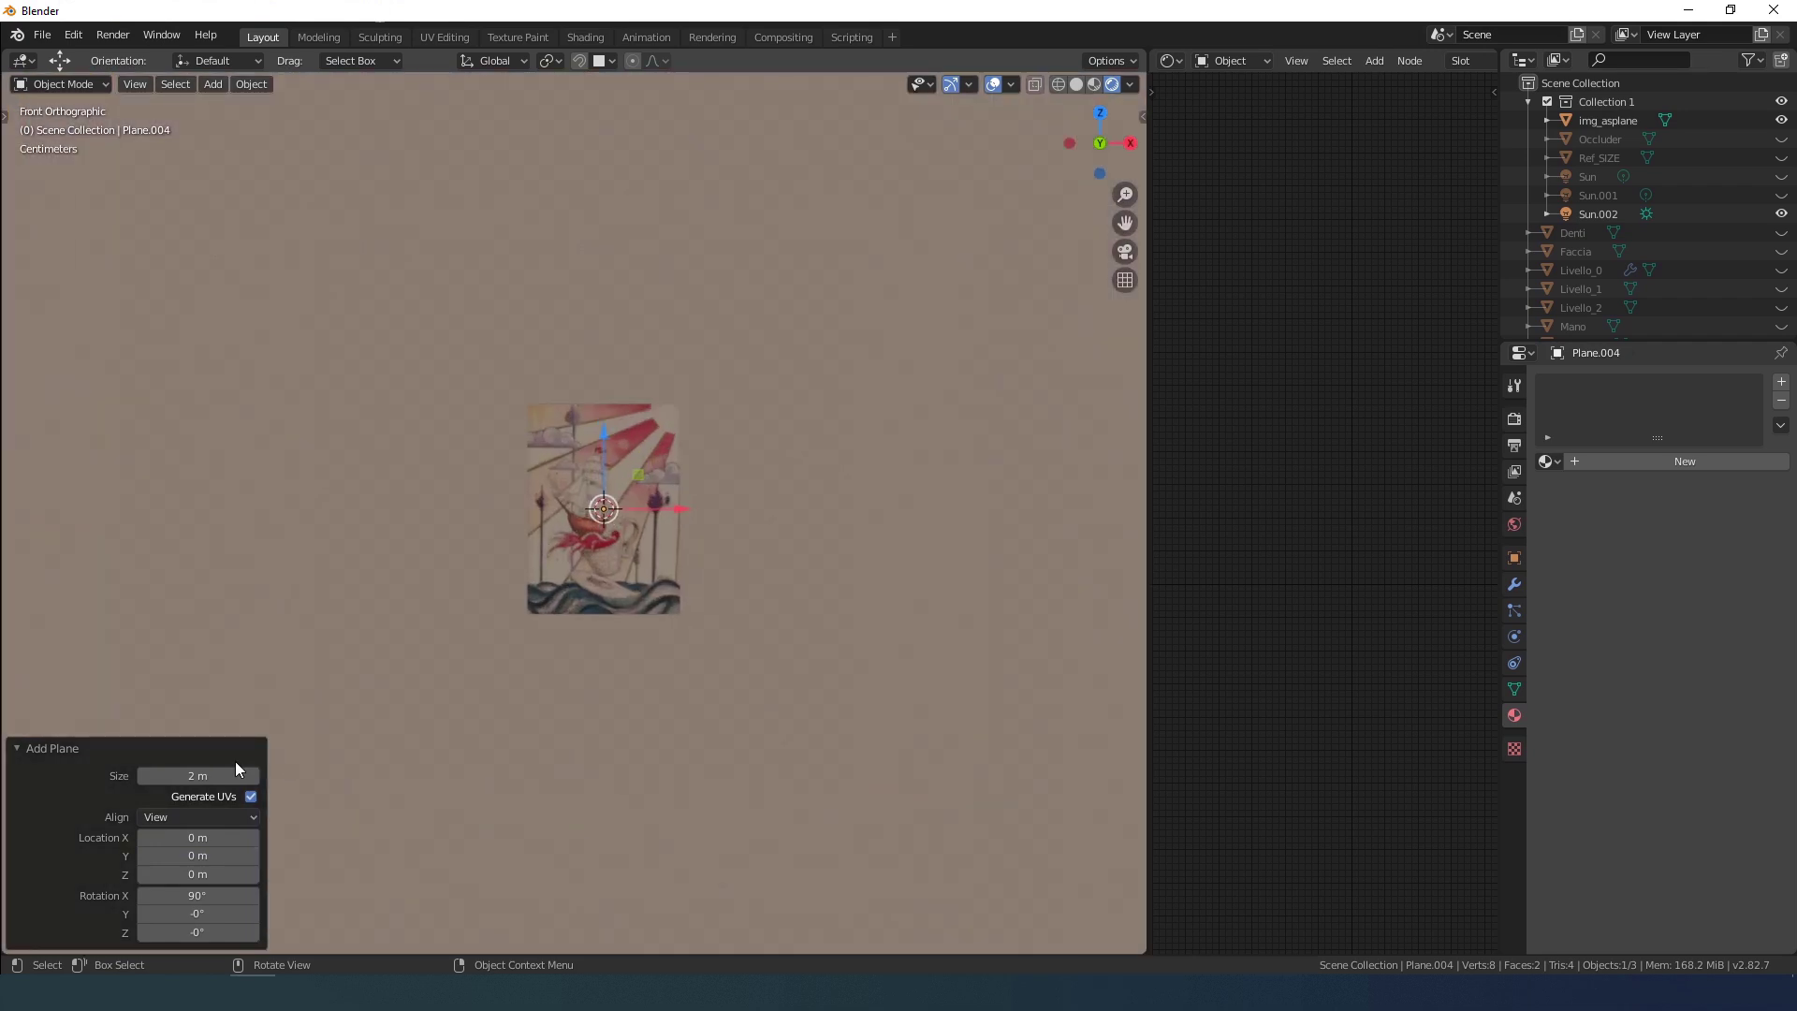
{"action": "left_click_drag", "start_coordinate": [245, 776], "coordinate": [65, 776]}
{"action": "scroll", "coordinate": [791, 531], "scroll_direction": "up", "scroll_amount": 5}
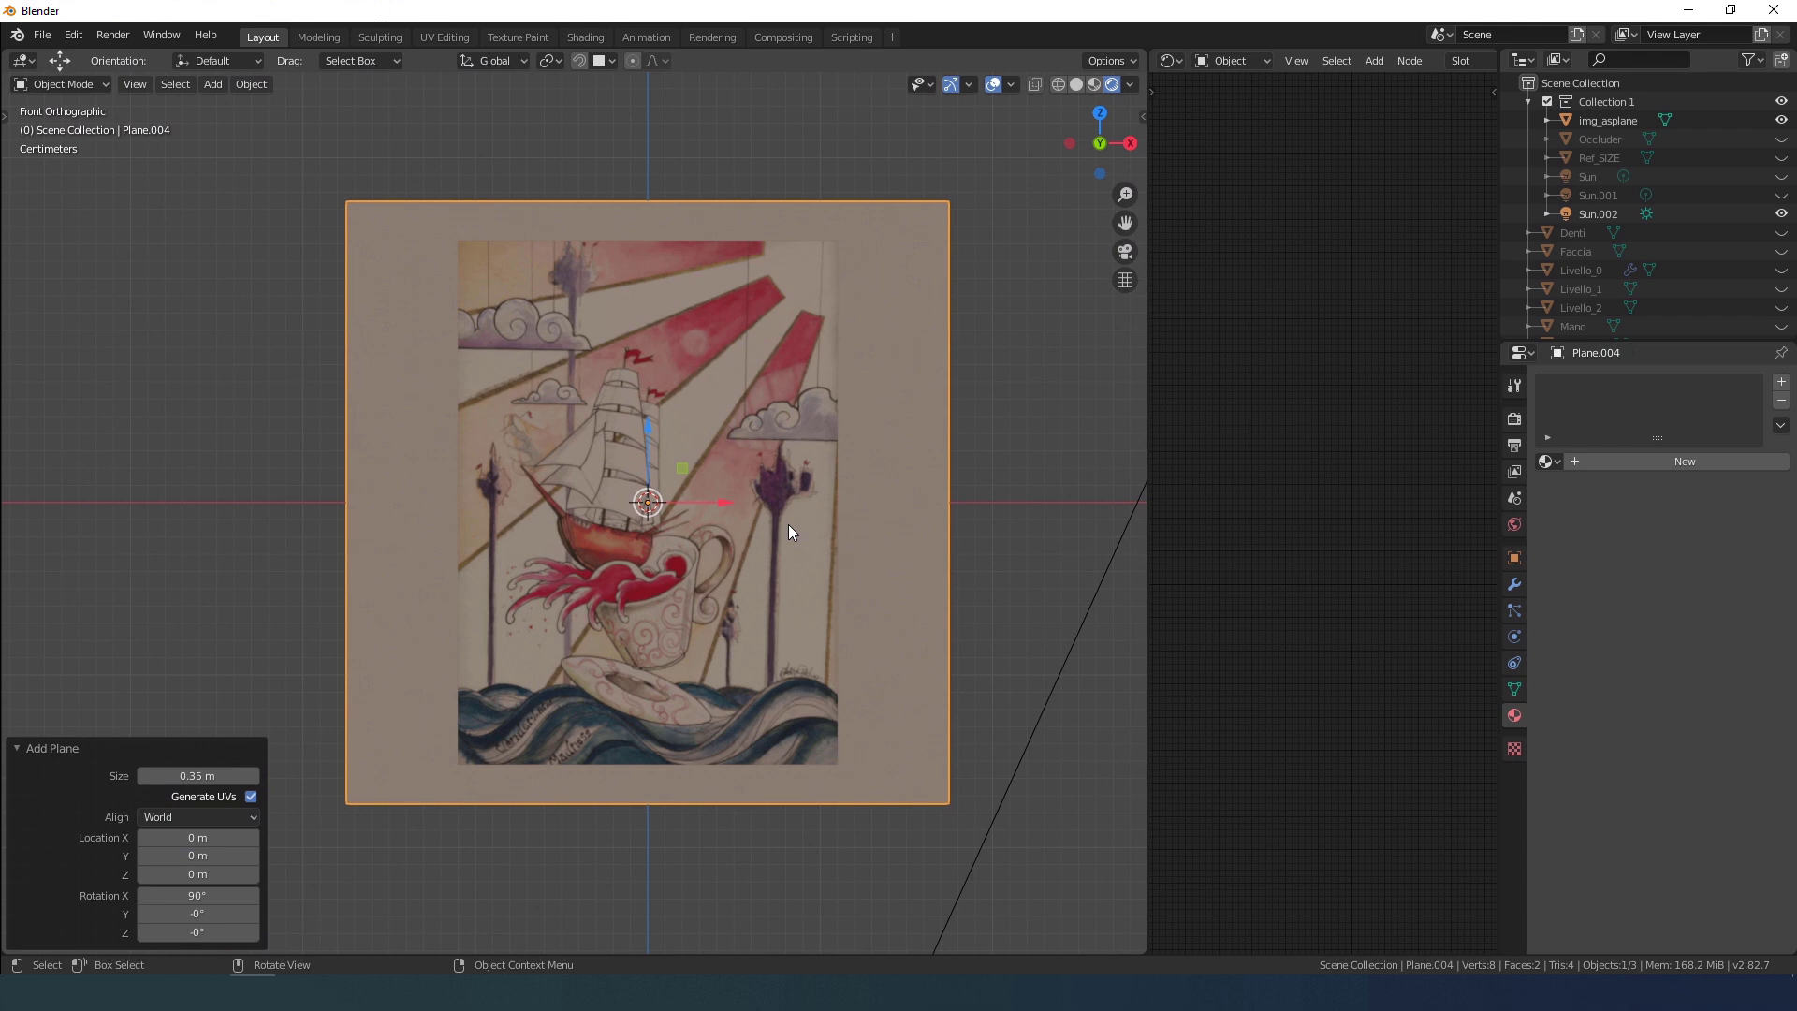
Step: Enter Edit Mode on the plane and select its upper and lower edges
{"action": "left_click", "coordinate": [60, 84]}
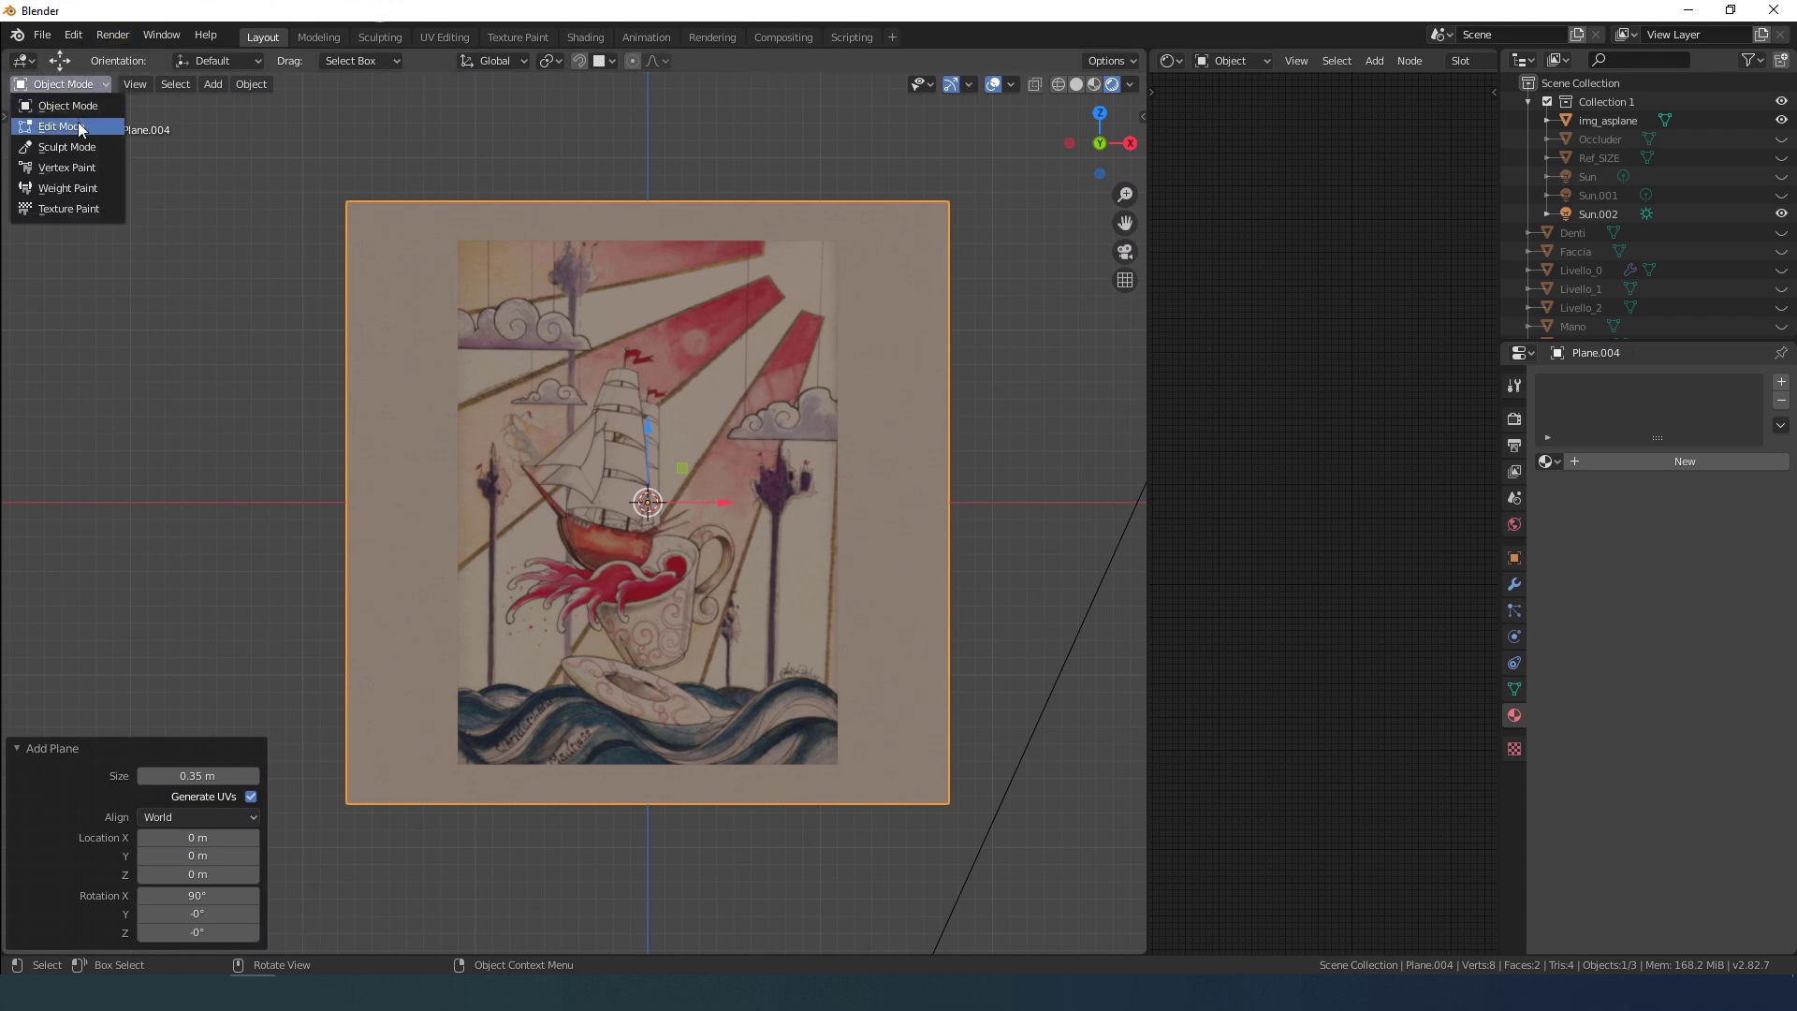
{"action": "left_click", "coordinate": [79, 130]}
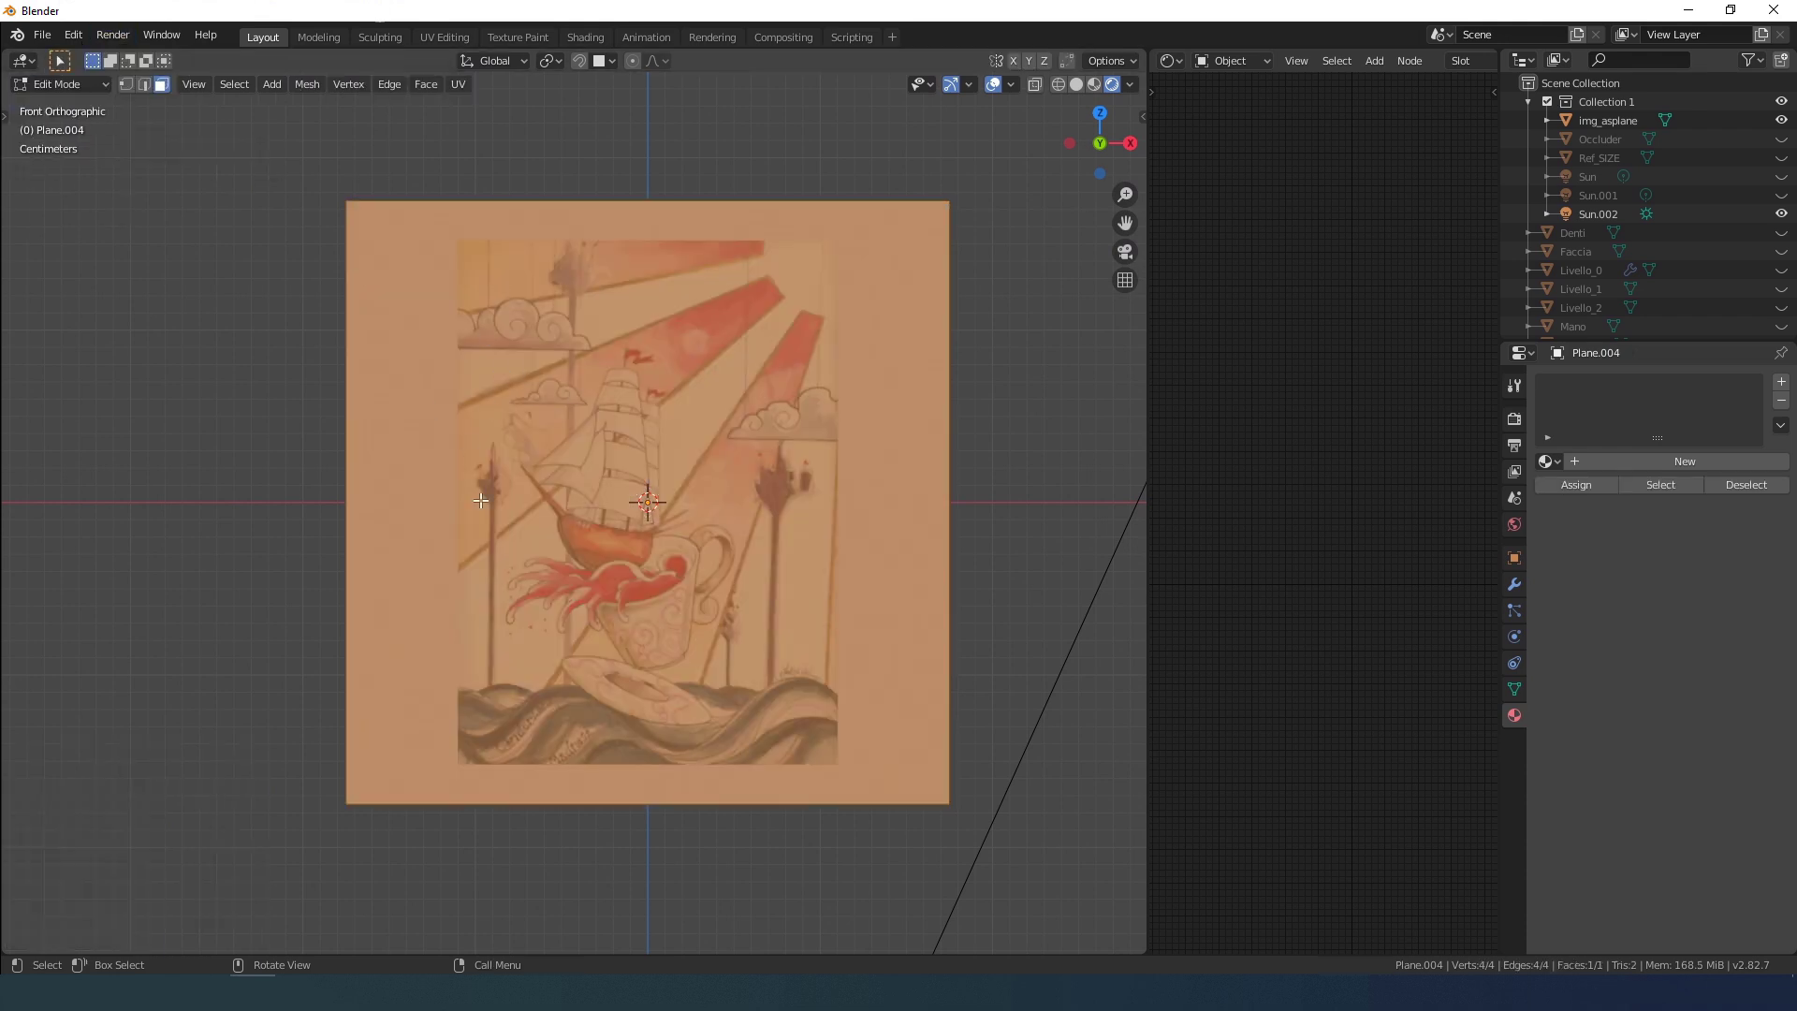
{"action": "scroll", "coordinate": [815, 506], "scroll_direction": "down", "scroll_amount": 3}
{"action": "middle_click_drag", "start_coordinate": [814, 506], "coordinate": [776, 558]}
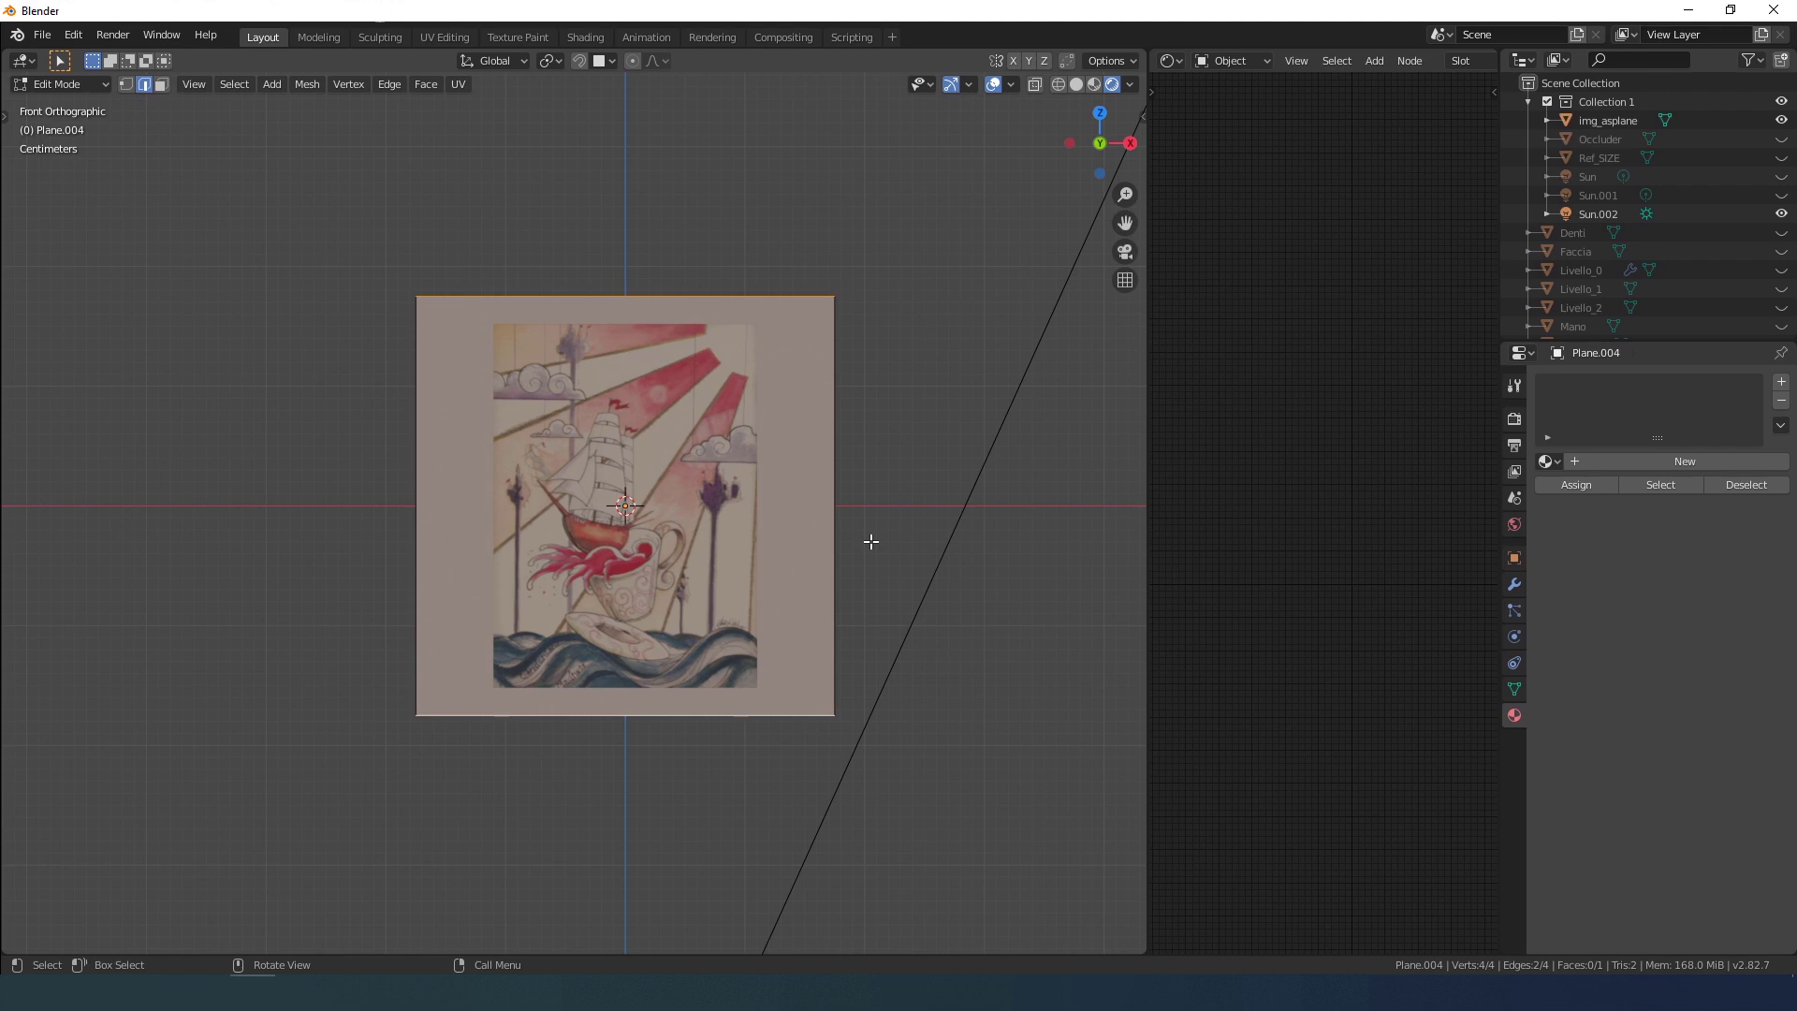
{"action": "key", "text": "s"}
{"action": "key", "text": "z"}
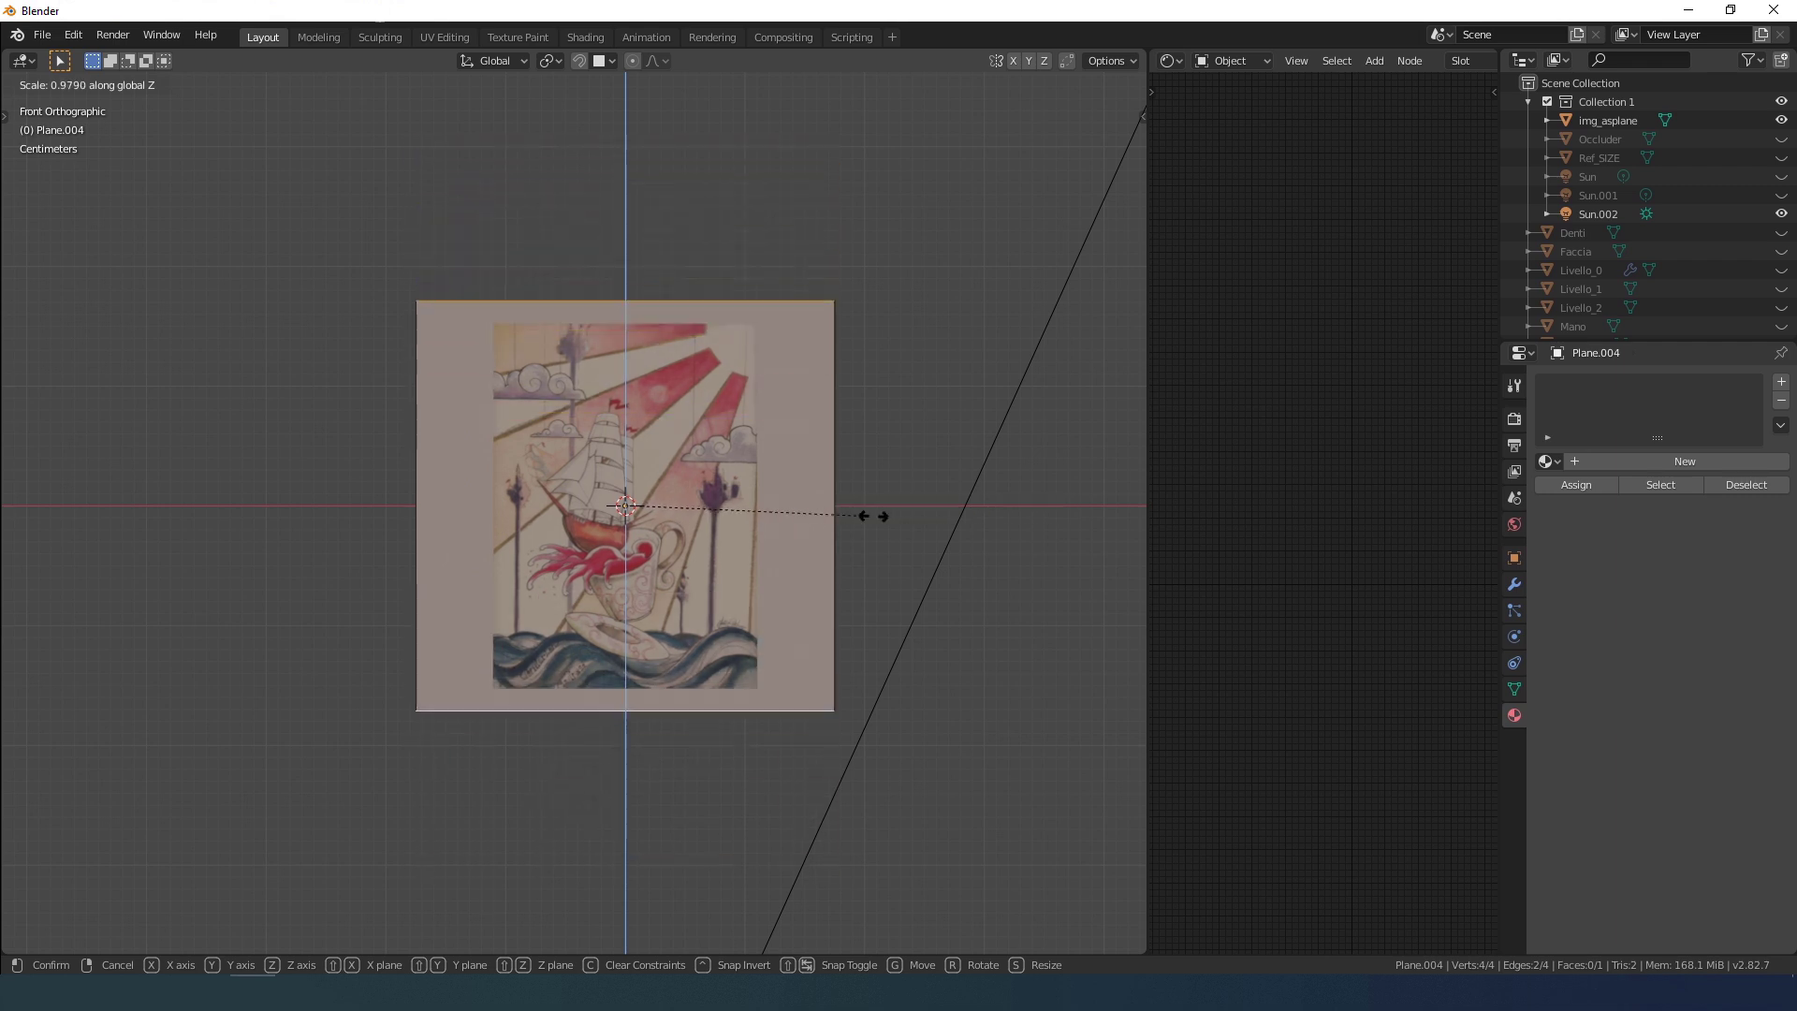
{"action": "right_click", "coordinate": [925, 521]}
{"action": "middle_click_drag", "start_coordinate": [927, 522], "coordinate": [795, 594]}
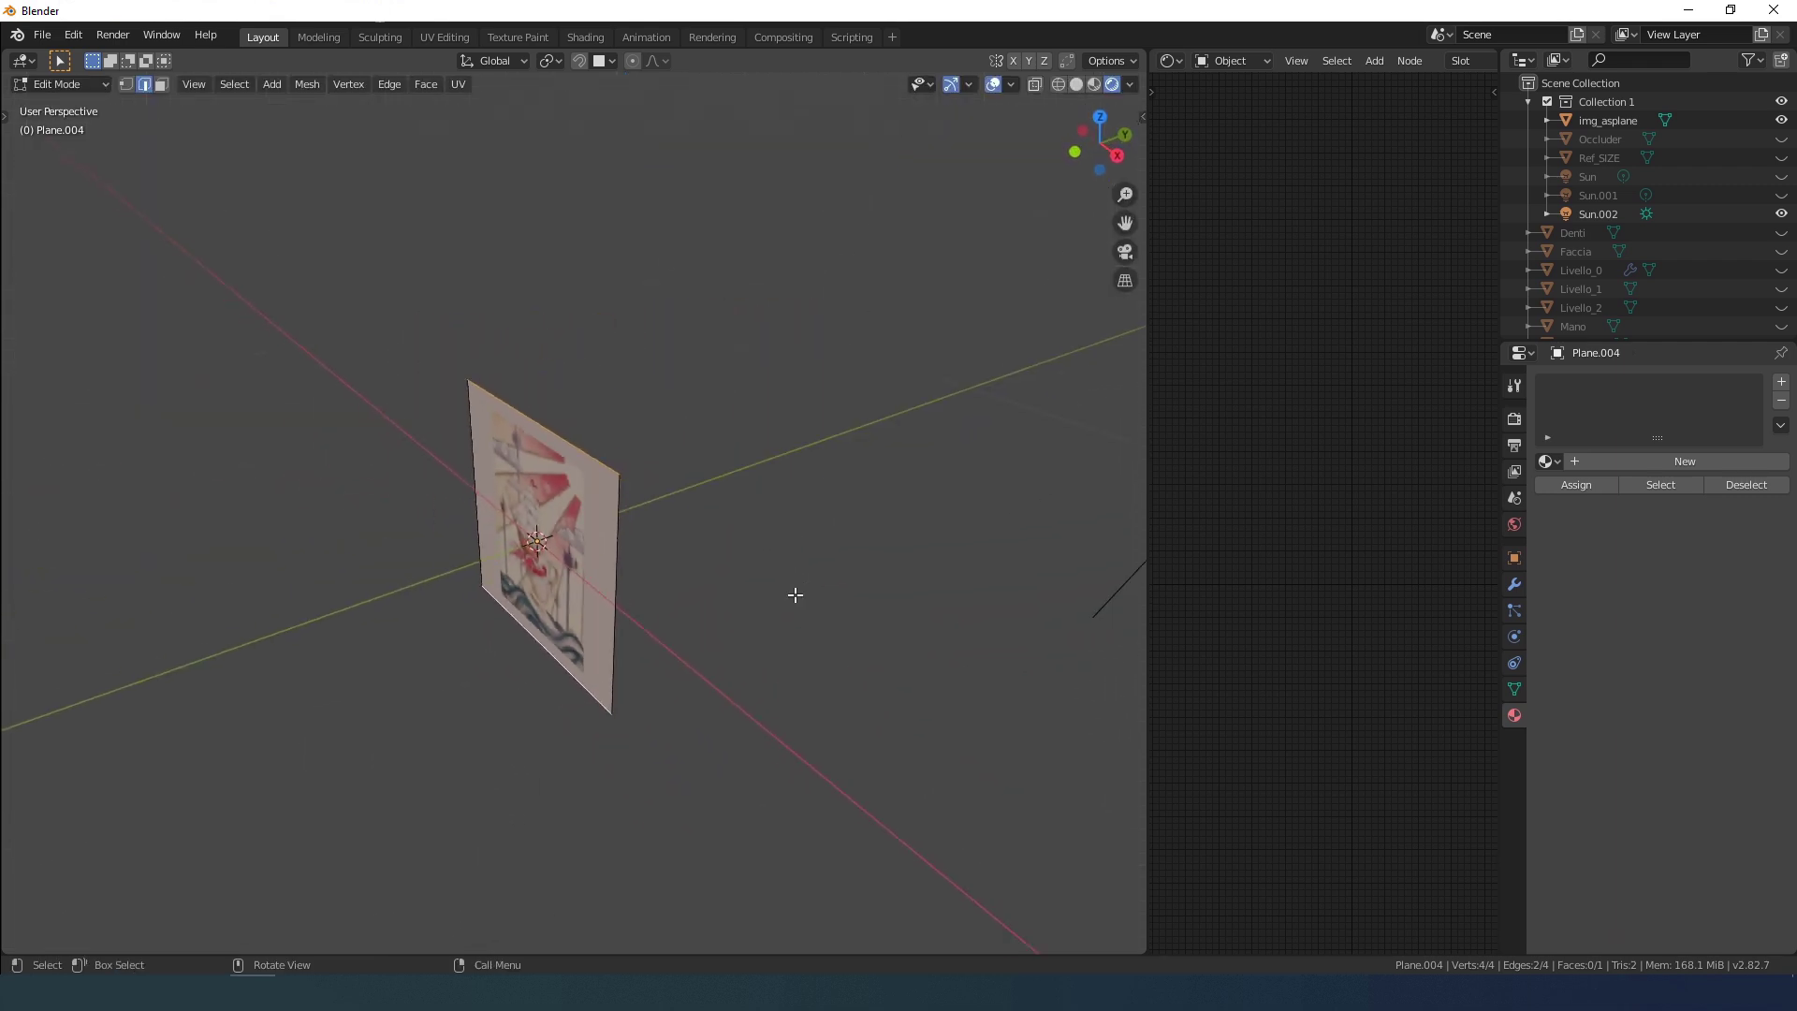
{"action": "key", "text": "s"}
{"action": "key", "text": "z"}
{"action": "right_click", "coordinate": [661, 606]}
{"action": "key", "text": "KP_1"}
{"action": "scroll", "coordinate": [828, 551], "scroll_direction": "up", "scroll_amount": 3}
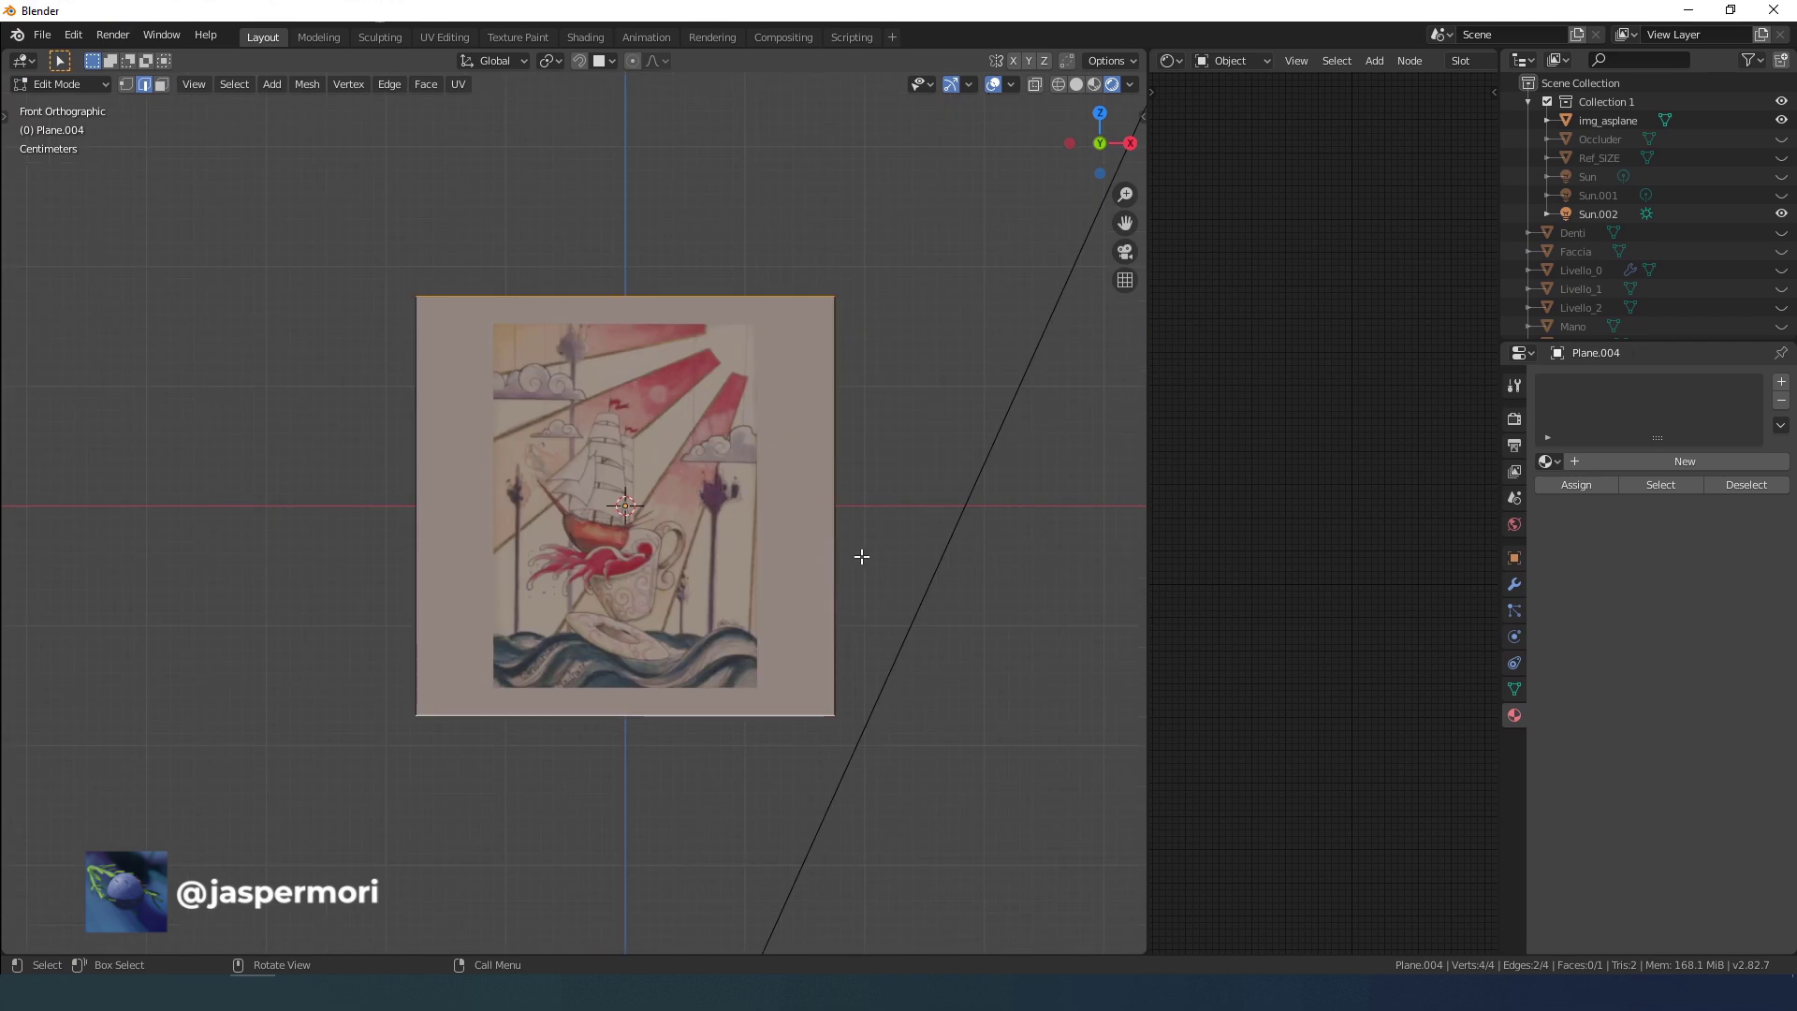
Step: Scale the plane's two vertical side edges along X by 0.637 to match the drawing's width
{"action": "left_click", "coordinate": [825, 476]}
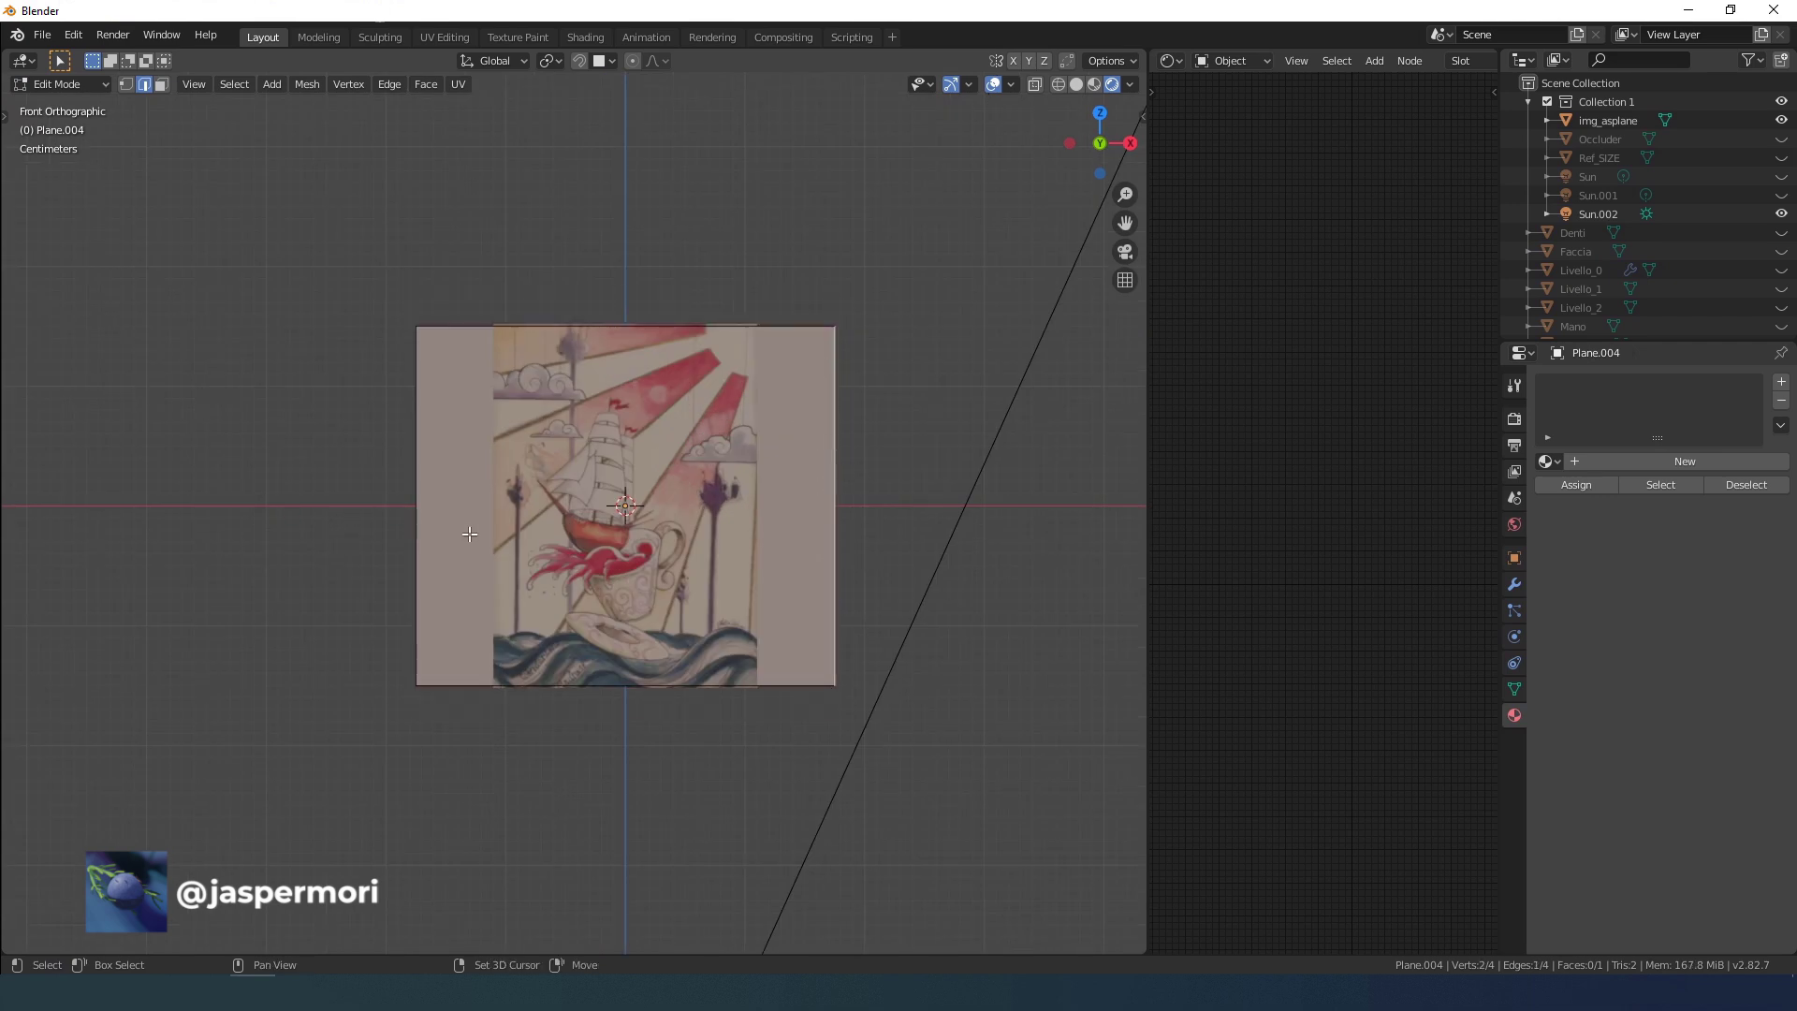
{"action": "left_click", "coordinate": [417, 503], "text": "shift"}
{"action": "middle_click_drag", "start_coordinate": [417, 503], "coordinate": [793, 590]}
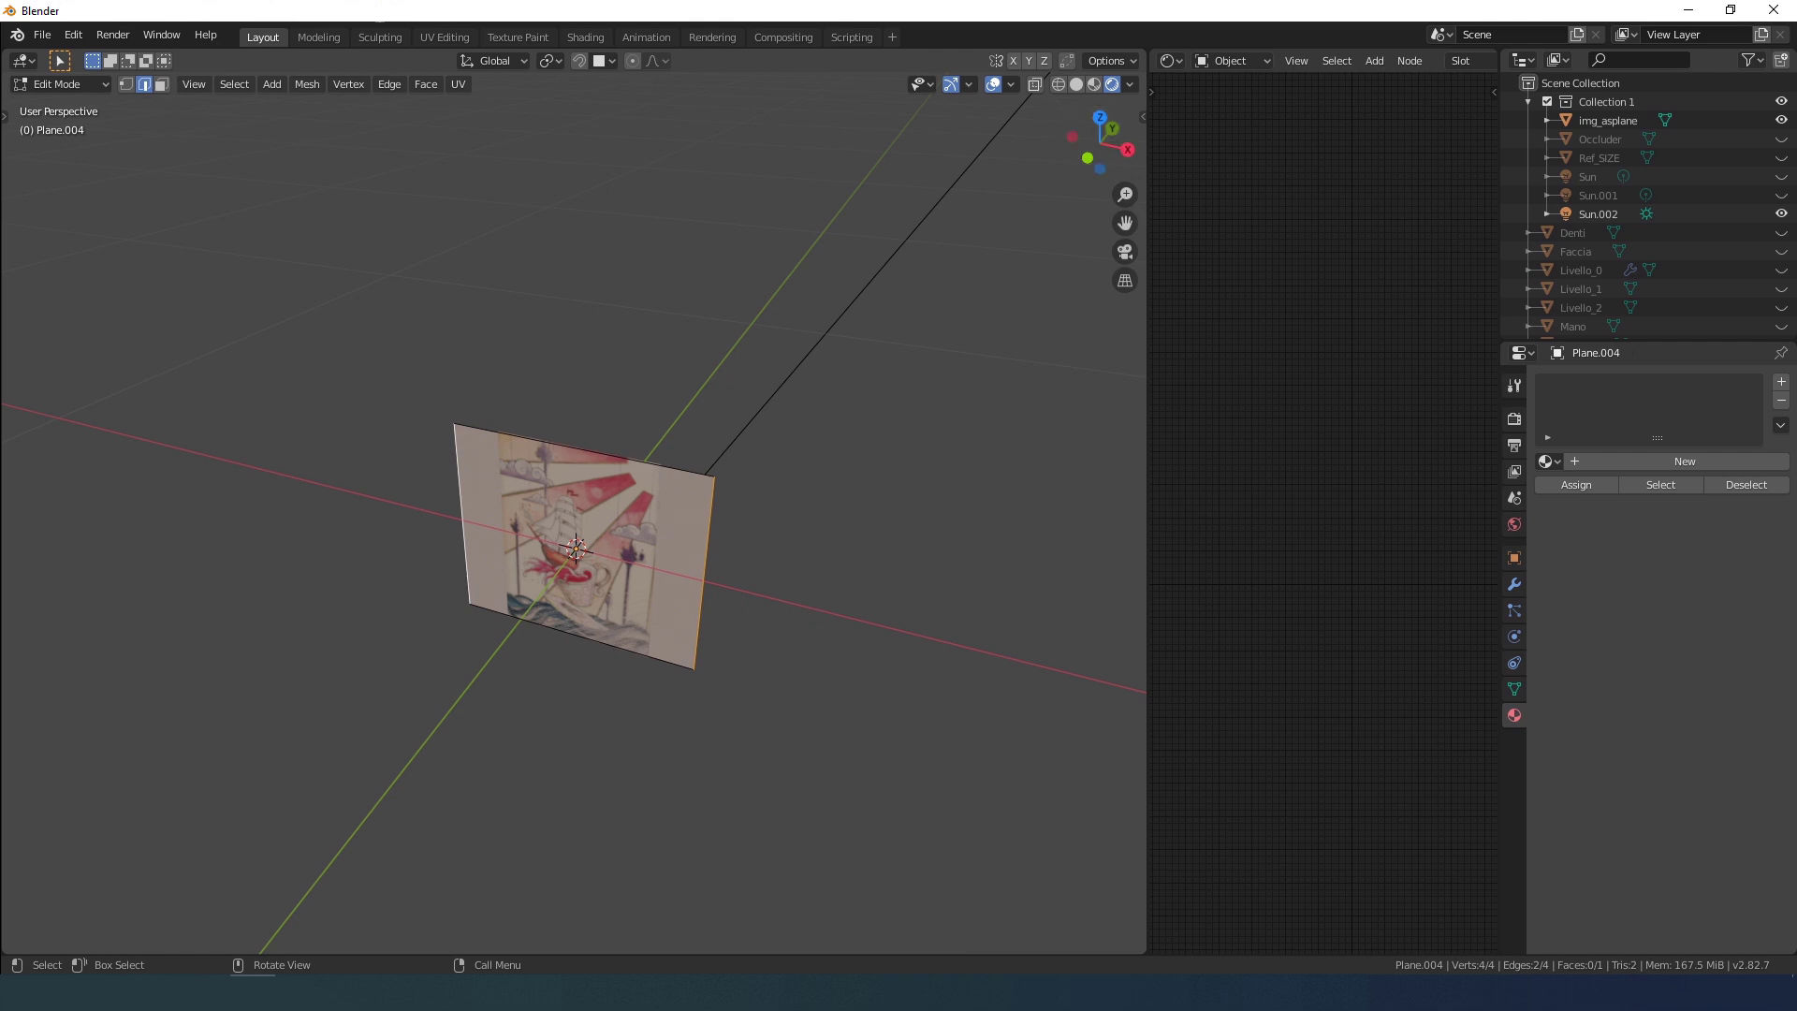
{"action": "key", "text": "s"}
{"action": "key", "text": "x"}
{"action": "left_click", "coordinate": [726, 598]}
{"action": "scroll", "coordinate": [664, 602], "scroll_direction": "up", "scroll_amount": 2}
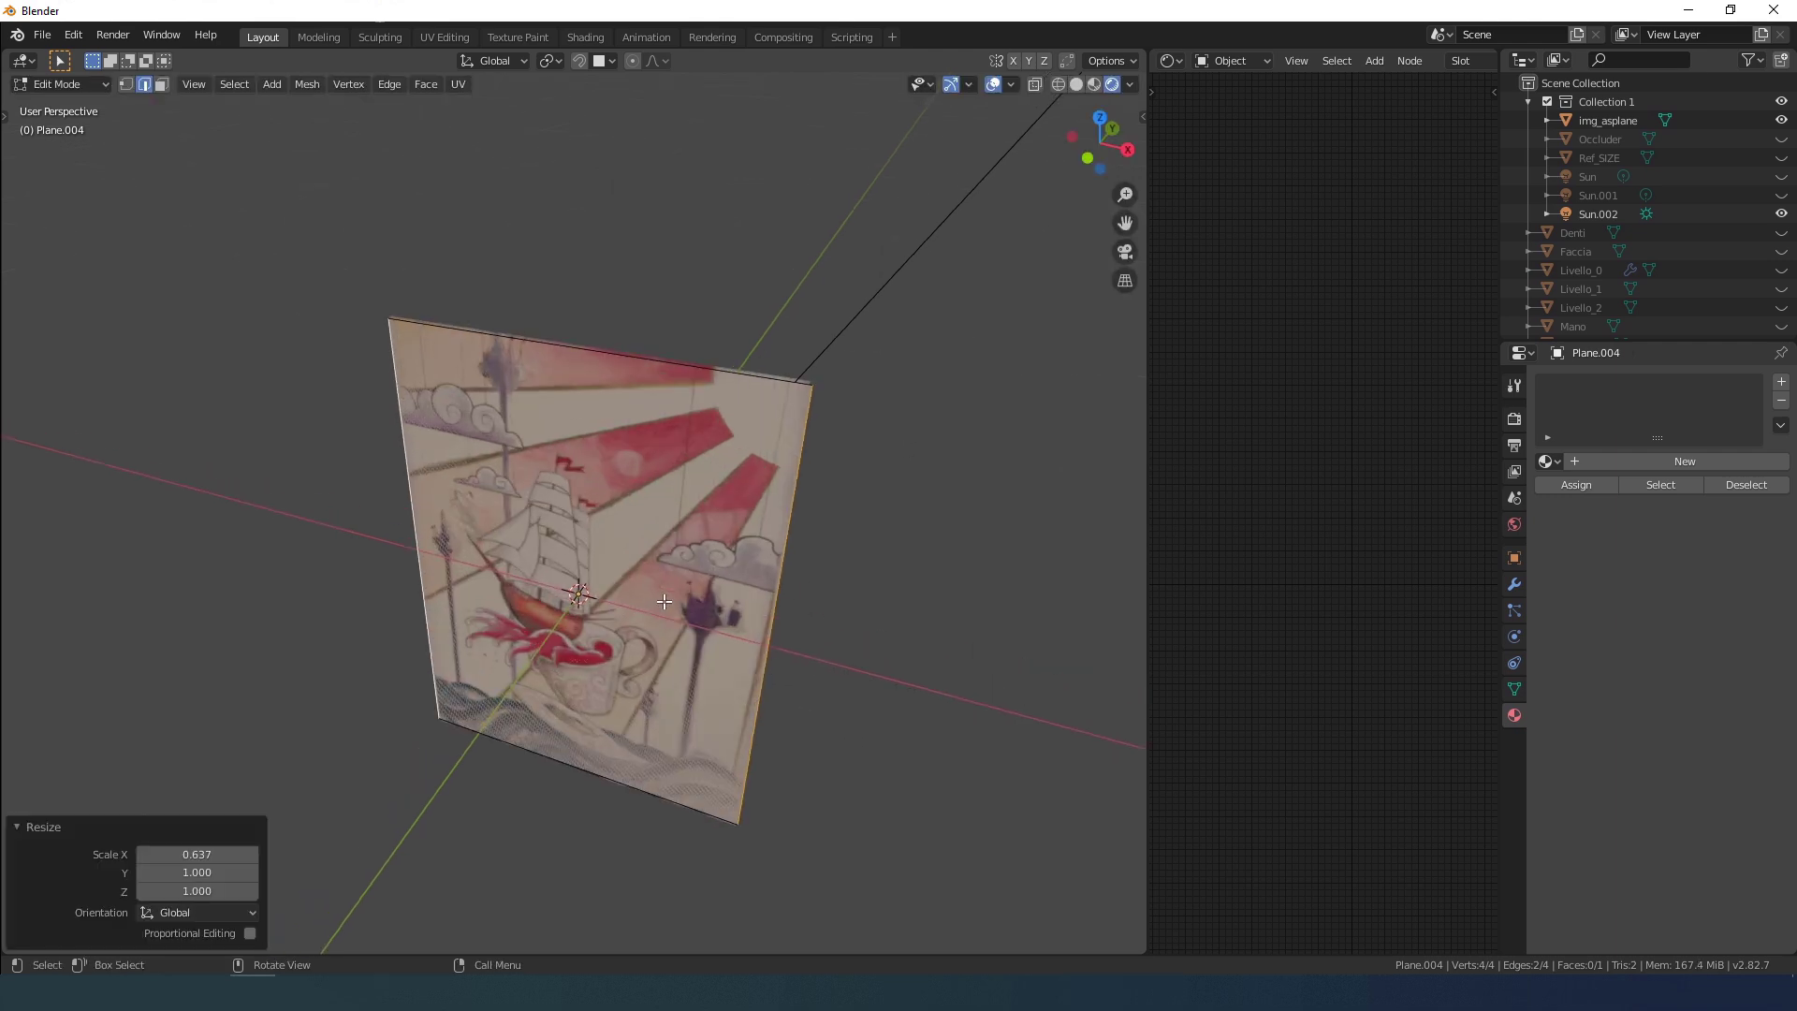
Step: Extrude the plane's face in place and scale the new face uniformly by 2.537 to form a wide border around the drawing
{"action": "middle_click_drag", "start_coordinate": [664, 602], "coordinate": [693, 590]}
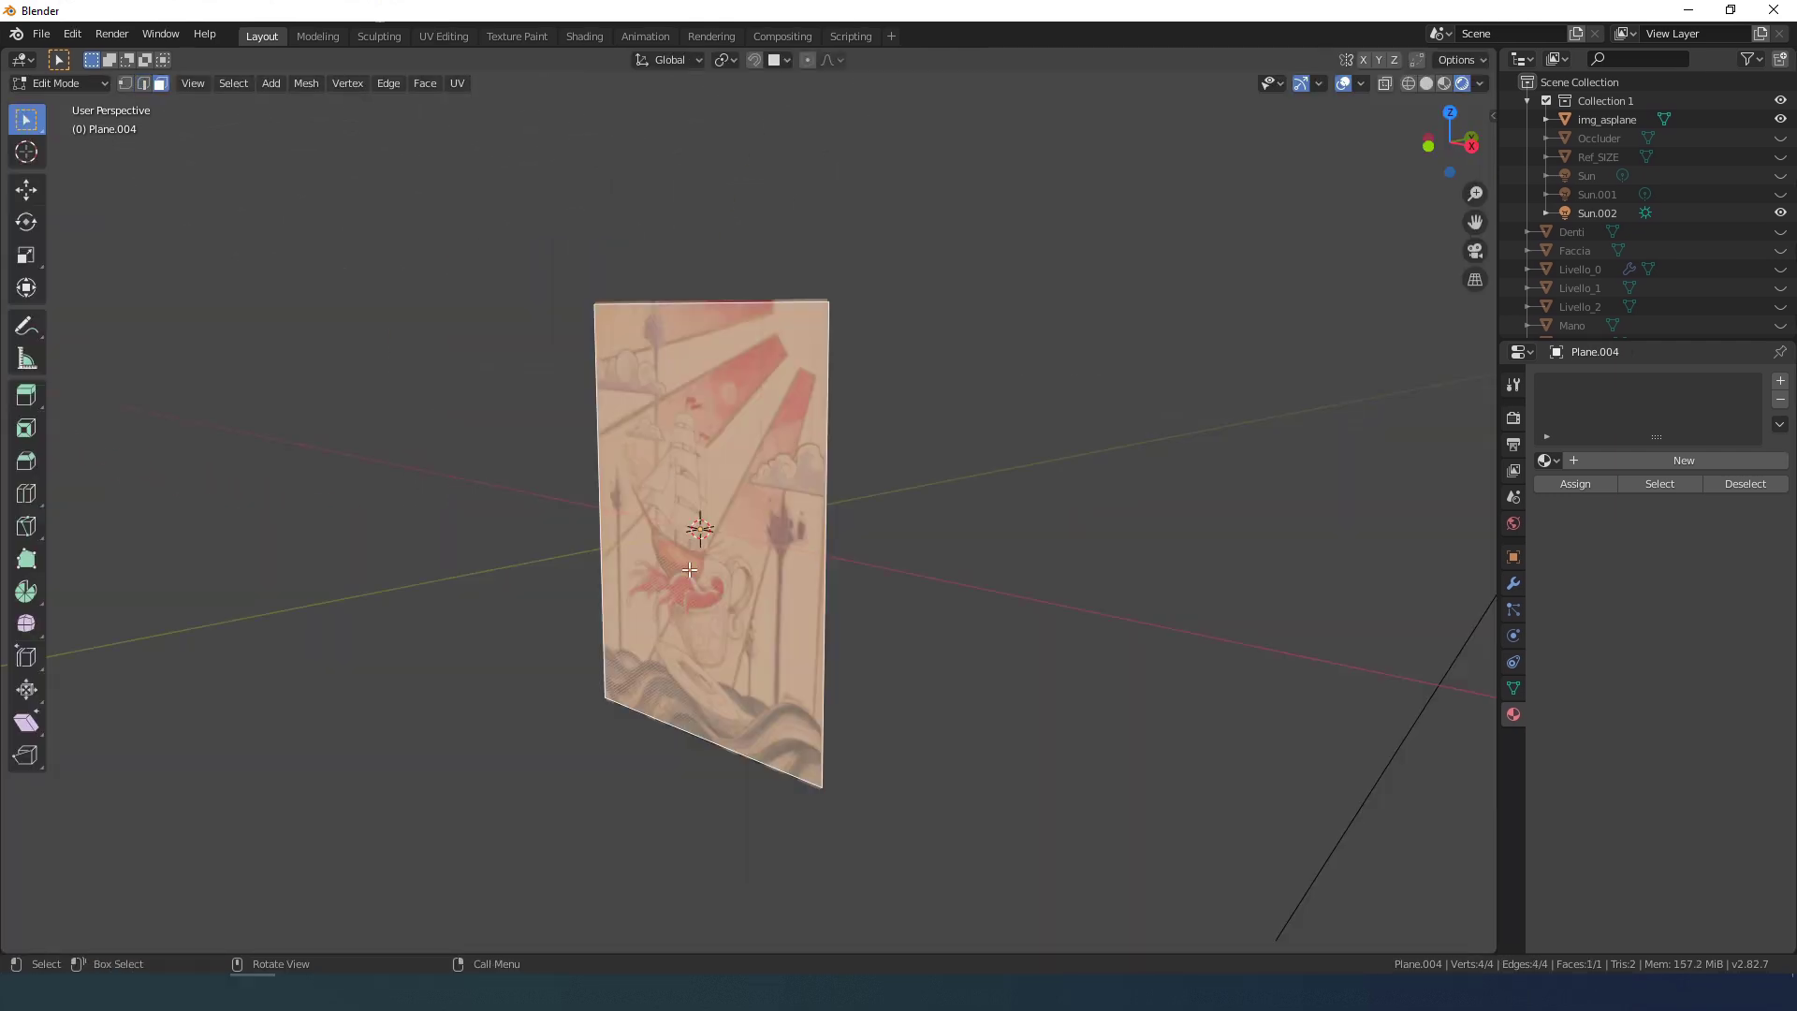
{"action": "key", "text": "e"}
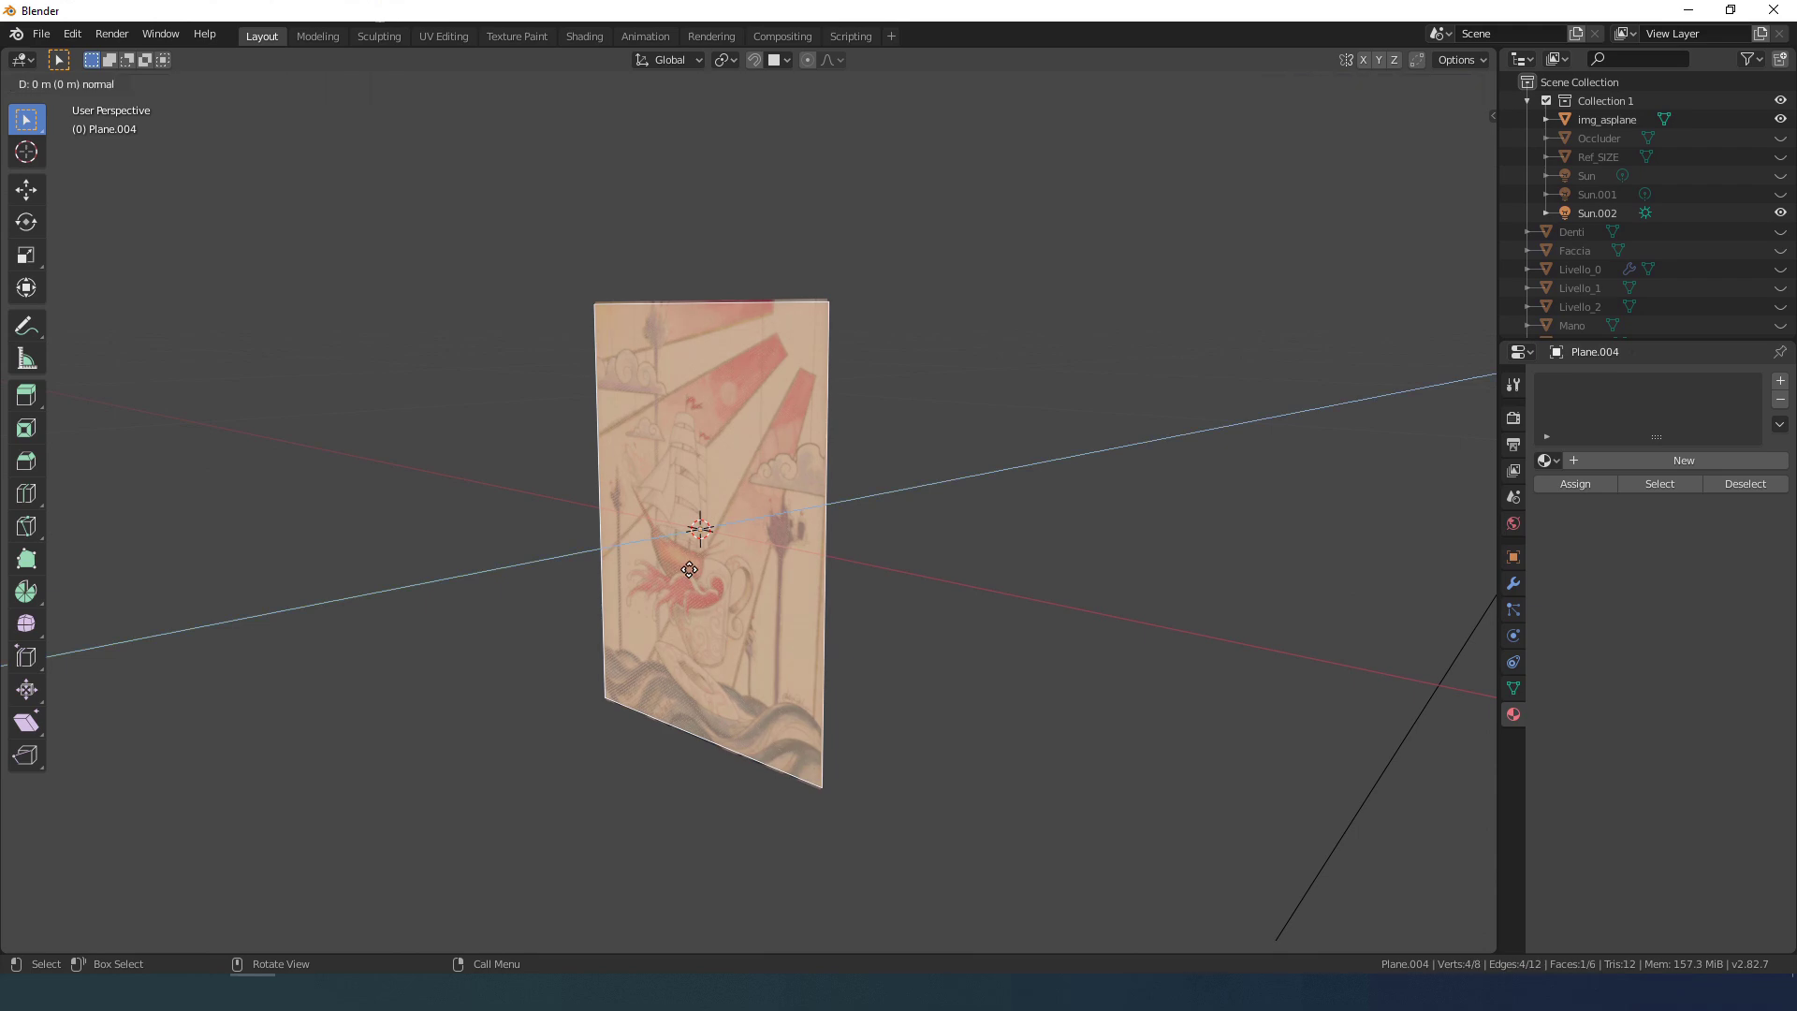
{"action": "right_click", "coordinate": [842, 593]}
{"action": "key", "text": "s"}
{"action": "left_click", "coordinate": [1084, 668]}
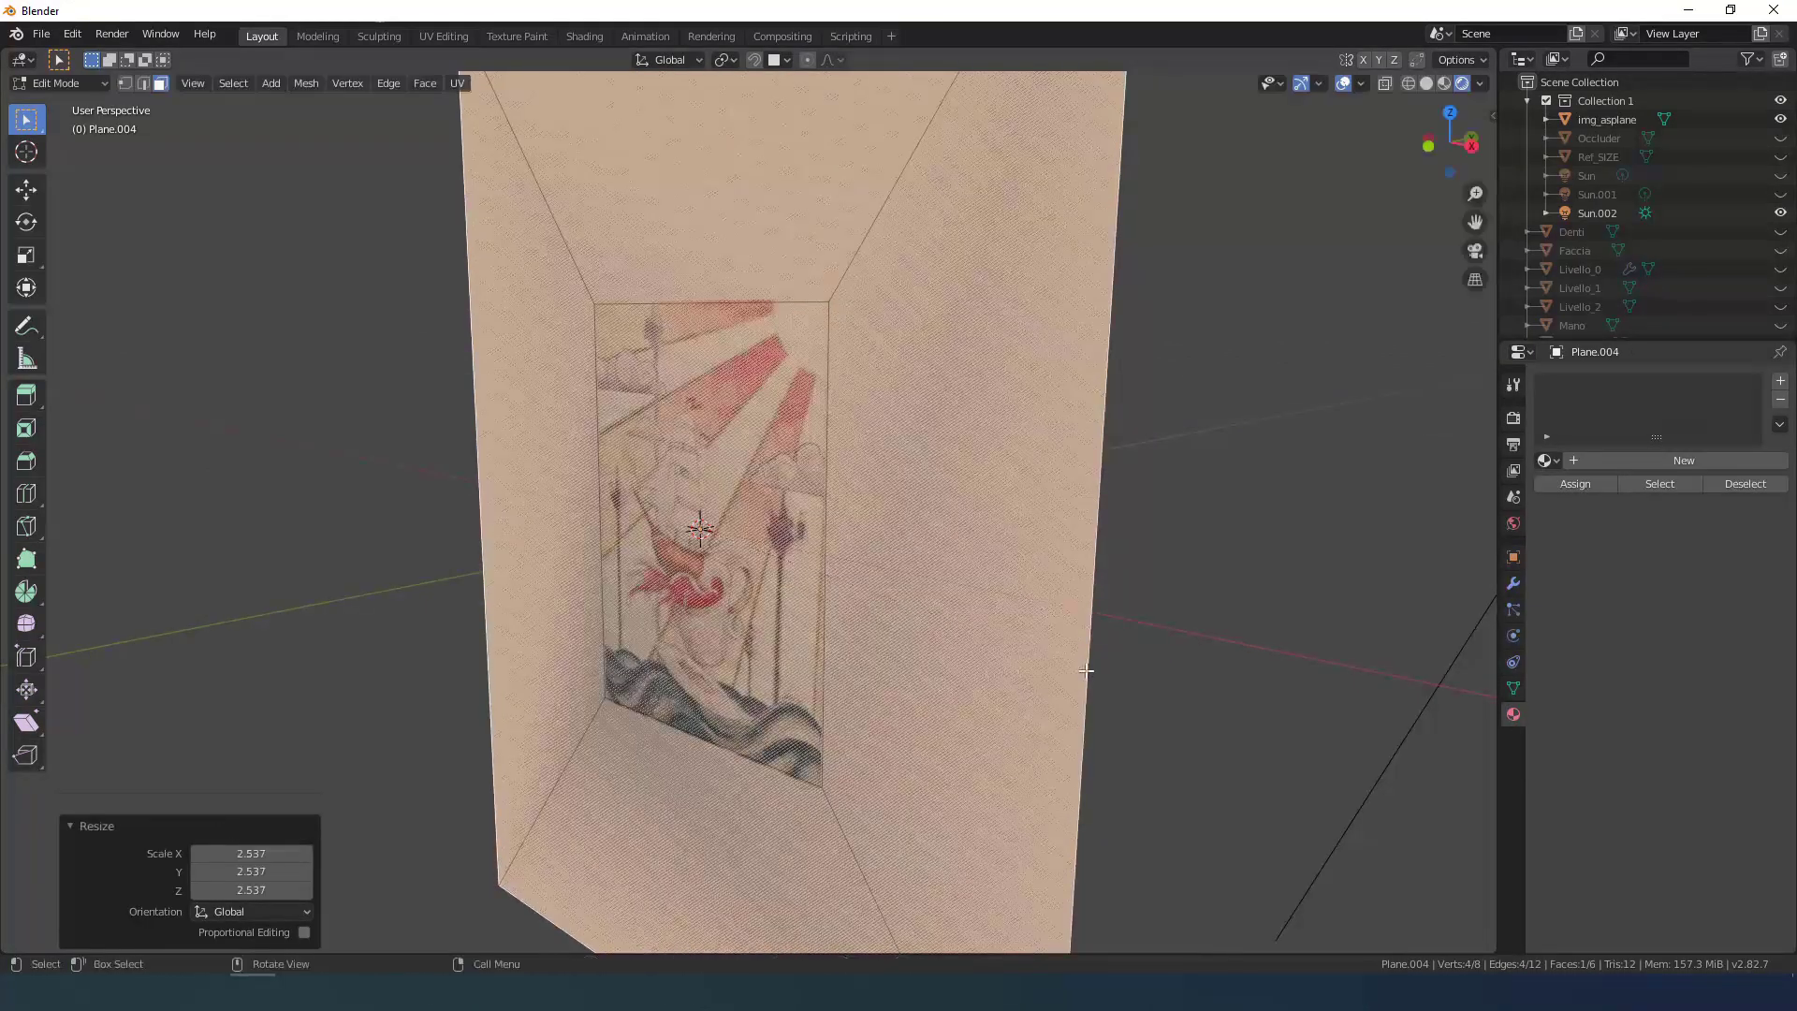
Step: Delete the large outer face that overlaps the border faces
{"action": "middle_click_drag", "start_coordinate": [1086, 666], "coordinate": [787, 665]}
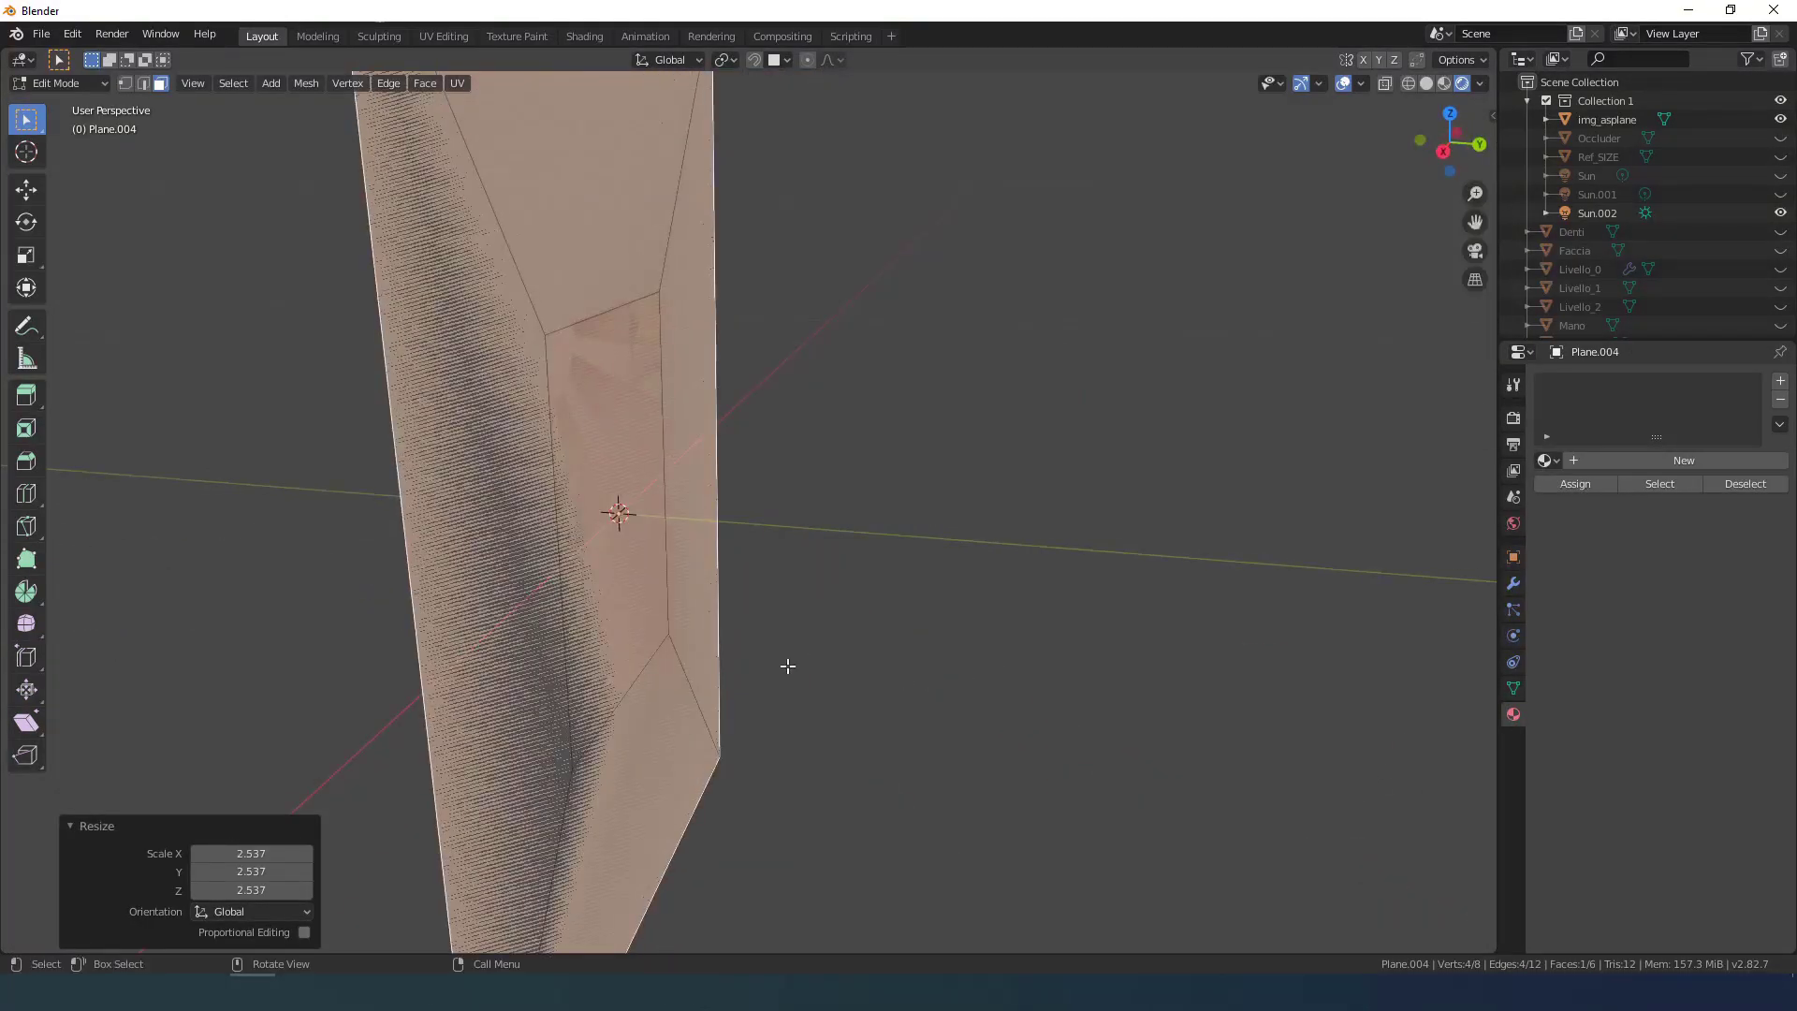
{"action": "left_click", "coordinate": [634, 604]}
{"action": "scroll", "coordinate": [621, 521], "scroll_direction": "down", "scroll_amount": 4}
{"action": "key", "text": "x"}
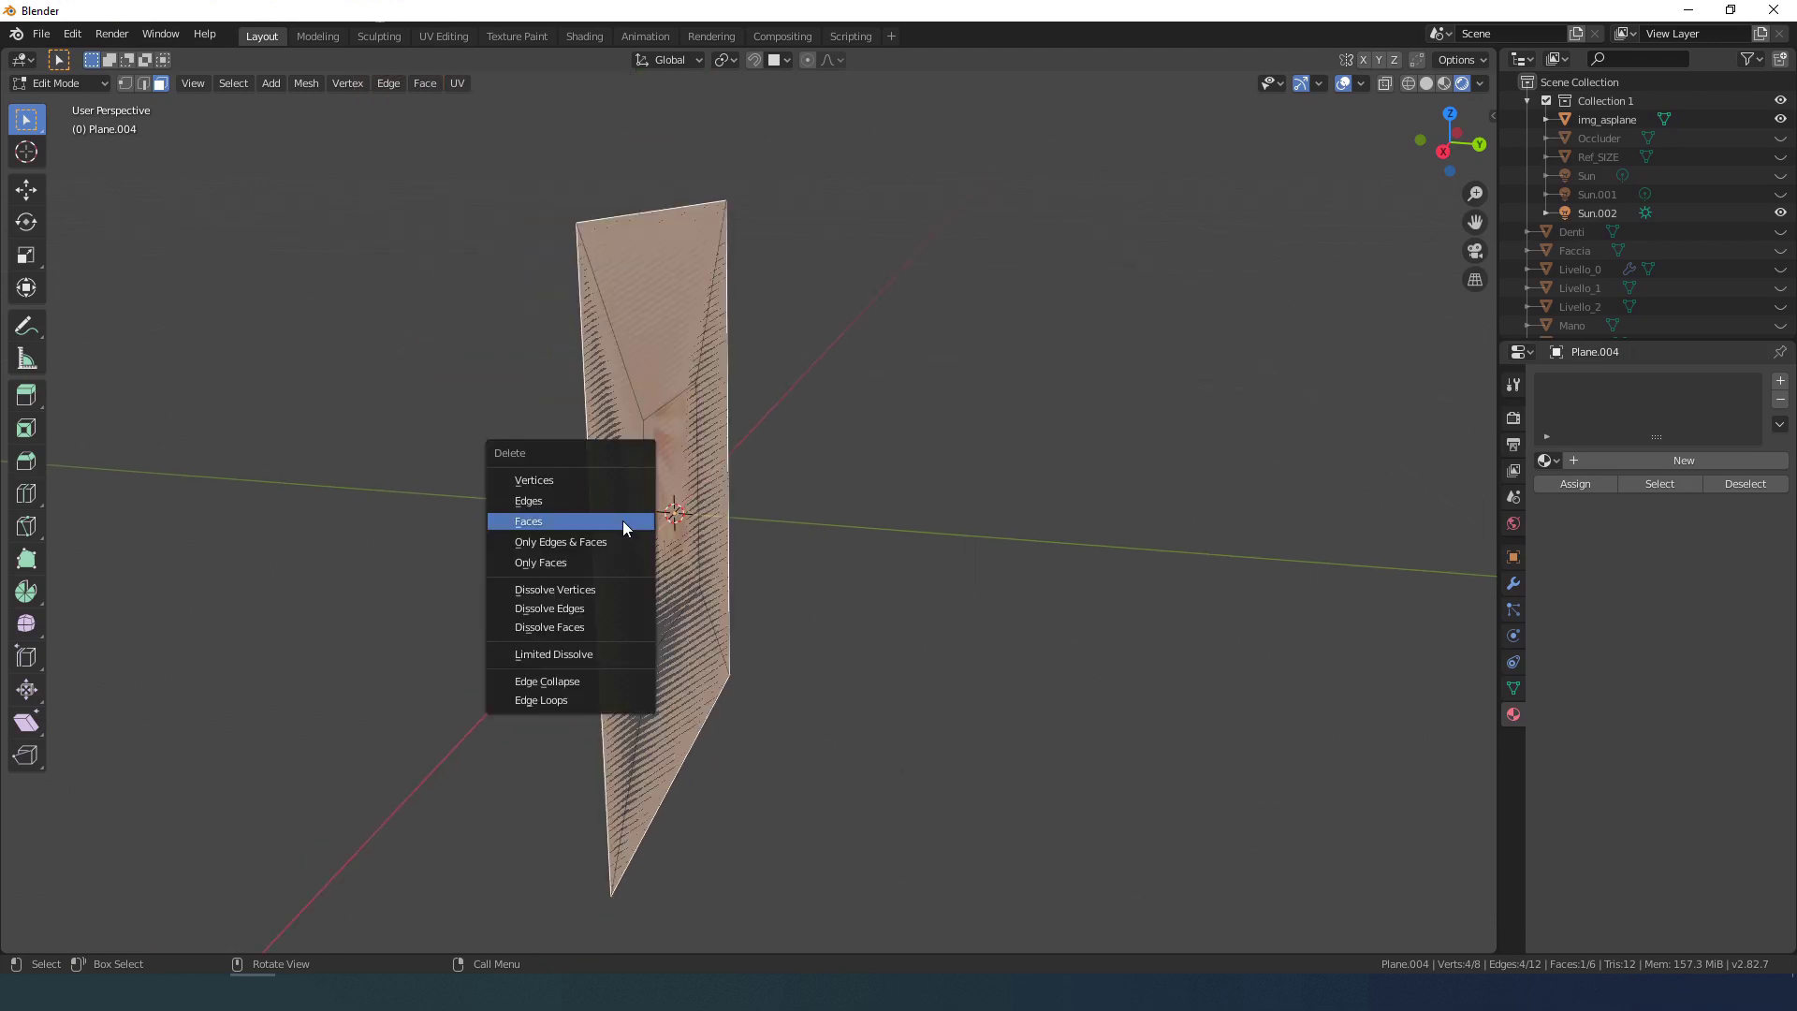
{"action": "left_click", "coordinate": [621, 521]}
Step: Select all faces of the plane and extrude them 0.175 m along the normal to give the frame thickness
{"action": "middle_click_drag", "start_coordinate": [622, 521], "coordinate": [811, 606]}
{"action": "key", "text": "a"}
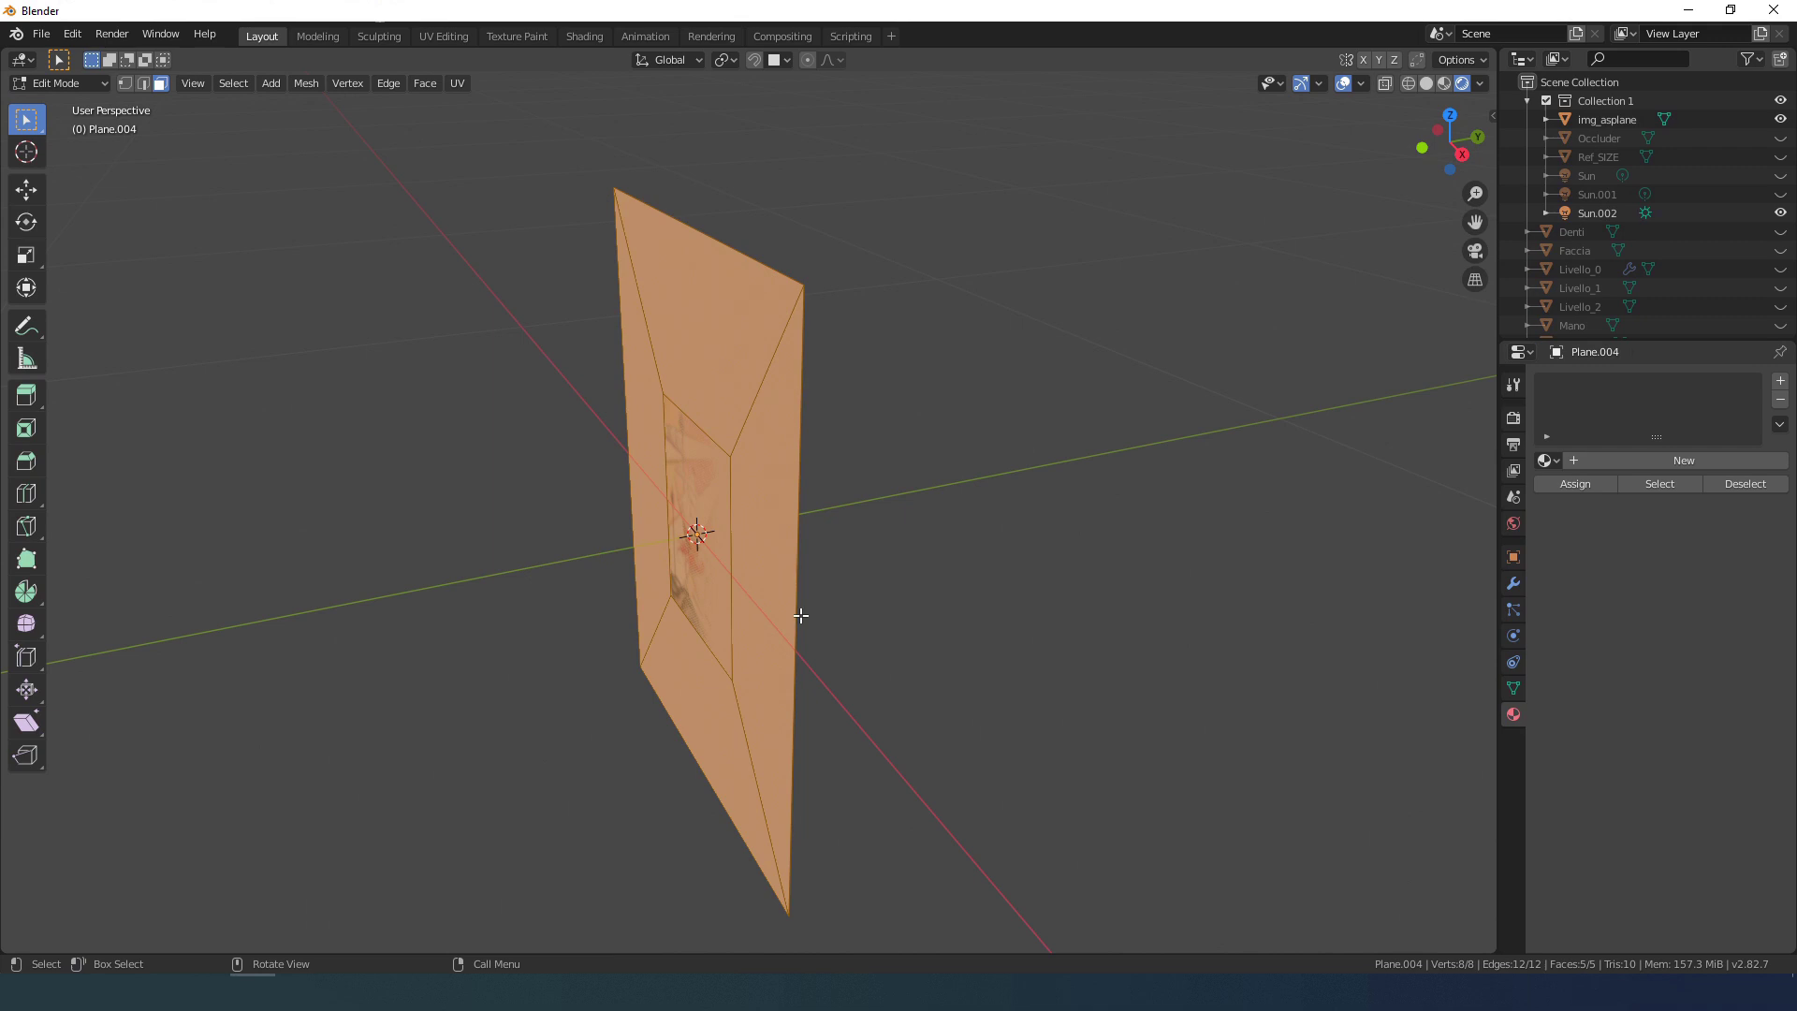
{"action": "key", "text": "e"}
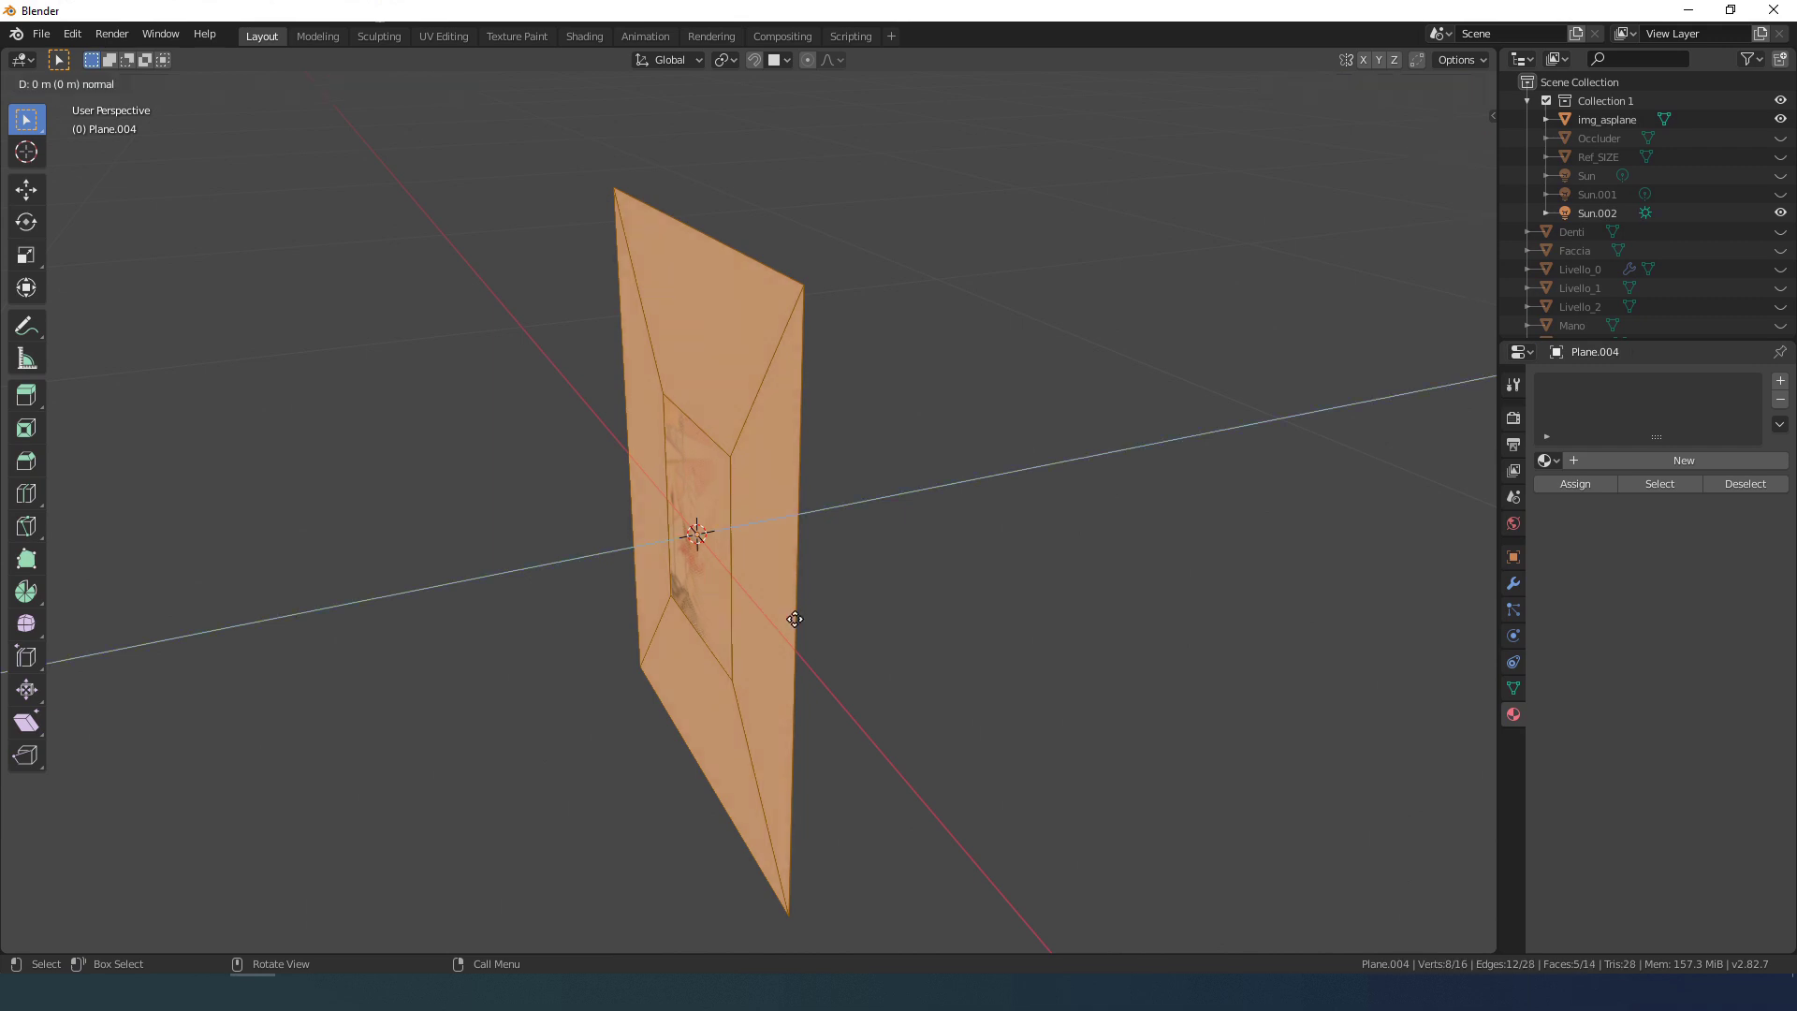
{"action": "left_click", "coordinate": [924, 606]}
Step: Delete the frame's inner face that covers the drawing and leave Edit Mode
{"action": "middle_click_drag", "start_coordinate": [726, 610], "coordinate": [814, 604]}
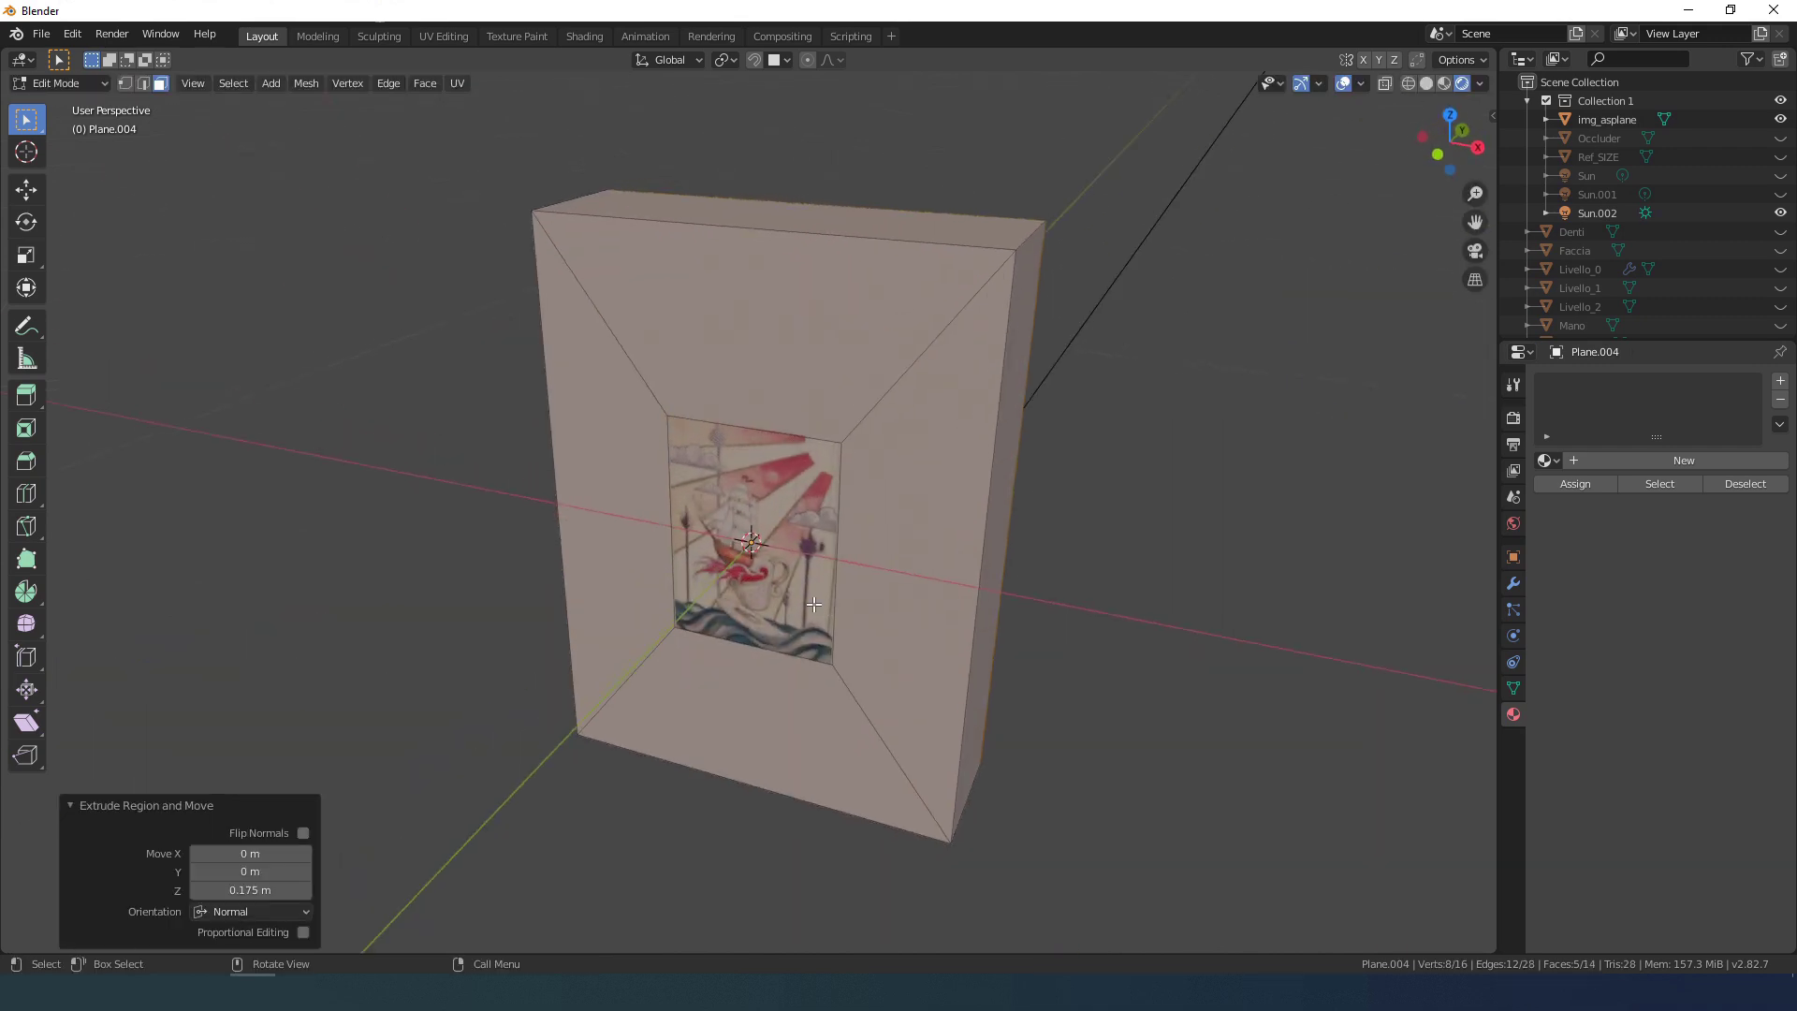
{"action": "left_click", "coordinate": [748, 481]}
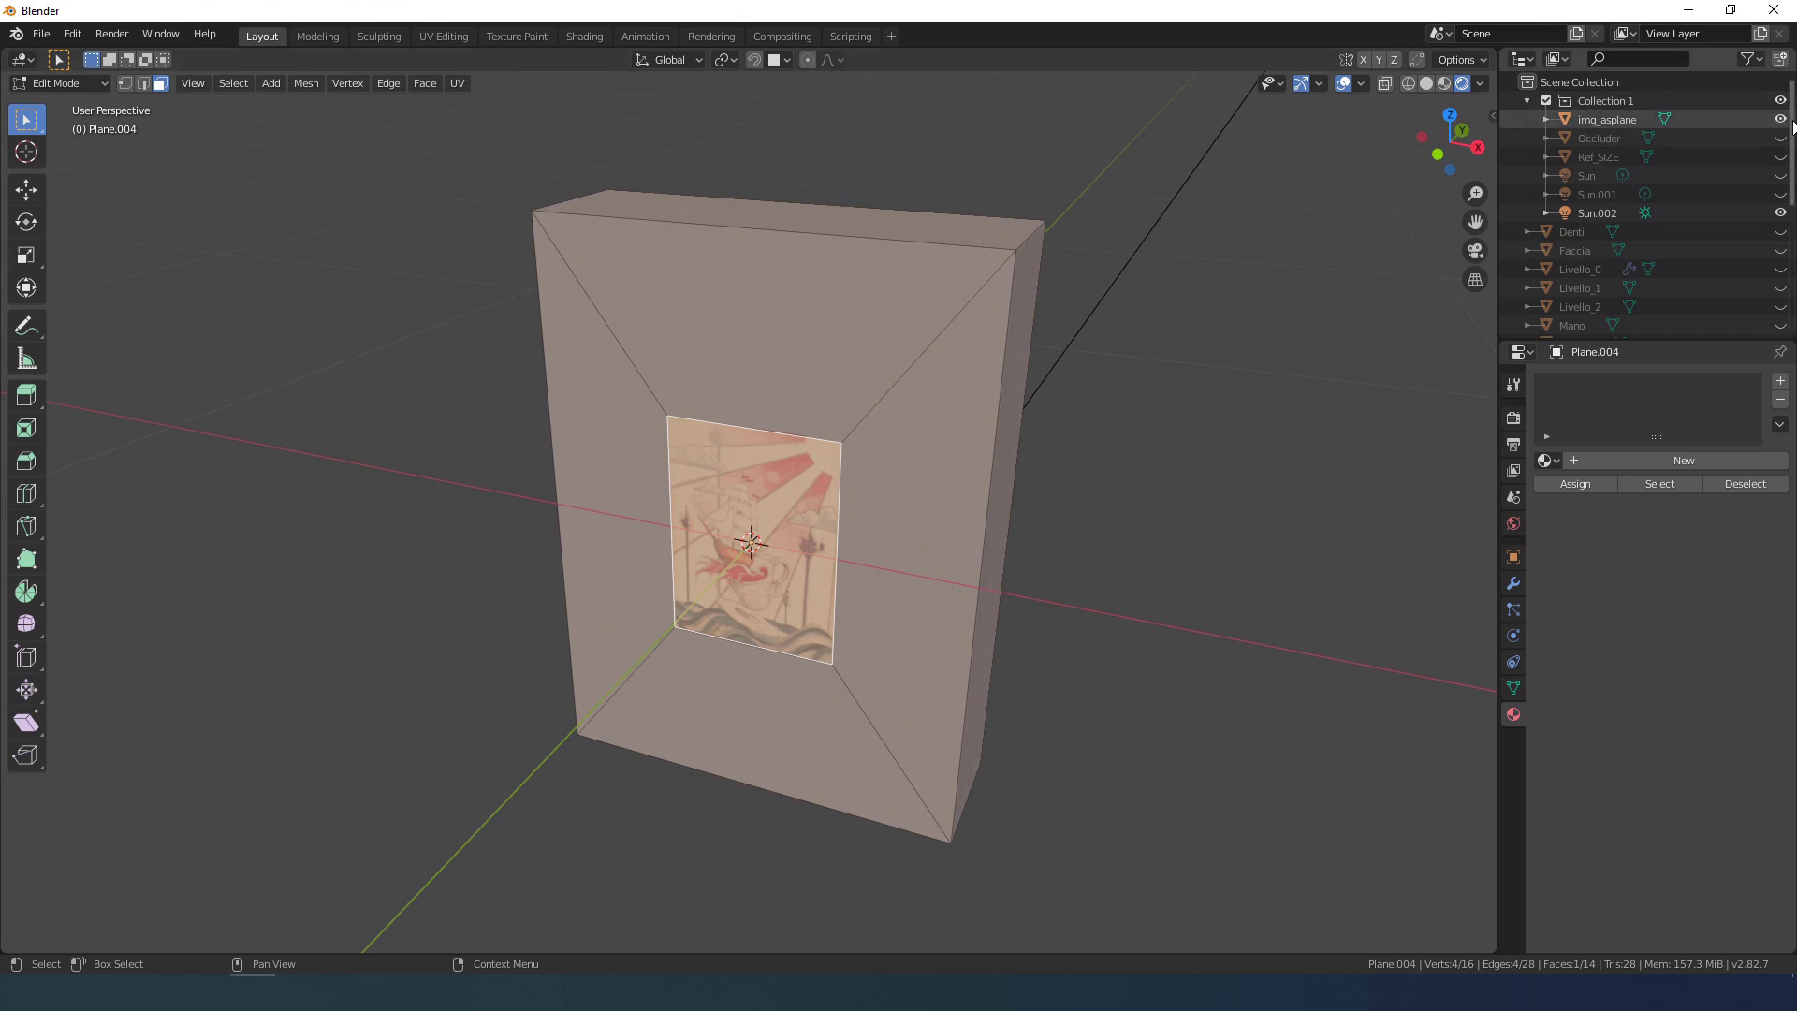
{"action": "middle_click_drag", "start_coordinate": [749, 481], "coordinate": [851, 533]}
{"action": "key", "text": "x"}
{"action": "left_click", "coordinate": [721, 558]}
{"action": "scroll", "coordinate": [750, 608], "scroll_direction": "up", "scroll_amount": 4}
{"action": "key", "text": "Tab"}
{"action": "scroll", "coordinate": [721, 596], "scroll_direction": "down", "scroll_amount": 5}
Step: Try moving the drawing plane 0.0205 m along Y within the frame opening, and undo that move
{"action": "left_click", "coordinate": [1782, 120]}
{"action": "left_click", "coordinate": [856, 588]}
{"action": "scroll", "coordinate": [855, 588], "scroll_direction": "up", "scroll_amount": 3}
{"action": "key", "text": "g"}
{"action": "key", "text": "y"}
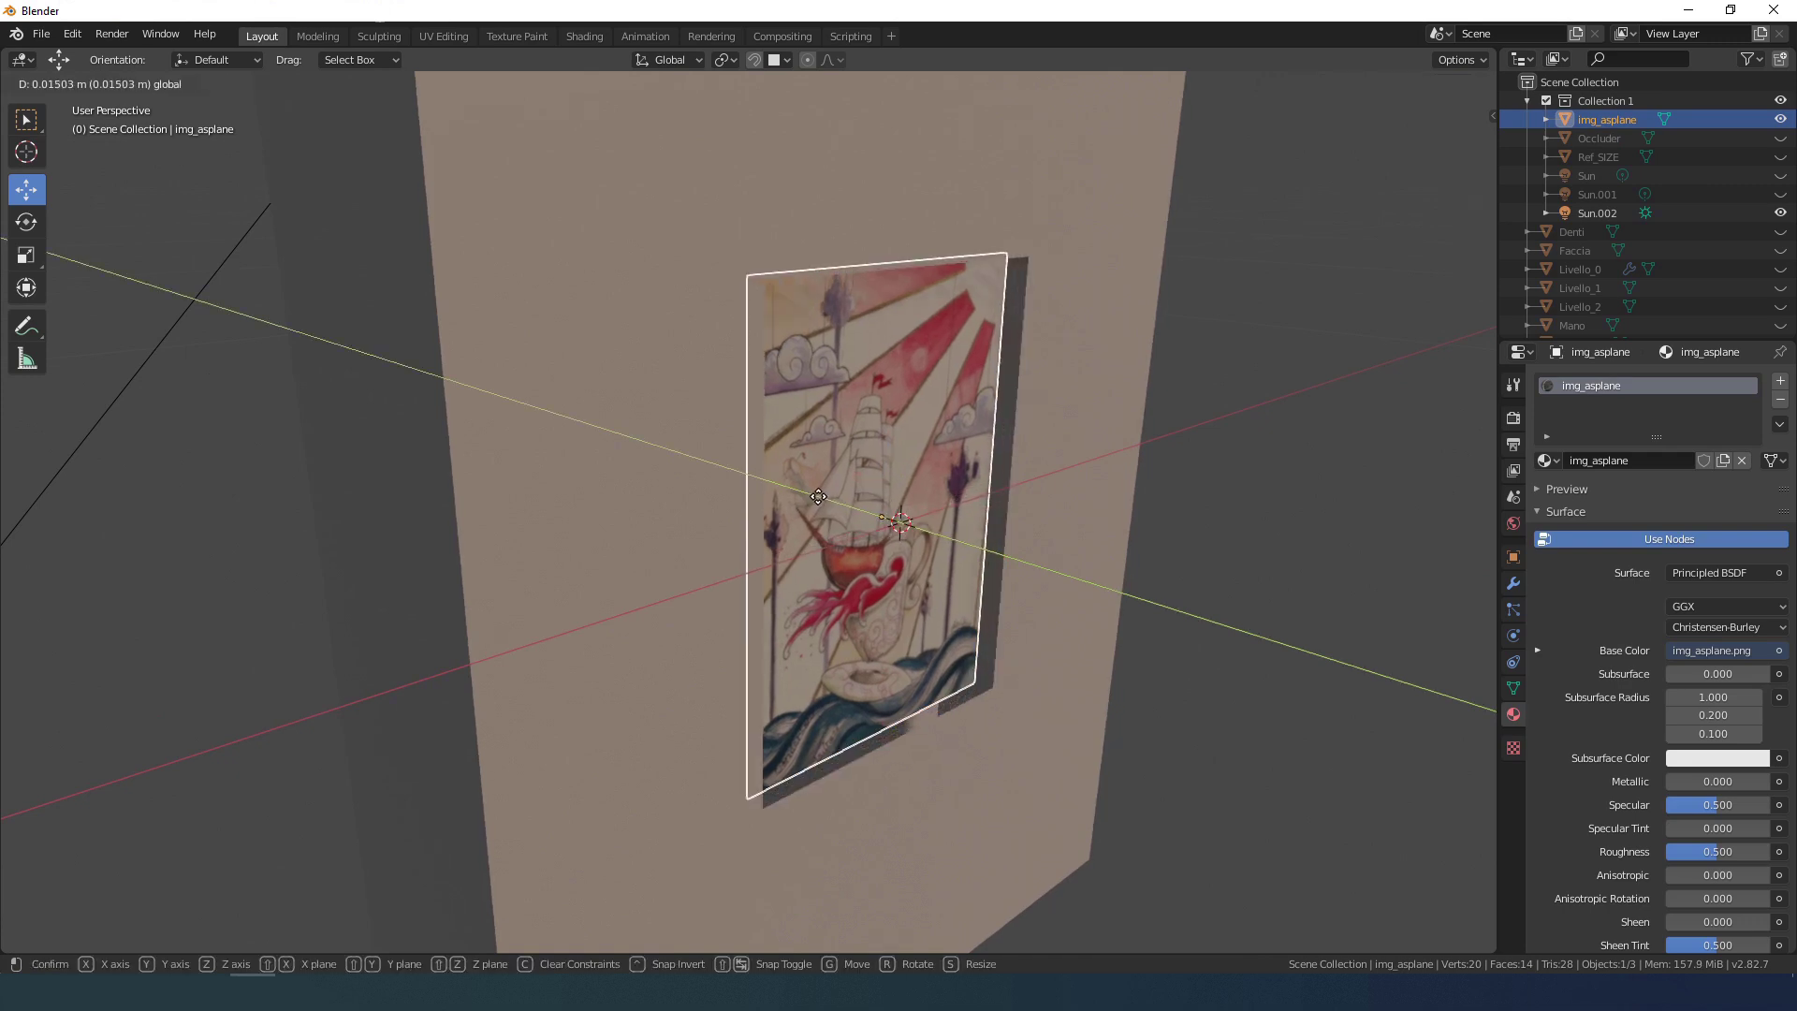
{"action": "left_click", "coordinate": [811, 494]}
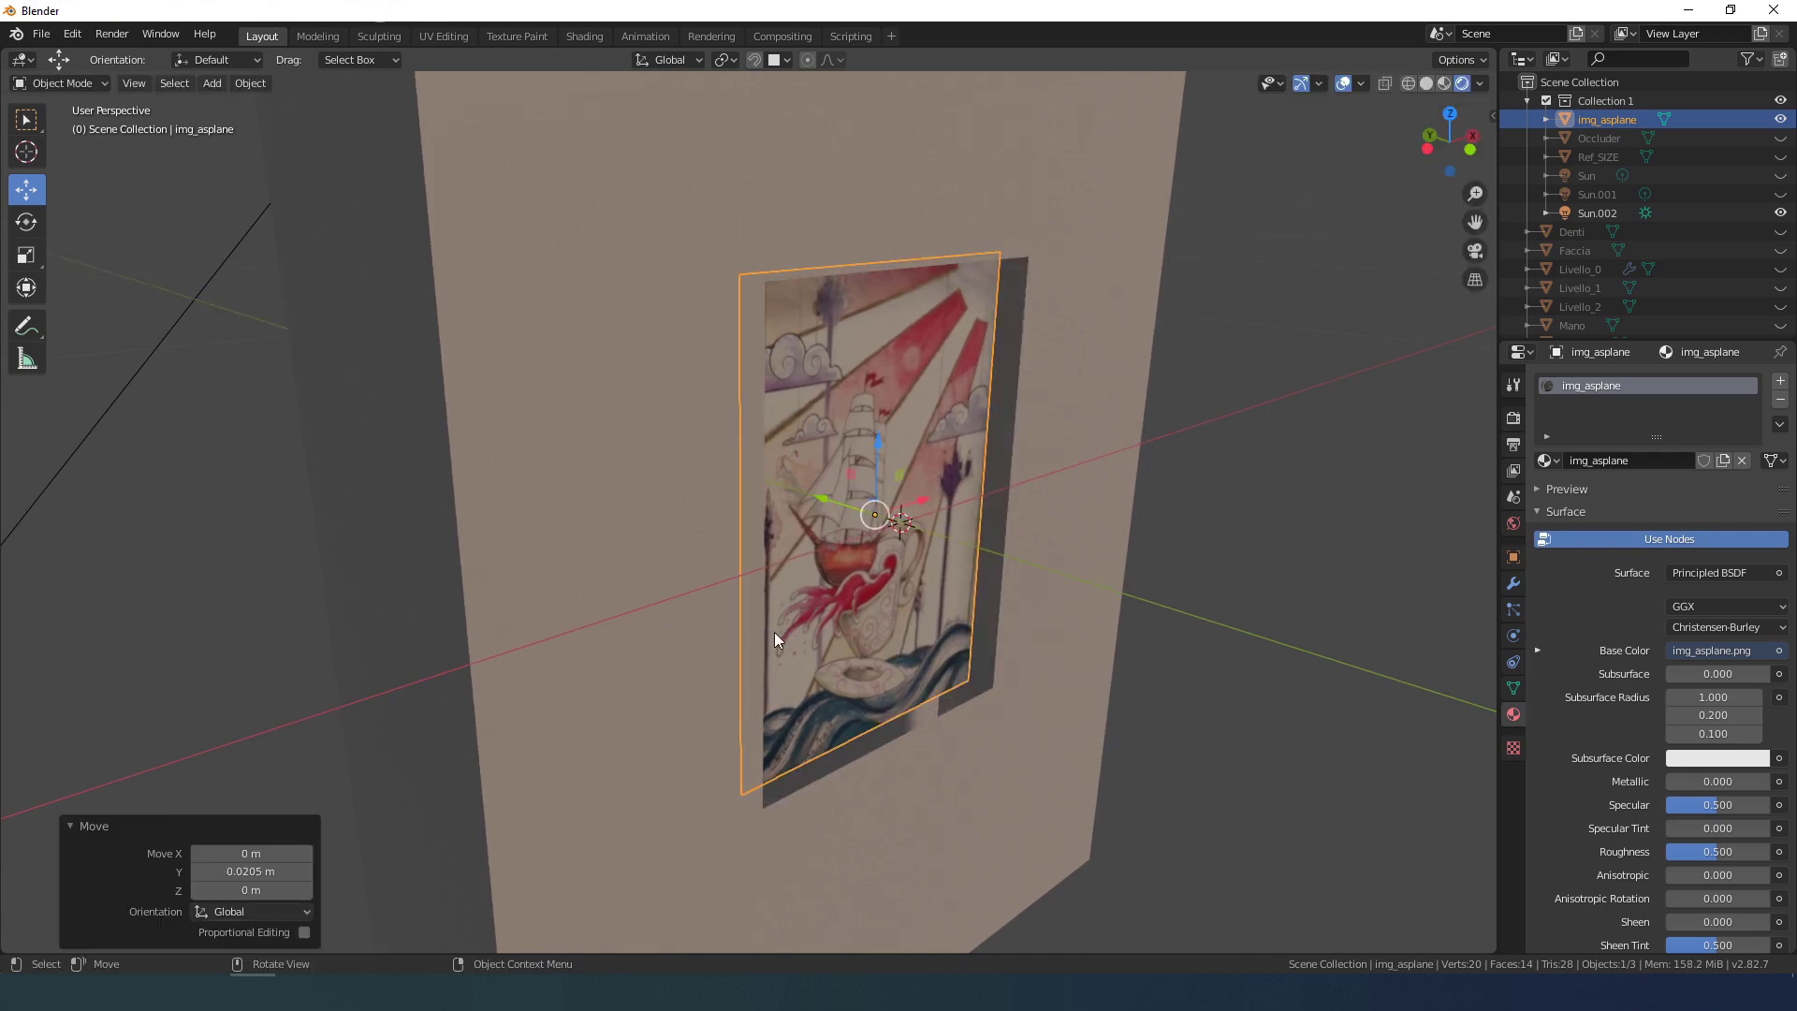
{"action": "key", "text": "ctrl+z"}
Step: Add a mesh plane in front view and align it to the view
{"action": "middle_click_drag", "start_coordinate": [868, 659], "coordinate": [816, 634]}
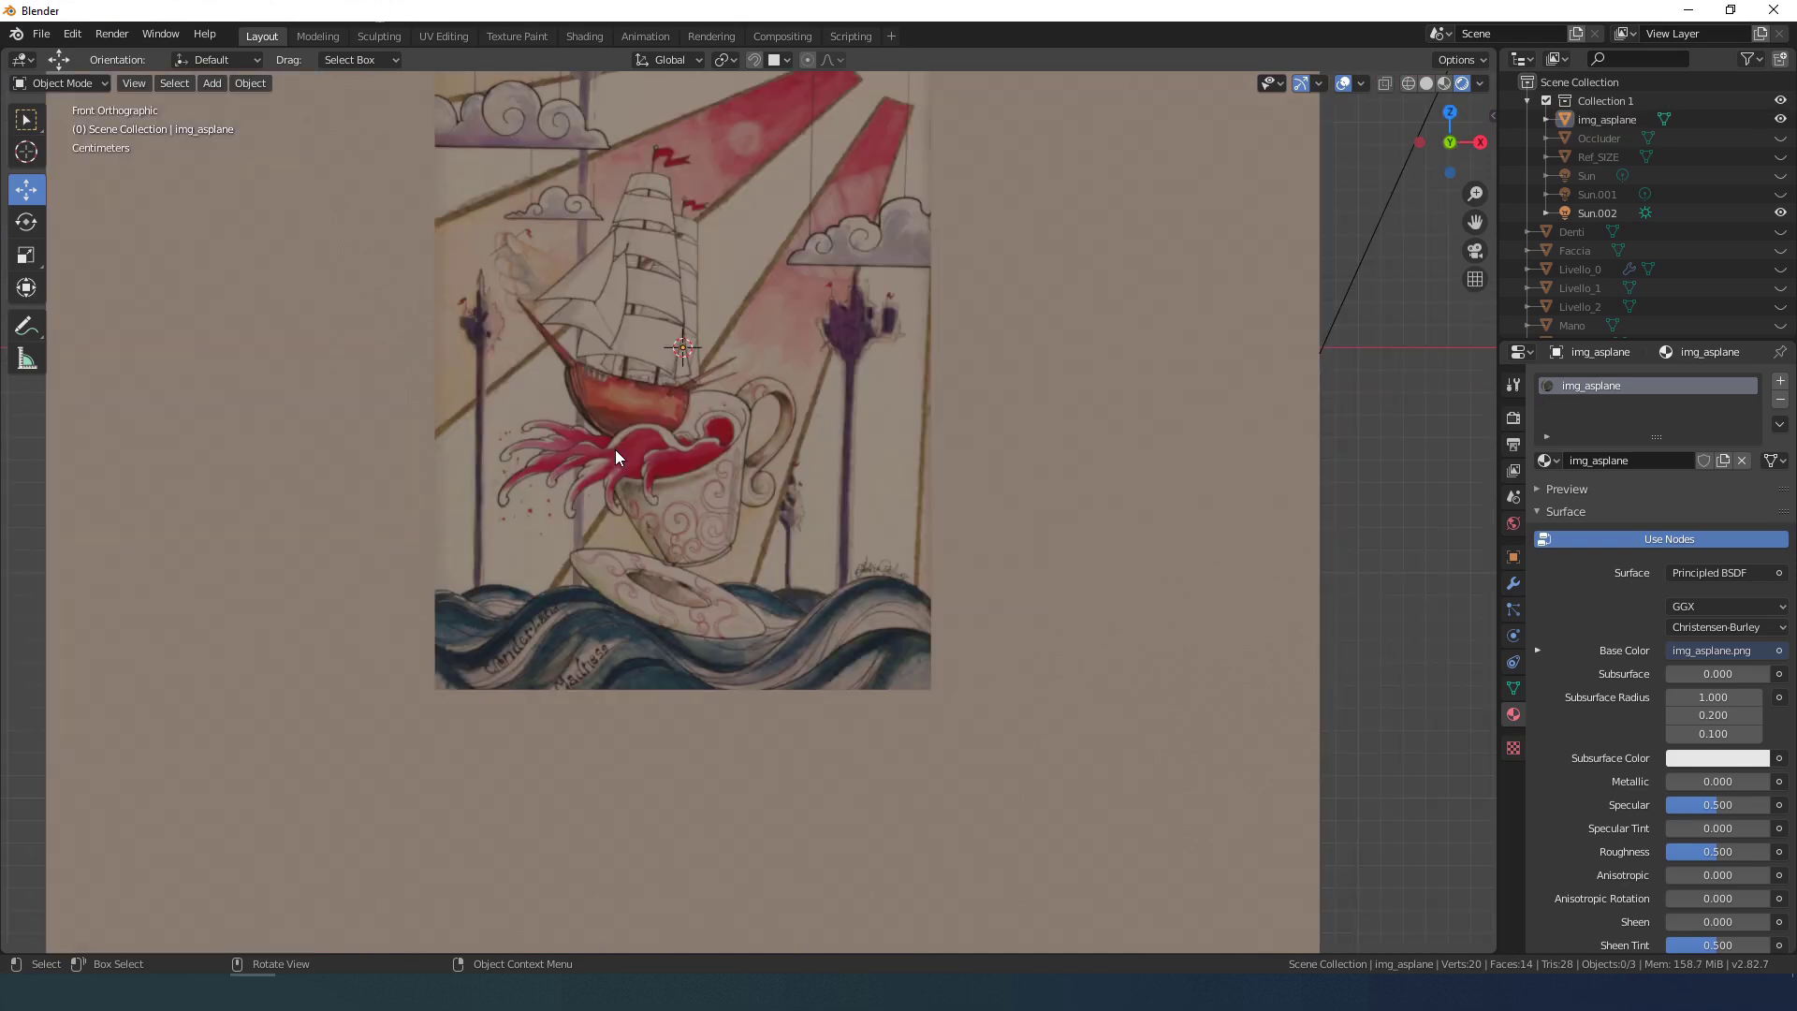
{"action": "key", "text": "shift+a"}
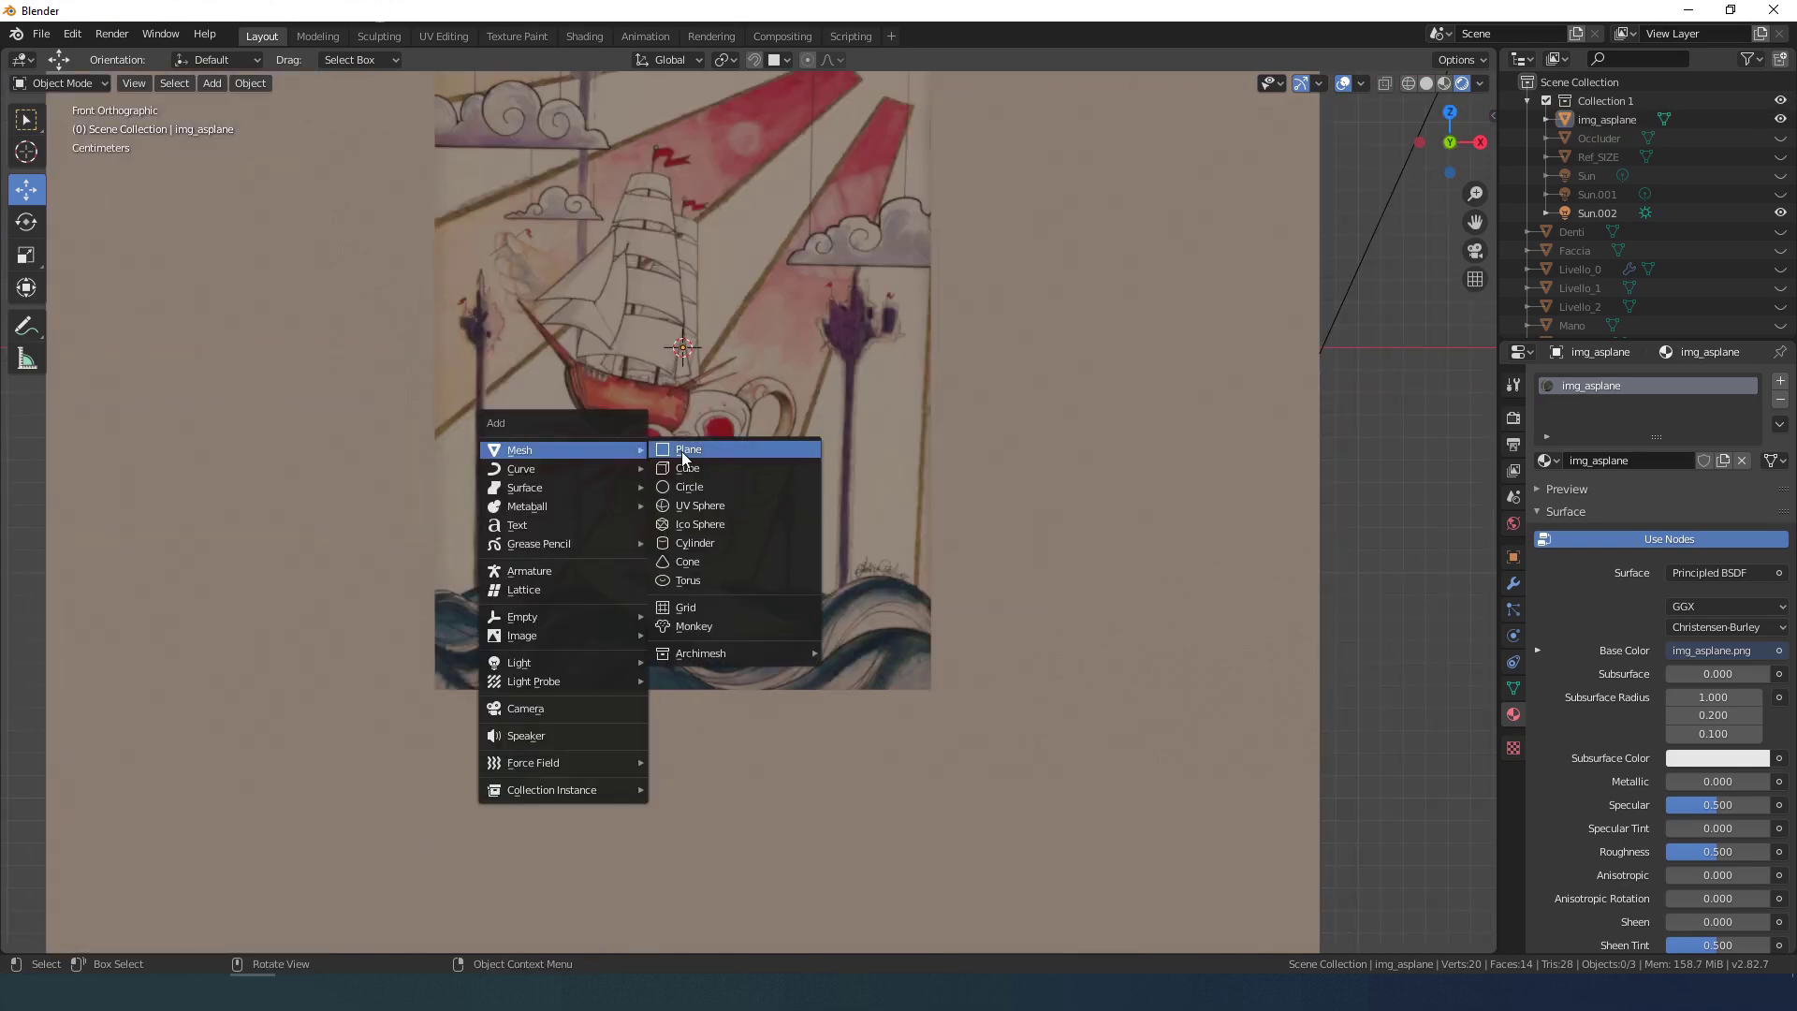
{"action": "left_click", "coordinate": [682, 451]}
{"action": "left_click", "coordinate": [234, 817]}
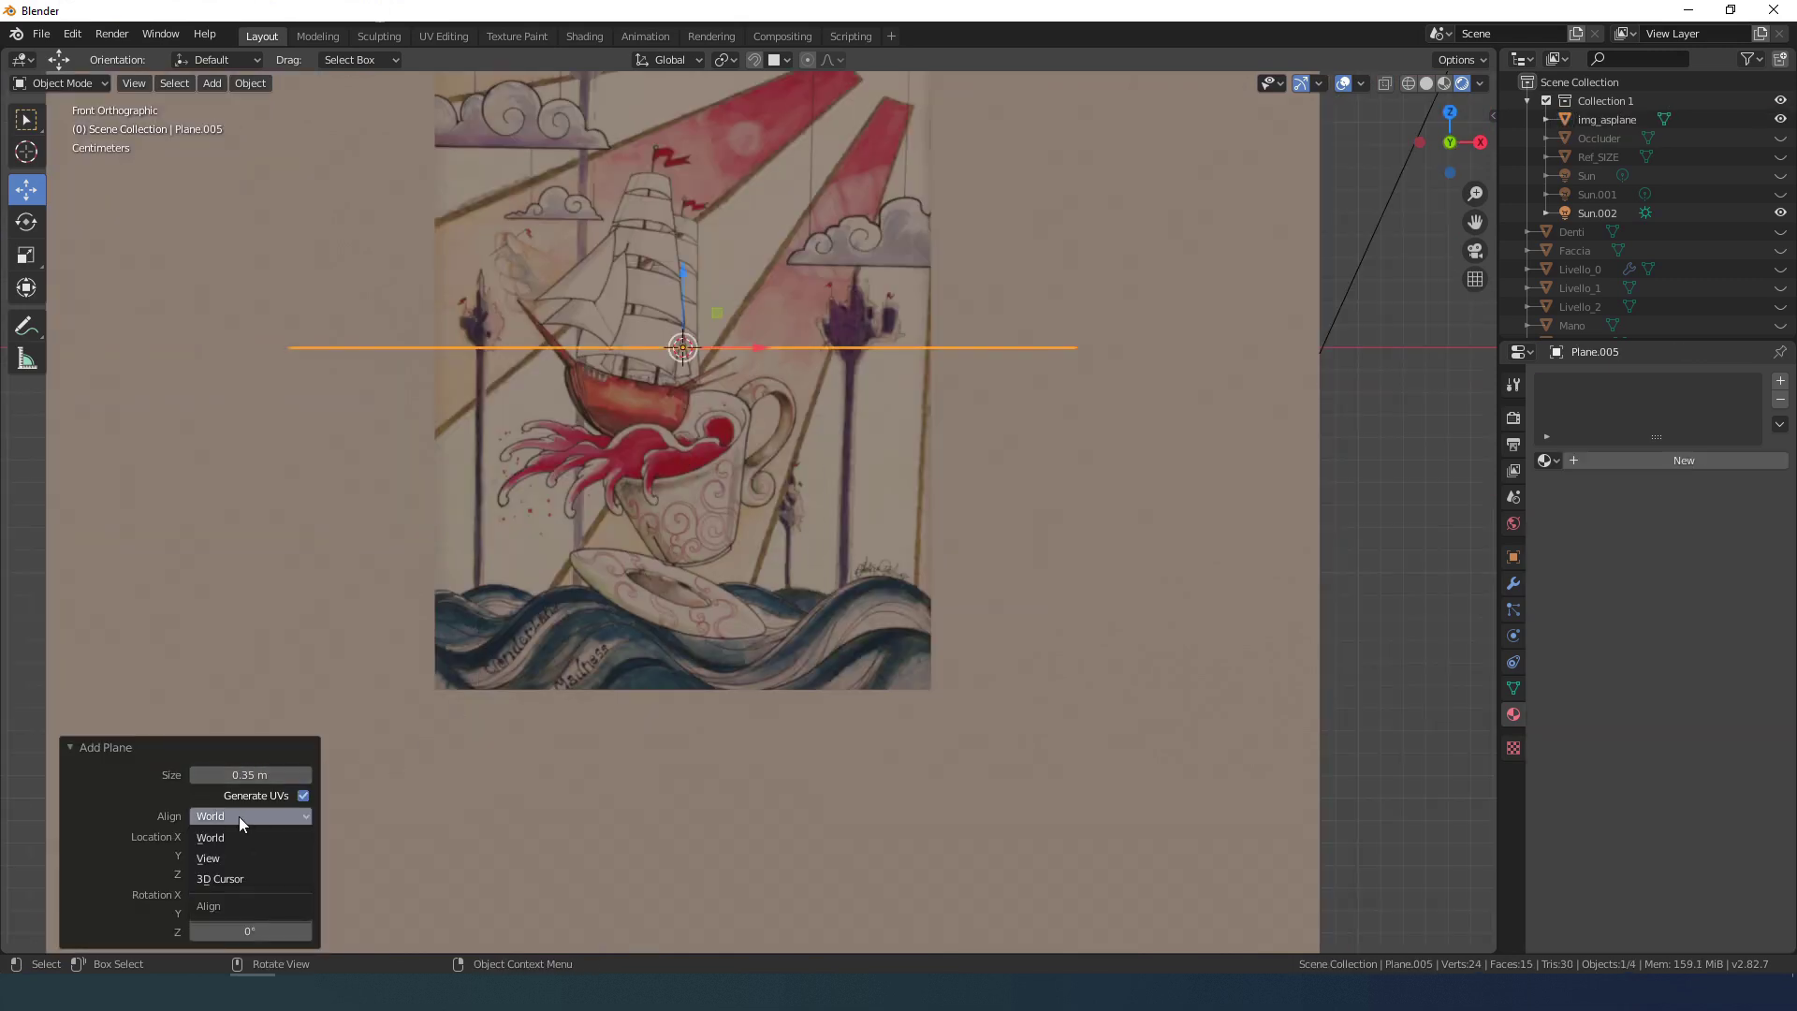
{"action": "left_click", "coordinate": [210, 858]}
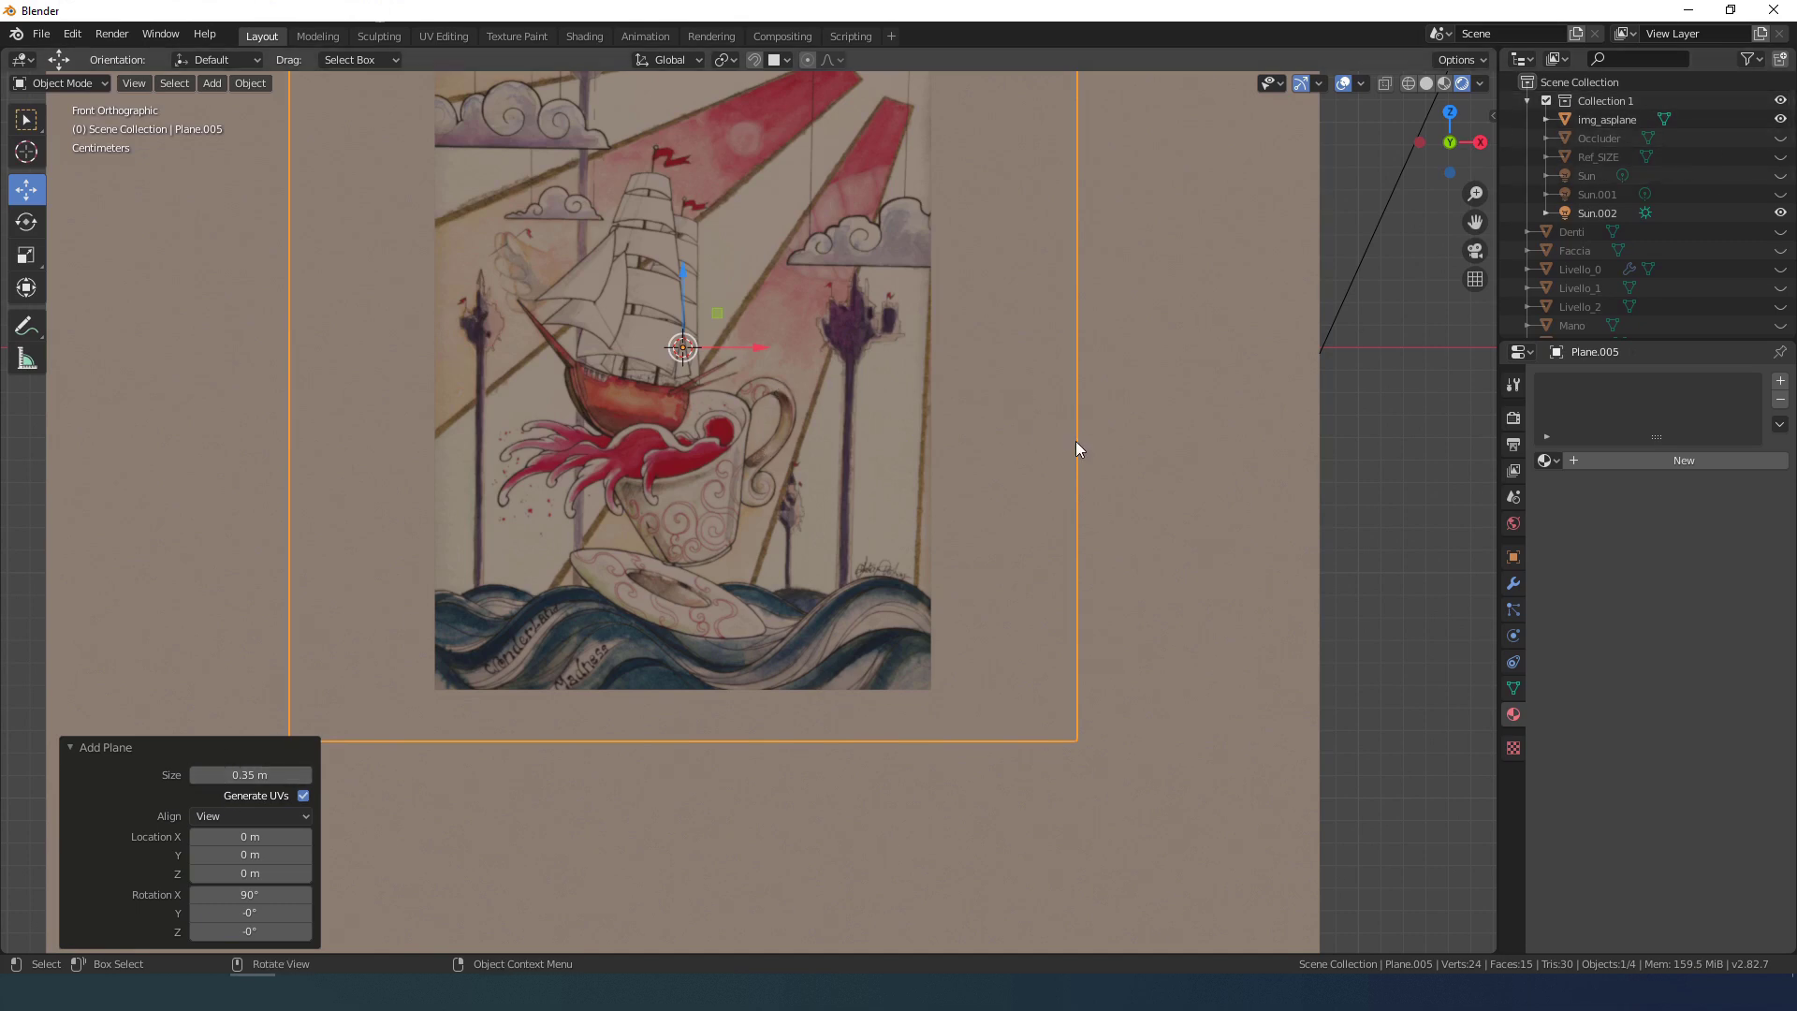
Step: Delete the frame object and scale the new plane uniformly by 0.256
{"action": "left_click", "coordinate": [1165, 443]}
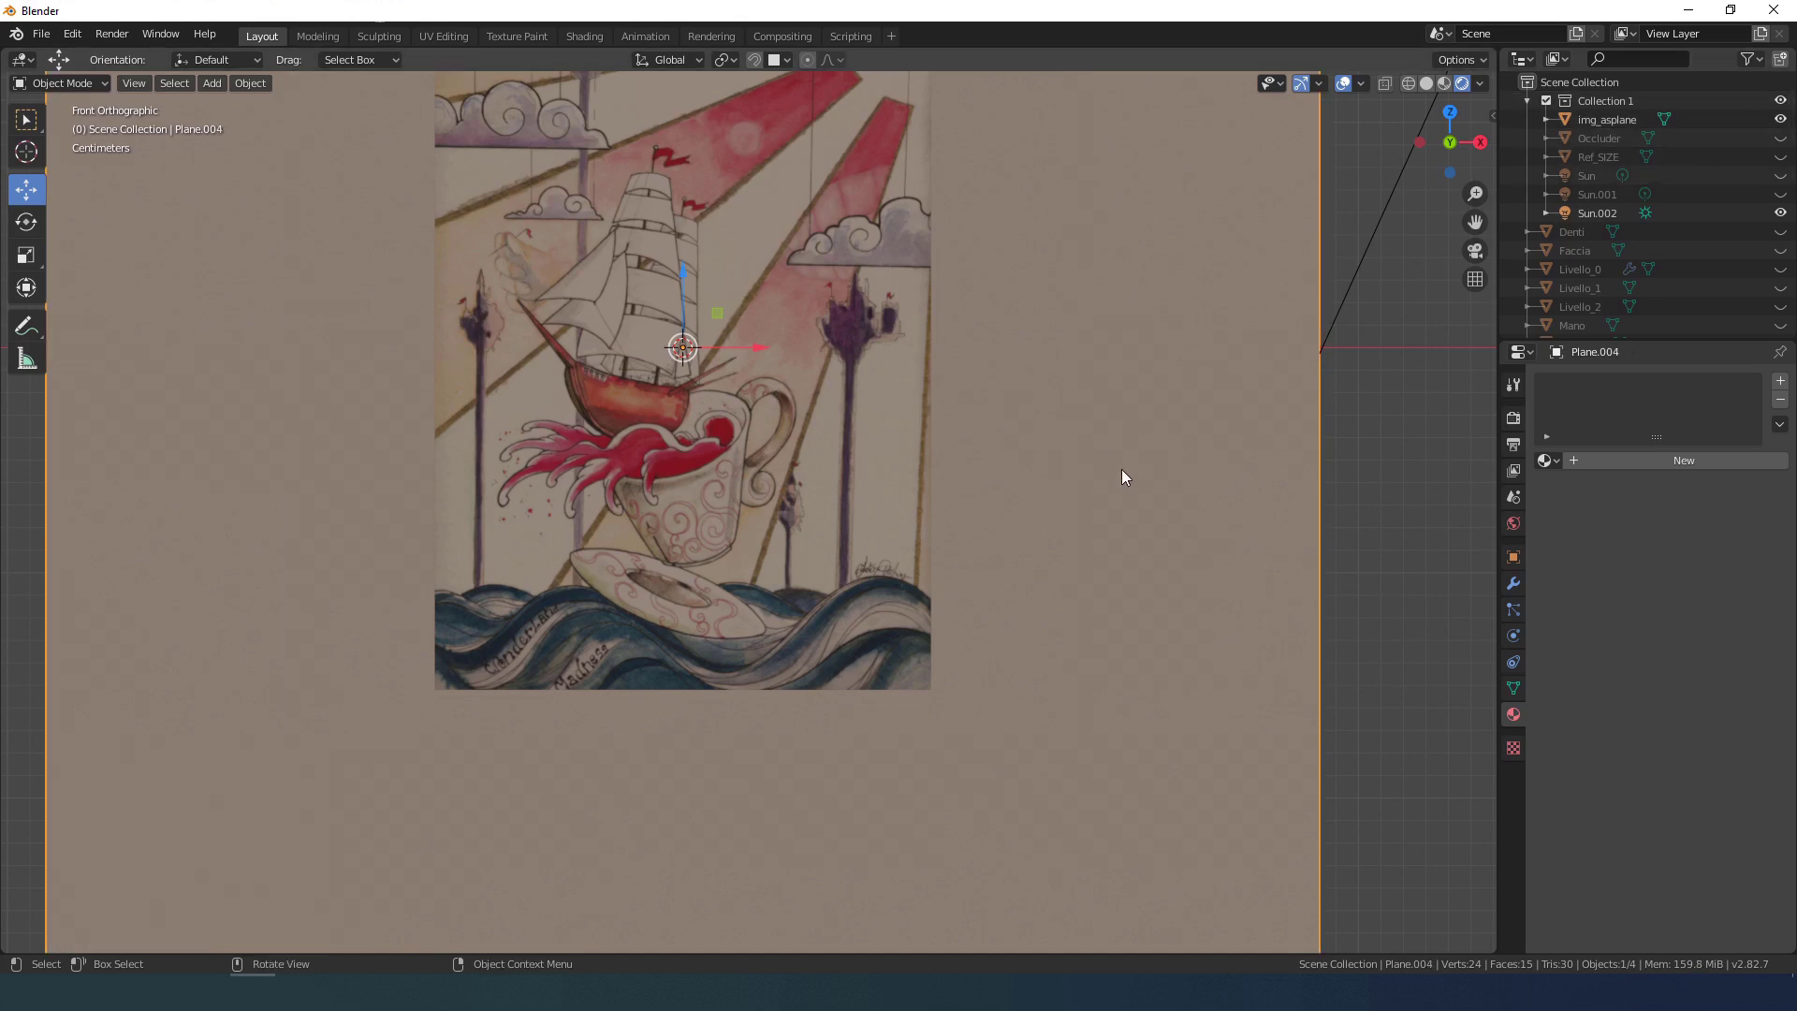
{"action": "key", "text": "Delete"}
{"action": "left_click", "coordinate": [979, 472]}
{"action": "key", "text": "s"}
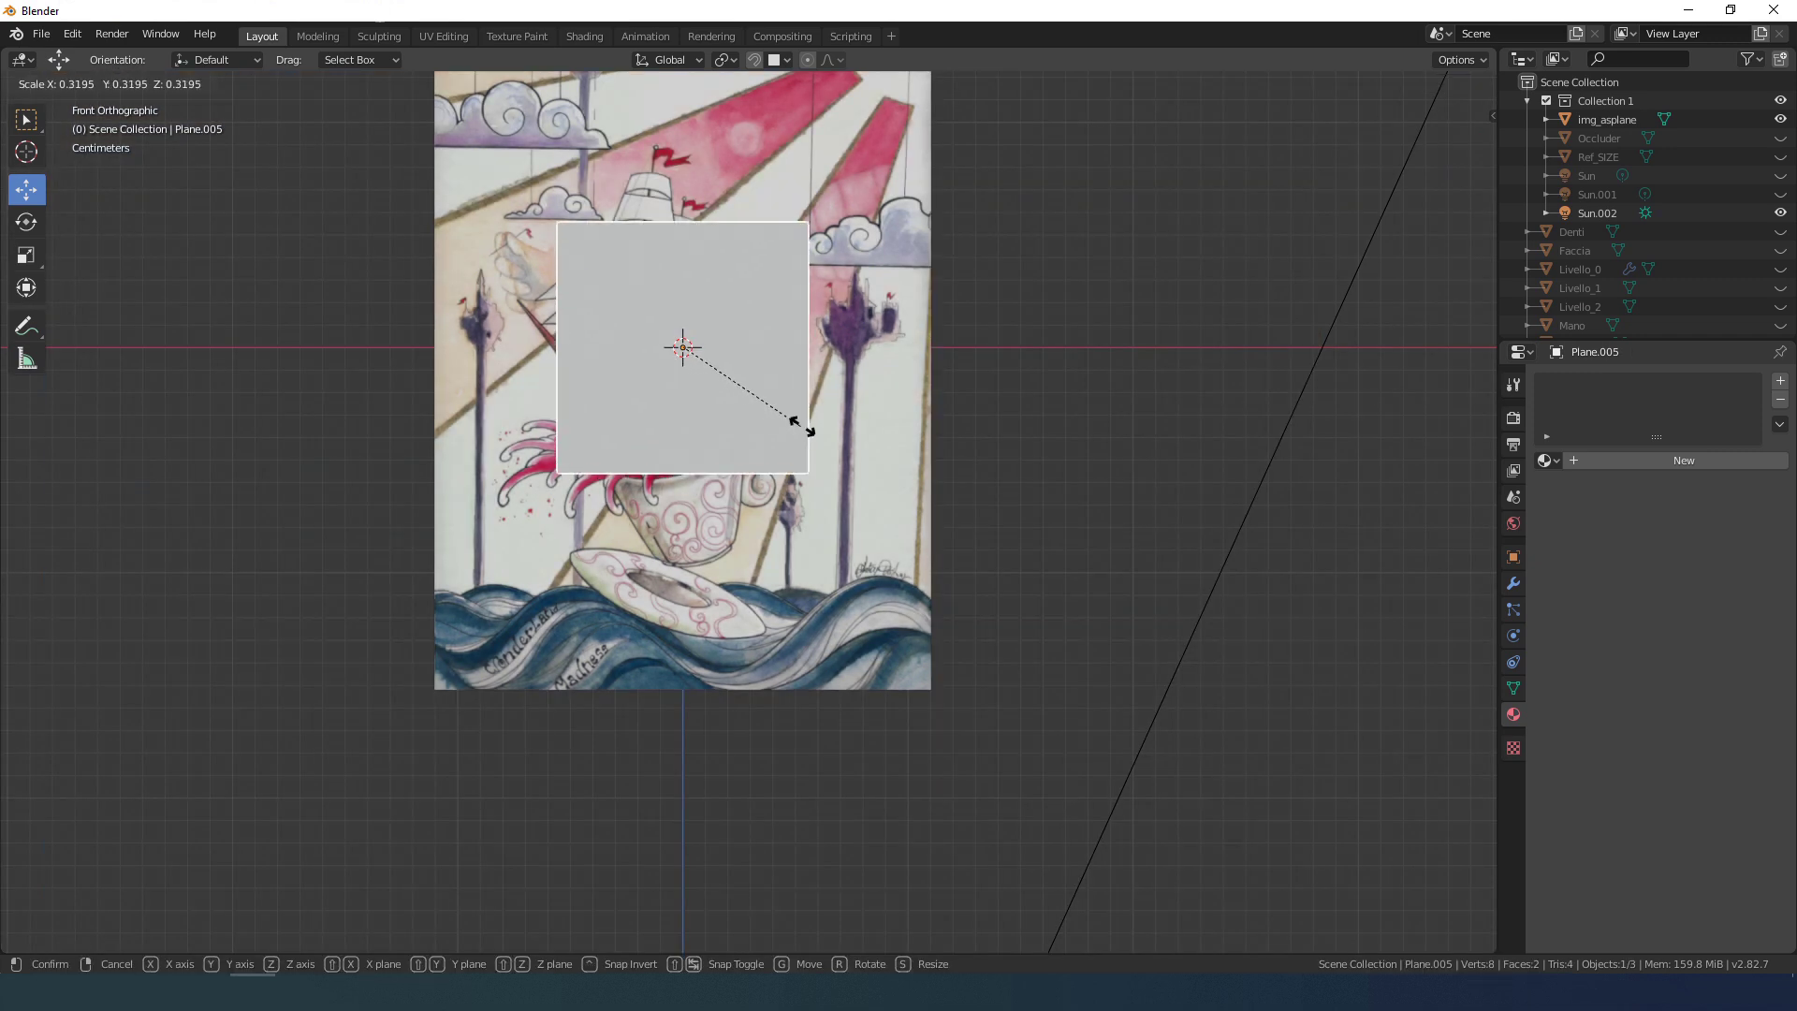
{"action": "left_click", "coordinate": [783, 402]}
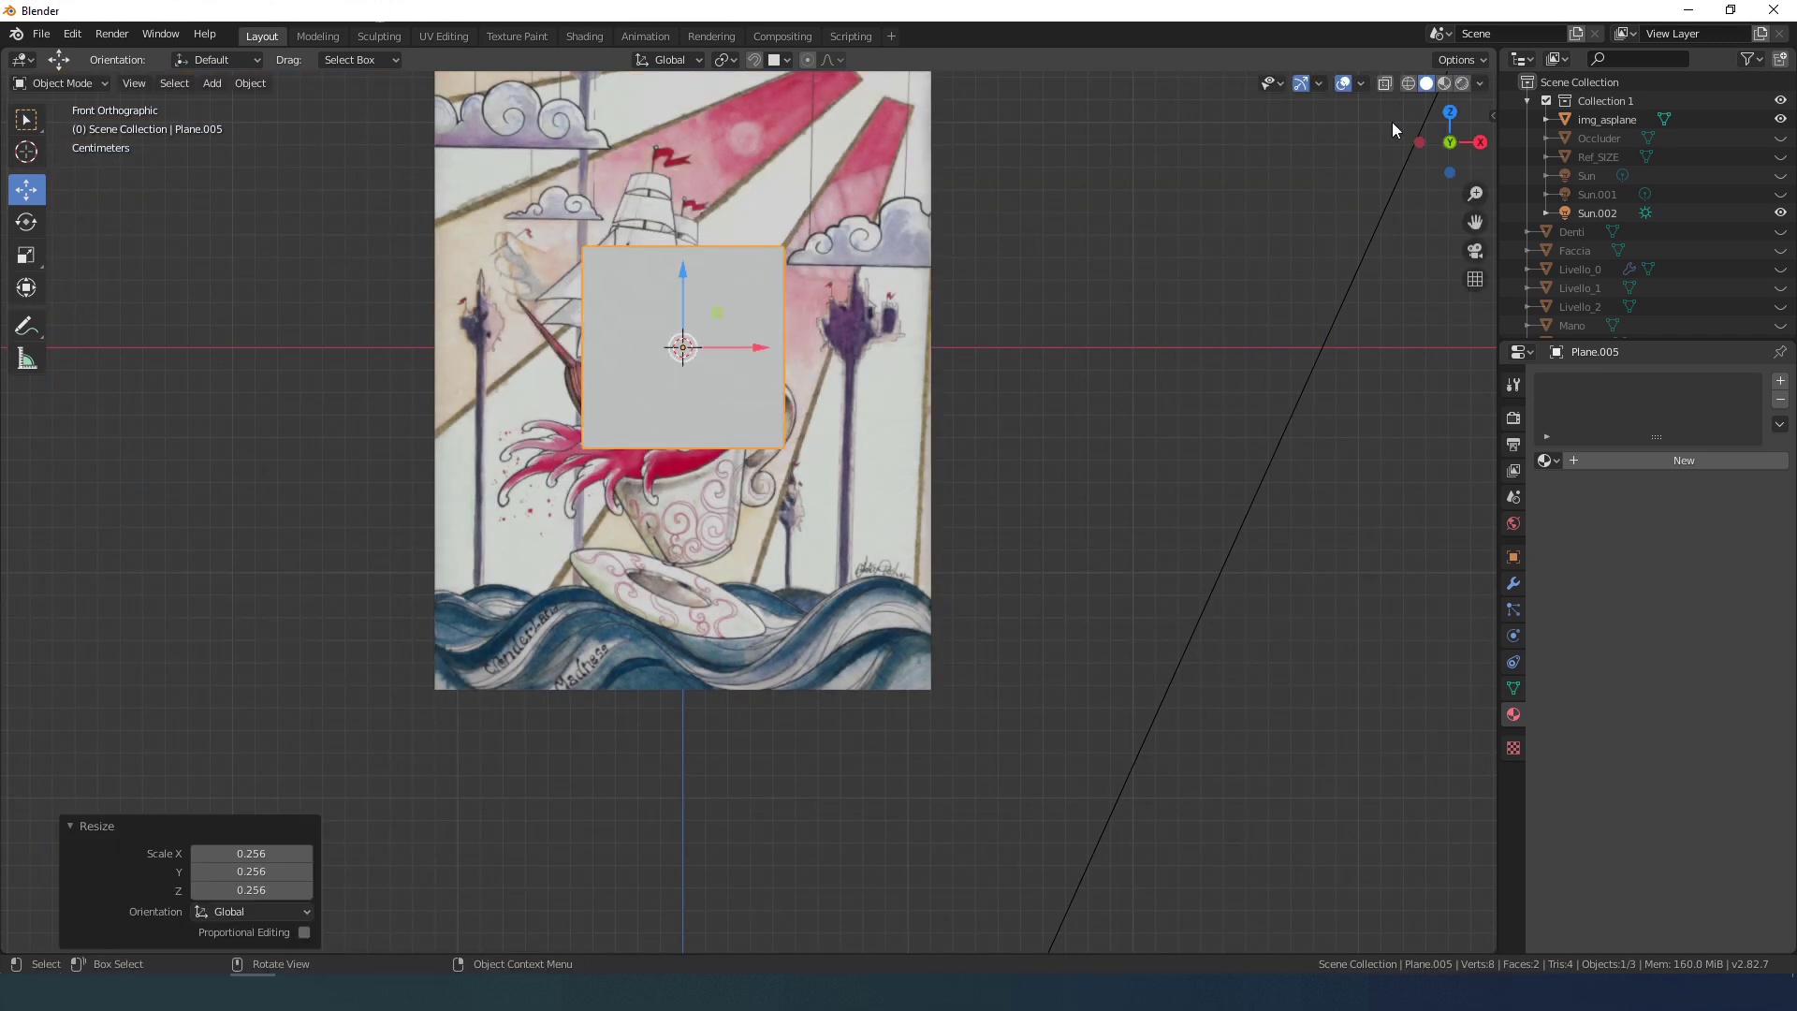
Step: Make the plane see-through with X-ray and move its geometry in Edit Mode up over the ship's sails
{"action": "left_click", "coordinate": [1385, 83]}
{"action": "key", "text": "Tab"}
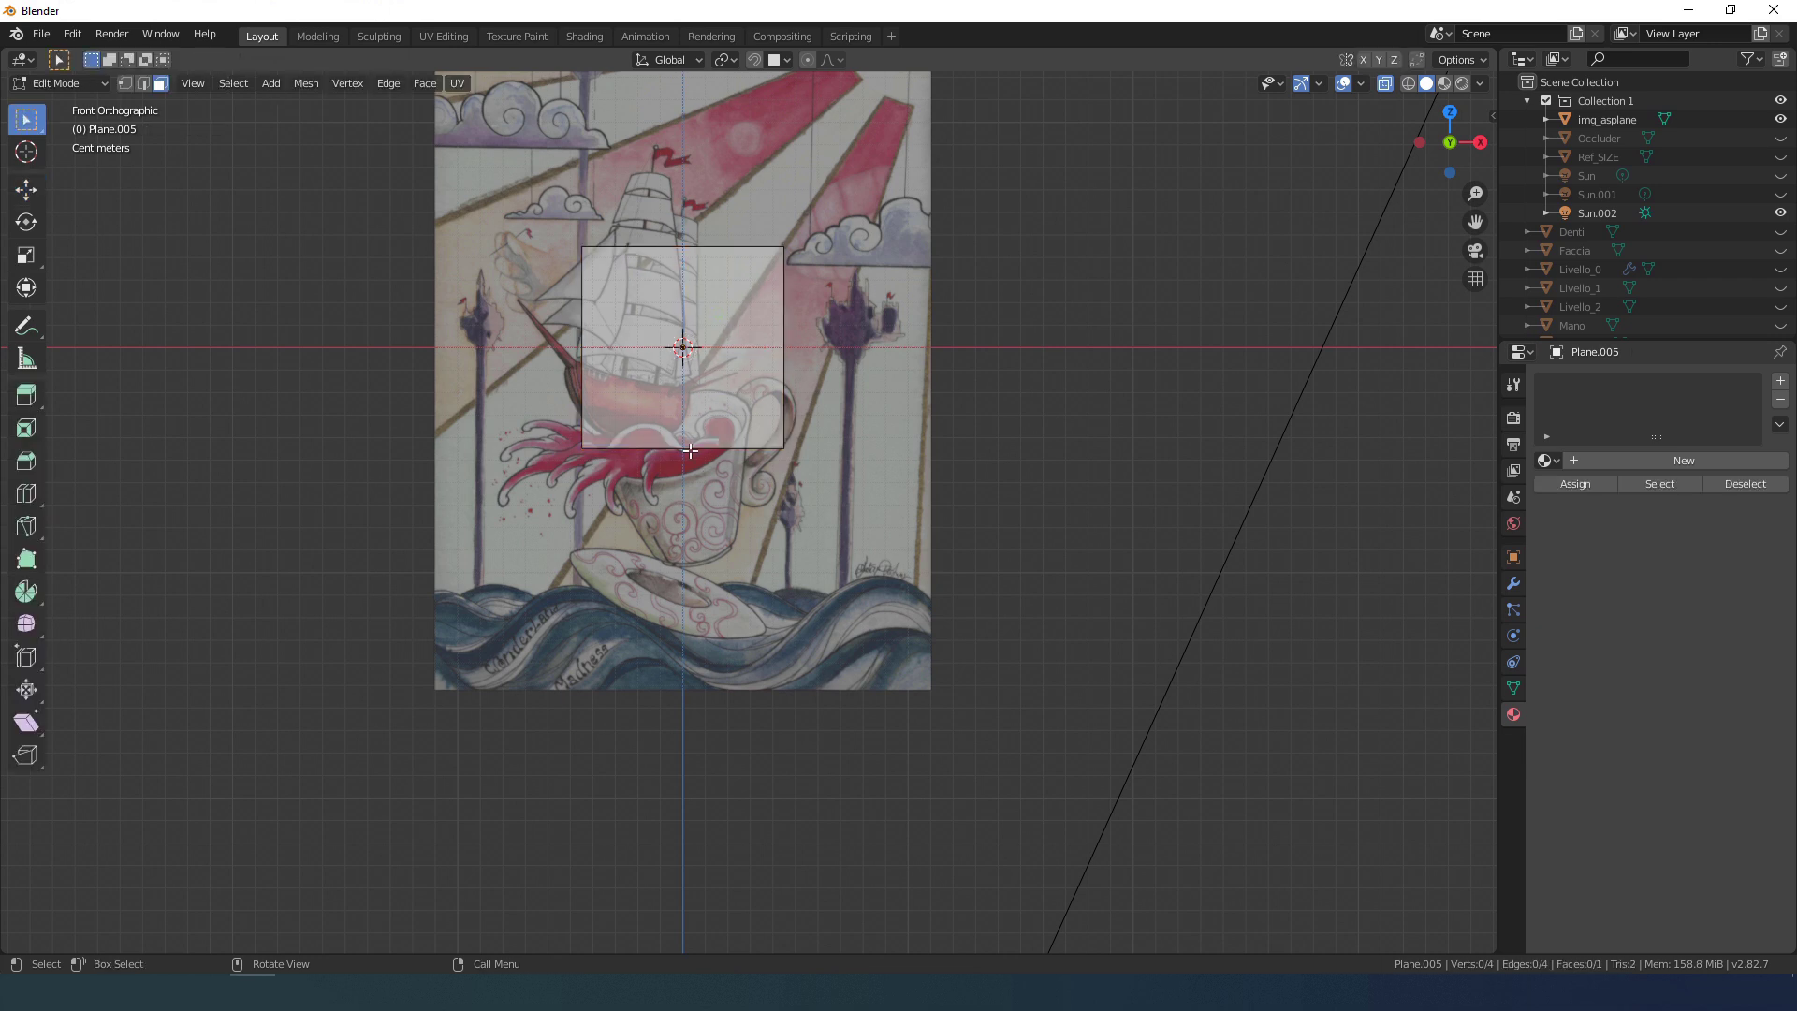
{"action": "key", "text": "2"}
{"action": "left_click", "coordinate": [660, 448]}
{"action": "key", "text": "a"}
{"action": "key", "text": "g"}
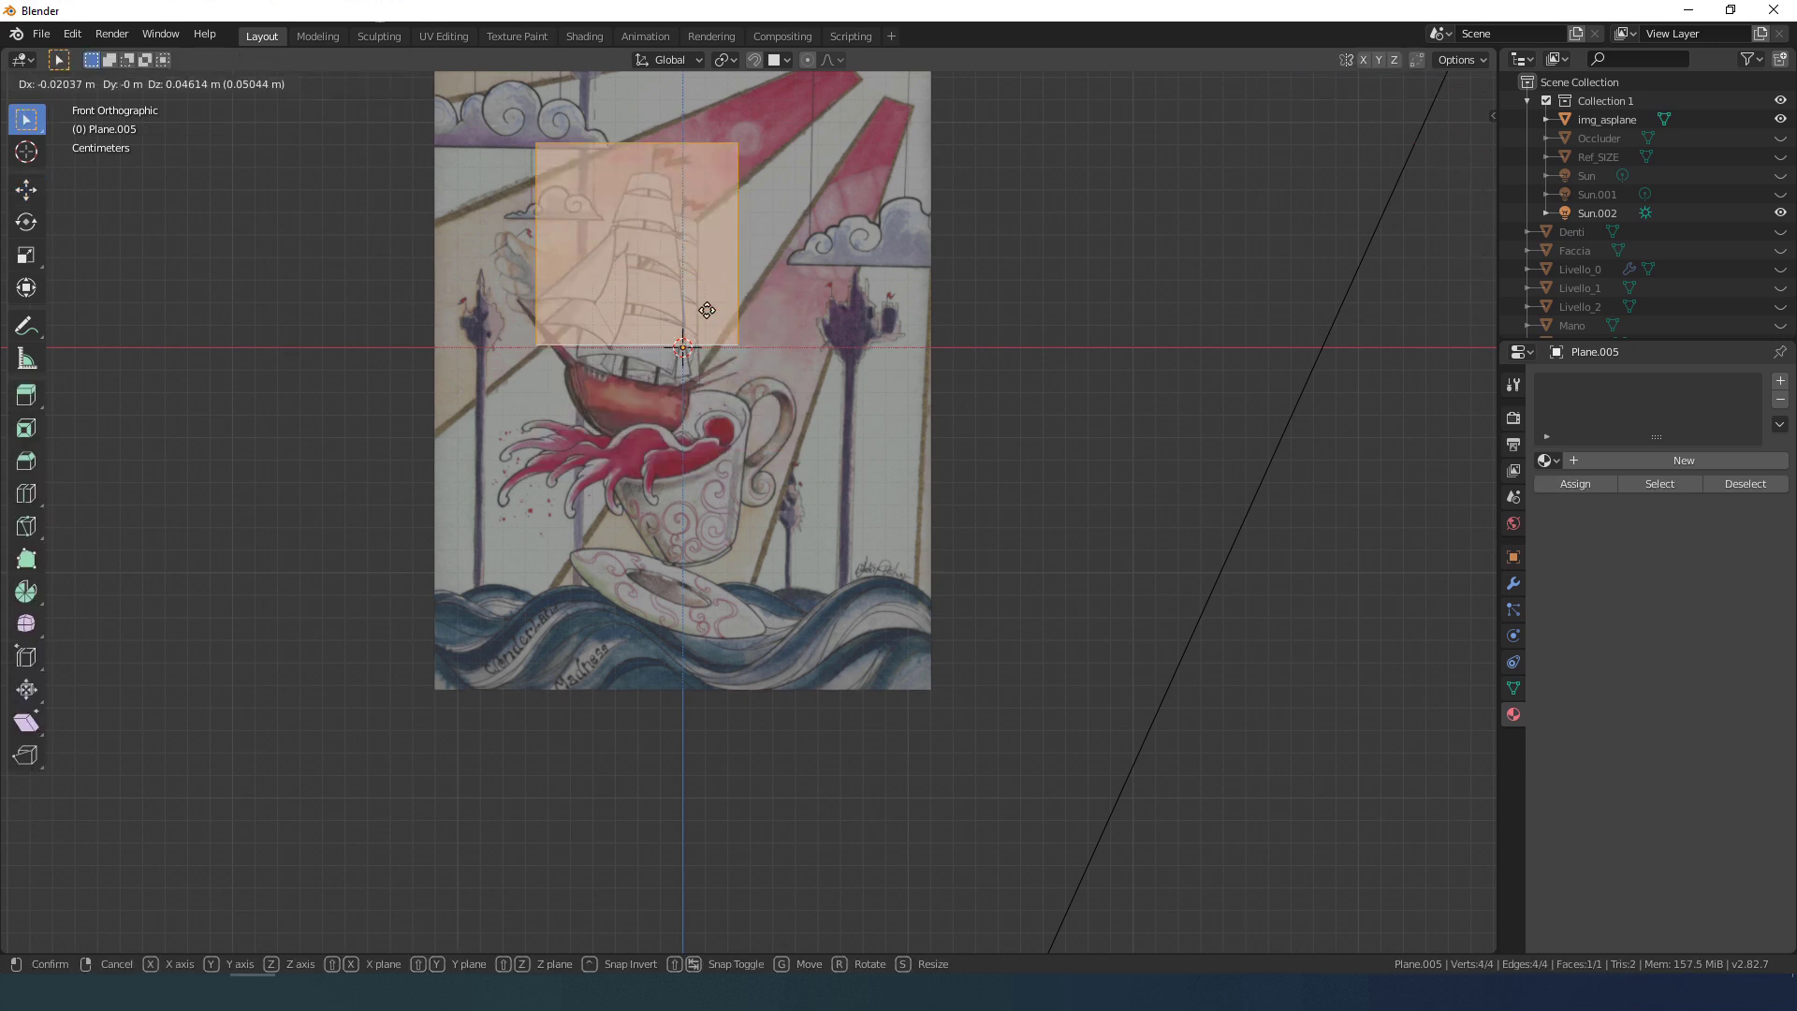
{"action": "left_click", "coordinate": [711, 301]}
Step: Move the plane's edges outward to enclose the ship, teacup and saucer in a rectangle about 0.14 by 0.231 m
{"action": "left_click", "coordinate": [693, 335]}
{"action": "key", "text": "g"}
{"action": "key", "text": "z"}
{"action": "left_click", "coordinate": [693, 635]}
{"action": "left_click", "coordinate": [743, 449]}
{"action": "key", "text": "g"}
{"action": "key", "text": "Tab"}
{"action": "left_click", "coordinate": [1386, 83]}
Step: Apply all transforms to the rectangular plane
{"action": "left_click", "coordinate": [652, 379]}
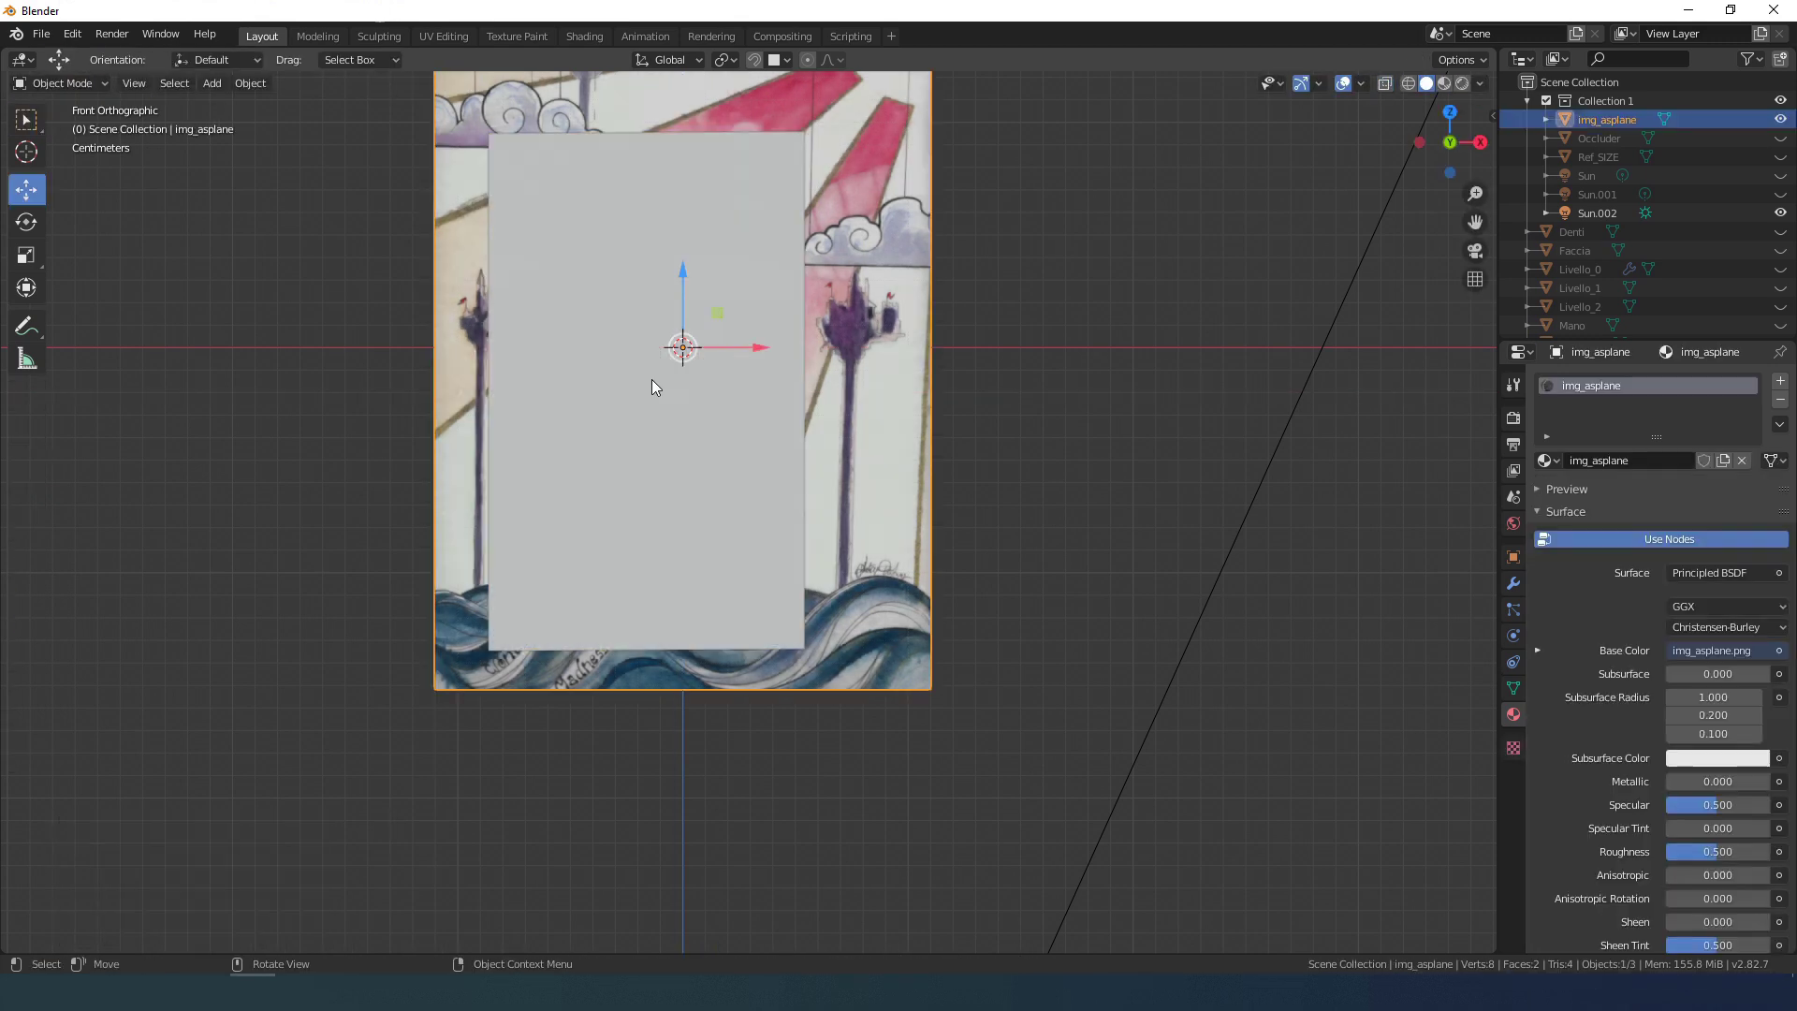
{"action": "left_click", "coordinate": [651, 379]}
{"action": "middle_click_drag", "start_coordinate": [652, 380], "coordinate": [844, 448]}
{"action": "key", "text": "n"}
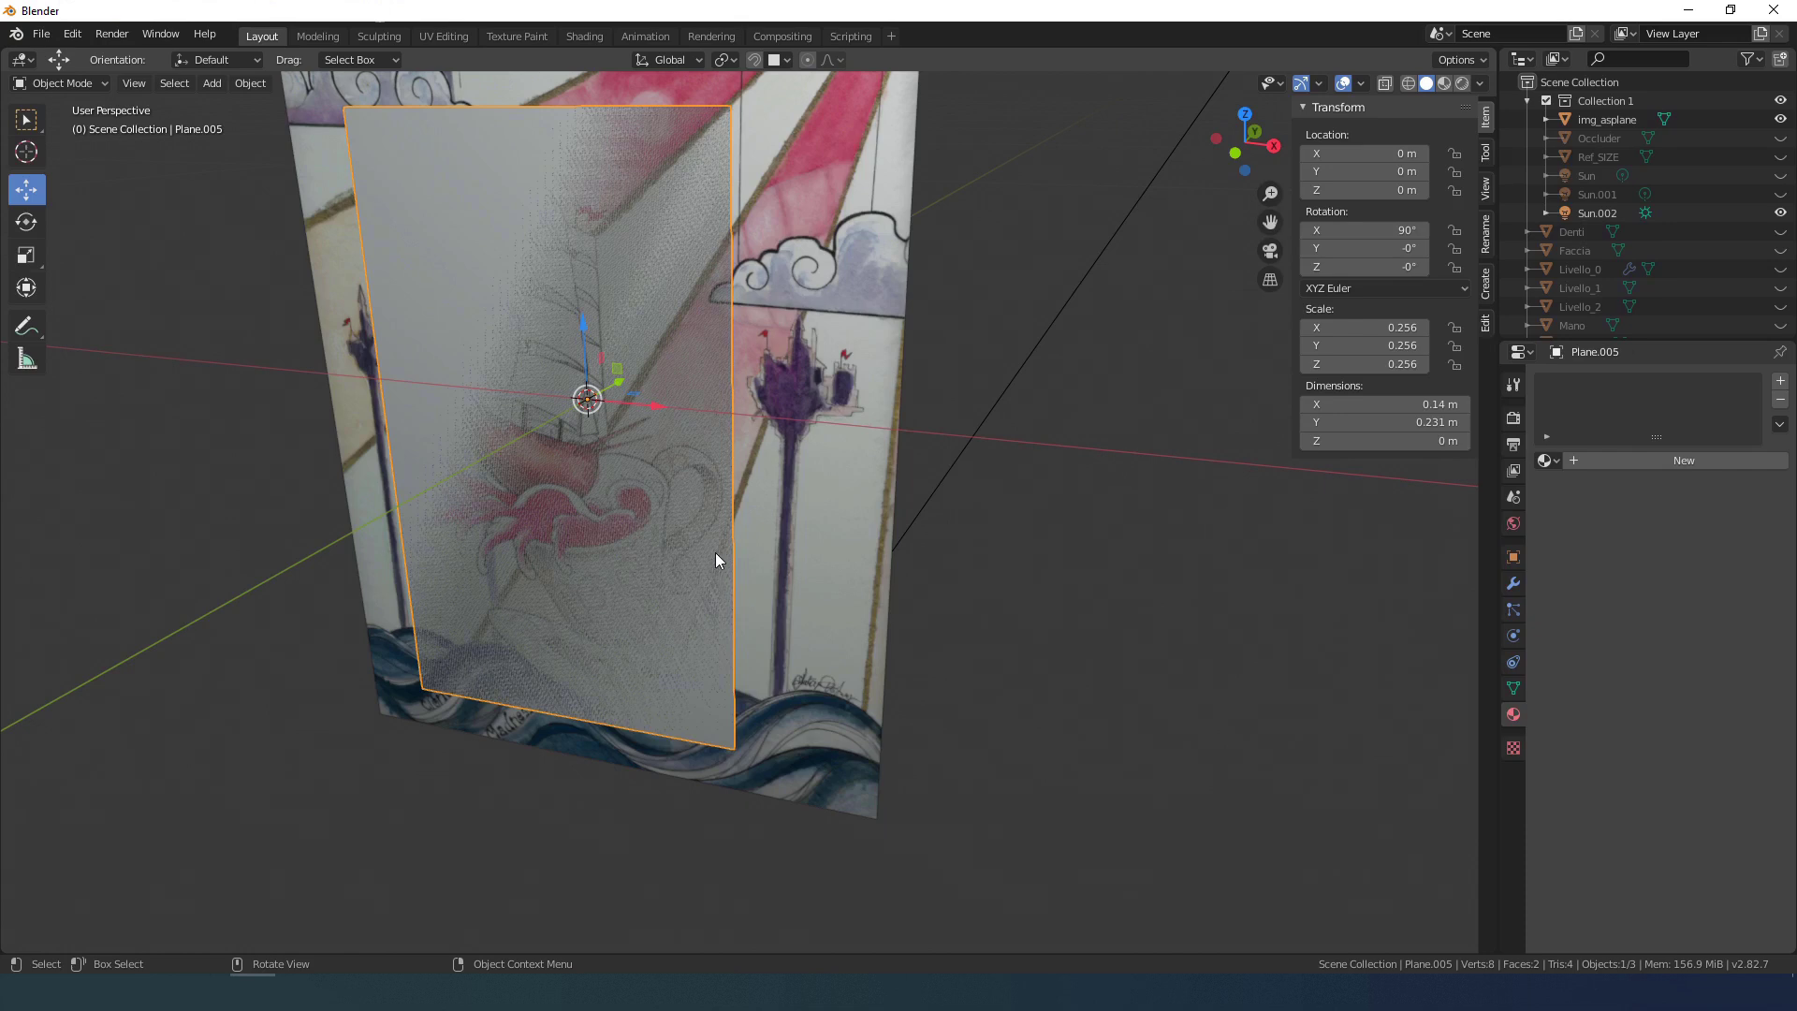
{"action": "key", "text": "ctrl+a"}
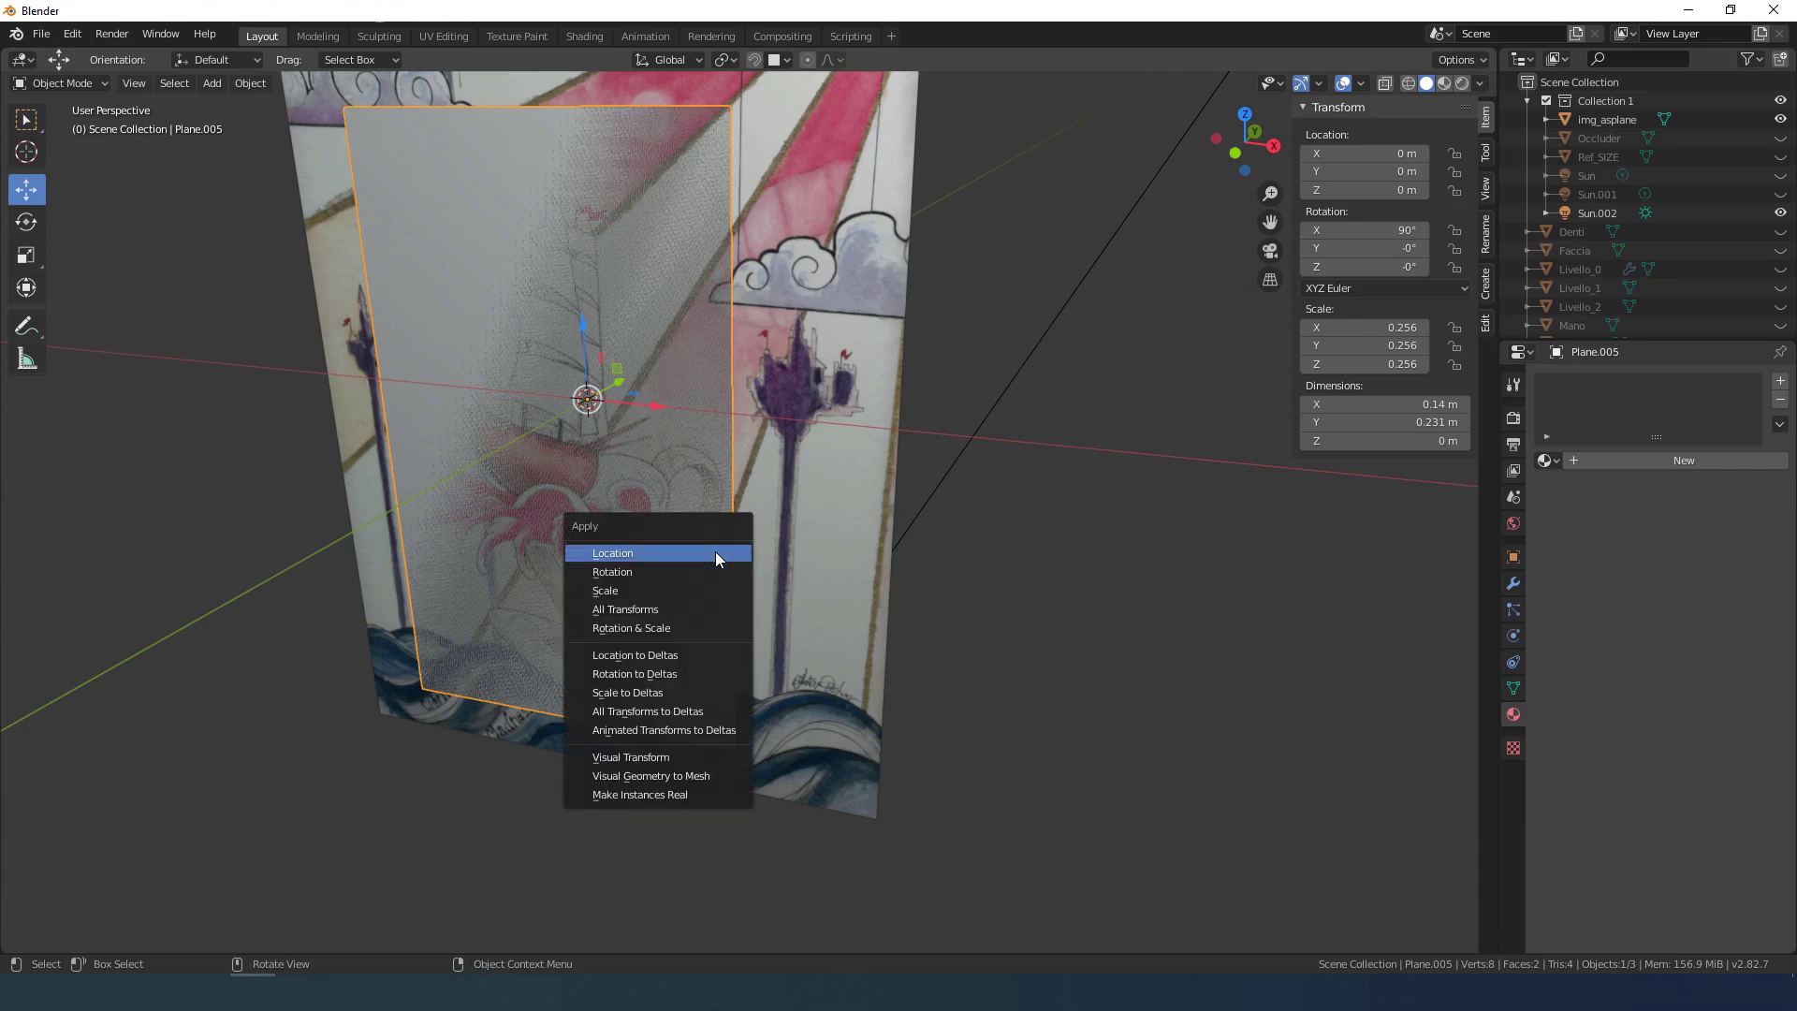
{"action": "left_click", "coordinate": [637, 615]}
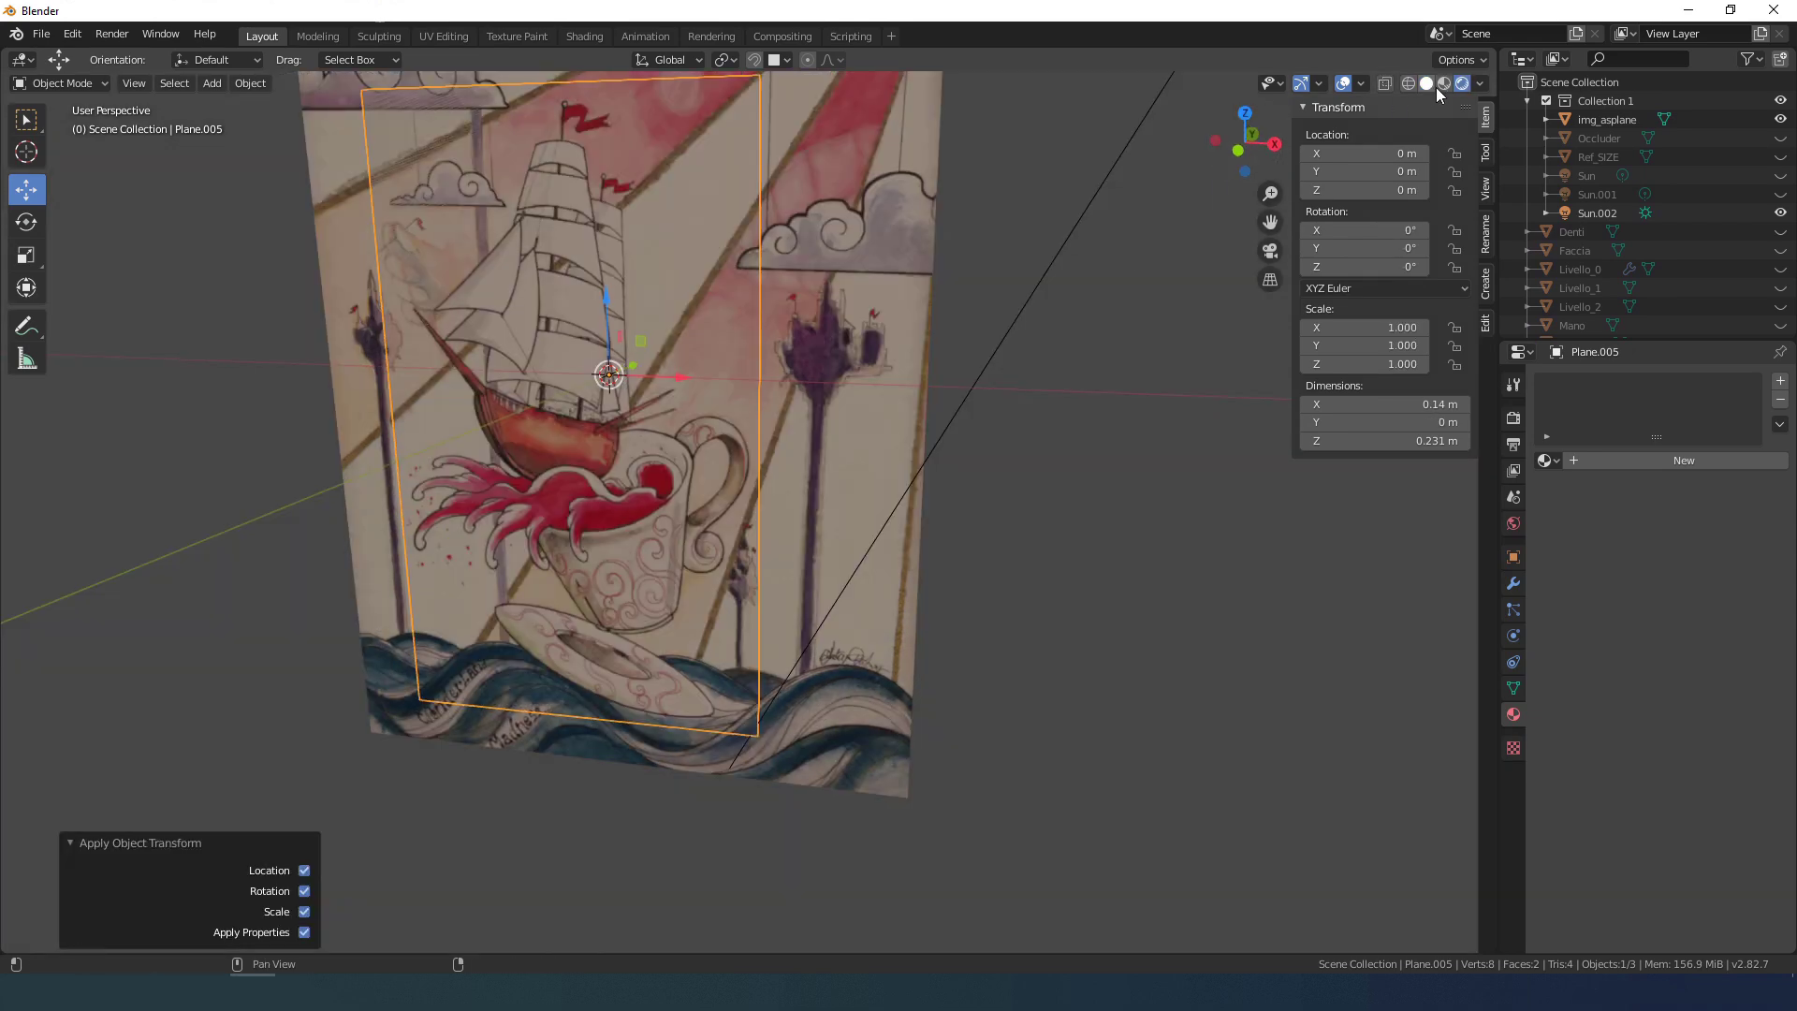
Step: Return to Solid shading, split off a second viewport area, and move the plane -0.00889 m along Y in front of the drawing
{"action": "left_click", "coordinate": [1432, 87]}
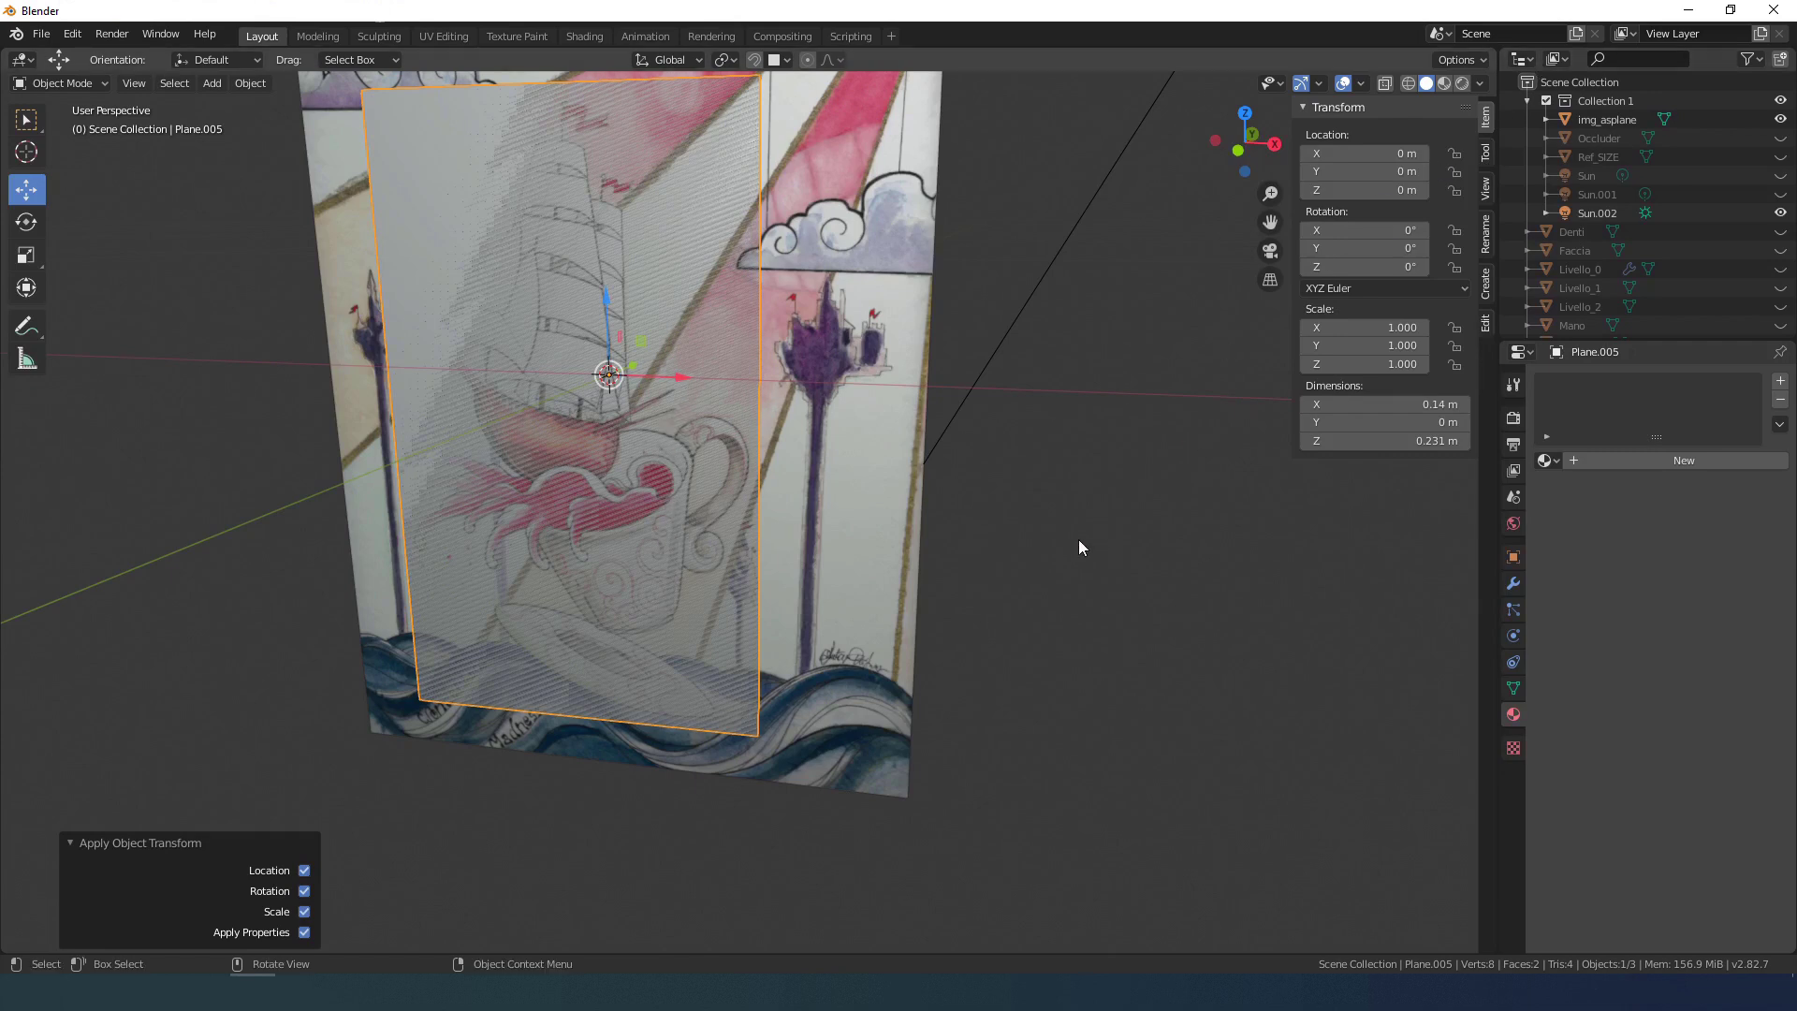
{"action": "key", "text": "n"}
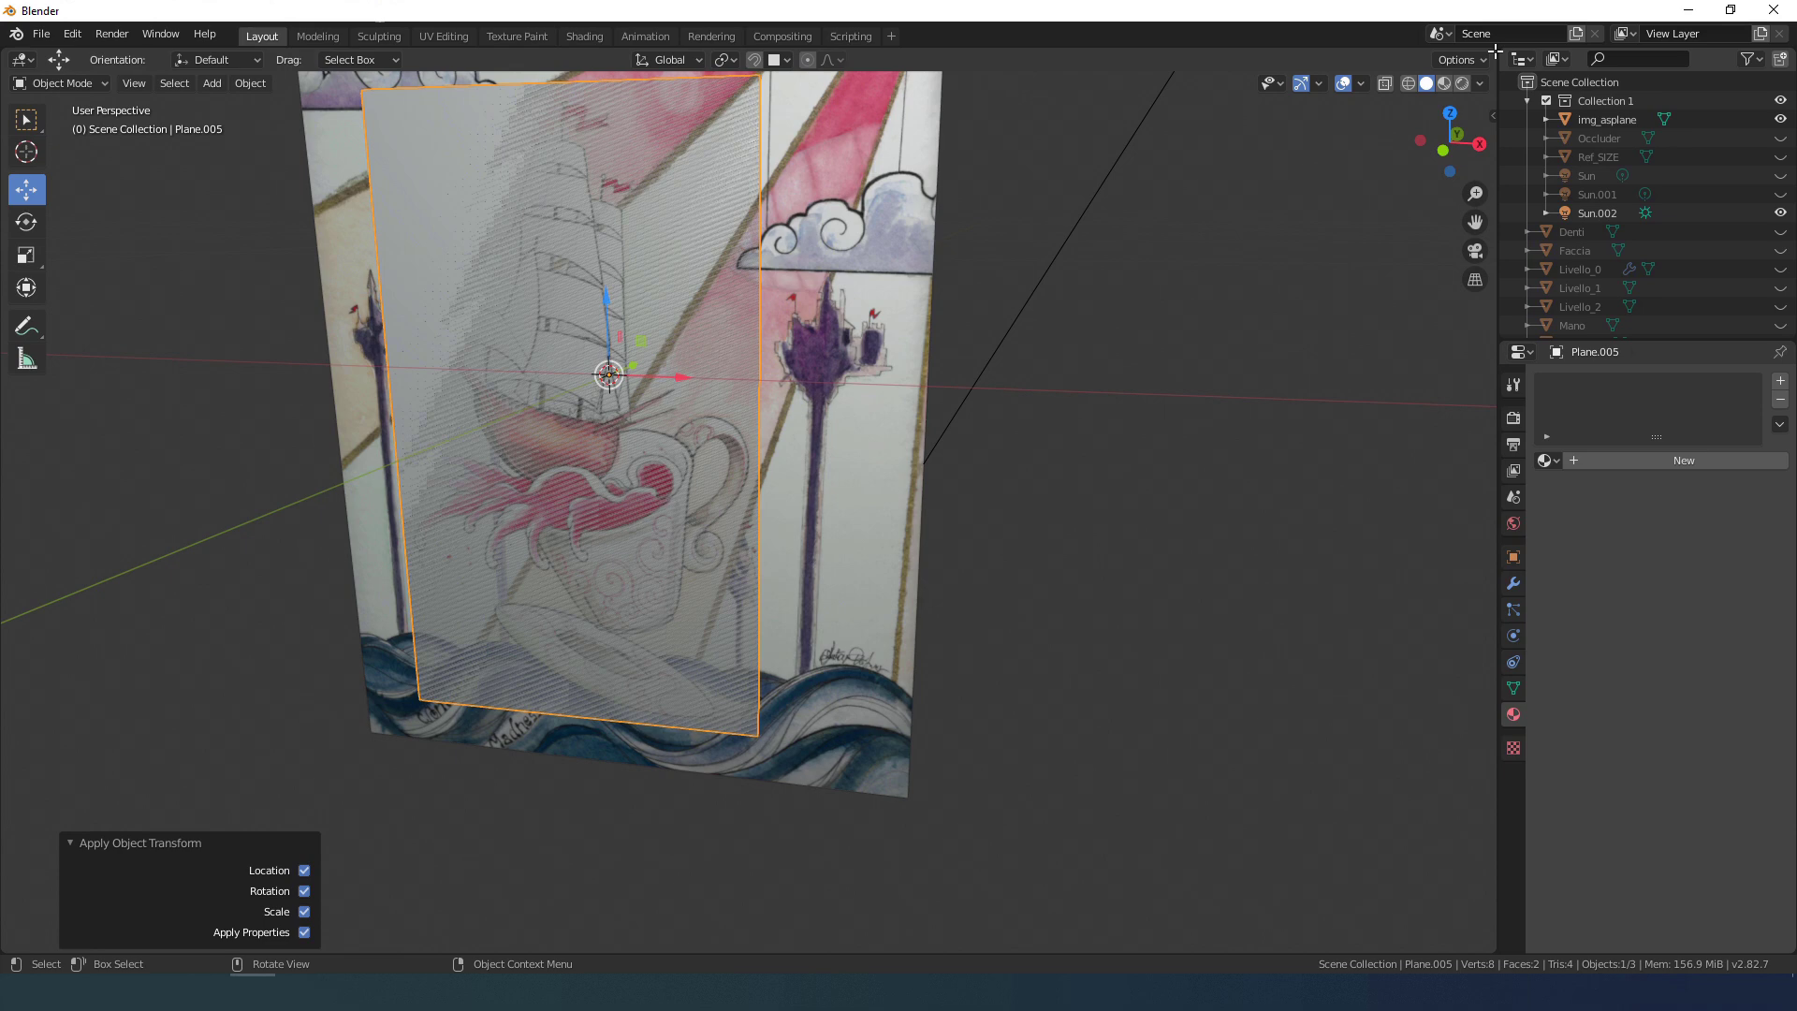
{"action": "left_click_drag", "start_coordinate": [1482, 82], "coordinate": [1112, 141]}
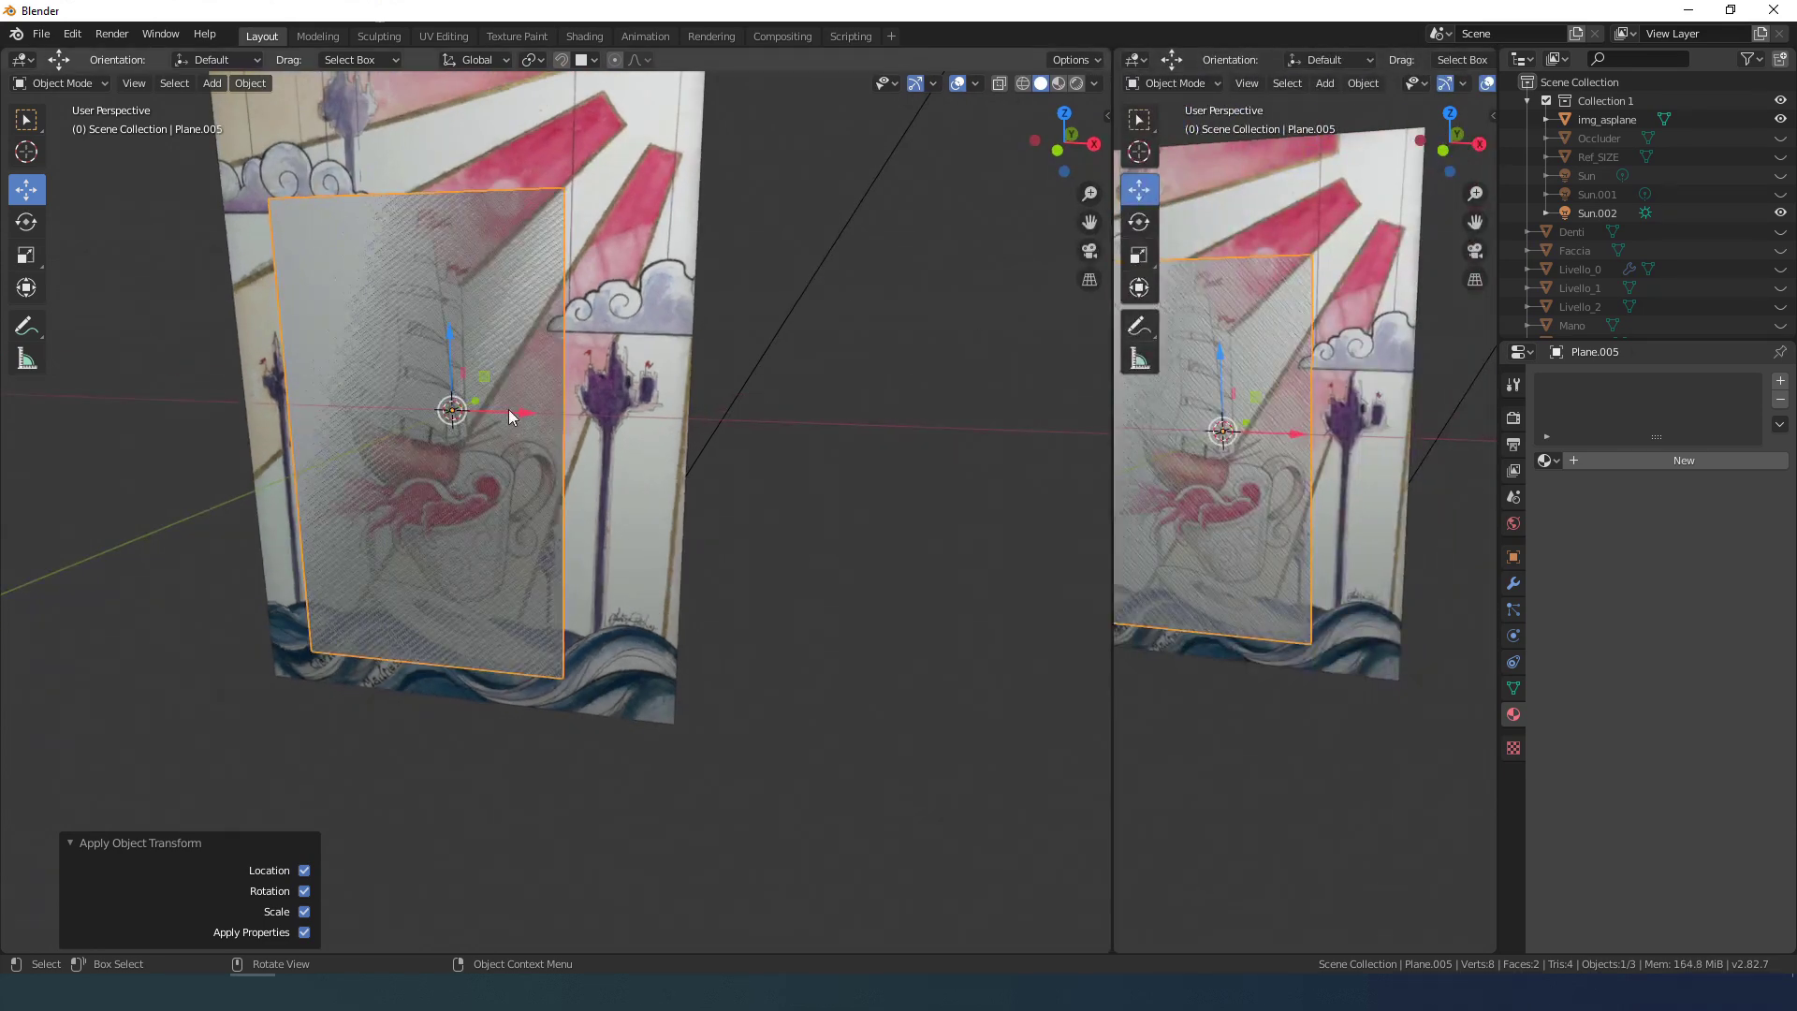
{"action": "left_click_drag", "start_coordinate": [477, 399], "coordinate": [476, 403]}
Step: Divide the new area into a Shader Editor above a UV Editor
{"action": "left_click", "coordinate": [1136, 59]}
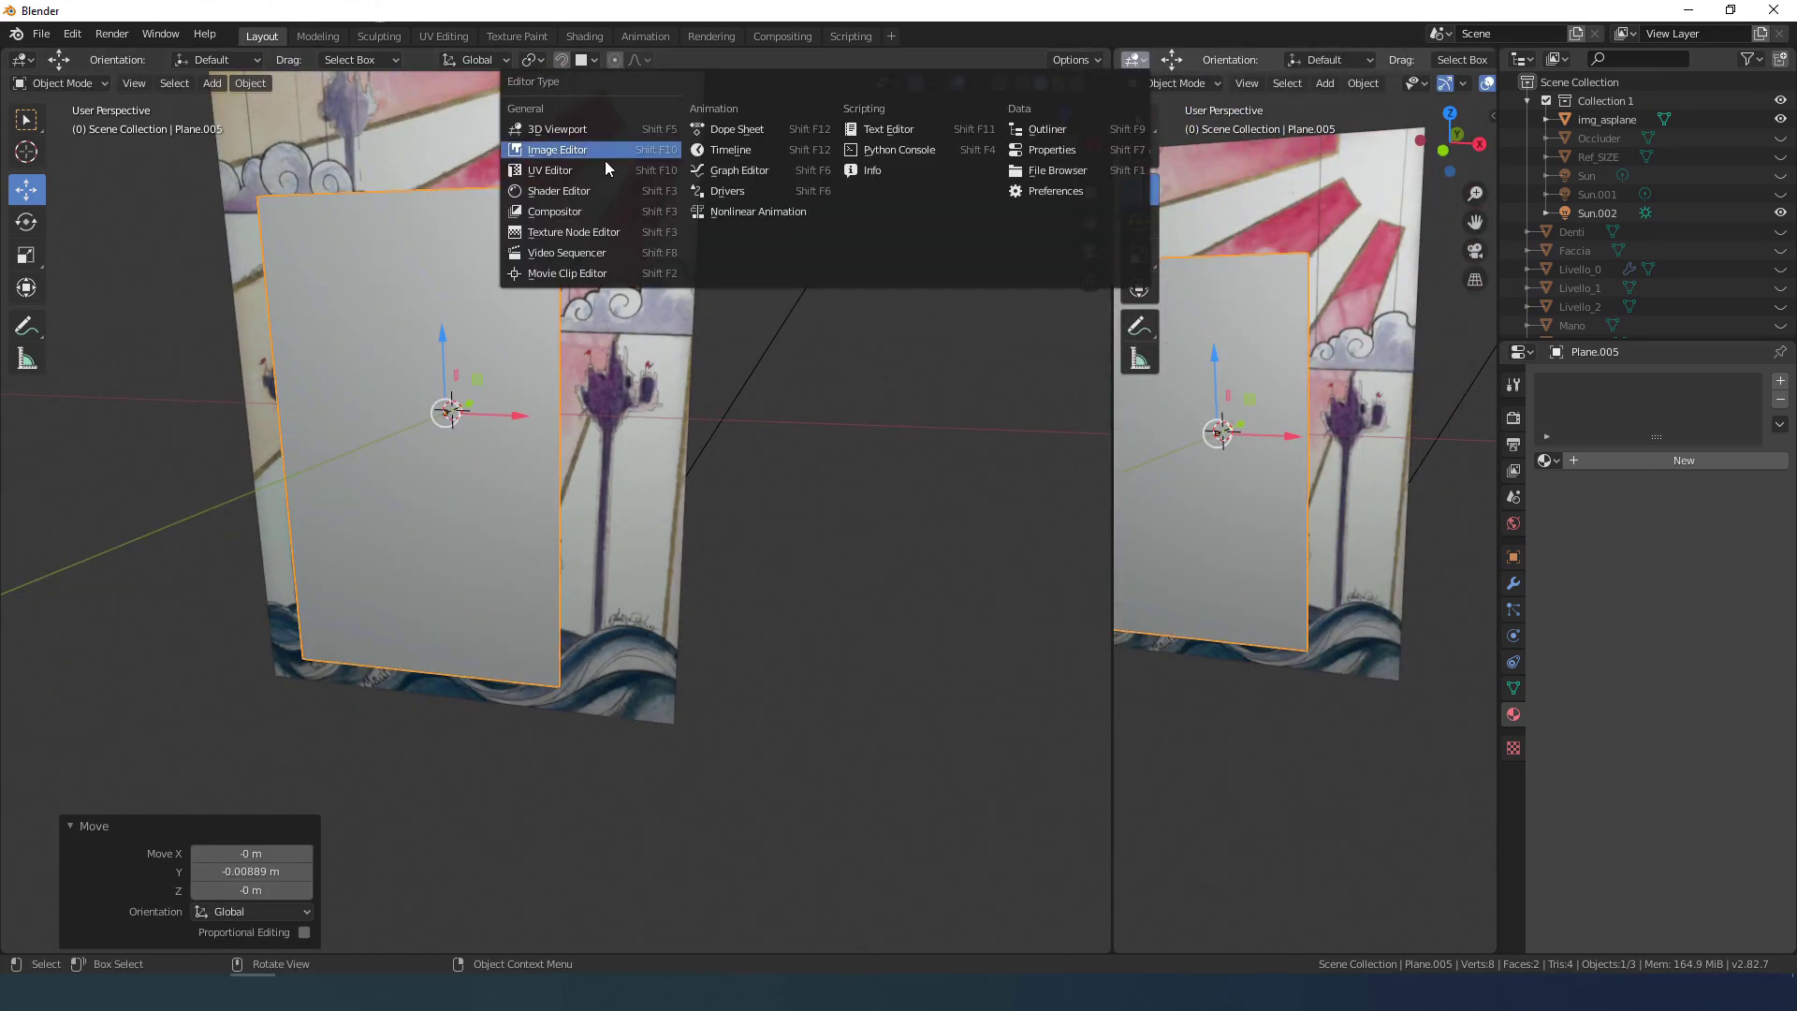
{"action": "left_click", "coordinate": [599, 171]}
{"action": "left_click_drag", "start_coordinate": [1118, 55], "coordinate": [1124, 498]}
{"action": "left_click", "coordinate": [1136, 59]}
{"action": "left_click", "coordinate": [580, 191]}
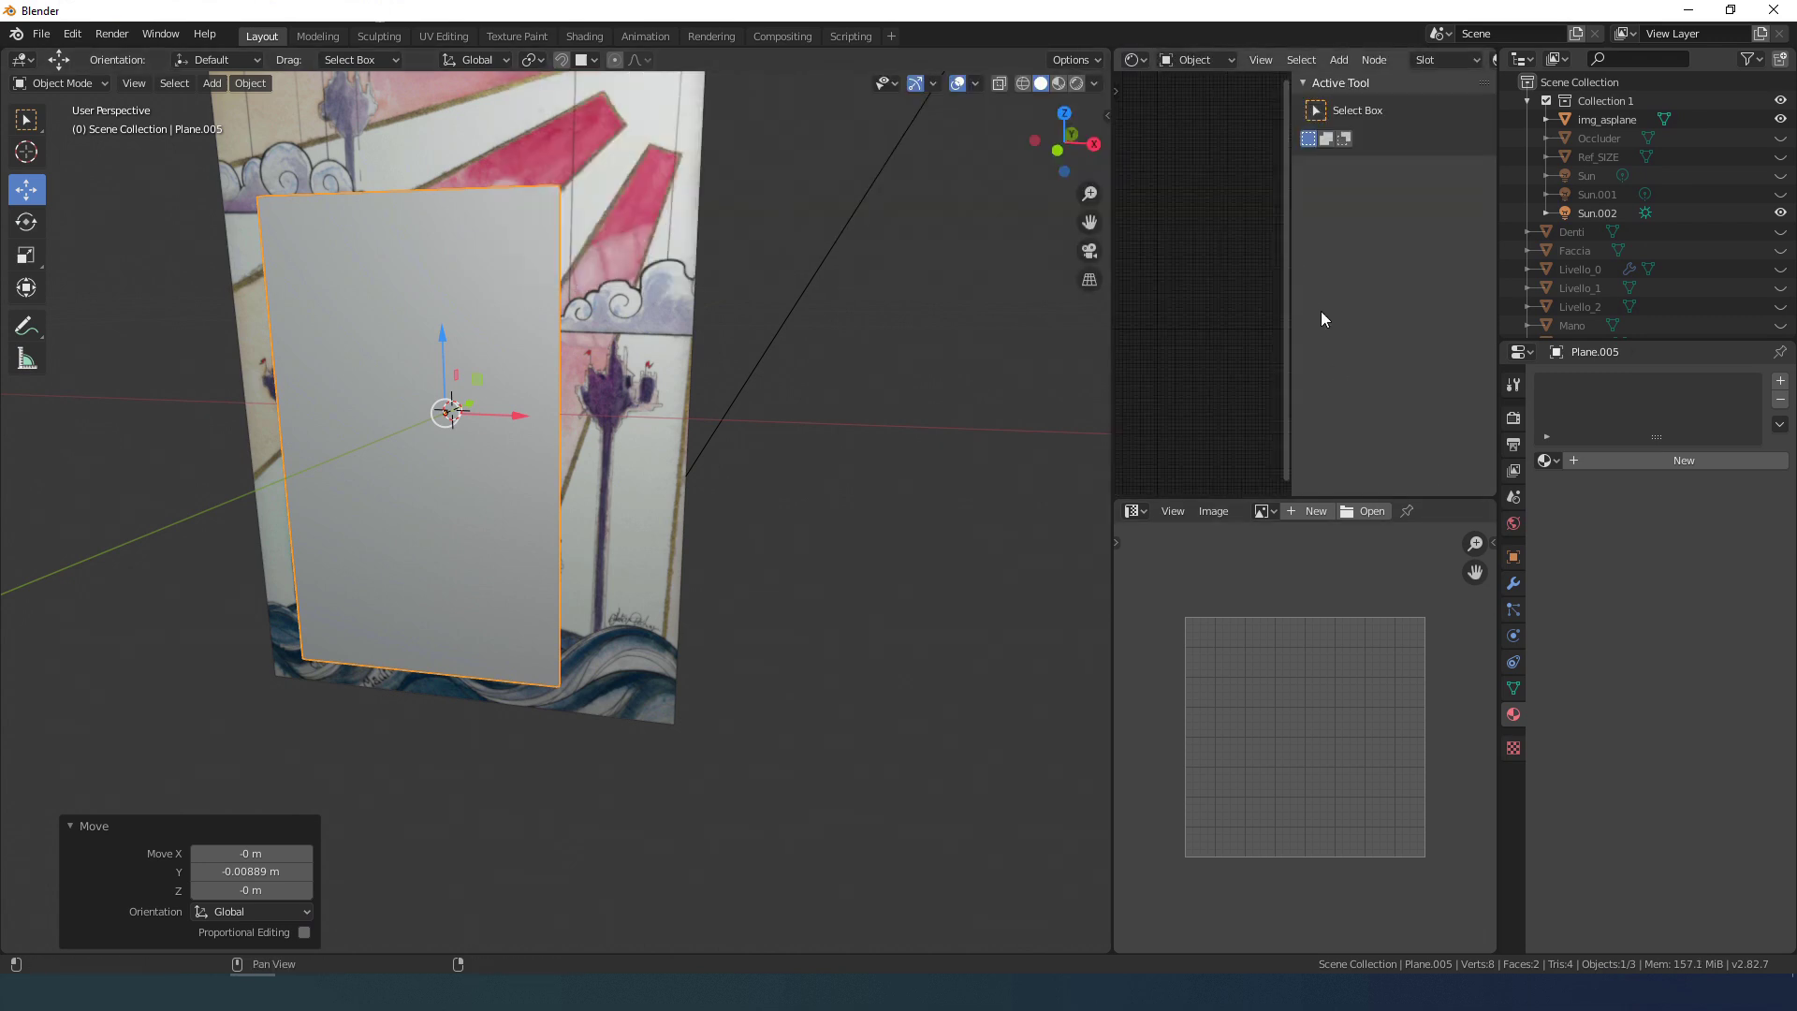
{"action": "key", "text": "n"}
Step: Assign the existing General material to the rectangular plane
{"action": "left_click", "coordinate": [1543, 461]}
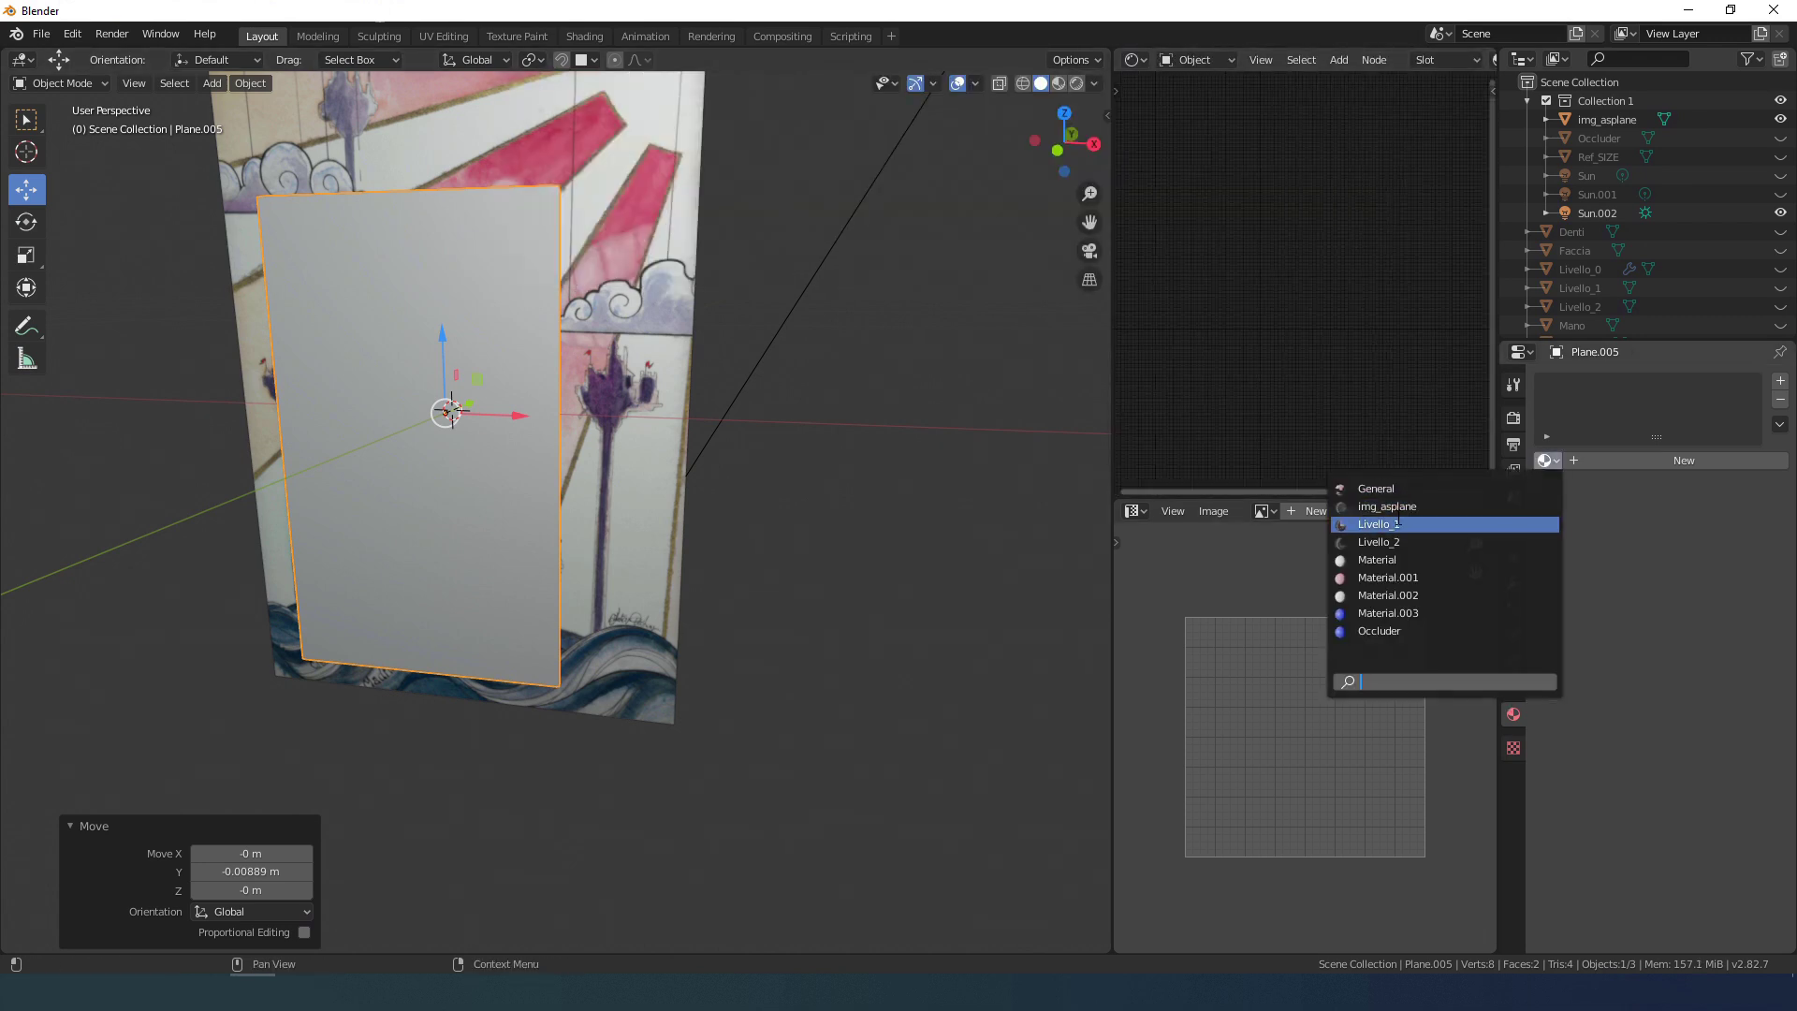
{"action": "left_click", "coordinate": [1407, 486]}
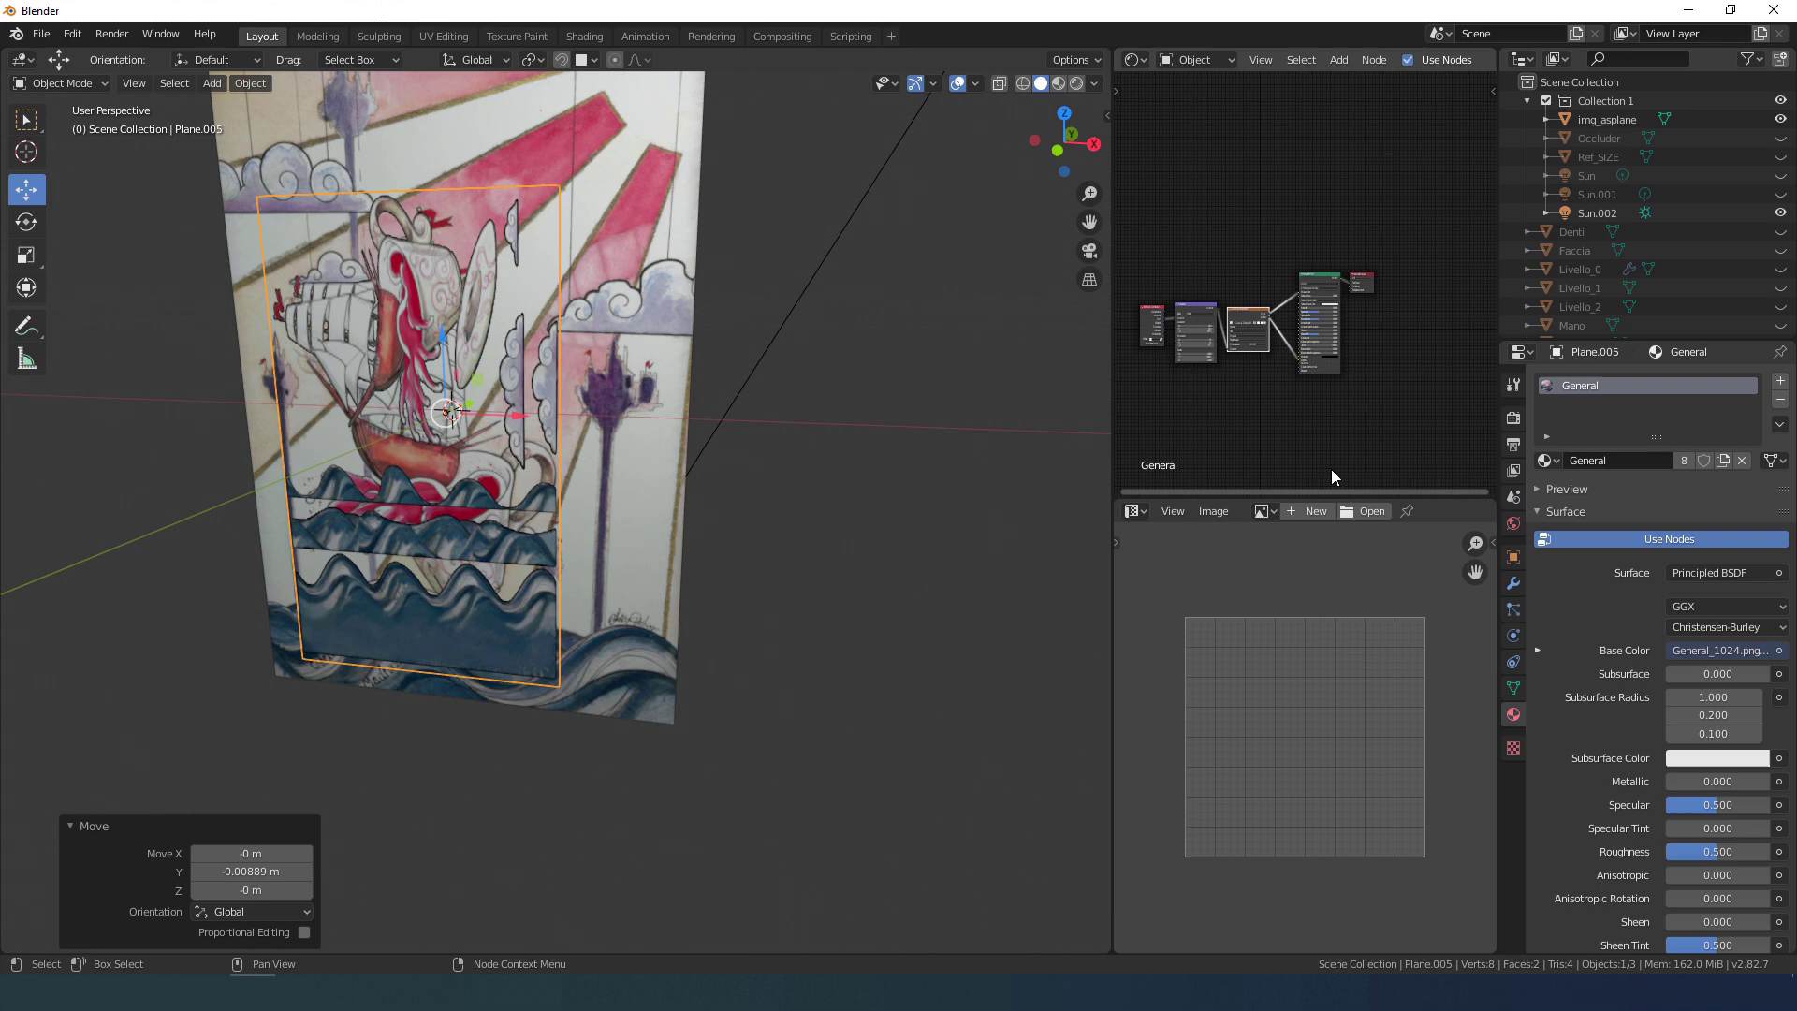
{"action": "scroll", "coordinate": [553, 514], "scroll_direction": "up", "scroll_amount": 5}
{"action": "middle_click_drag", "start_coordinate": [545, 490], "coordinate": [805, 458]}
{"action": "scroll", "coordinate": [824, 449], "scroll_direction": "down", "scroll_amount": 6}
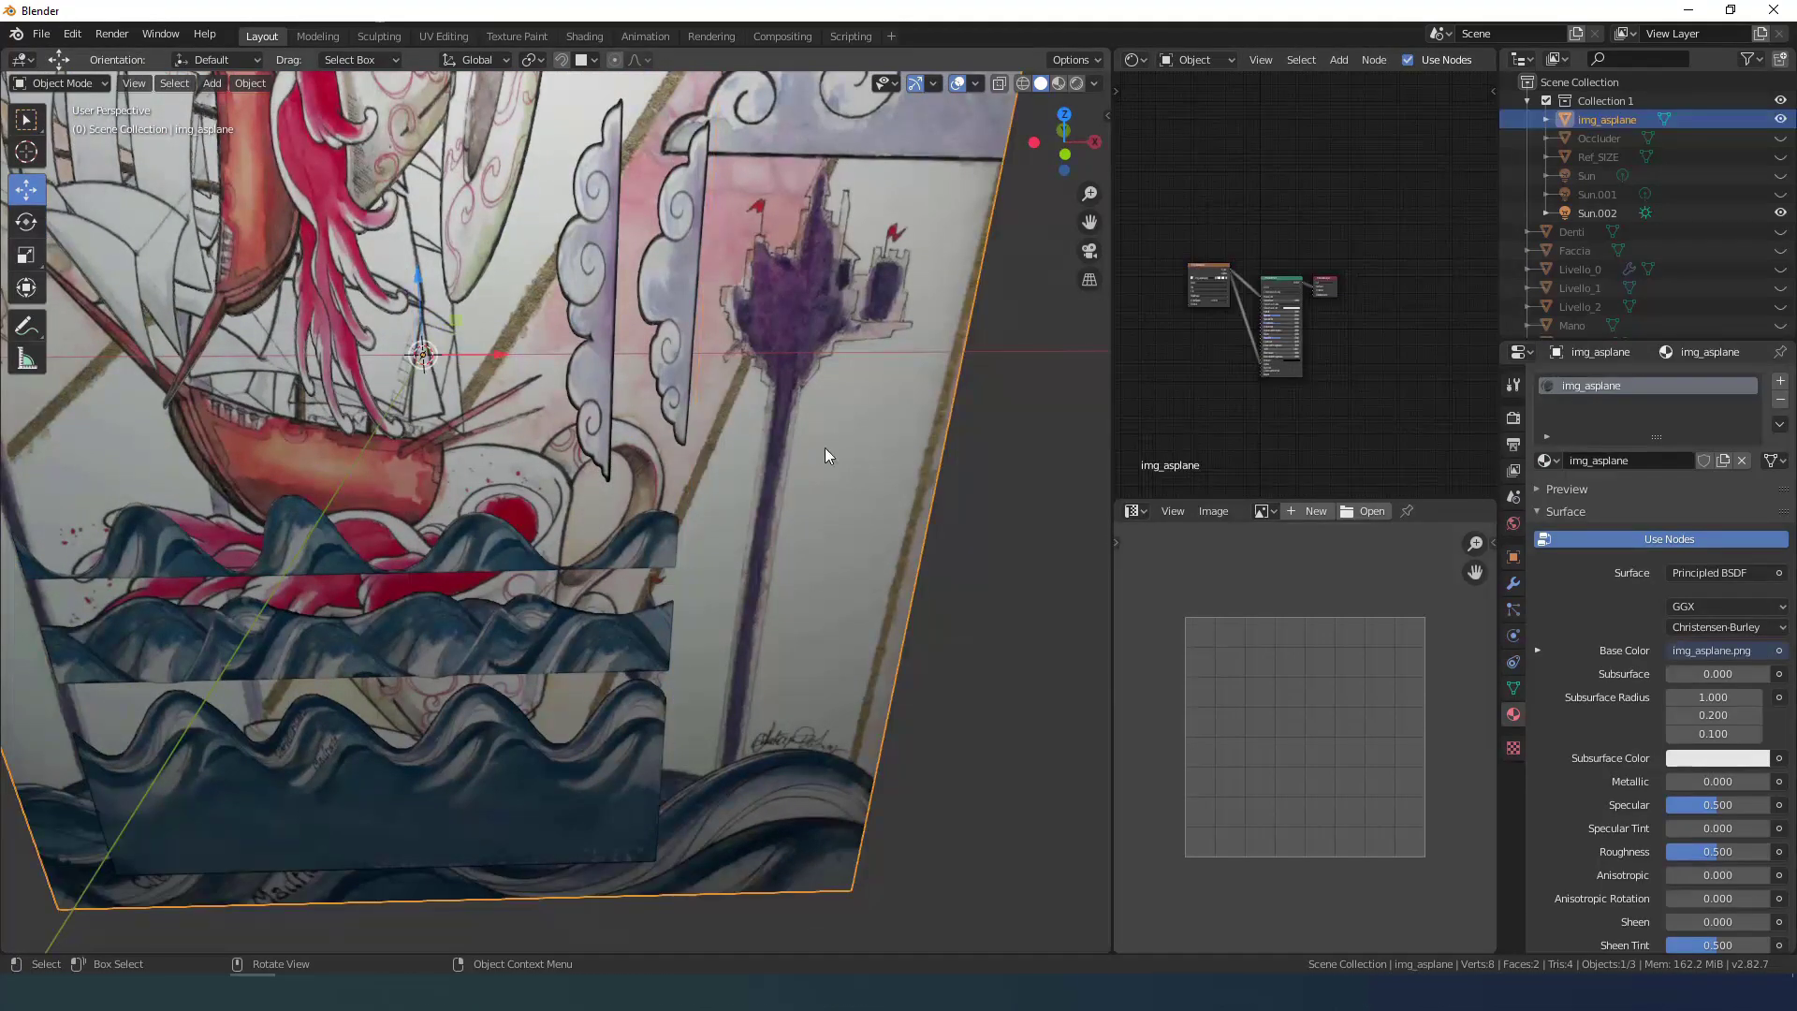
Step: Unwrap the rectangular plane's face in Edit Mode
{"action": "key", "text": "Tab"}
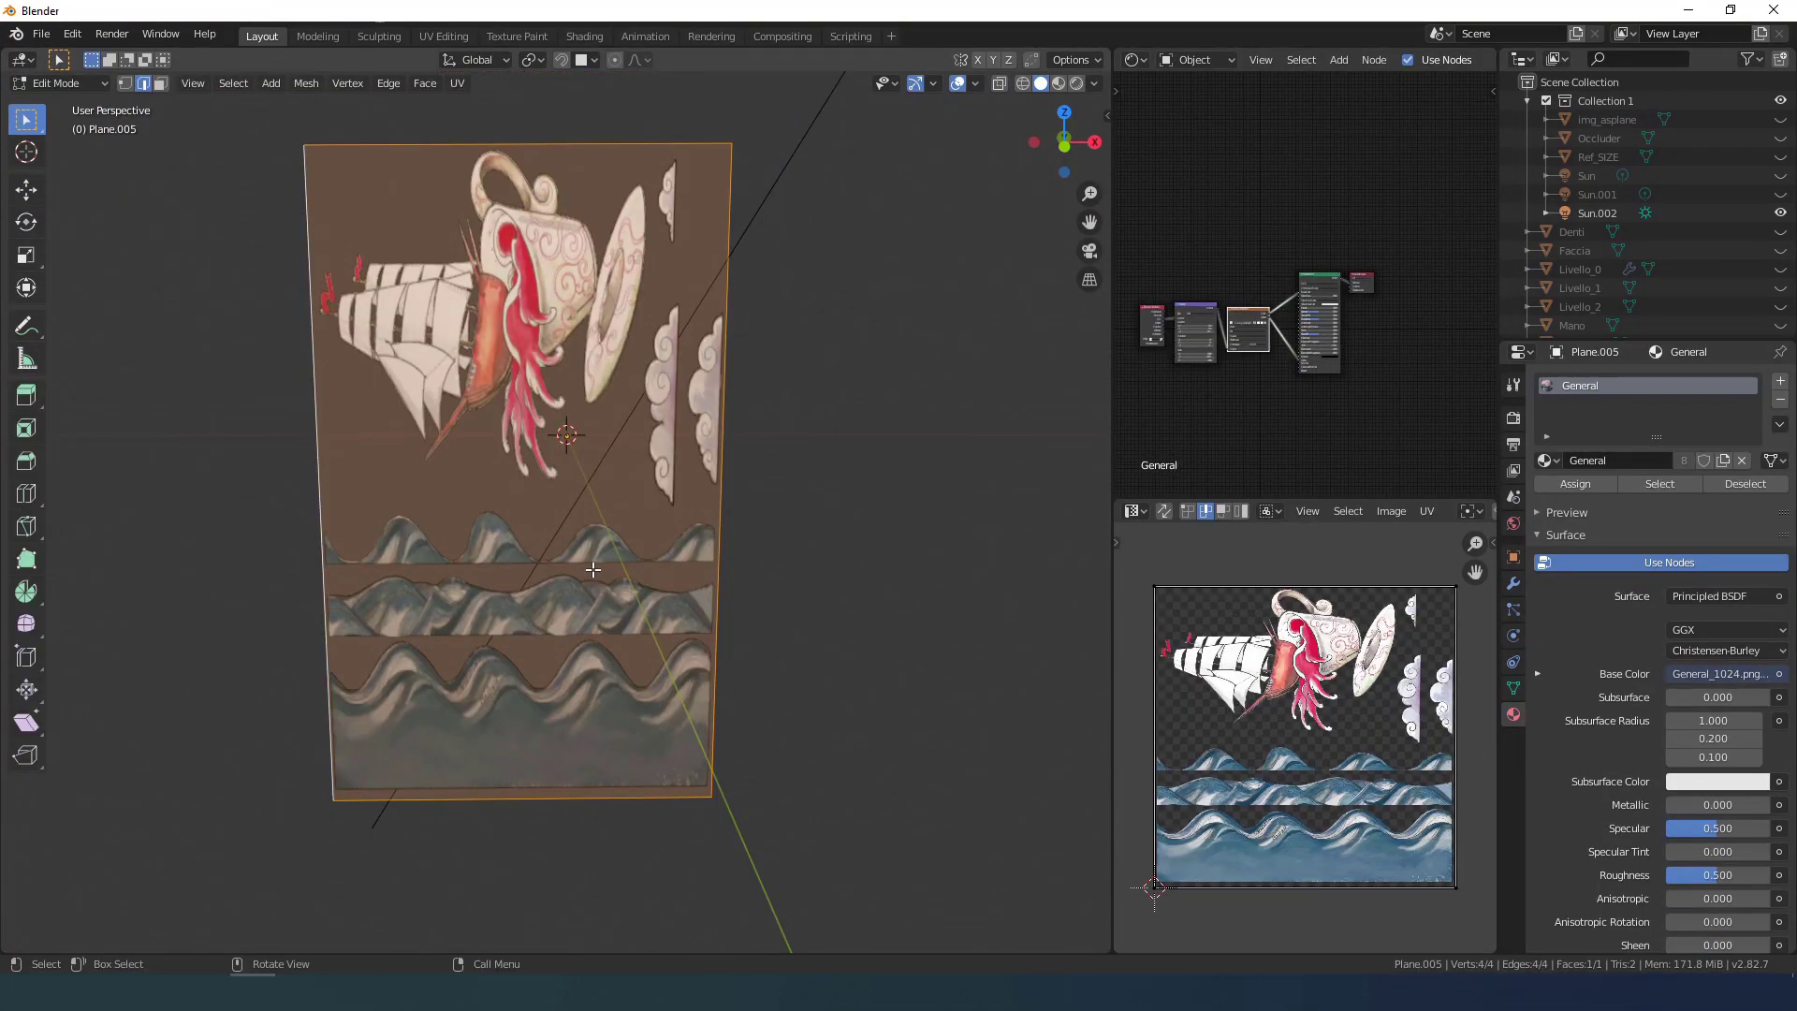
{"action": "key", "text": "u"}
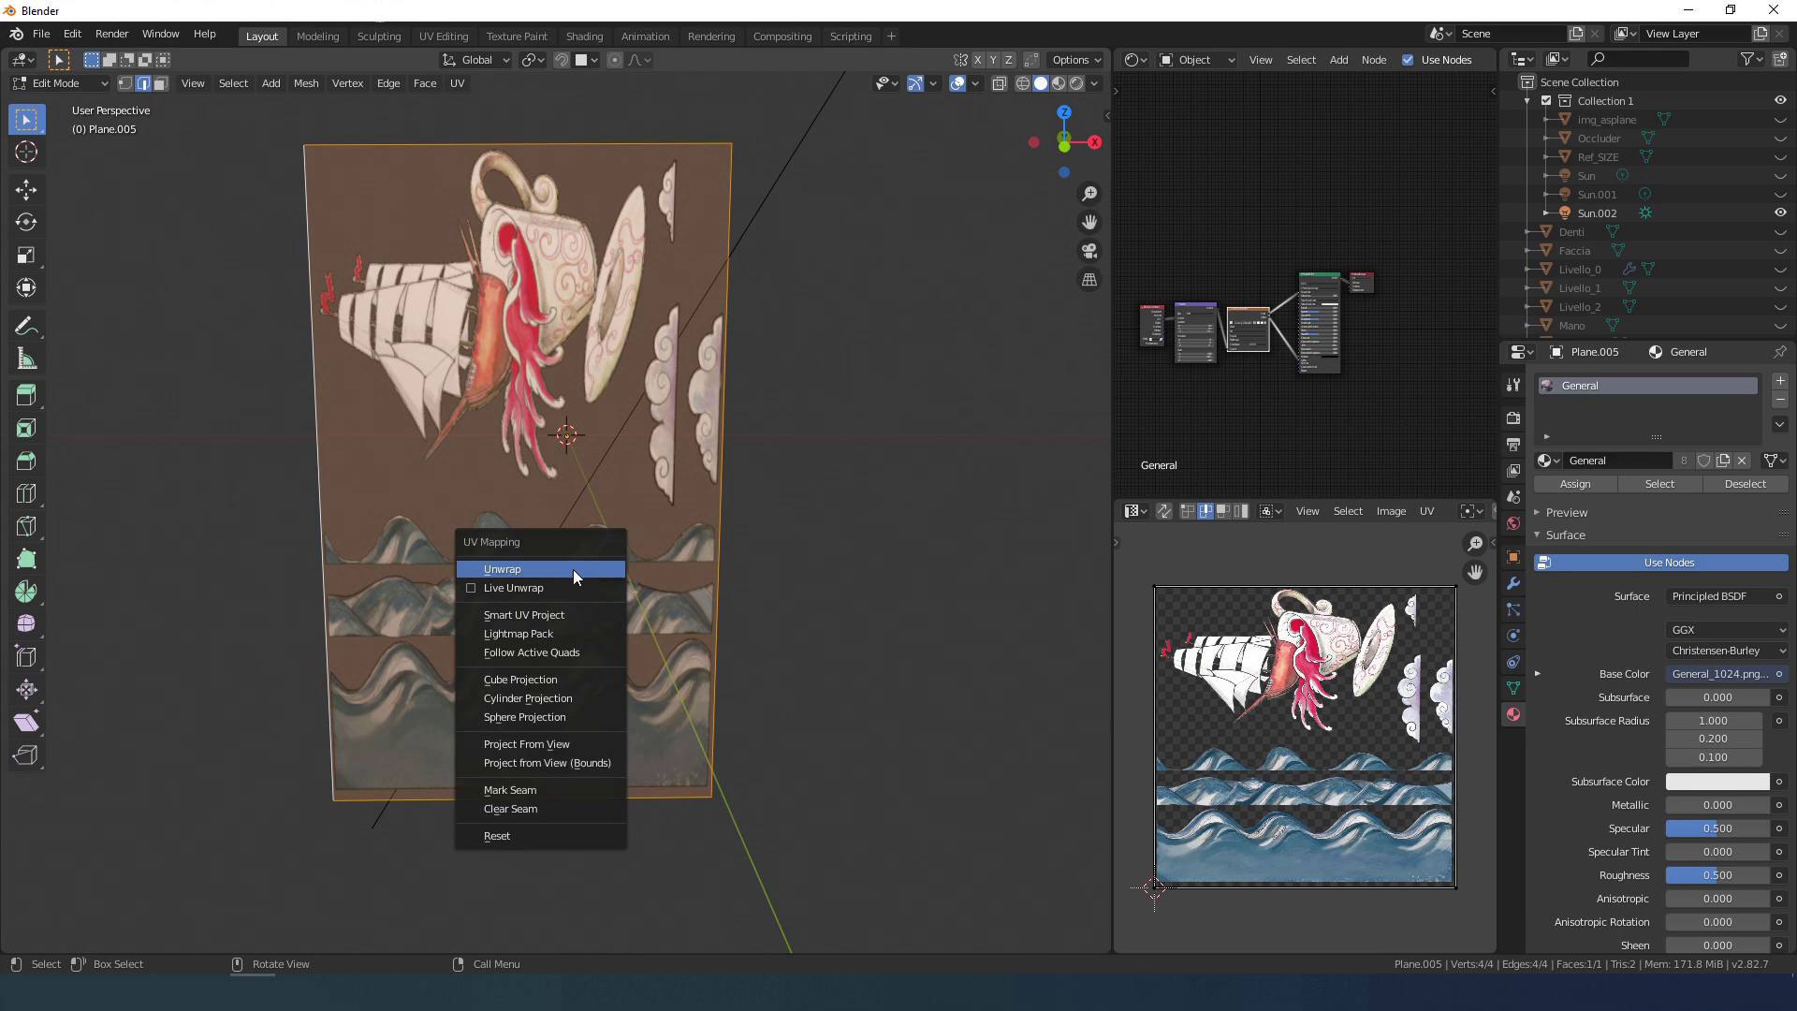
{"action": "left_click", "coordinate": [573, 569]}
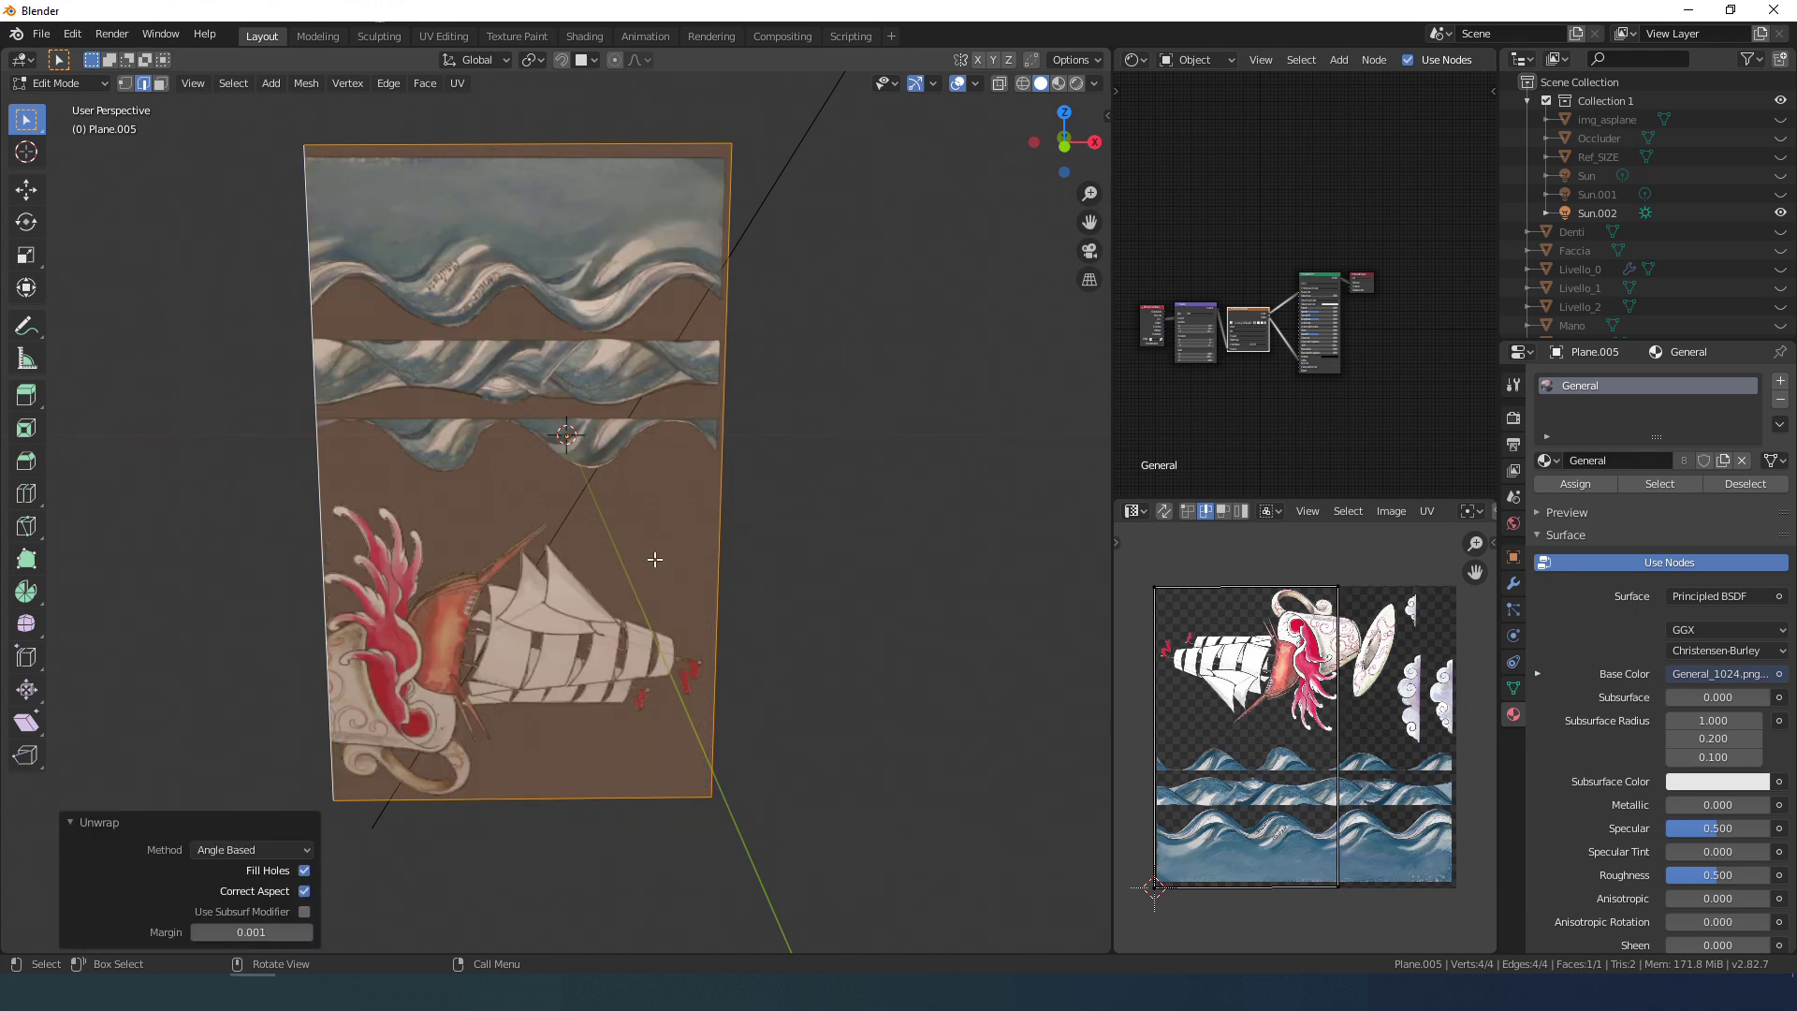
{"action": "middle_click_drag", "start_coordinate": [604, 503], "coordinate": [506, 511]}
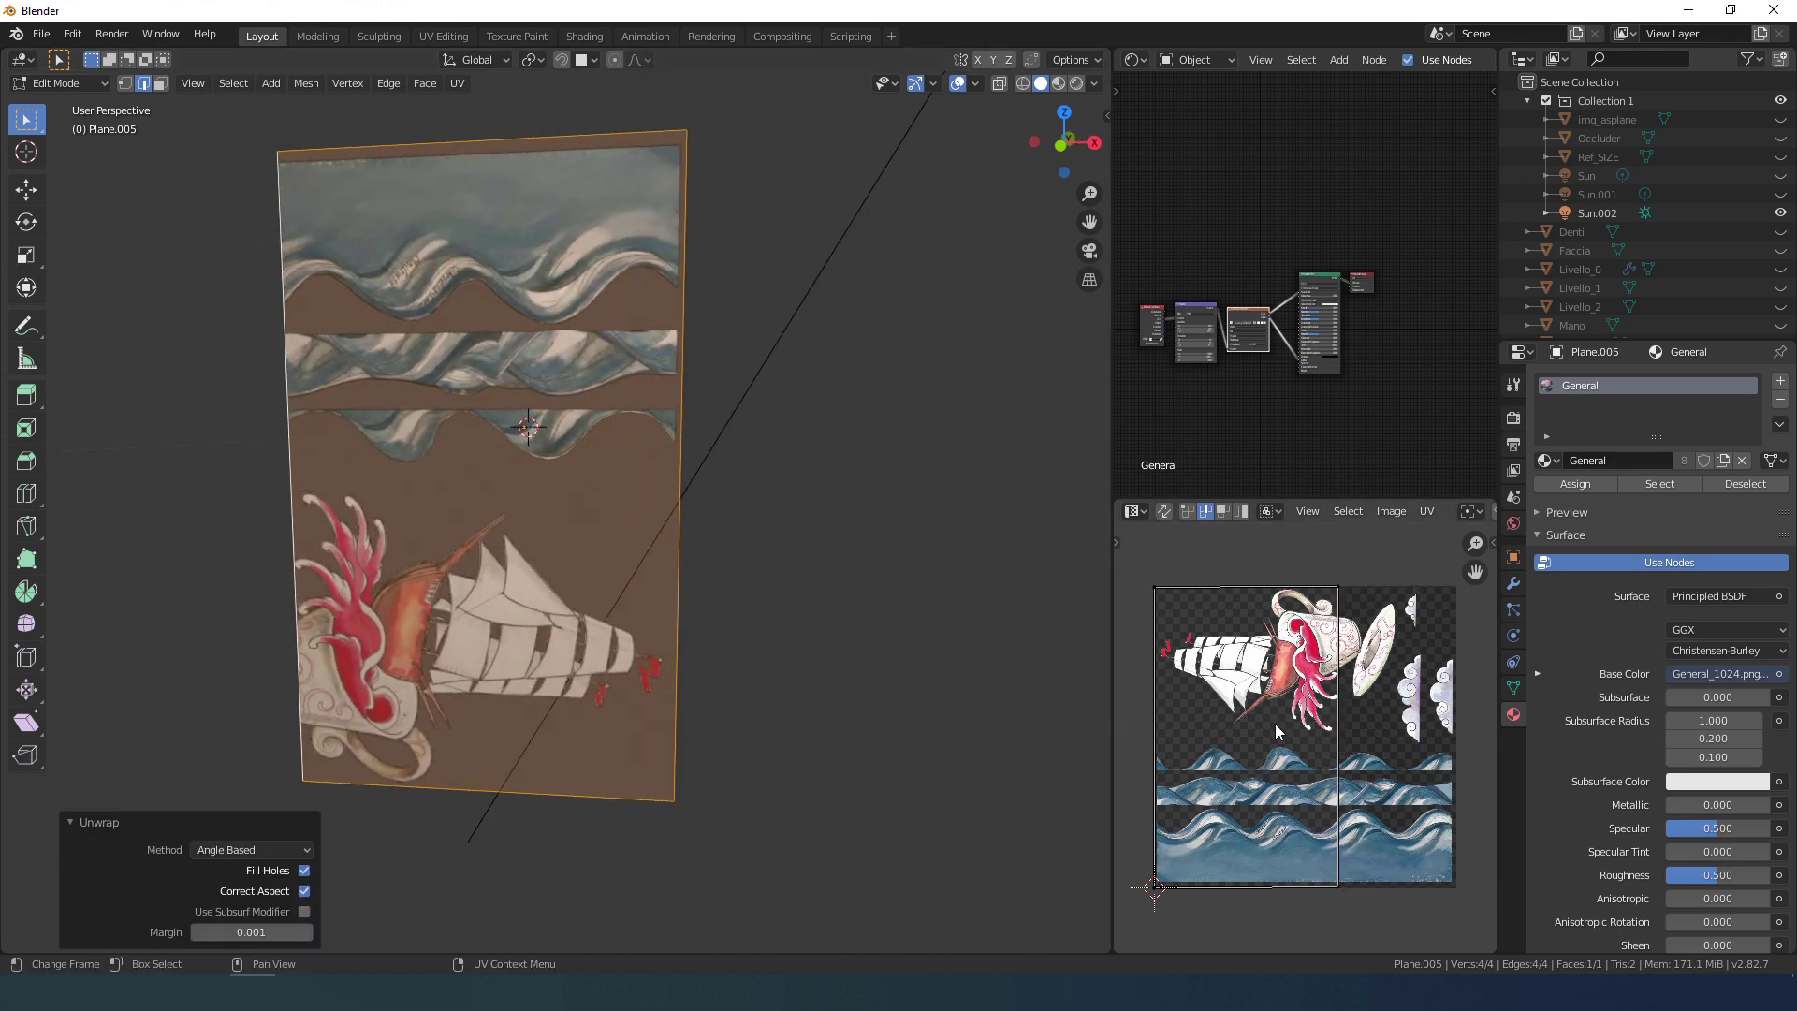
Step: Rotate all of the plane's UVs a quarter turn so the ship stands upright on the plane
{"action": "key", "text": "a"}
{"action": "key", "text": "r"}
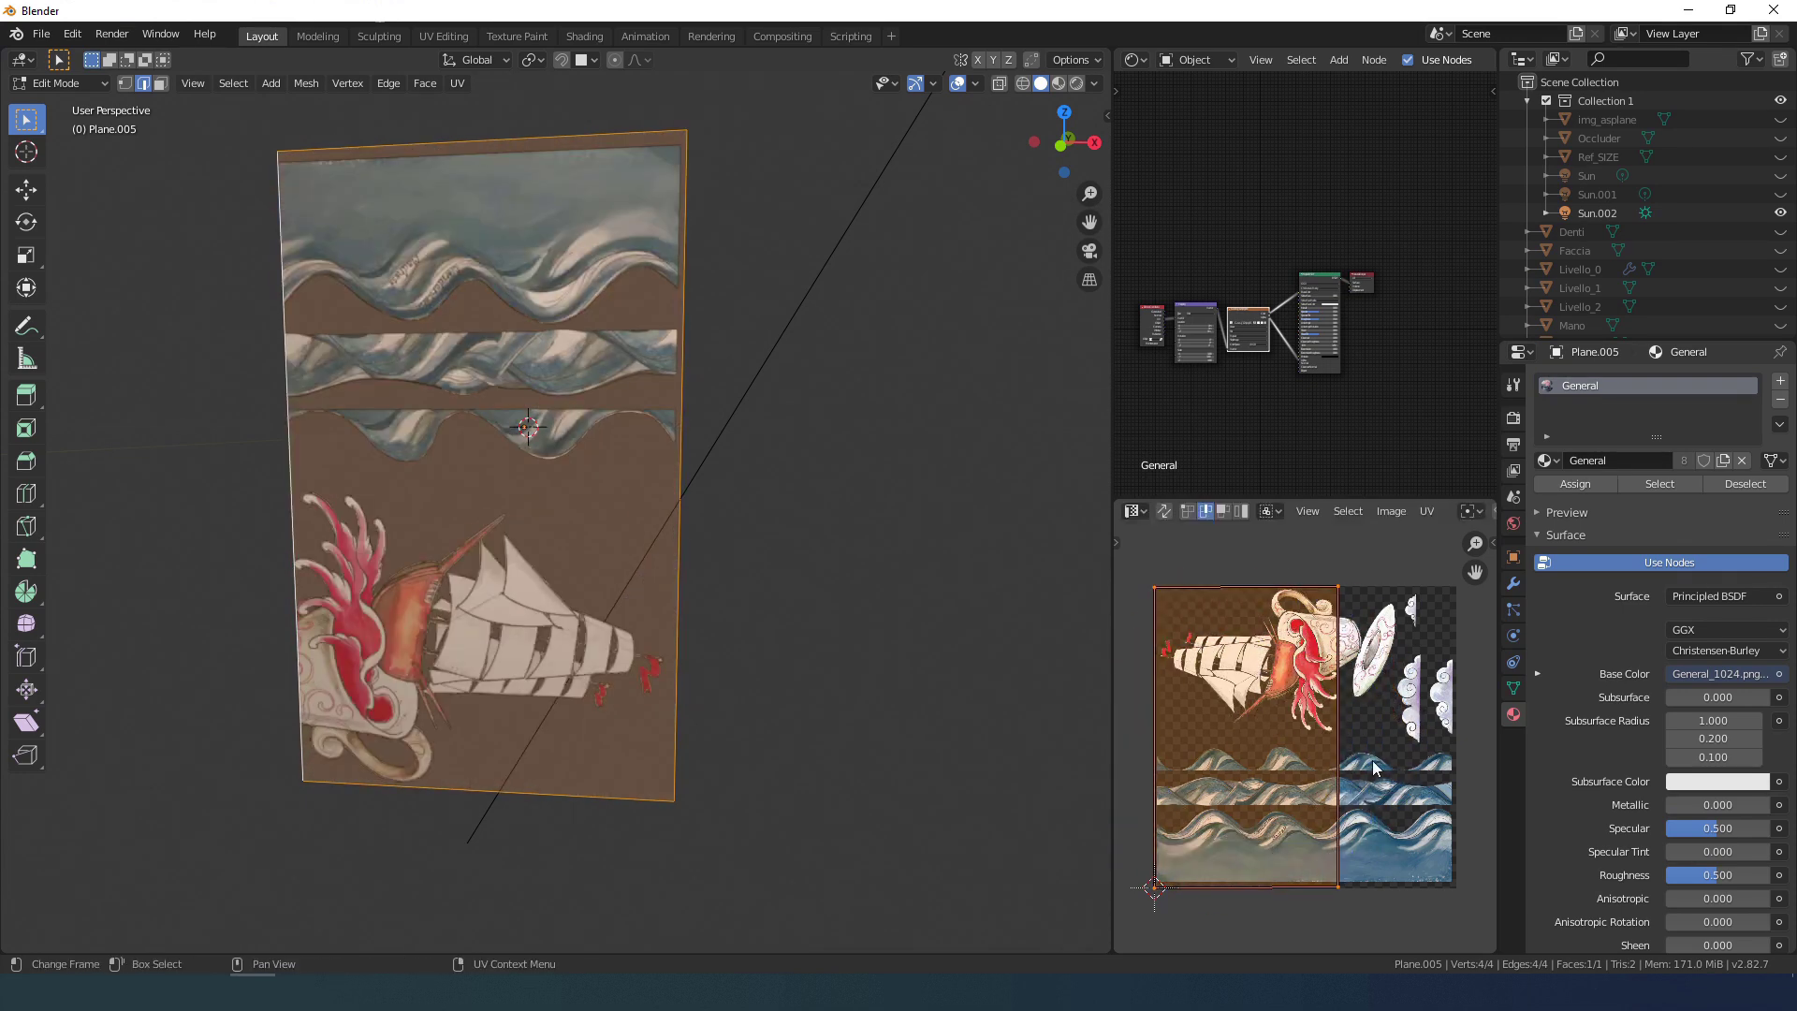
{"action": "left_click", "coordinate": [1299, 779]}
{"action": "scroll", "coordinate": [1299, 779], "scroll_direction": "down", "scroll_amount": 1}
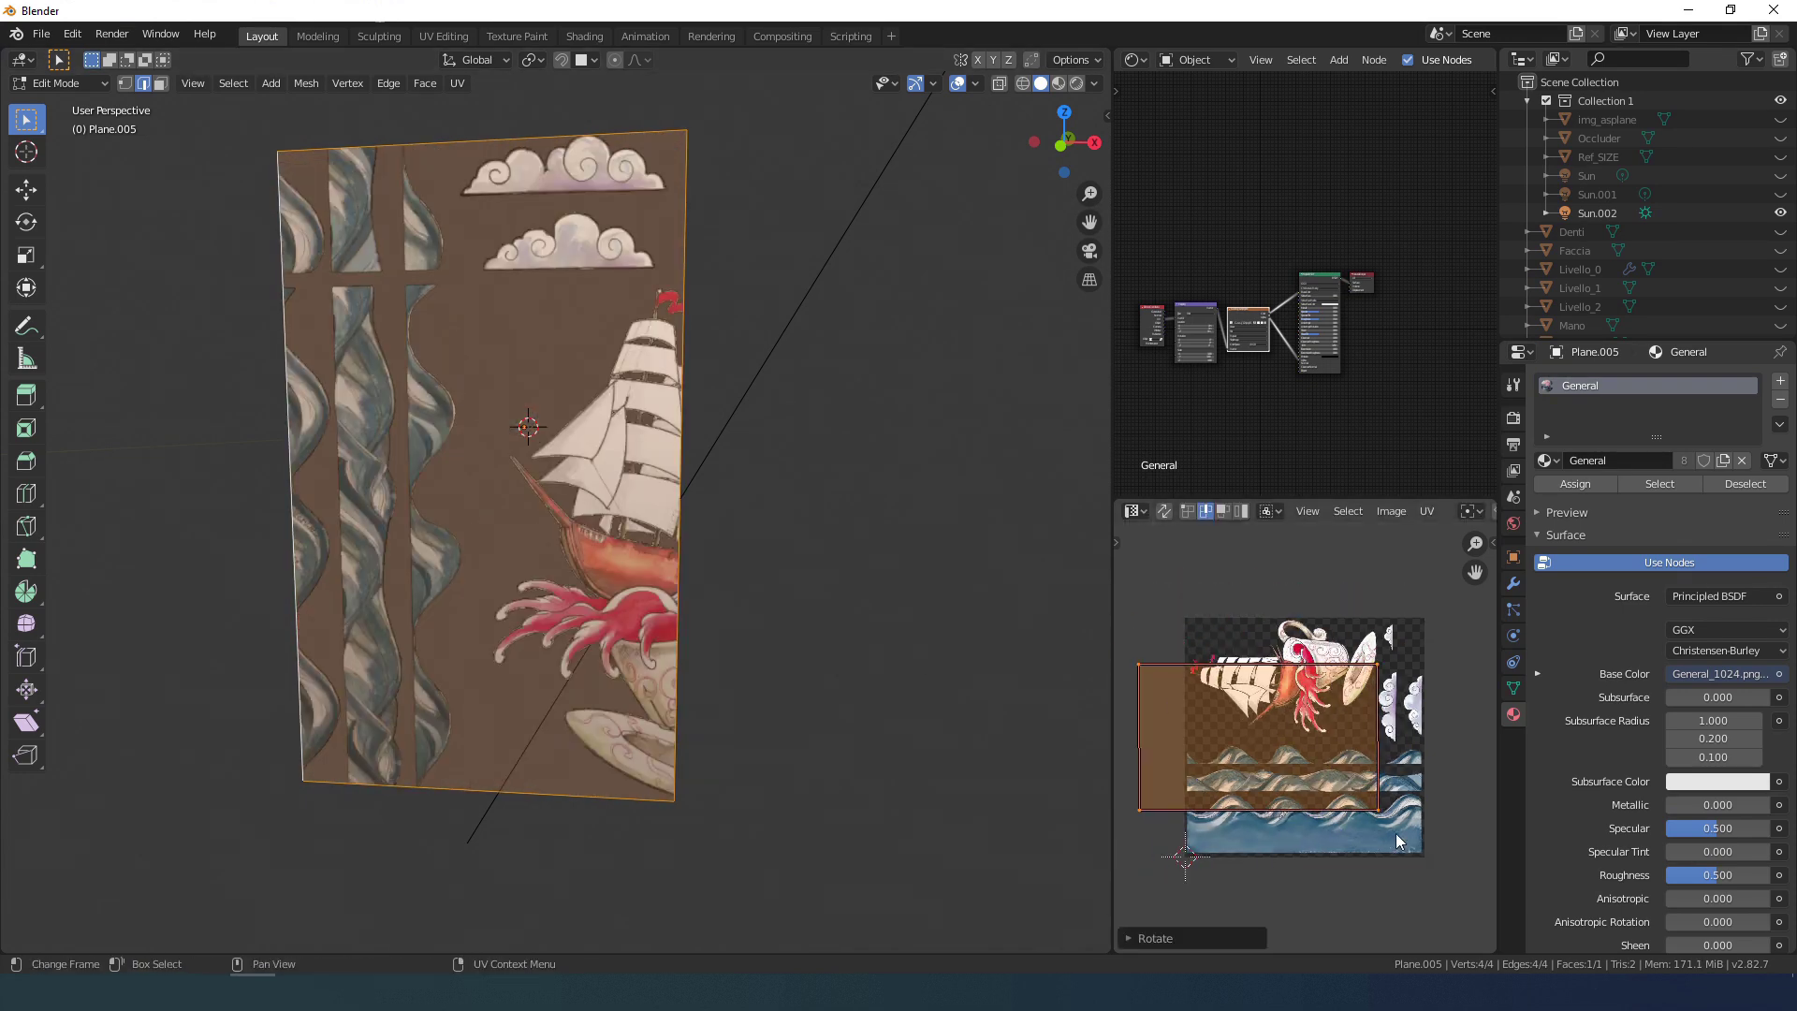
Step: Scale down the UV island and place it over the ship and teacup artwork in the General_1024.png texture
{"action": "key", "text": "s"}
{"action": "left_click", "coordinate": [1373, 816]}
{"action": "key", "text": "g"}
{"action": "left_click", "coordinate": [1400, 761]}
Step: Adjust the UV island's edges in the enlarged UV Editor to frame the ship, teacup and saucer without the clouds, and leave Edit Mode
{"action": "key", "text": "ctrl+space"}
{"action": "scroll", "coordinate": [1239, 788], "scroll_direction": "up", "scroll_amount": 1}
{"action": "scroll", "coordinate": [1099, 453], "scroll_direction": "up", "scroll_amount": 4}
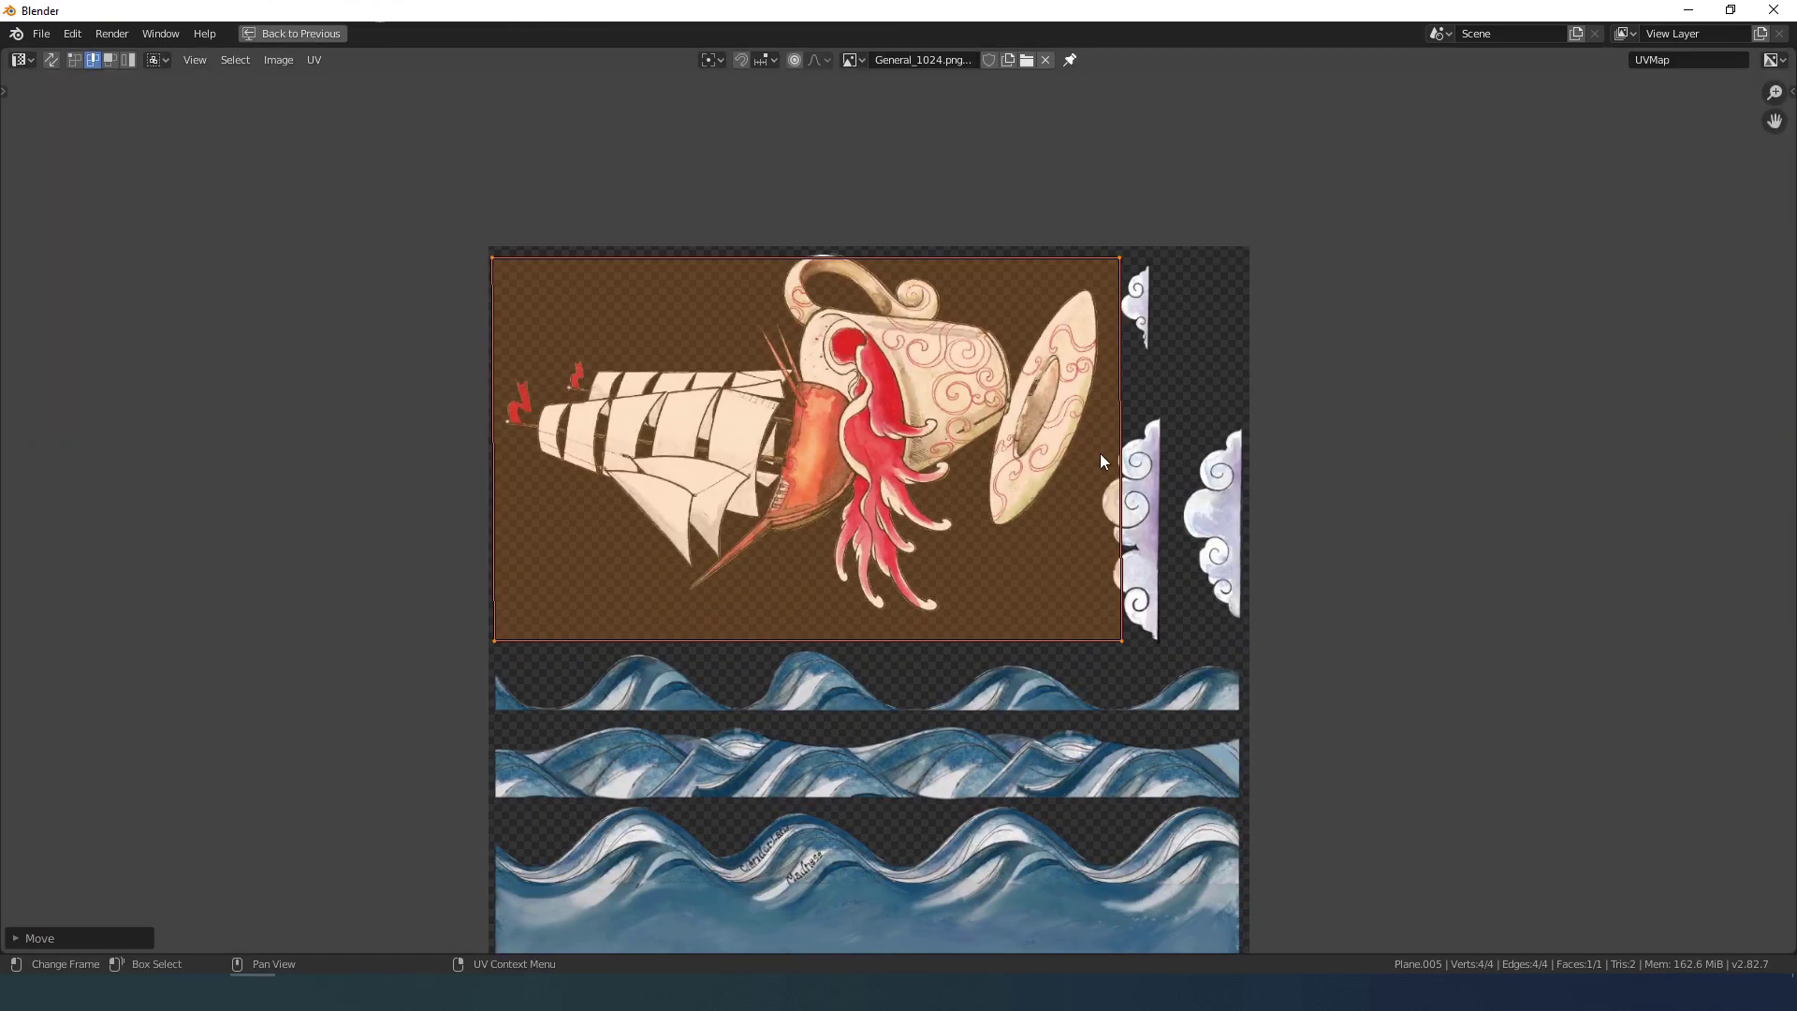
{"action": "key", "text": "g"}
{"action": "left_click", "coordinate": [691, 299]}
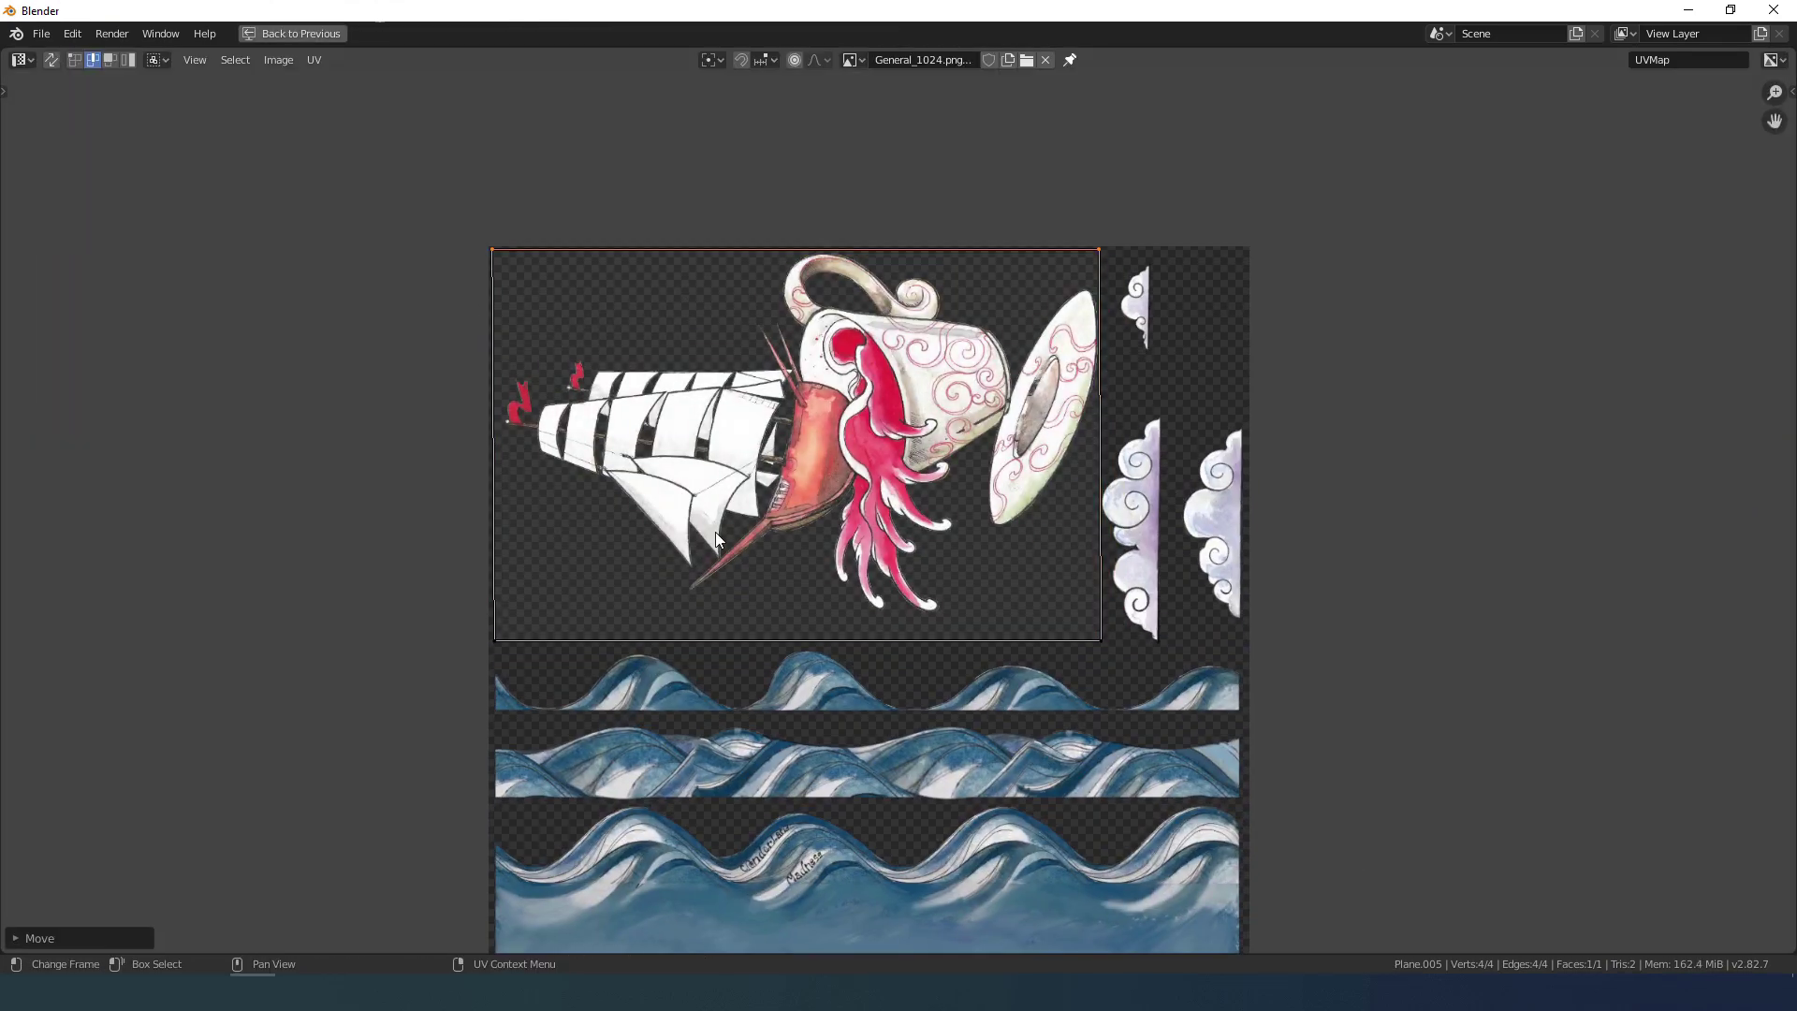
{"action": "left_click", "coordinate": [691, 640]}
{"action": "key", "text": "g"}
{"action": "key", "text": "y"}
{"action": "left_click", "coordinate": [691, 632]}
{"action": "left_click", "coordinate": [496, 384]}
{"action": "key", "text": "g"}
{"action": "key", "text": "x"}
{"action": "left_click", "coordinate": [489, 373]}
{"action": "key", "text": "ctrl+space"}
{"action": "key", "text": "Tab"}
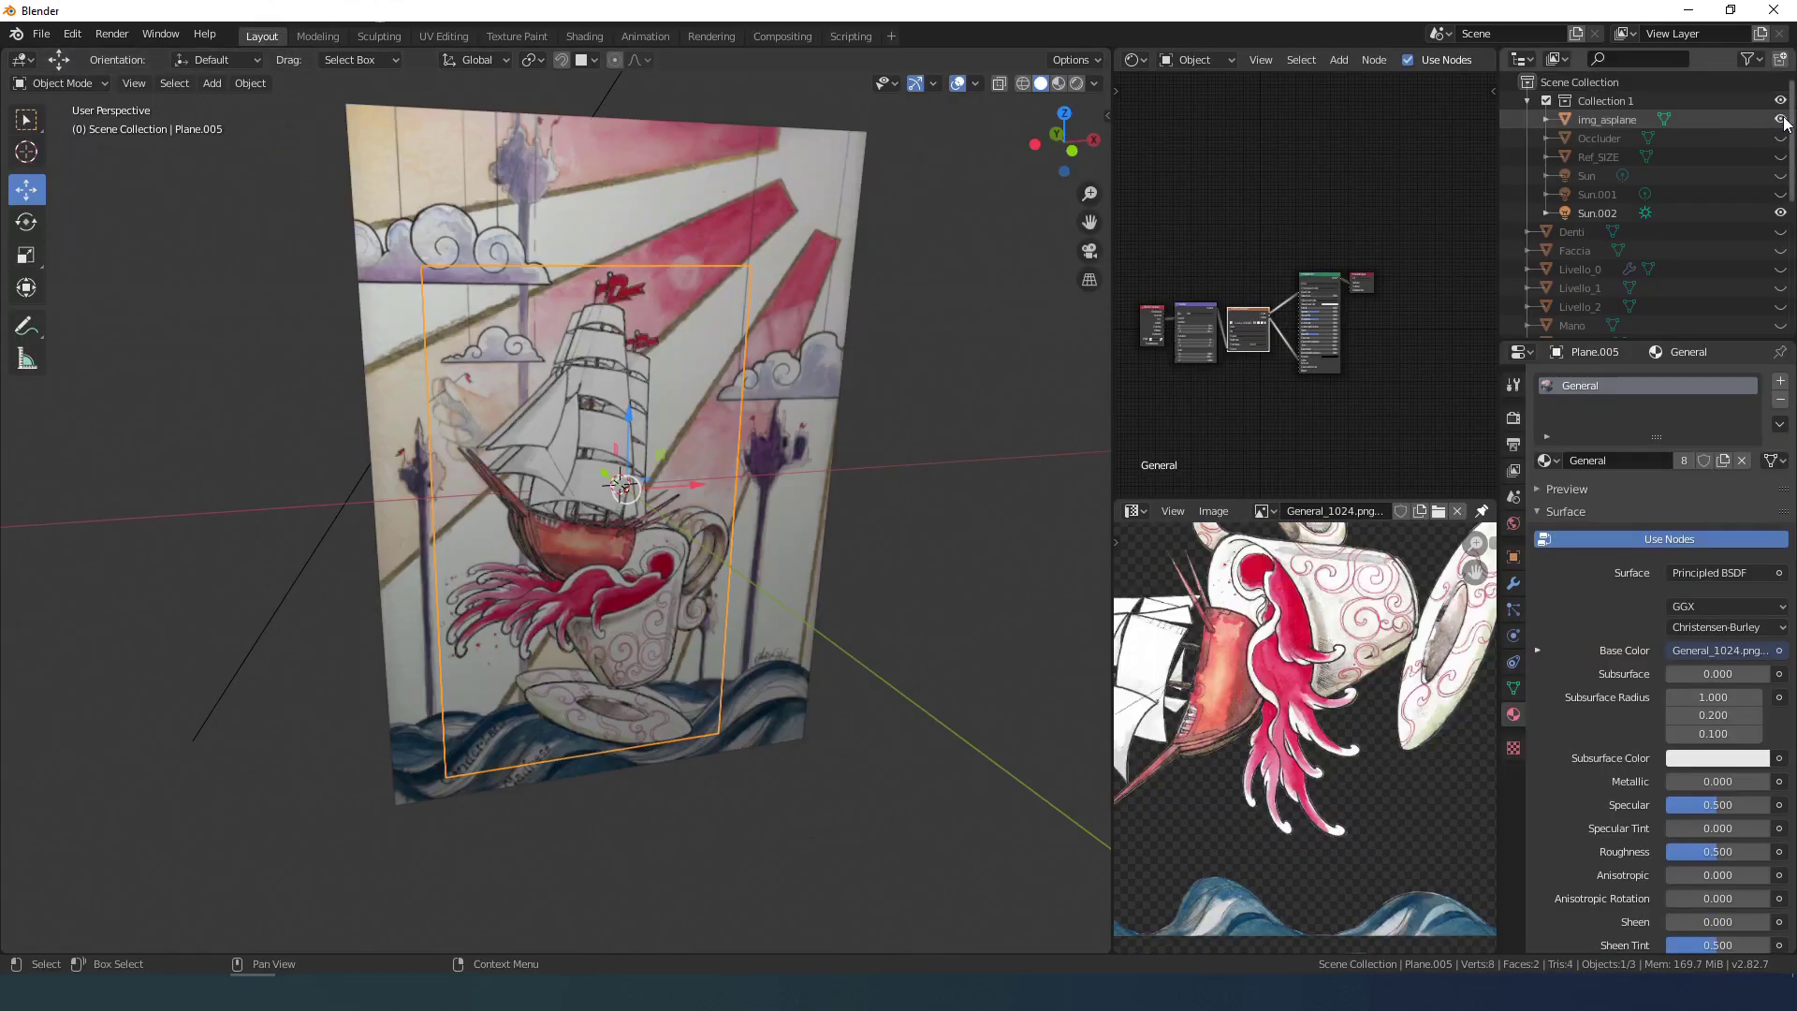
Step: Move the drawing plane along Y behind the ship plane and switch the viewport to Rendered shading
{"action": "middle_click_drag", "start_coordinate": [608, 562], "coordinate": [718, 577]}
{"action": "left_click", "coordinate": [718, 578]}
{"action": "key", "text": "g"}
{"action": "key", "text": "y"}
{"action": "right_click", "coordinate": [927, 458]}
{"action": "middle_click_drag", "start_coordinate": [927, 458], "coordinate": [796, 457]}
{"action": "key", "text": "ctrl+z"}
{"action": "left_click", "coordinate": [1076, 83]}
{"action": "left_click", "coordinate": [755, 581]}
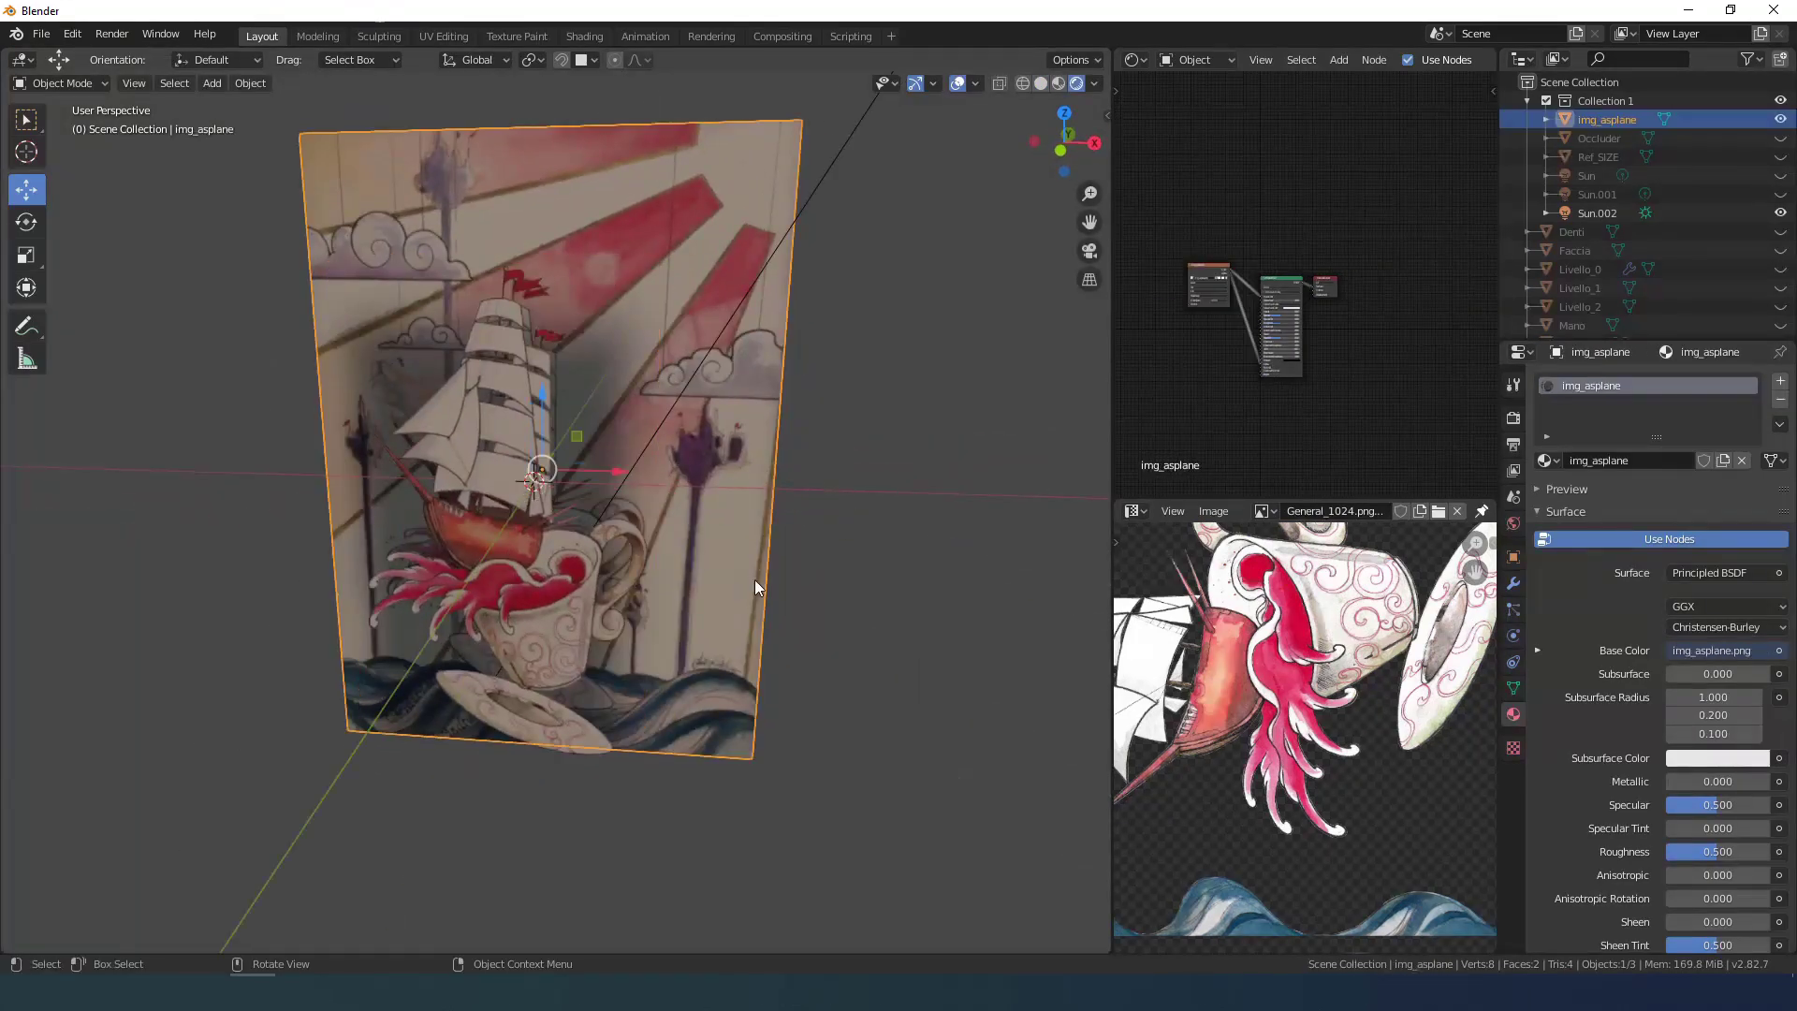
Step: Hide the existing SUN object so only the drawing plane remains in the front view
{"action": "mouse_move", "coordinate": [754, 580]}
{"action": "middle_mouse_down"}
{"action": "mouse_move", "coordinate": [442, 580]}
{"action": "mouse_move", "coordinate": [670, 523]}
{"action": "mouse_move", "coordinate": [739, 552]}
{"action": "middle_mouse_up"}
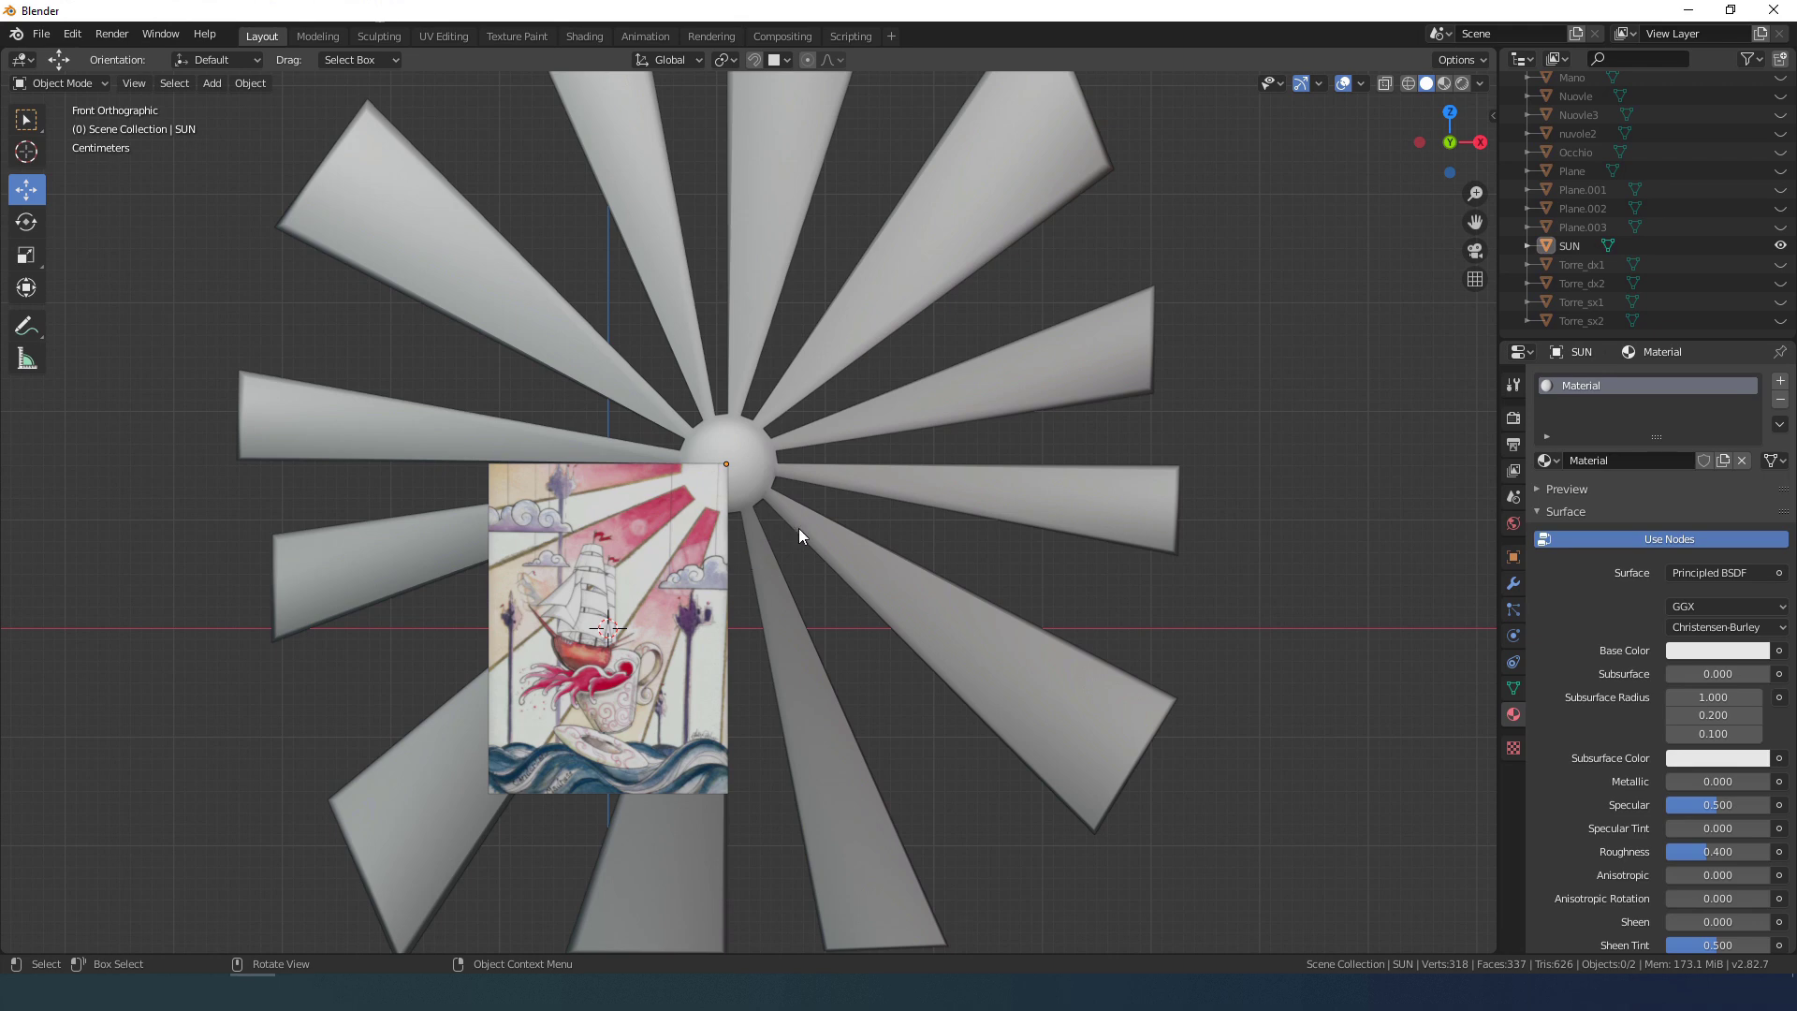
{"action": "scroll", "coordinate": [796, 524], "scroll_direction": "up", "scroll_amount": 4}
{"action": "left_click", "coordinate": [753, 465]}
{"action": "key", "text": "Delete"}
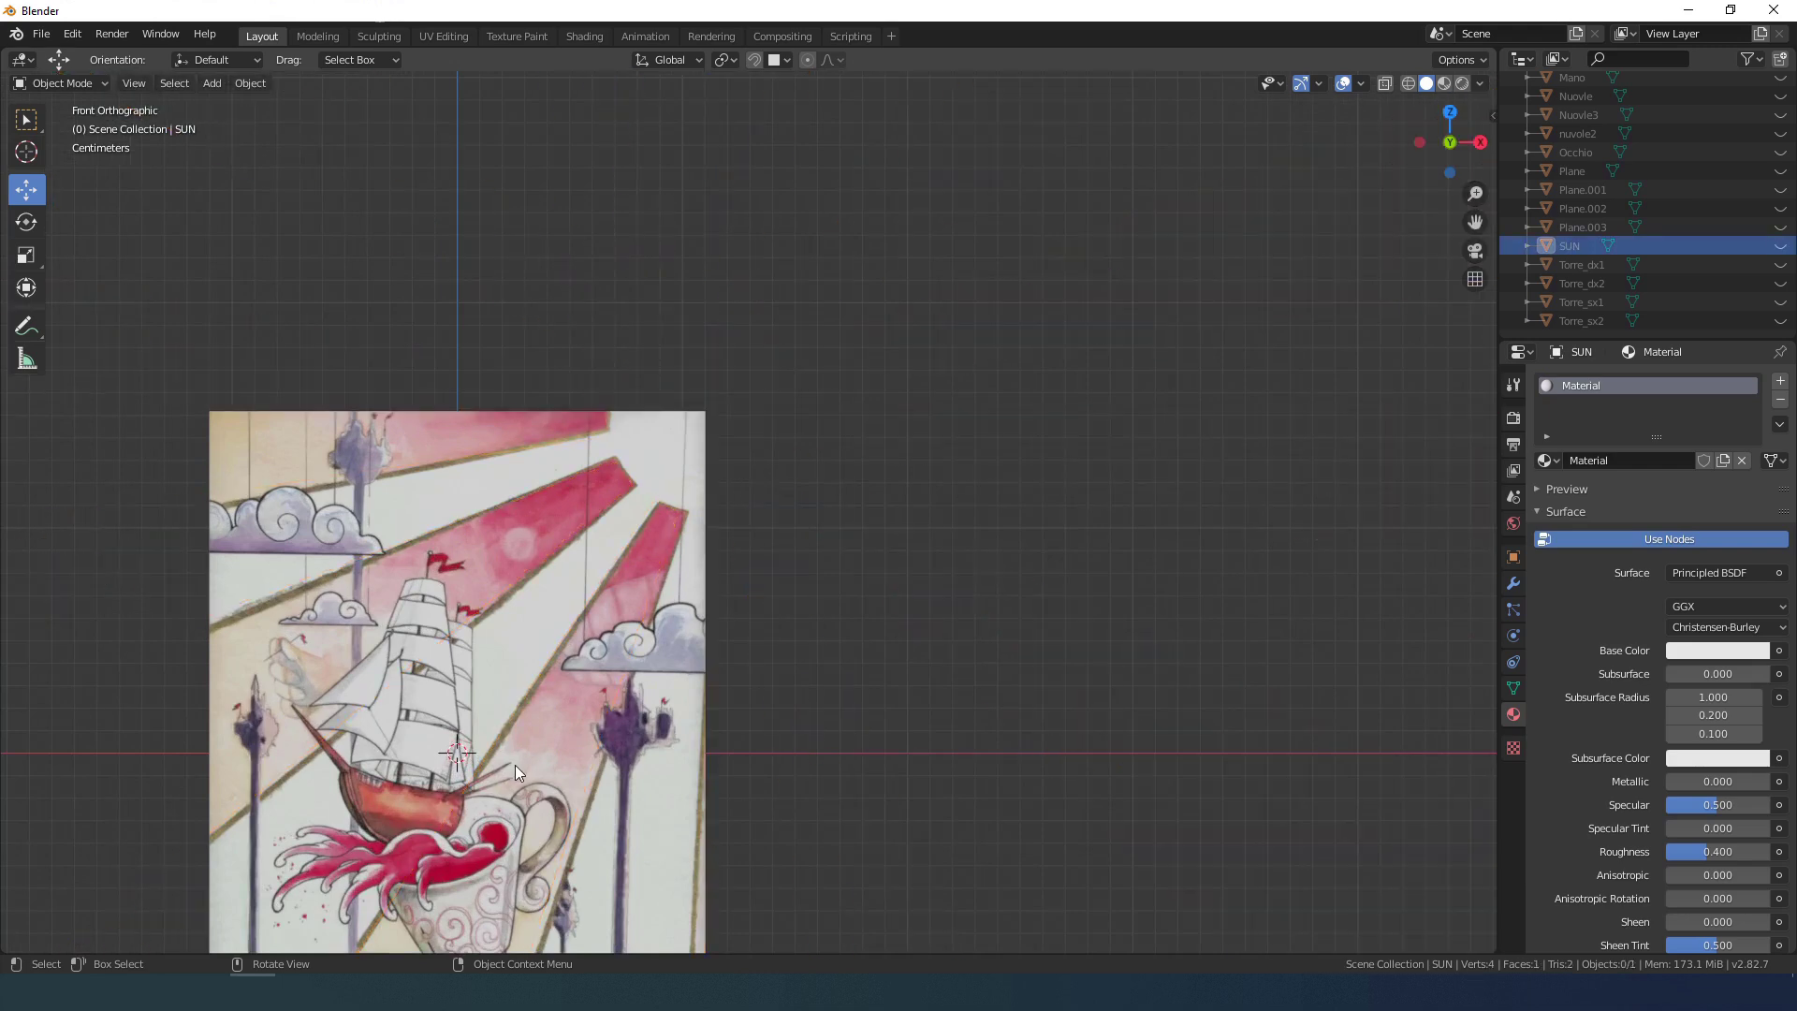
Step: Add a UV sphere aligned to the view, with fewer segments and a small radius suited to the drawing's size
{"action": "scroll", "coordinate": [515, 766], "scroll_direction": "down", "scroll_amount": 2}
{"action": "key", "text": "shift+a"}
{"action": "mouse_move", "coordinate": [453, 614]}
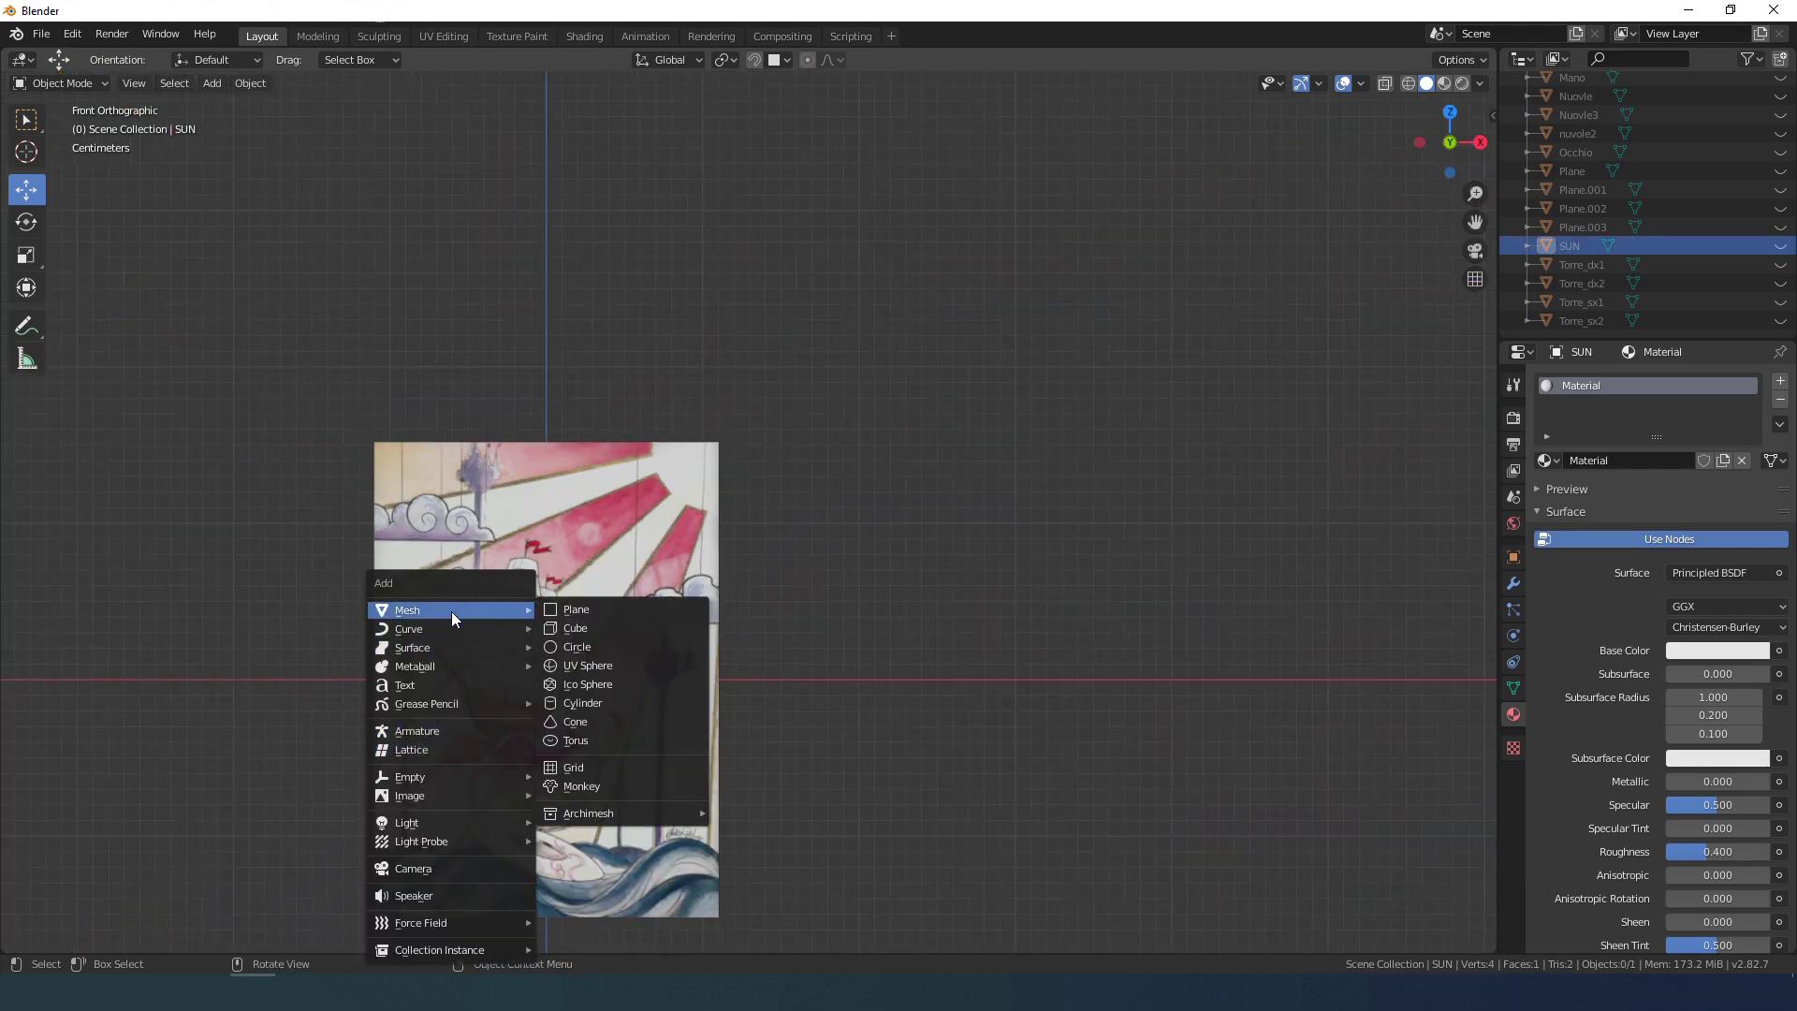
{"action": "left_click", "coordinate": [588, 666]}
{"action": "scroll", "coordinate": [616, 672], "scroll_direction": "down", "scroll_amount": 3}
{"action": "left_click", "coordinate": [247, 817]}
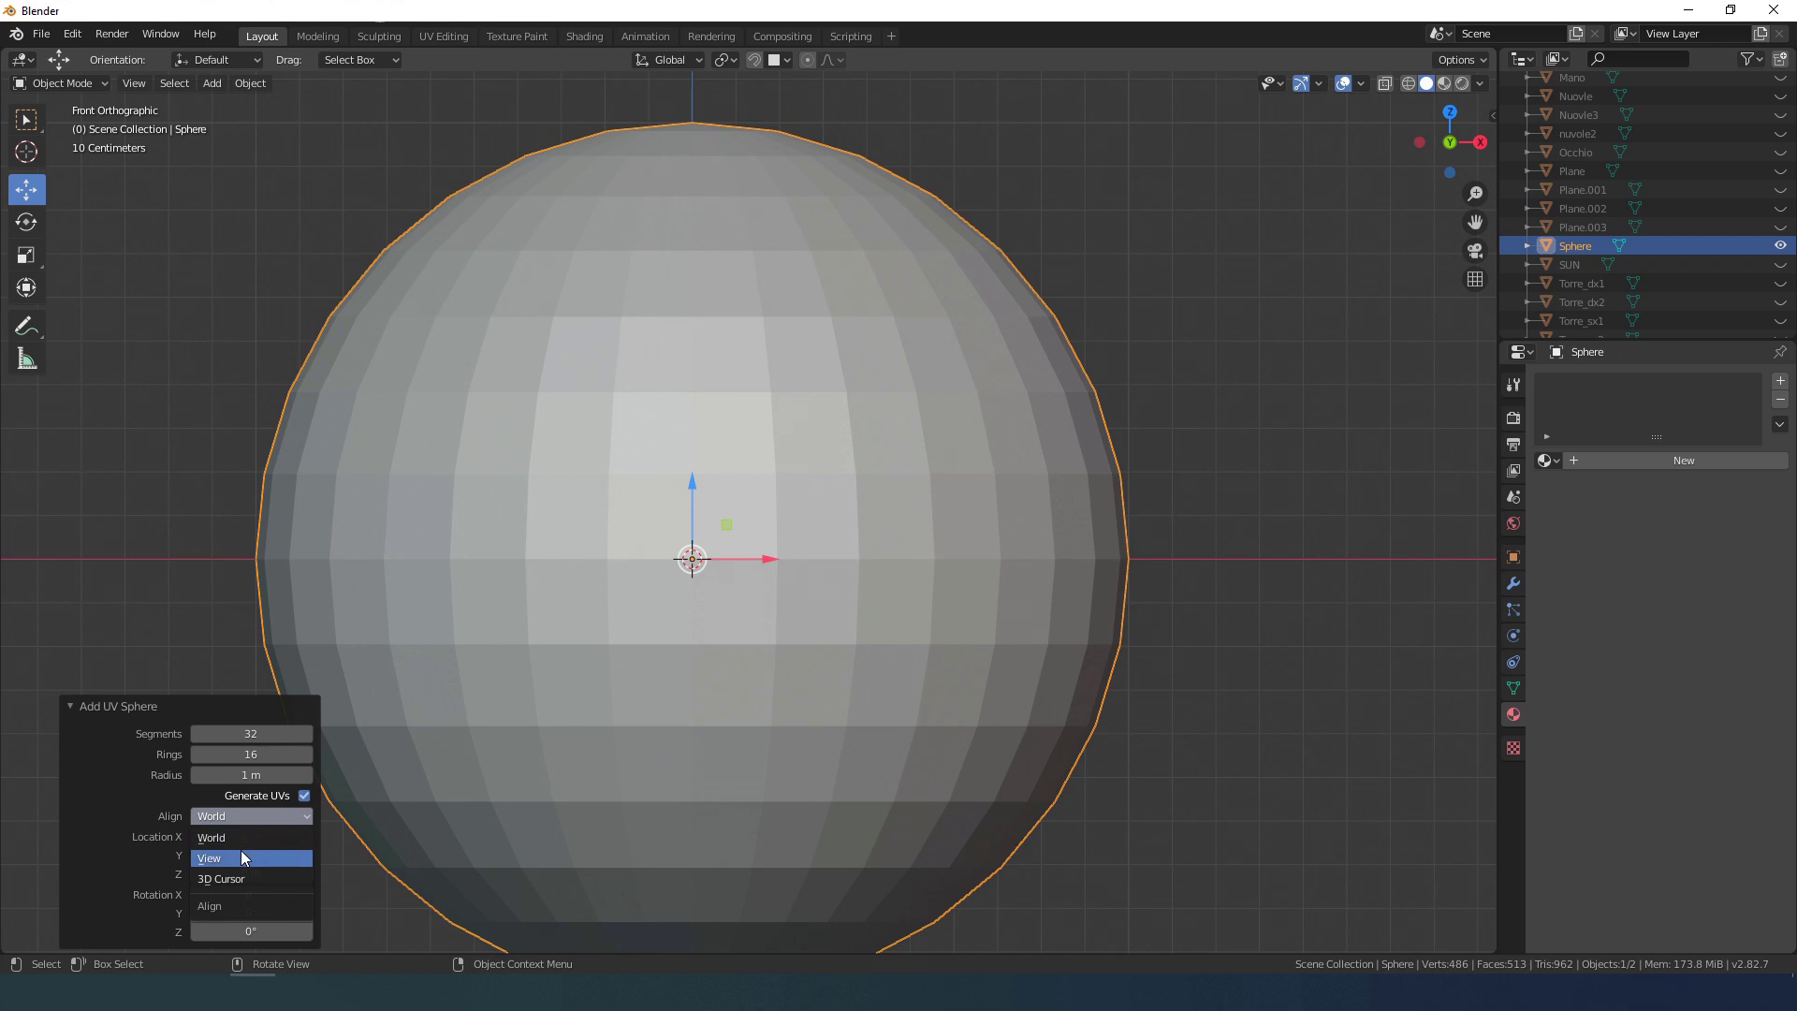
{"action": "left_click", "coordinate": [240, 858]}
{"action": "mouse_move", "coordinate": [301, 736]}
{"action": "left_mouse_down"}
{"action": "mouse_move", "coordinate": [270, 741]}
{"action": "mouse_move", "coordinate": [305, 736]}
{"action": "left_mouse_up"}
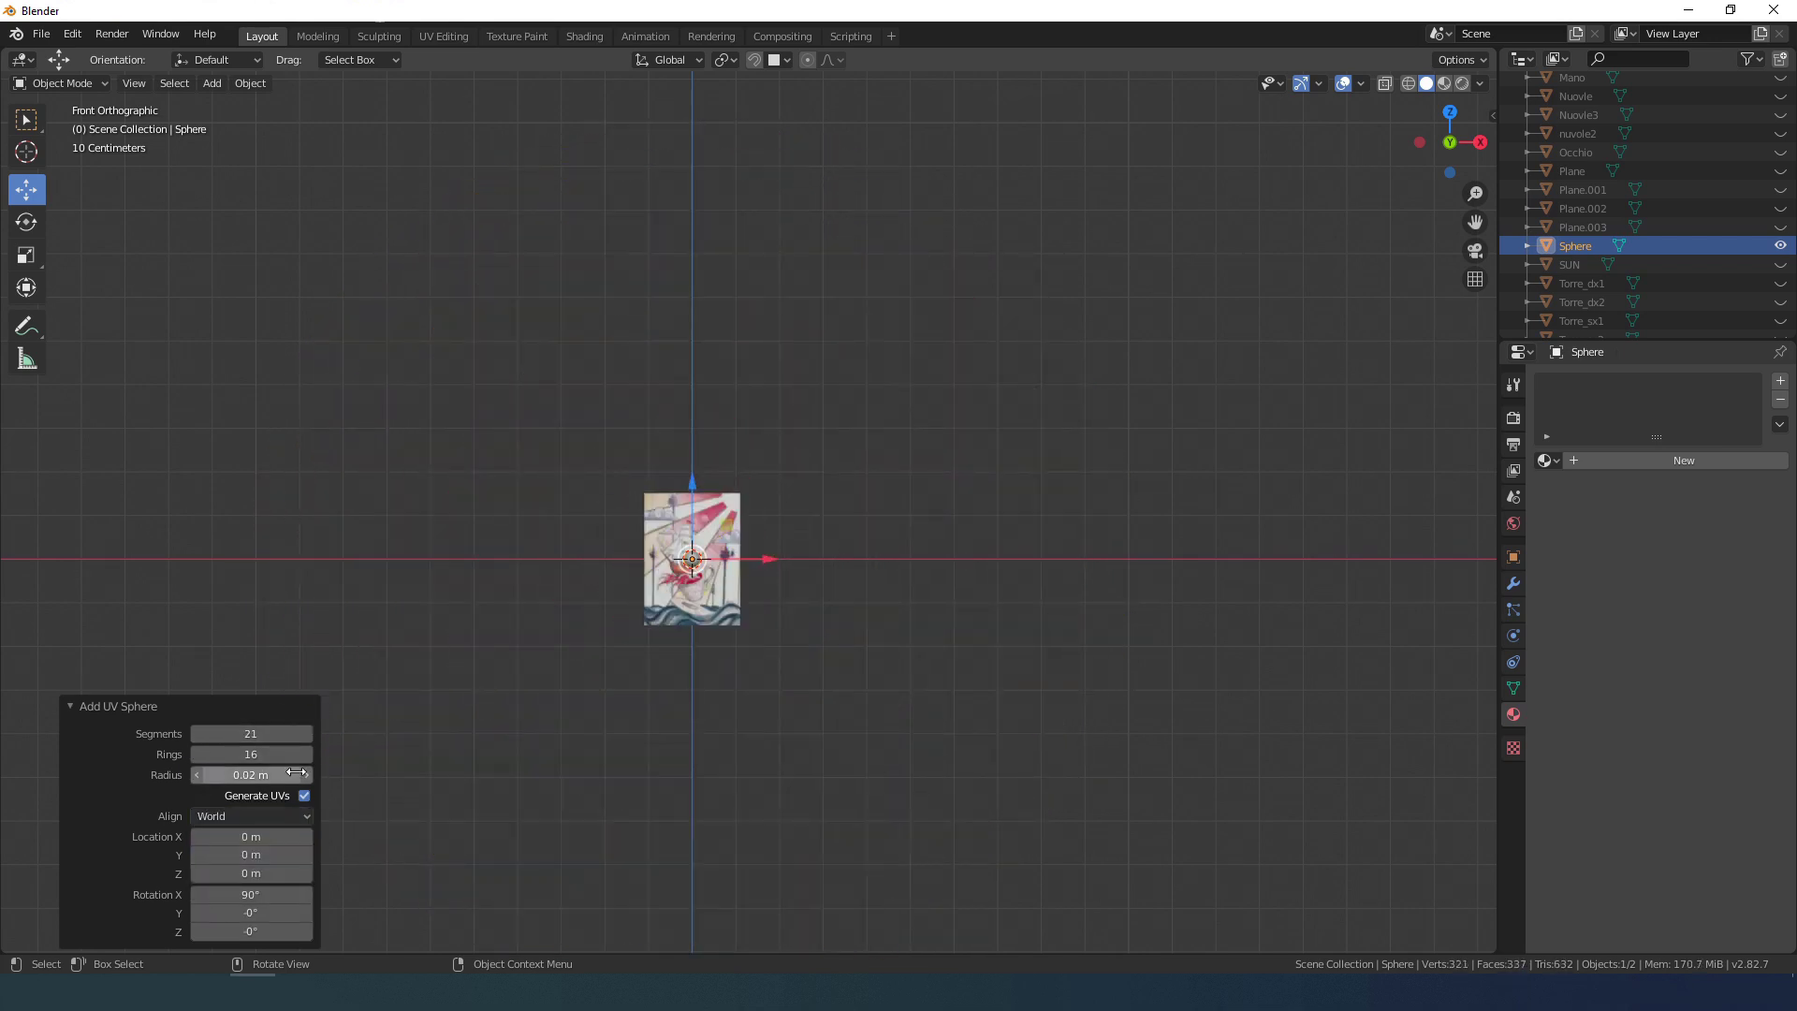
{"action": "scroll", "coordinate": [334, 794], "scroll_direction": "up", "scroll_amount": 8}
{"action": "left_click", "coordinate": [307, 734]}
{"action": "mouse_move", "coordinate": [251, 775]}
{"action": "left_mouse_down"}
{"action": "mouse_move", "coordinate": [309, 775]}
{"action": "mouse_move", "coordinate": [286, 776]}
{"action": "left_mouse_up"}
Step: Move the sphere to the drawing's upper-right corner and scale it to match the painted sun
{"action": "left_click_drag", "start_coordinate": [586, 634], "coordinate": [590, 188]}
{"action": "left_click_drag", "start_coordinate": [668, 261], "coordinate": [1019, 262]}
{"action": "scroll", "coordinate": [1019, 262], "scroll_direction": "down", "scroll_amount": 2}
{"action": "middle_click_drag", "start_coordinate": [1019, 263], "coordinate": [1011, 301], "text": "shift"}
{"action": "left_click_drag", "start_coordinate": [870, 304], "coordinate": [874, 277]}
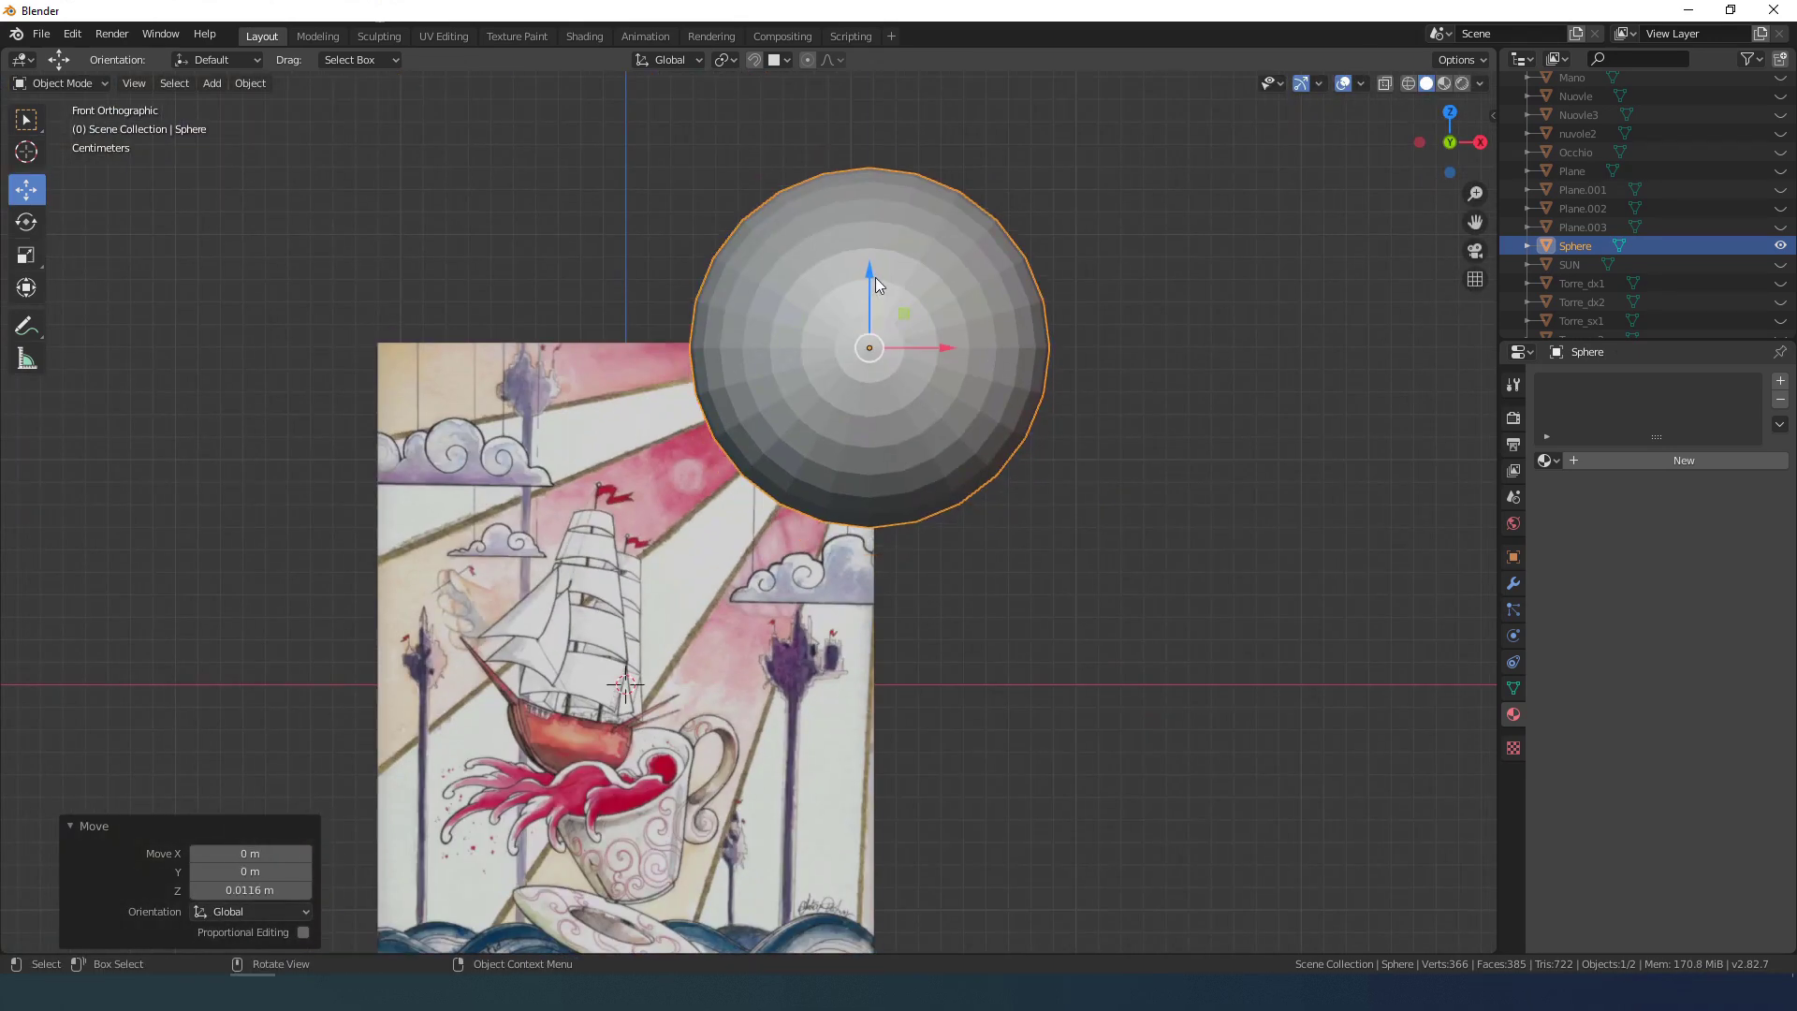
{"action": "key", "text": "alt+z"}
{"action": "key", "text": "s"}
{"action": "left_click", "coordinate": [1007, 490]}
Step: Extrude six faces on the sphere's edge into three rays, moved -0.176 m along X and -0.238 m along Z
{"action": "scroll", "coordinate": [999, 489], "scroll_direction": "up", "scroll_amount": 1}
{"action": "key", "text": "Tab"}
{"action": "key", "text": "Tab"}
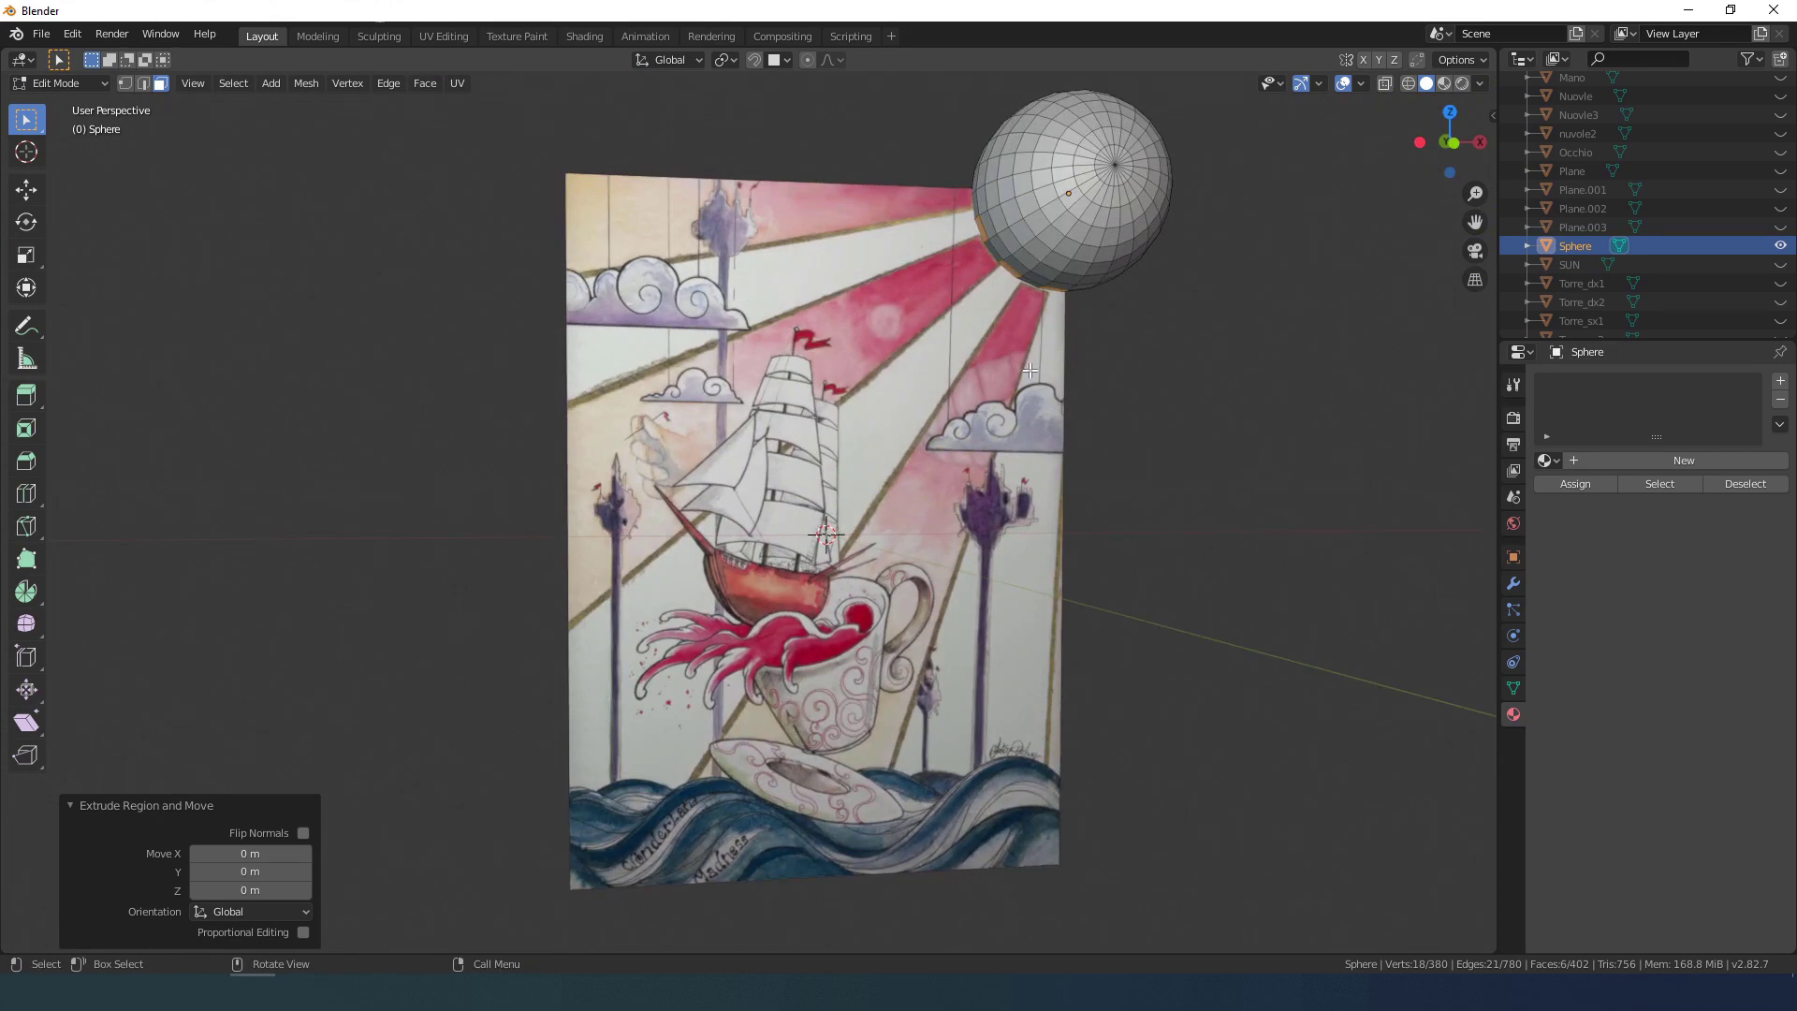
{"action": "key", "text": "KP_1"}
{"action": "key", "text": "g"}
{"action": "left_click", "coordinate": [666, 848]}
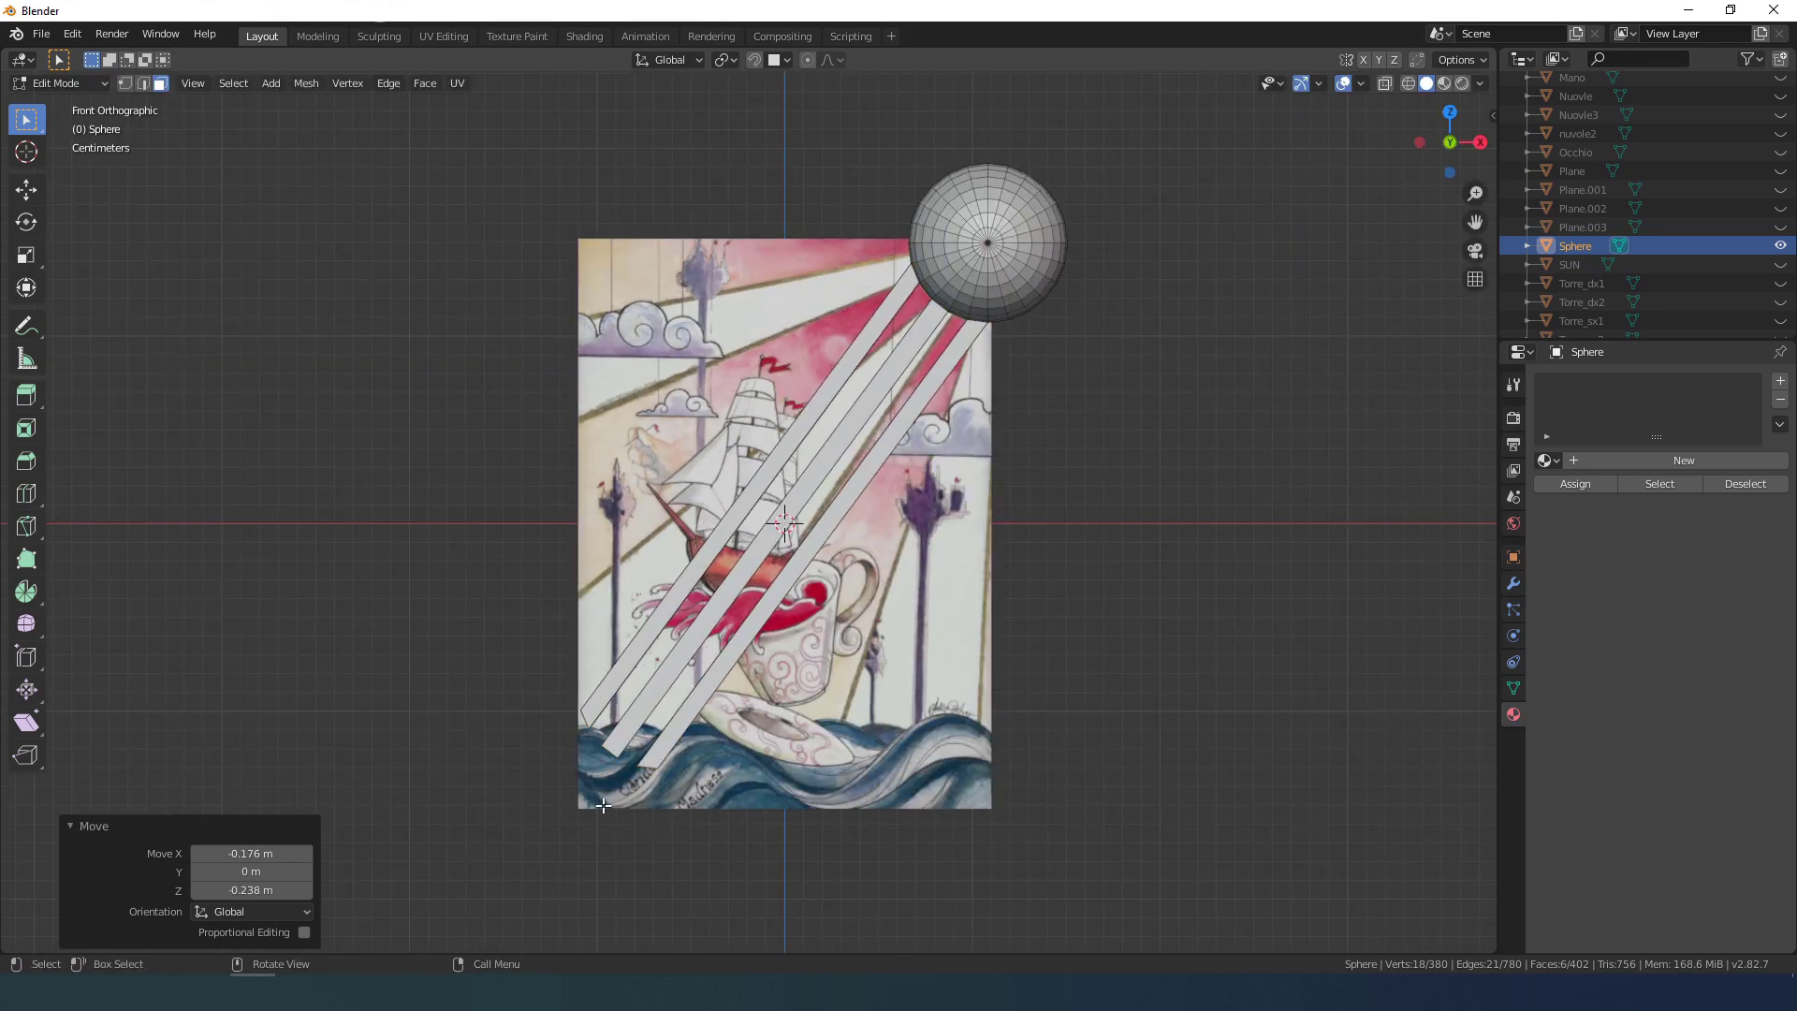
Step: Move the rays' end vertices to fan them out across the drawing and widen the middle ray like the painted one
{"action": "key", "text": "1"}
{"action": "scroll", "coordinate": [657, 724], "scroll_direction": "up", "scroll_amount": 4}
{"action": "key", "text": "alt+z"}
{"action": "scroll", "coordinate": [747, 513], "scroll_direction": "down", "scroll_amount": 4}
{"action": "key", "text": "g"}
{"action": "left_click_drag", "start_coordinate": [614, 588], "coordinate": [725, 683]}
{"action": "left_click", "coordinate": [489, 298]}
{"action": "key", "text": "g"}
{"action": "left_click", "coordinate": [578, 694]}
{"action": "key", "text": "g"}
{"action": "key", "text": "g"}
{"action": "left_click", "coordinate": [536, 604]}
{"action": "left_click_drag", "start_coordinate": [535, 620], "coordinate": [582, 663]}
{"action": "key", "text": "g"}
{"action": "left_click", "coordinate": [641, 750]}
Step: Widen the ends of the two outer rays to follow the painted sunbeams
{"action": "left_click_drag", "start_coordinate": [456, 275], "coordinate": [490, 292]}
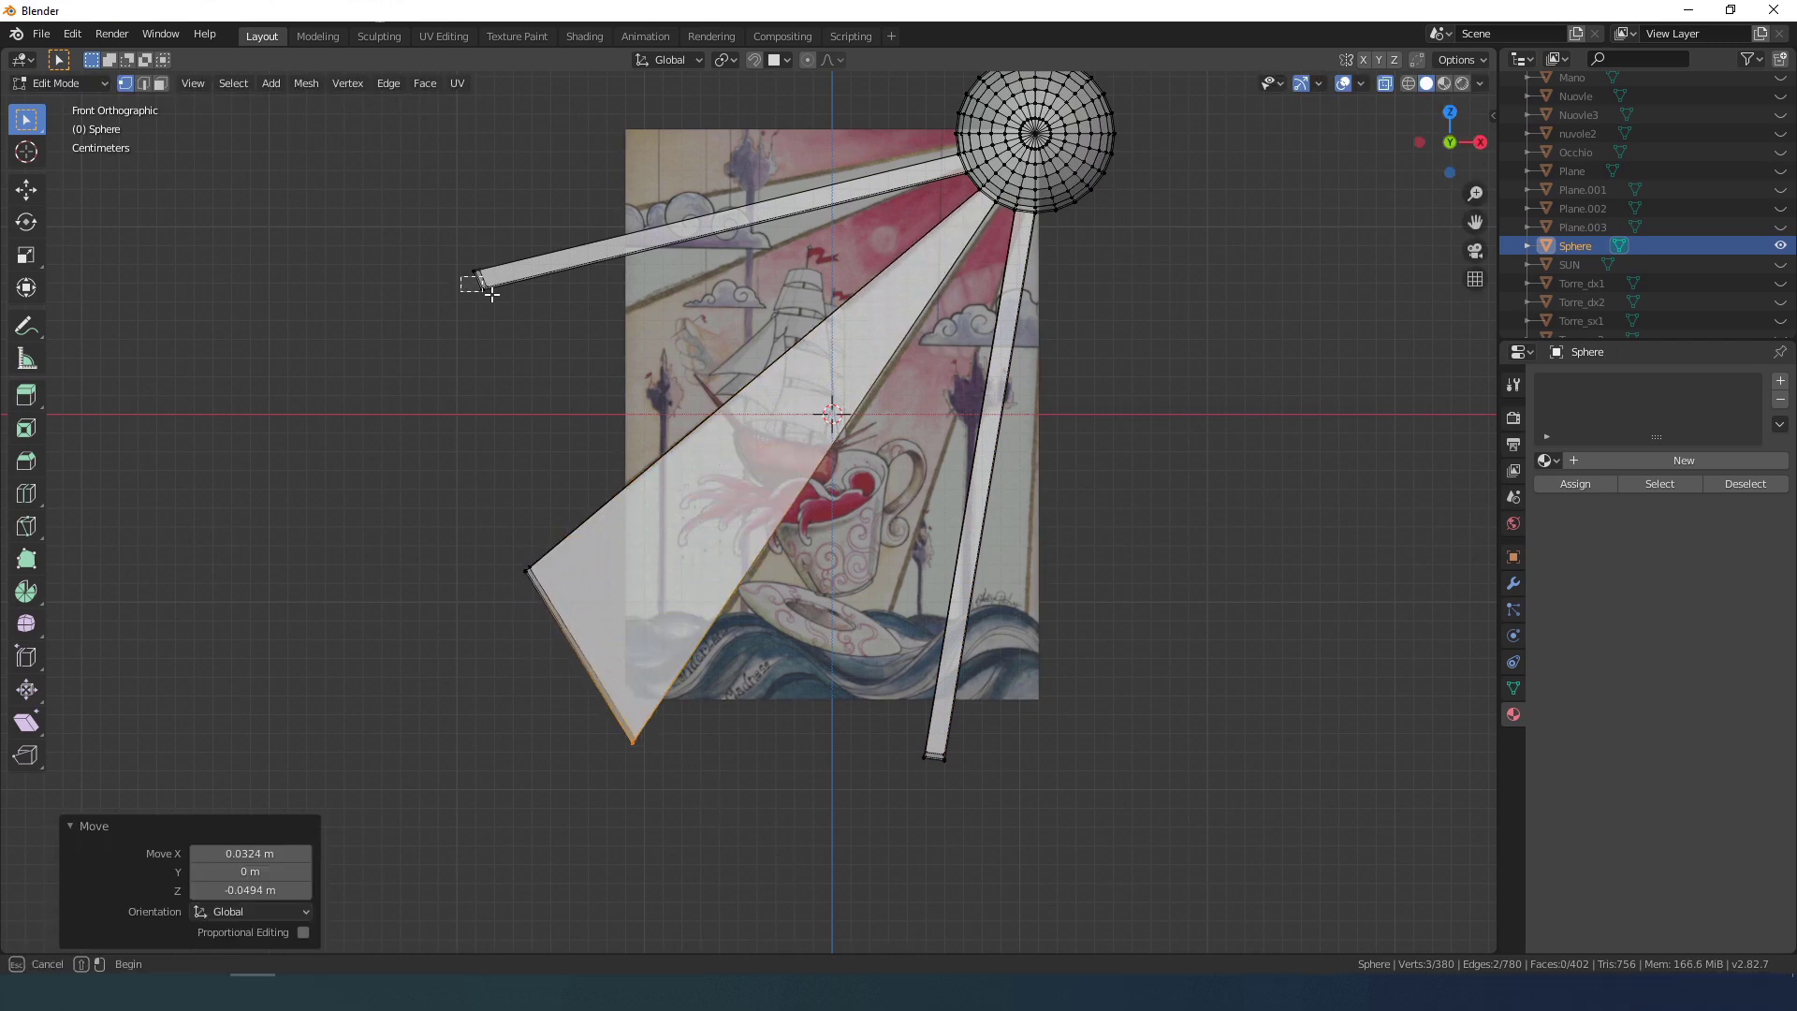
{"action": "key", "text": "g"}
{"action": "left_click_drag", "start_coordinate": [935, 782], "coordinate": [935, 784]}
{"action": "key", "text": "g"}
{"action": "left_click", "coordinate": [873, 770]}
{"action": "left_click_drag", "start_coordinate": [927, 742], "coordinate": [976, 784]}
{"action": "key", "text": "g"}
{"action": "left_click", "coordinate": [1059, 799]}
{"action": "key", "text": "alt+z"}
{"action": "middle_click_drag", "start_coordinate": [1024, 156], "coordinate": [947, 432], "text": "shift"}
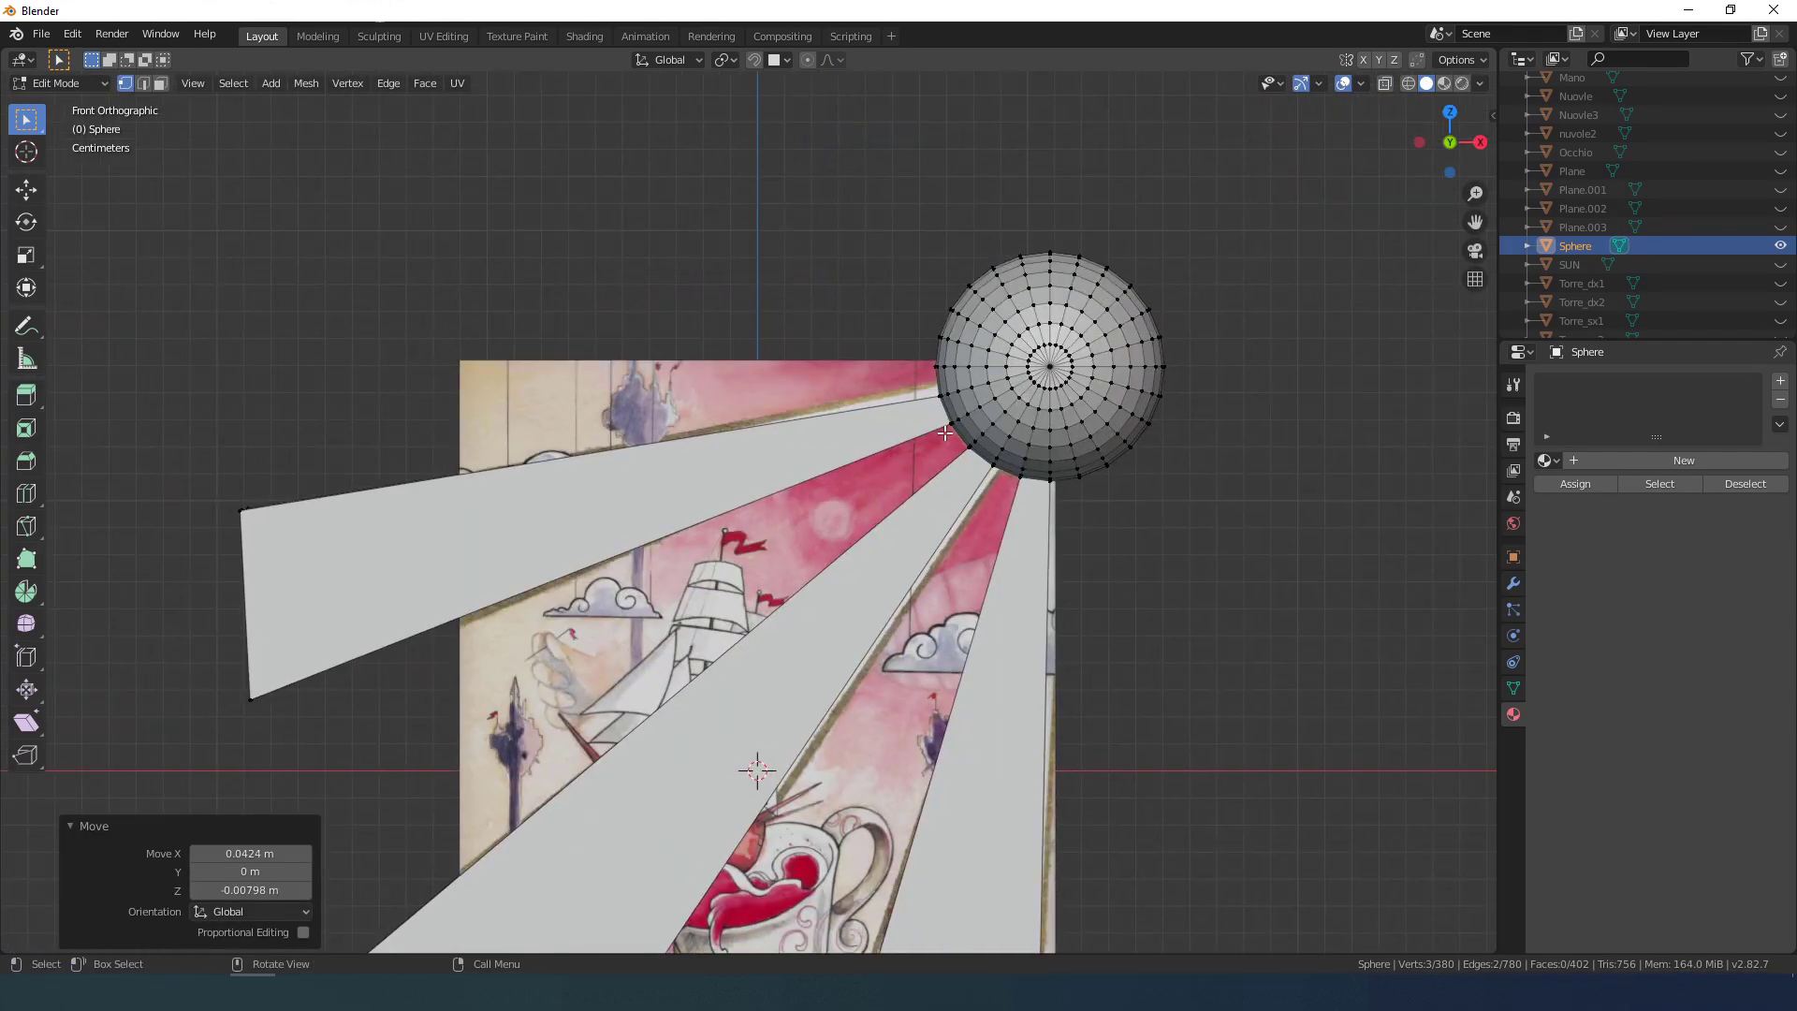
Step: Select the entire sun mesh, scale it thinner along the Y axis, and leave Edit Mode
{"action": "scroll", "coordinate": [1052, 418], "scroll_direction": "down", "scroll_amount": 3}
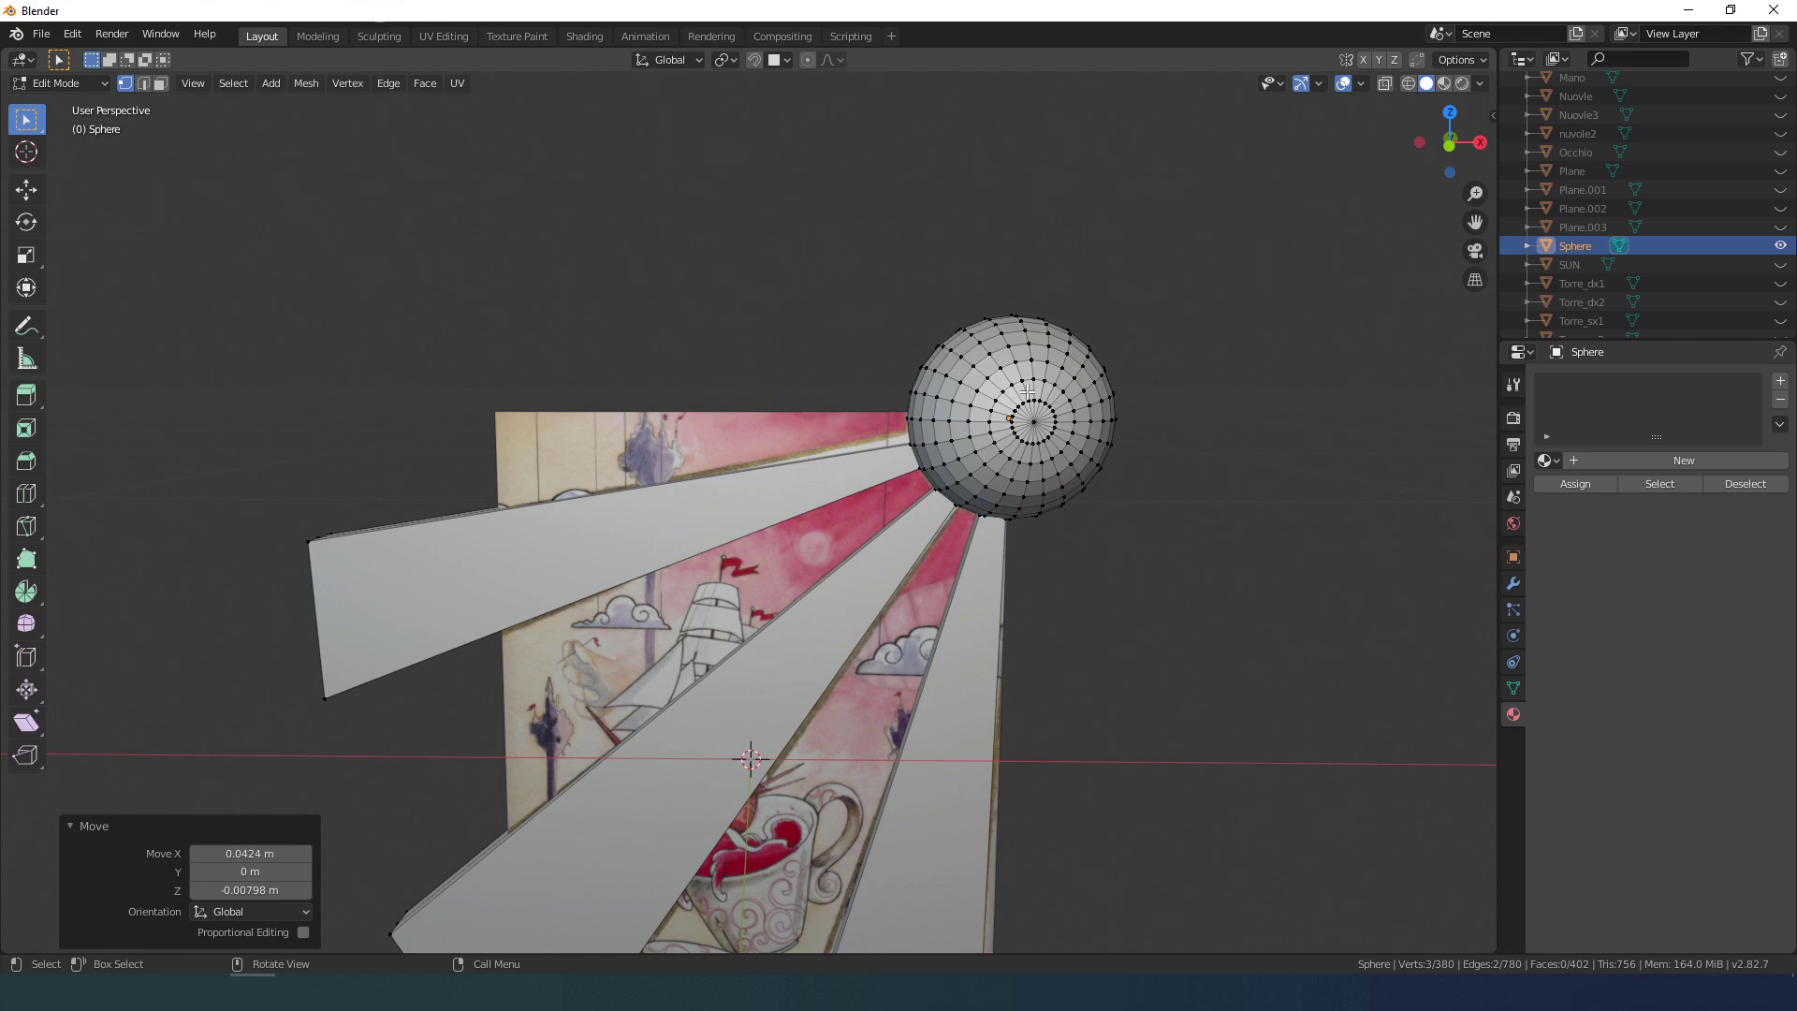
{"action": "middle_click_drag", "start_coordinate": [1028, 392], "coordinate": [1204, 542]}
{"action": "key", "text": "a"}
{"action": "key", "text": "s"}
{"action": "key", "text": "y"}
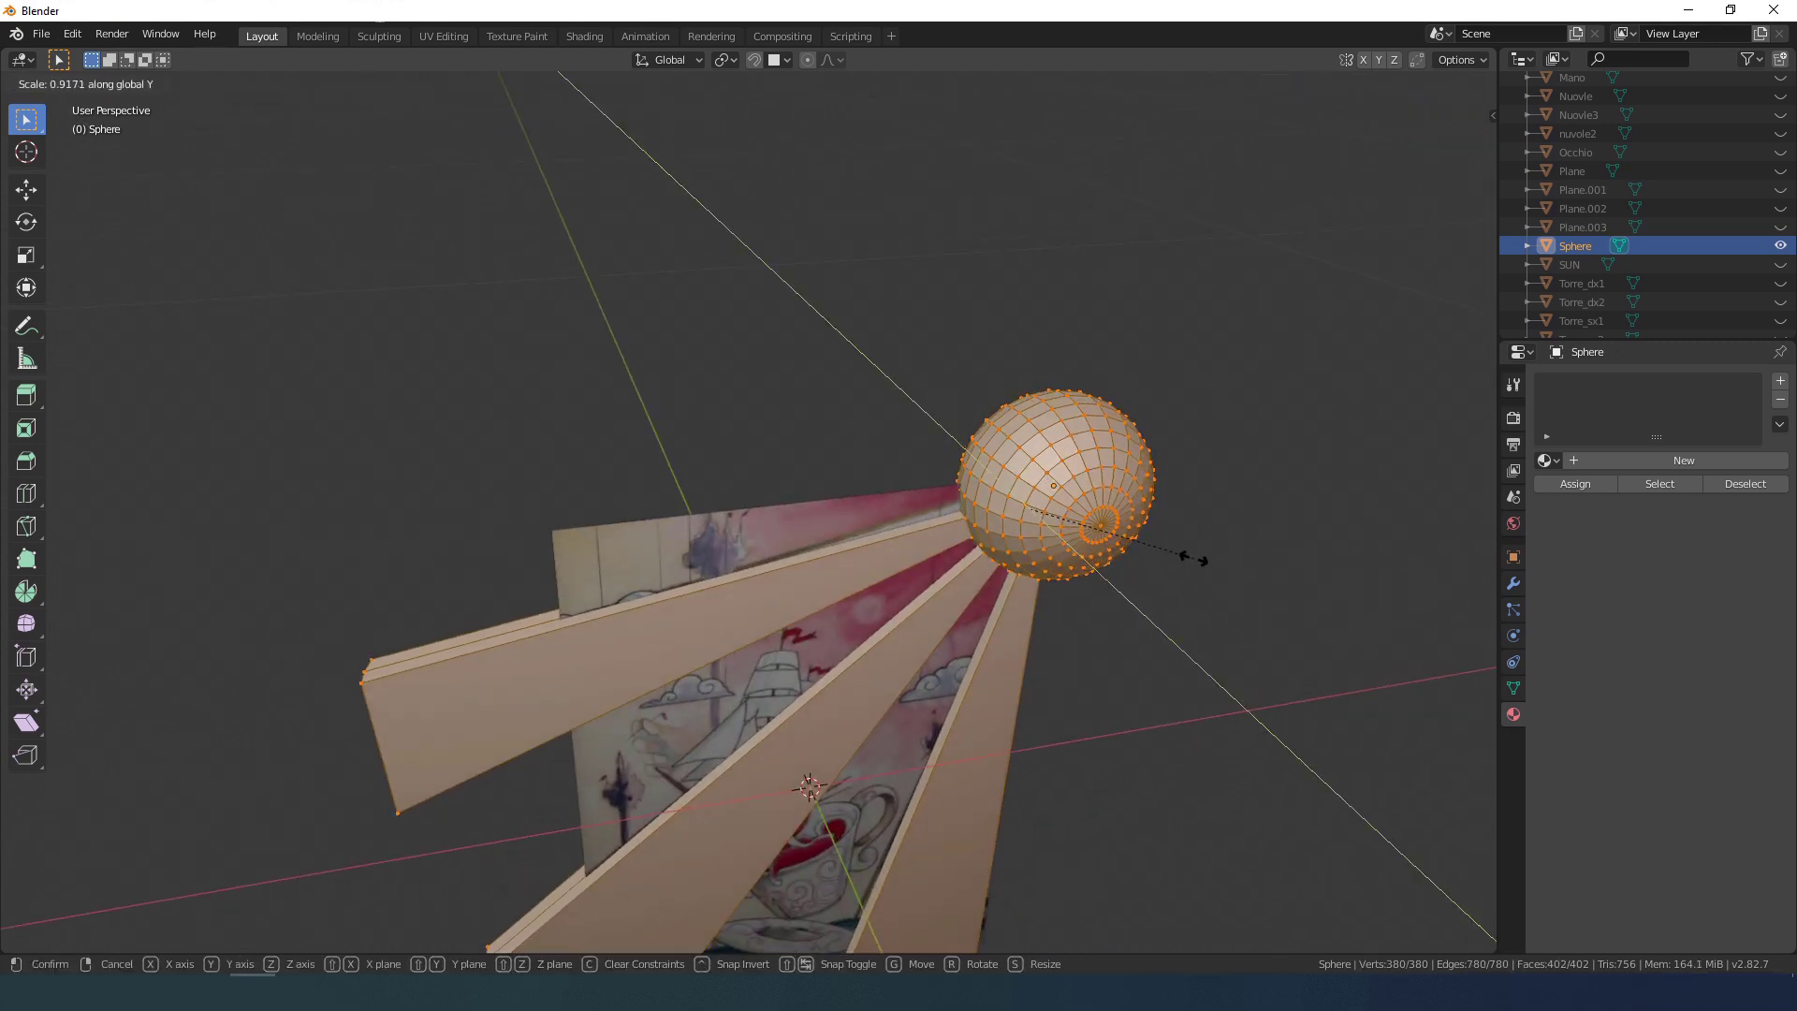
{"action": "left_click", "coordinate": [1096, 497]}
{"action": "key", "text": "Tab"}
{"action": "middle_click_drag", "start_coordinate": [1069, 578], "coordinate": [990, 496]}
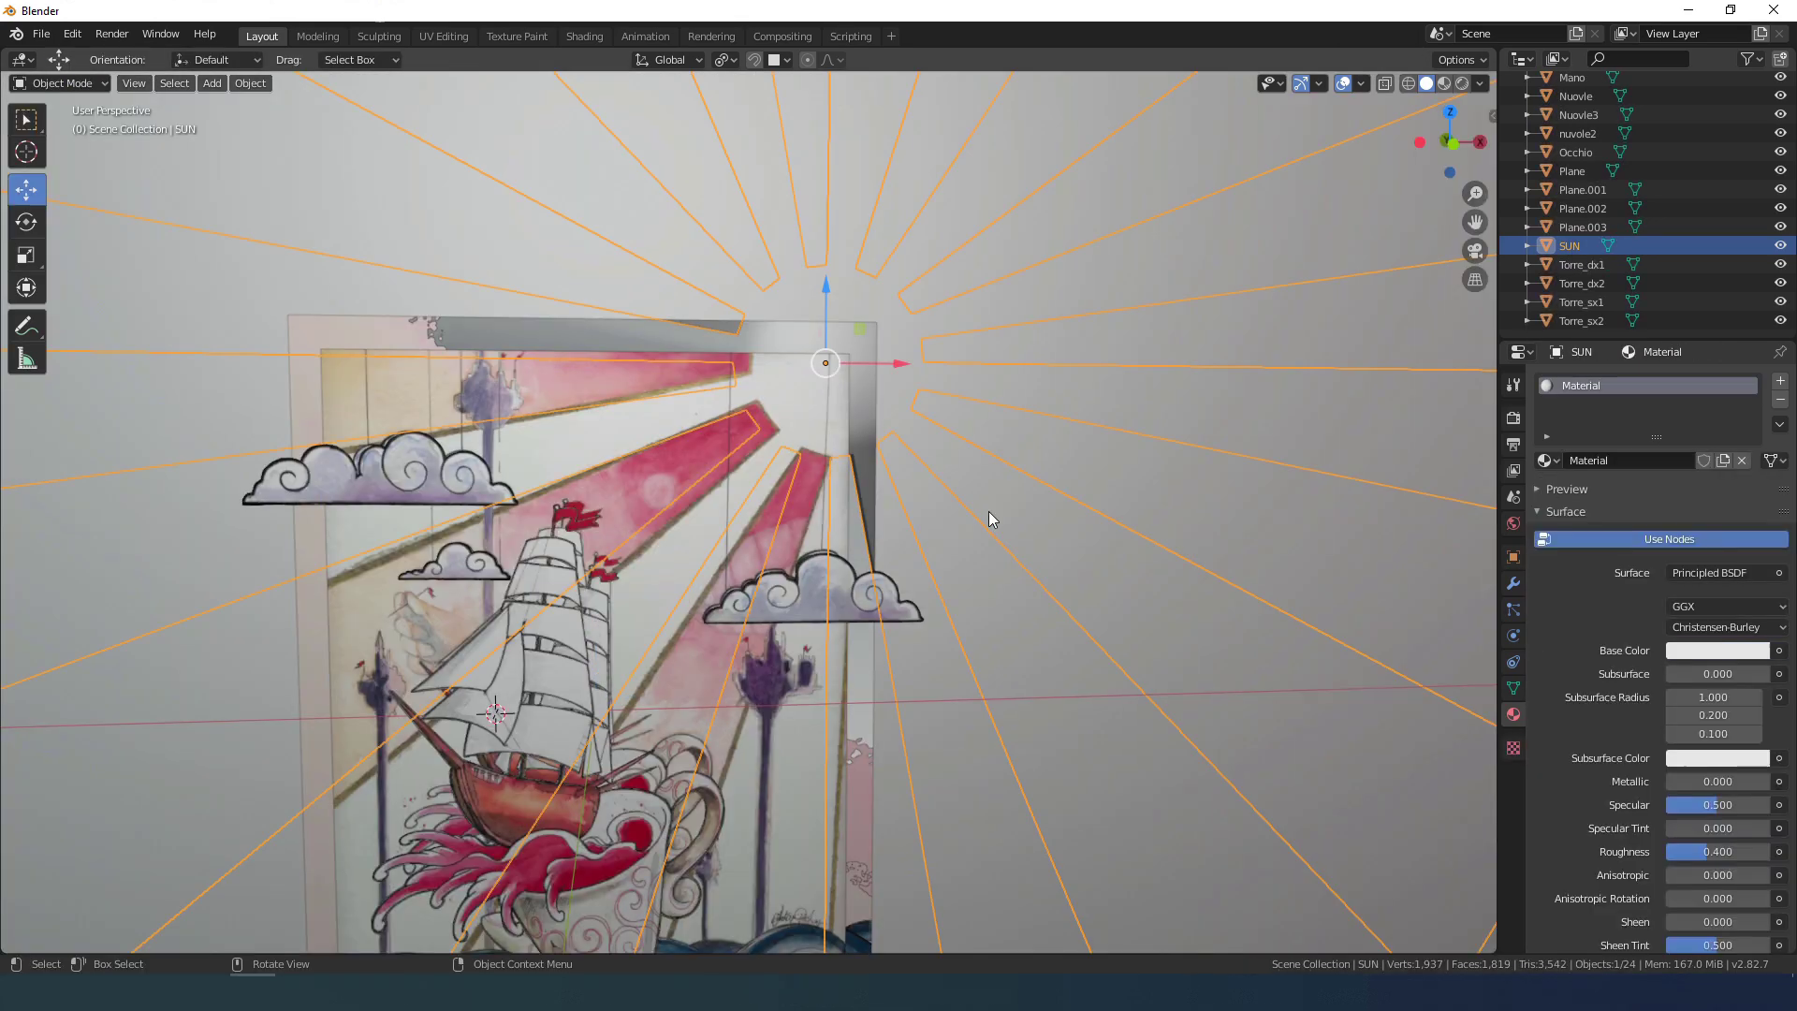
Step: Hide the img_asplane drawing and the Denti object, leaving the sun and the occluder in view
{"action": "left_click", "coordinate": [808, 453]}
{"action": "key", "text": "KP_1"}
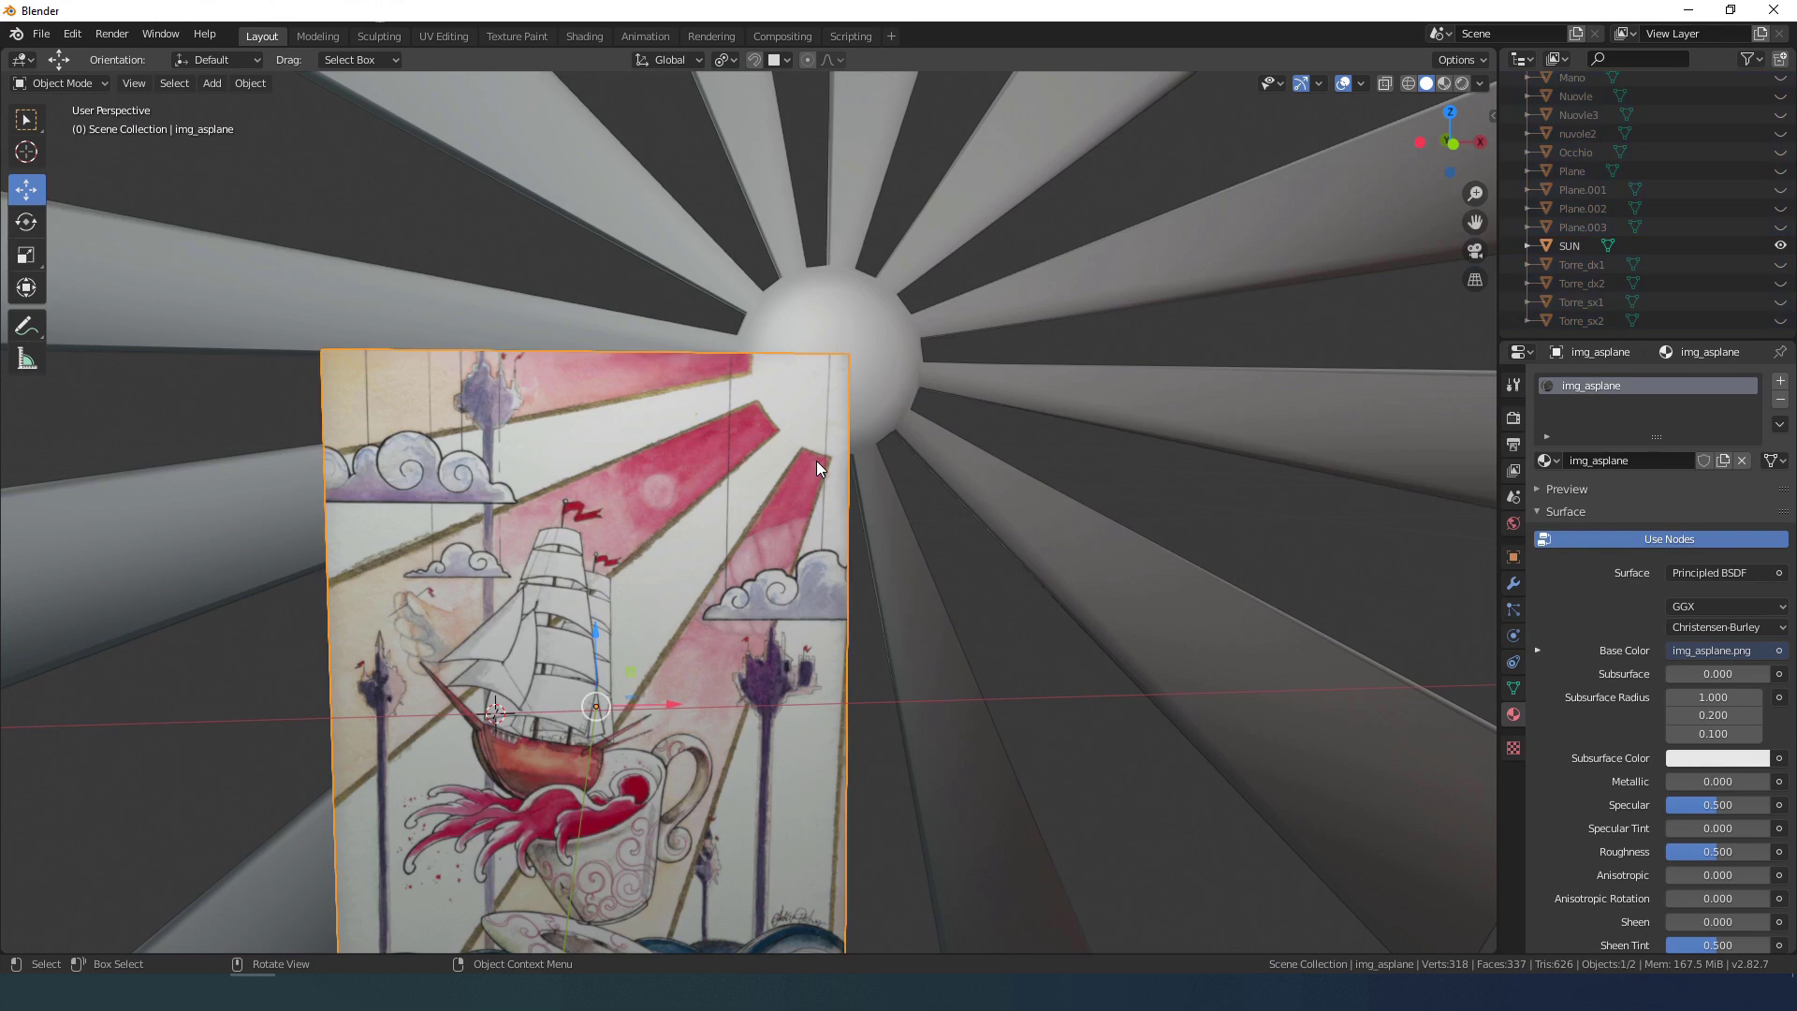
{"action": "key", "text": "h"}
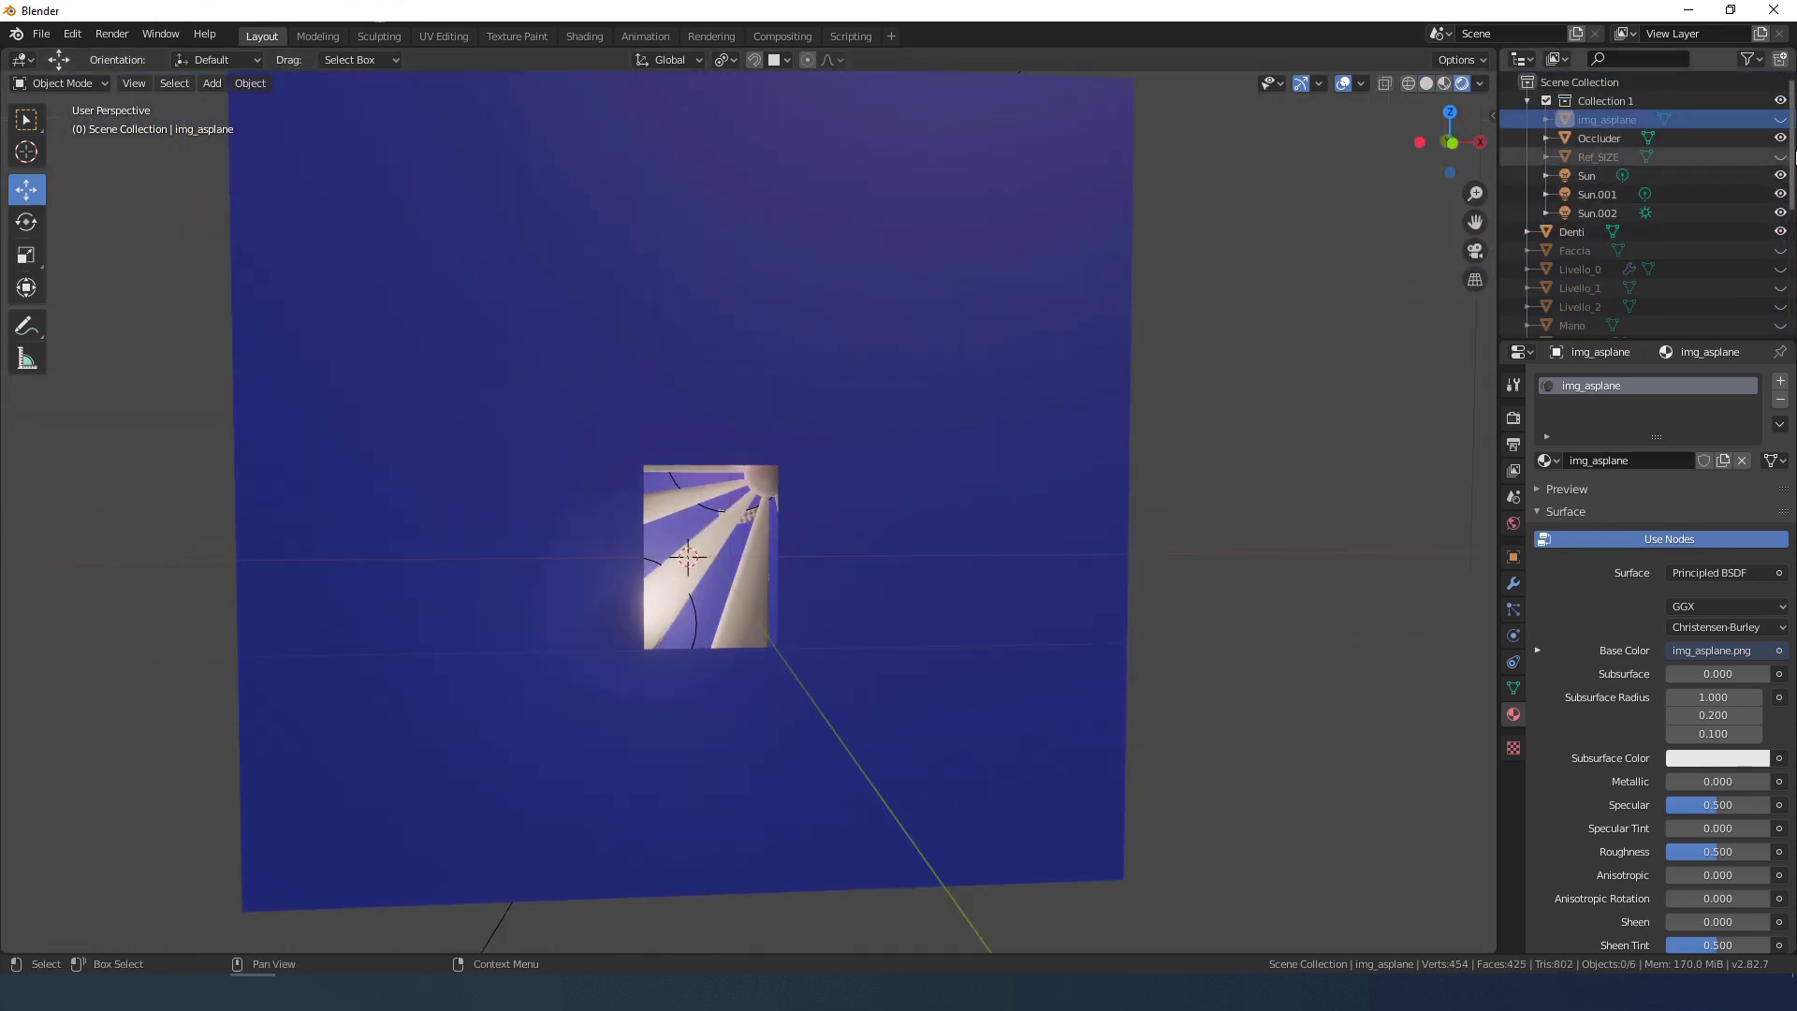
{"action": "left_click", "coordinate": [1780, 231]}
{"action": "middle_click_drag", "start_coordinate": [843, 655], "coordinate": [706, 687]}
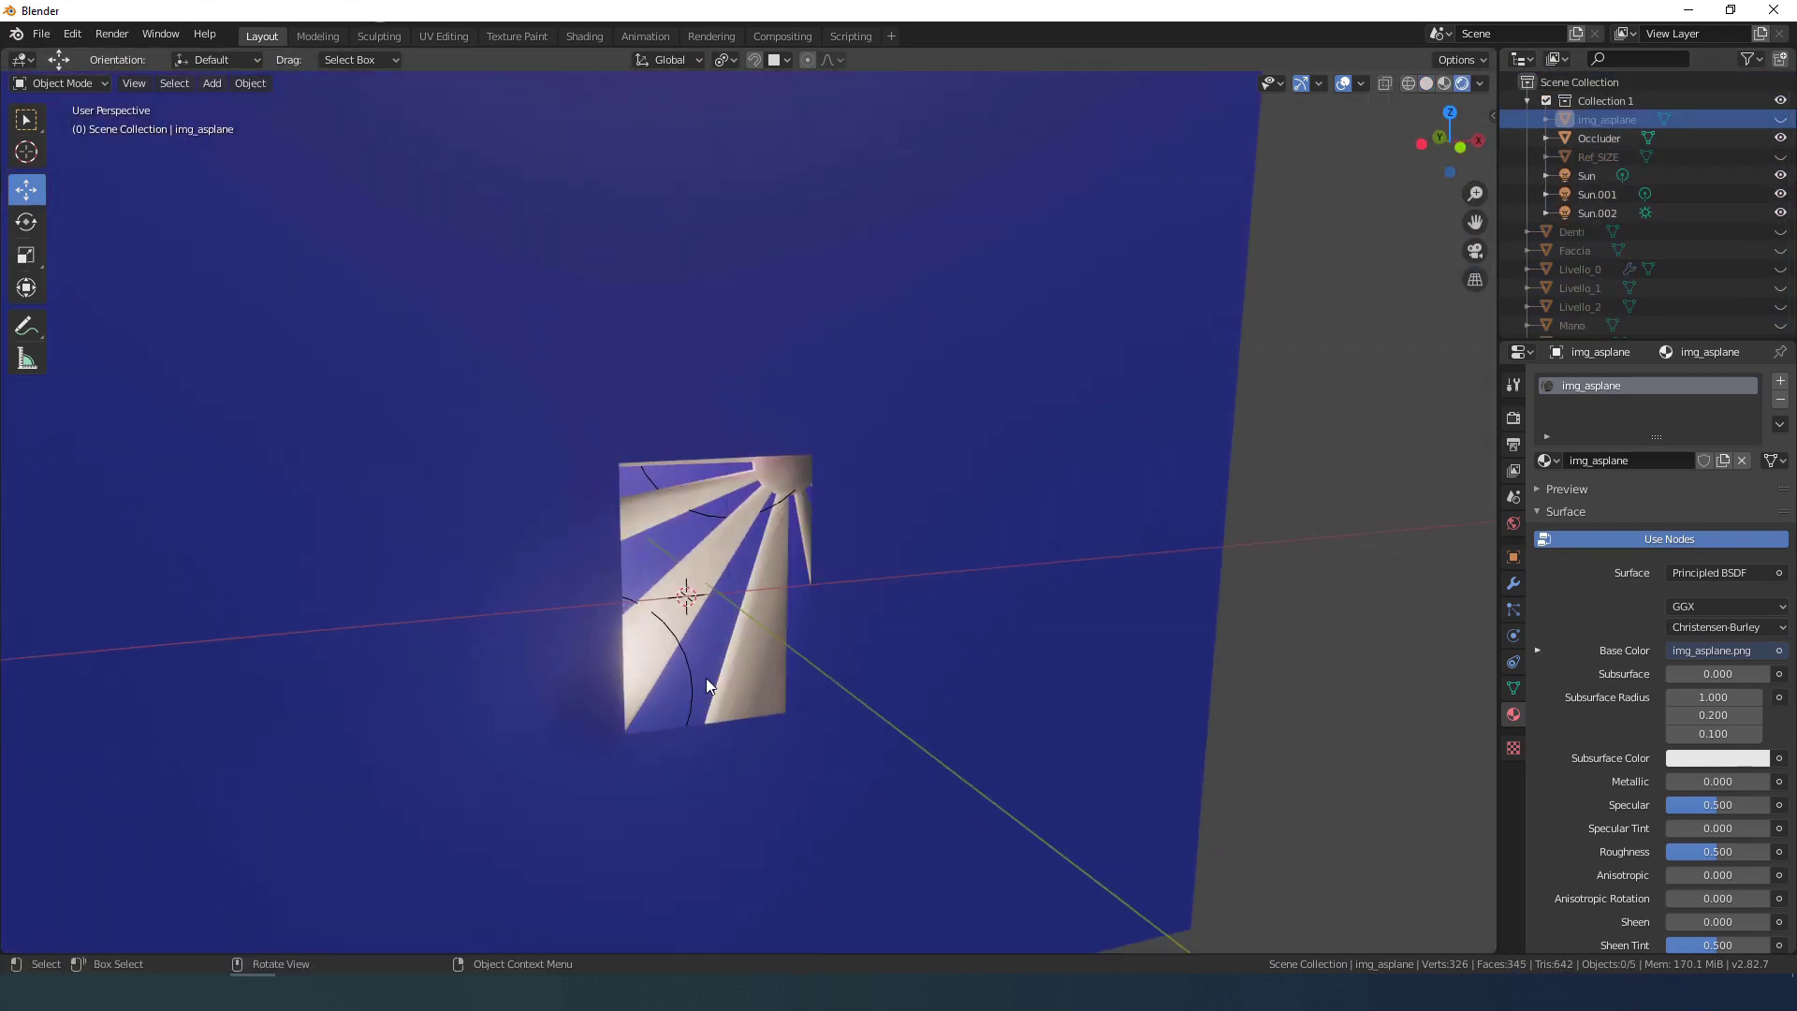
{"action": "left_click", "coordinate": [705, 686]}
Step: Disable Screen Space Reflections and Ambient Occlusion in the Eevee render settings
{"action": "left_click", "coordinate": [1513, 417]}
{"action": "left_click", "coordinate": [1554, 521]}
{"action": "left_click", "coordinate": [1554, 431]}
Step: Move the light along X, away from the occluder's opening
{"action": "middle_click_drag", "start_coordinate": [1030, 637], "coordinate": [789, 637]}
{"action": "left_click", "coordinate": [657, 706]}
{"action": "left_click", "coordinate": [525, 719]}
{"action": "left_click_drag", "start_coordinate": [600, 719], "coordinate": [403, 719]}
{"action": "middle_click_drag", "start_coordinate": [655, 655], "coordinate": [812, 530]}
{"action": "scroll", "coordinate": [777, 579], "scroll_direction": "down", "scroll_amount": 3}
{"action": "left_click", "coordinate": [749, 569]}
{"action": "left_click", "coordinate": [1008, 751]}
{"action": "key", "text": "KP_1"}
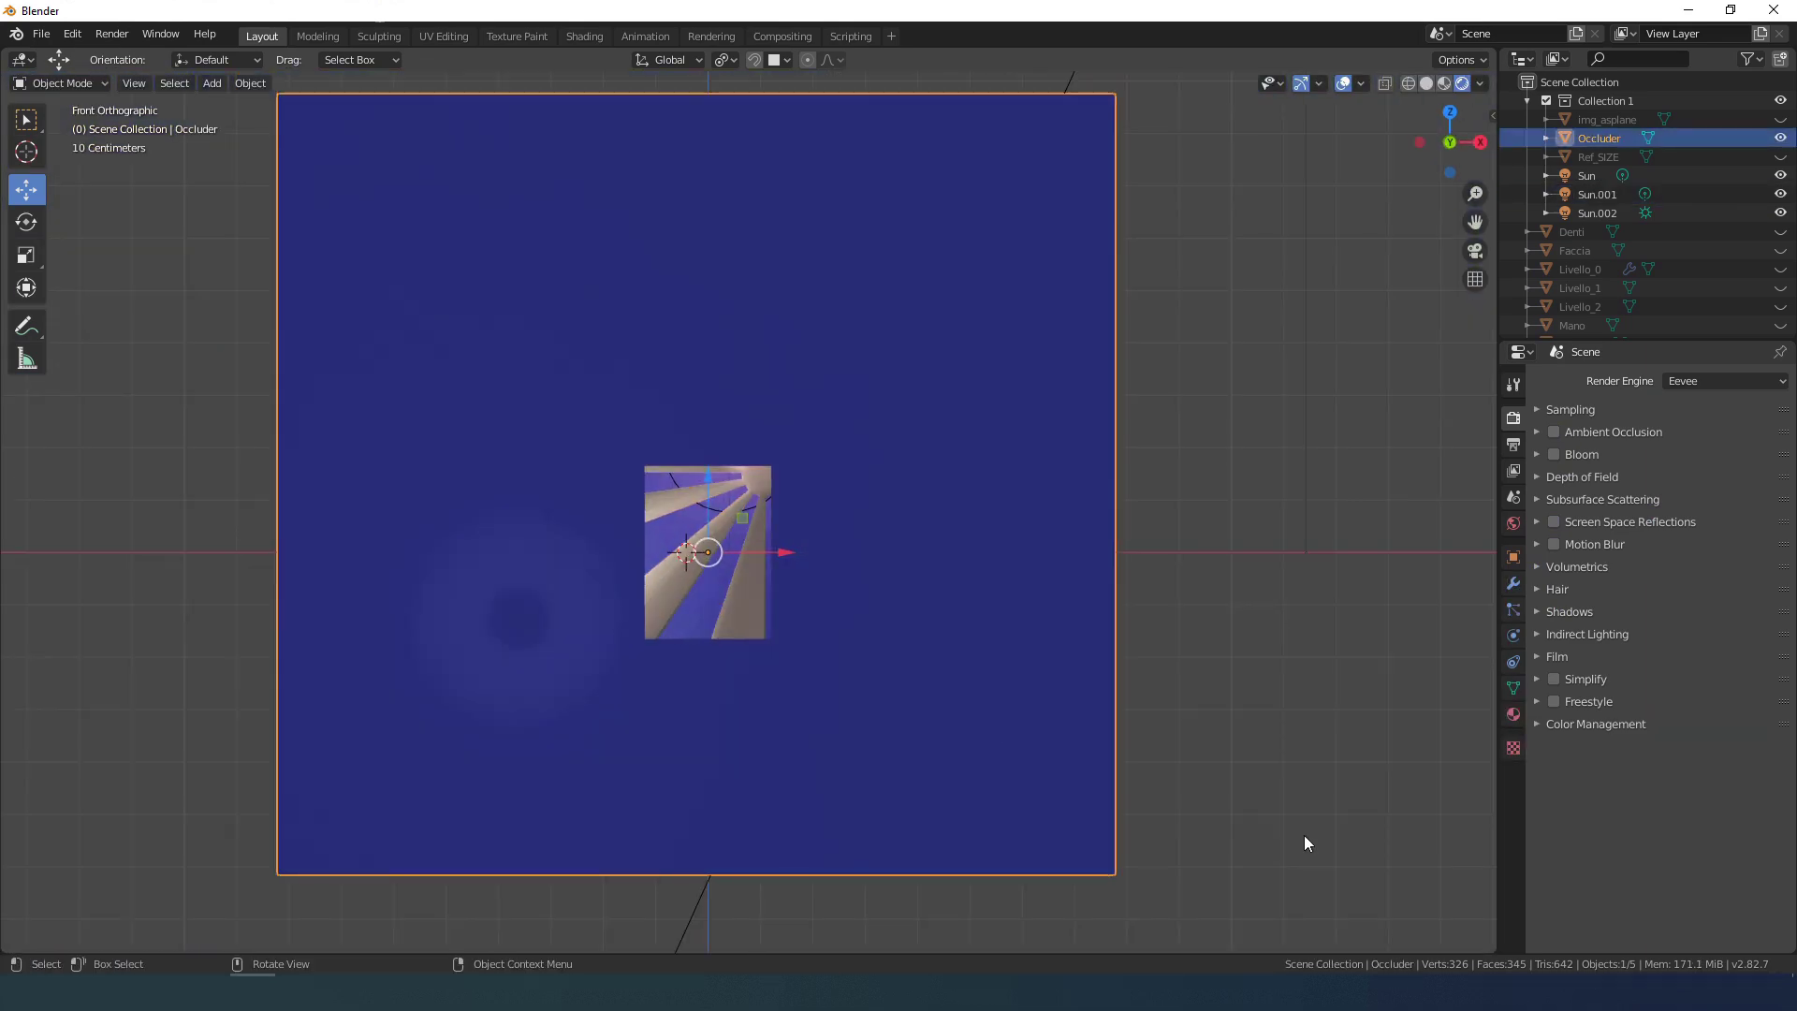
{"action": "key", "text": "s"}
{"action": "right_click", "coordinate": [995, 749]}
Step: Inspect how the occluder masks the full sun mesh using X-ray, Solid and Rendered shading from front and angled views
{"action": "middle_click_drag", "start_coordinate": [789, 169], "coordinate": [807, 216]}
{"action": "left_click", "coordinate": [807, 221]}
{"action": "left_click", "coordinate": [1386, 83]}
{"action": "left_click", "coordinate": [1426, 82]}
{"action": "mouse_move", "coordinate": [954, 539]}
{"action": "middle_mouse_down"}
{"action": "mouse_move", "coordinate": [798, 545]}
{"action": "mouse_move", "coordinate": [828, 517]}
{"action": "middle_mouse_up"}
{"action": "key", "text": "alt+a"}
{"action": "left_click", "coordinate": [1462, 83]}
{"action": "key", "text": "KP_1"}
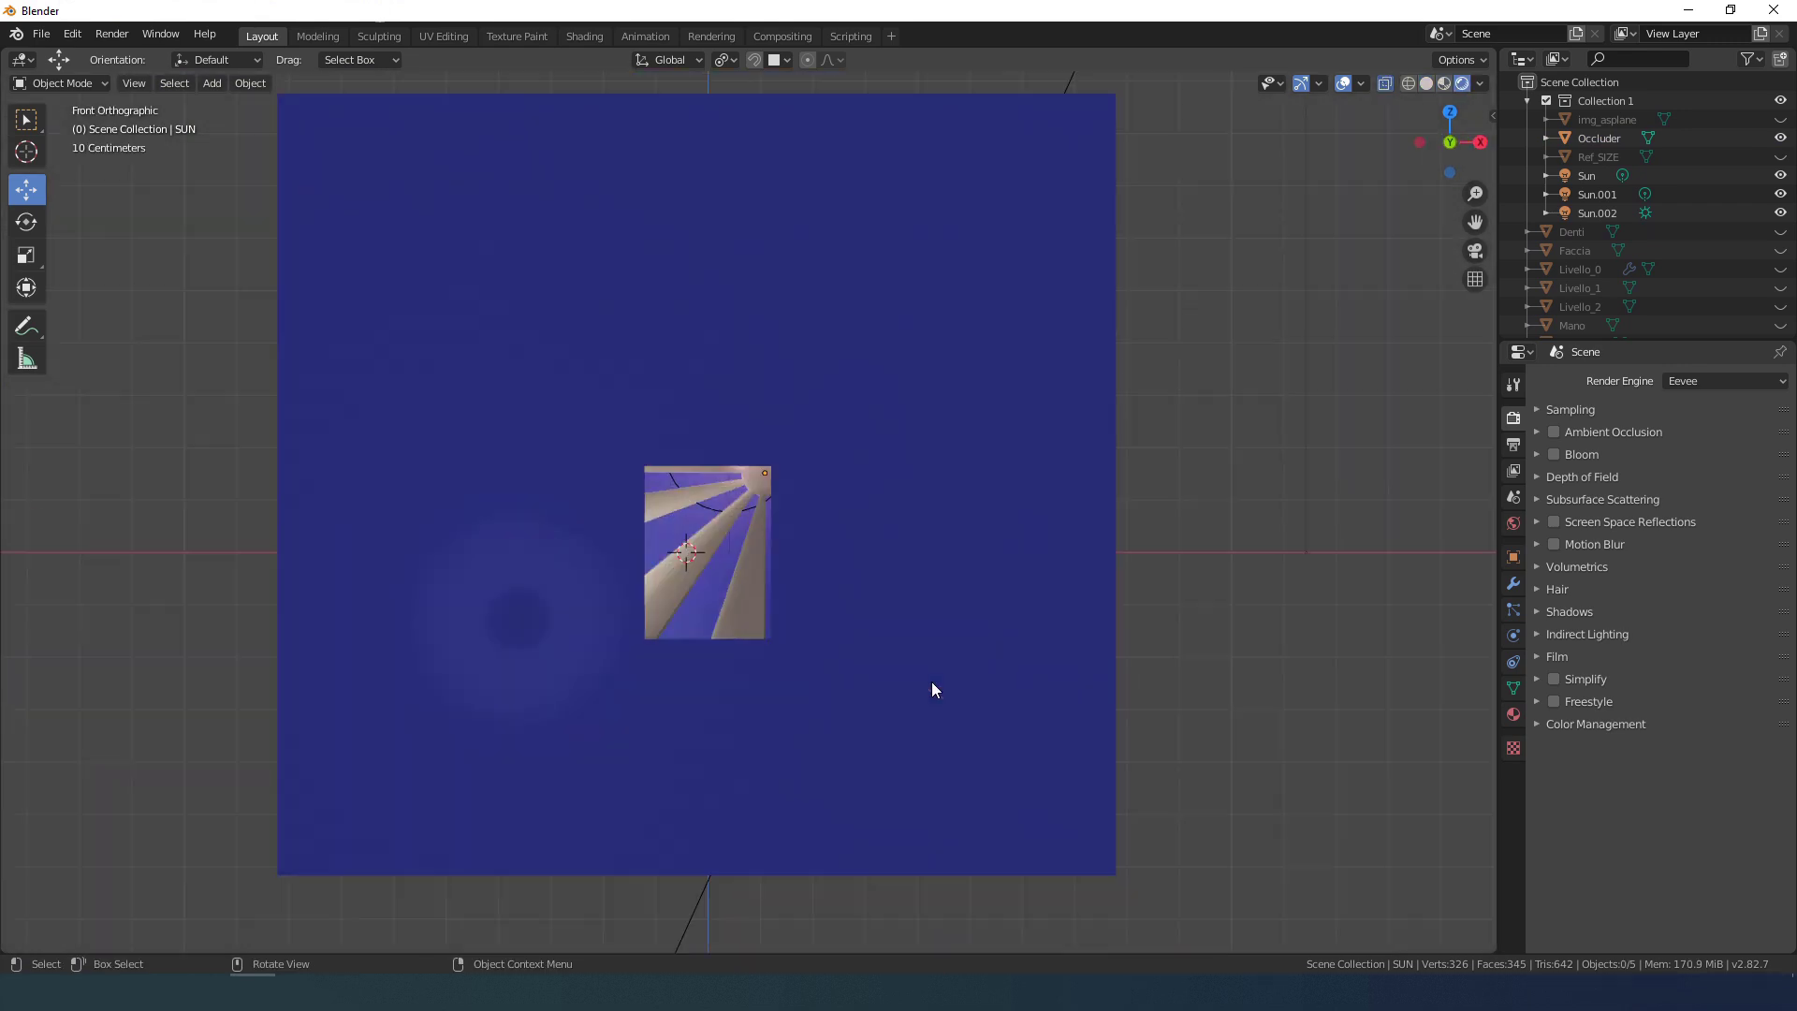
{"action": "left_click", "coordinate": [894, 616]}
{"action": "middle_click_drag", "start_coordinate": [740, 608], "coordinate": [923, 614]}
{"action": "left_click", "coordinate": [749, 537]}
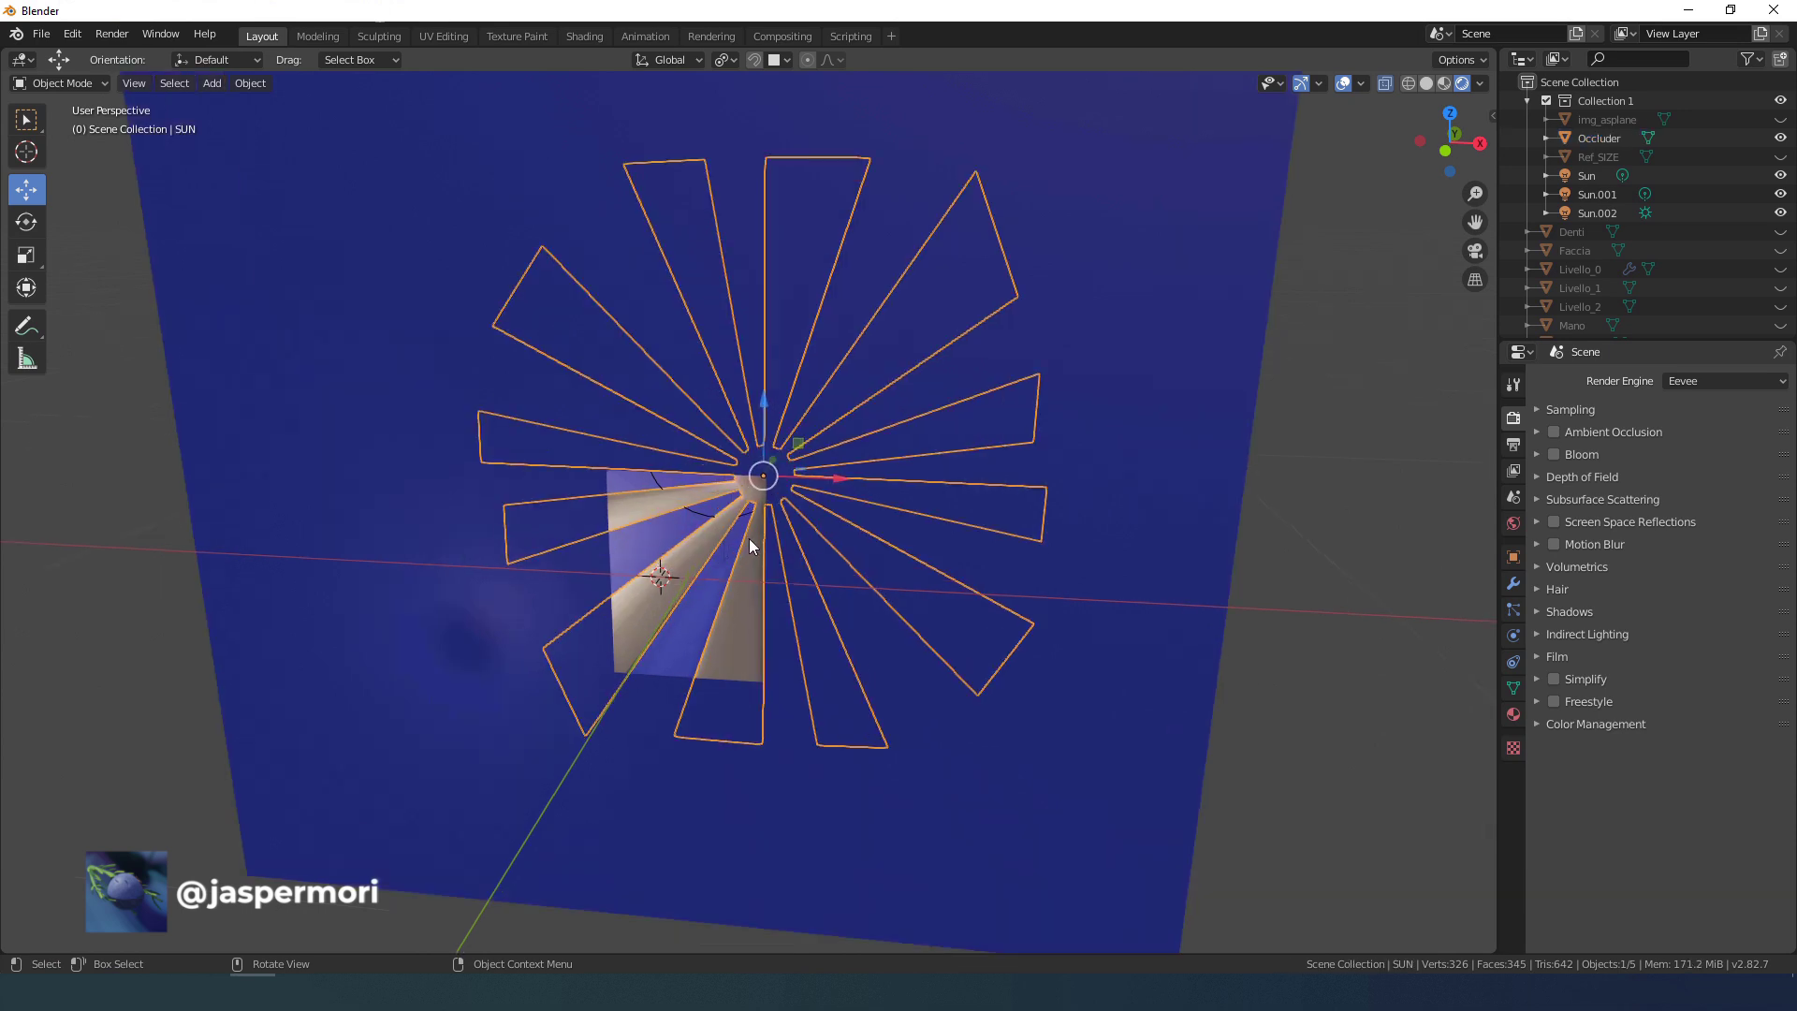
{"action": "middle_click_drag", "start_coordinate": [749, 537], "coordinate": [947, 604]}
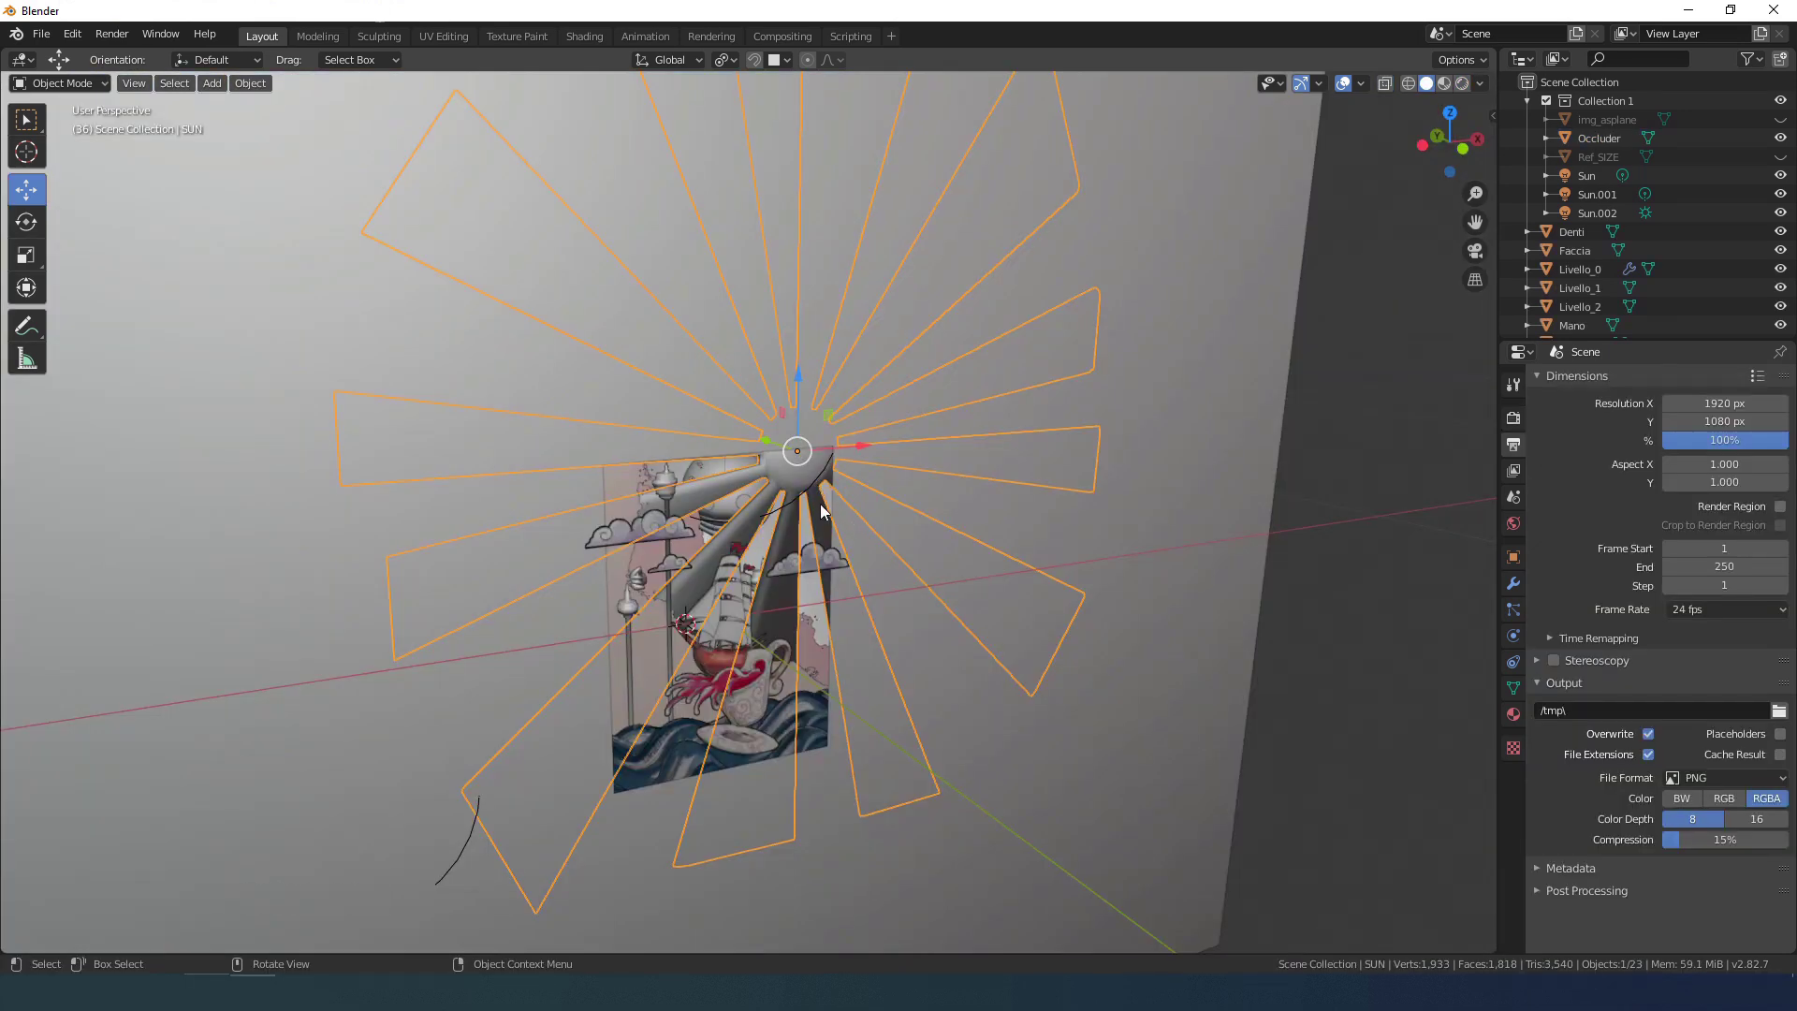
Step: Display the sun's transform values beside the scene
{"action": "key", "text": "n"}
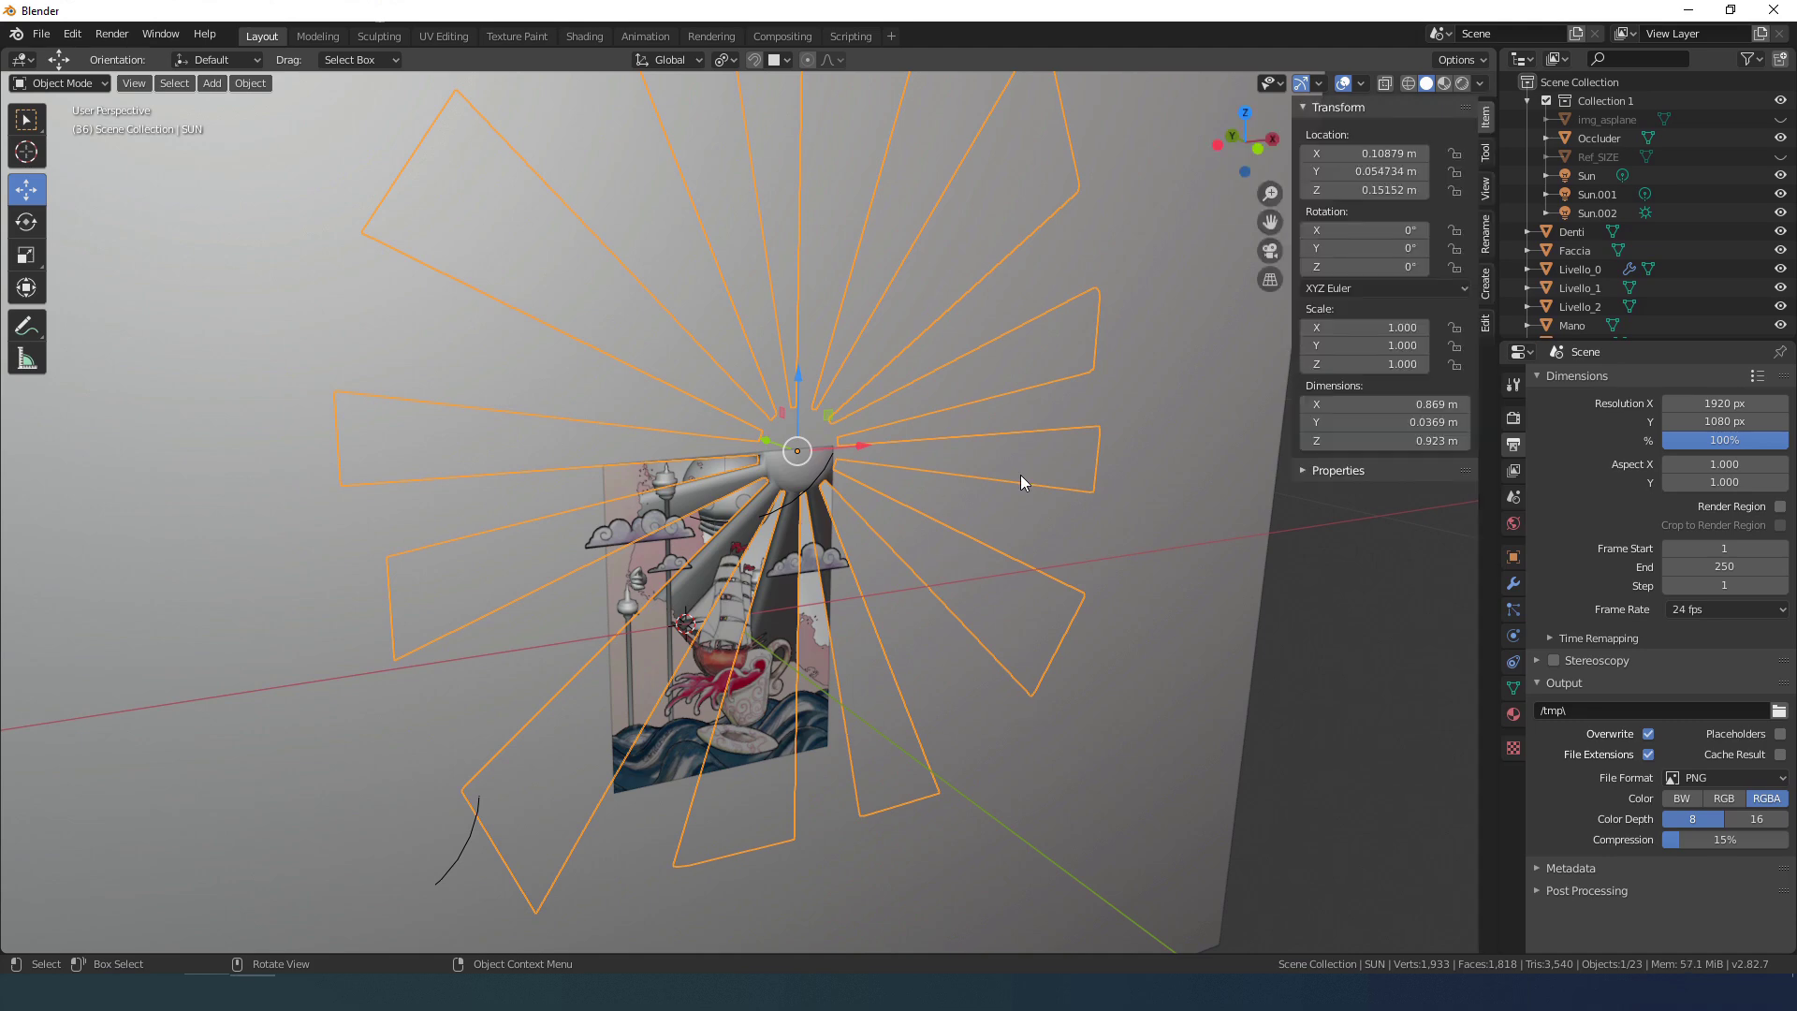
{"action": "middle_click_drag", "start_coordinate": [1022, 479], "coordinate": [1020, 557]}
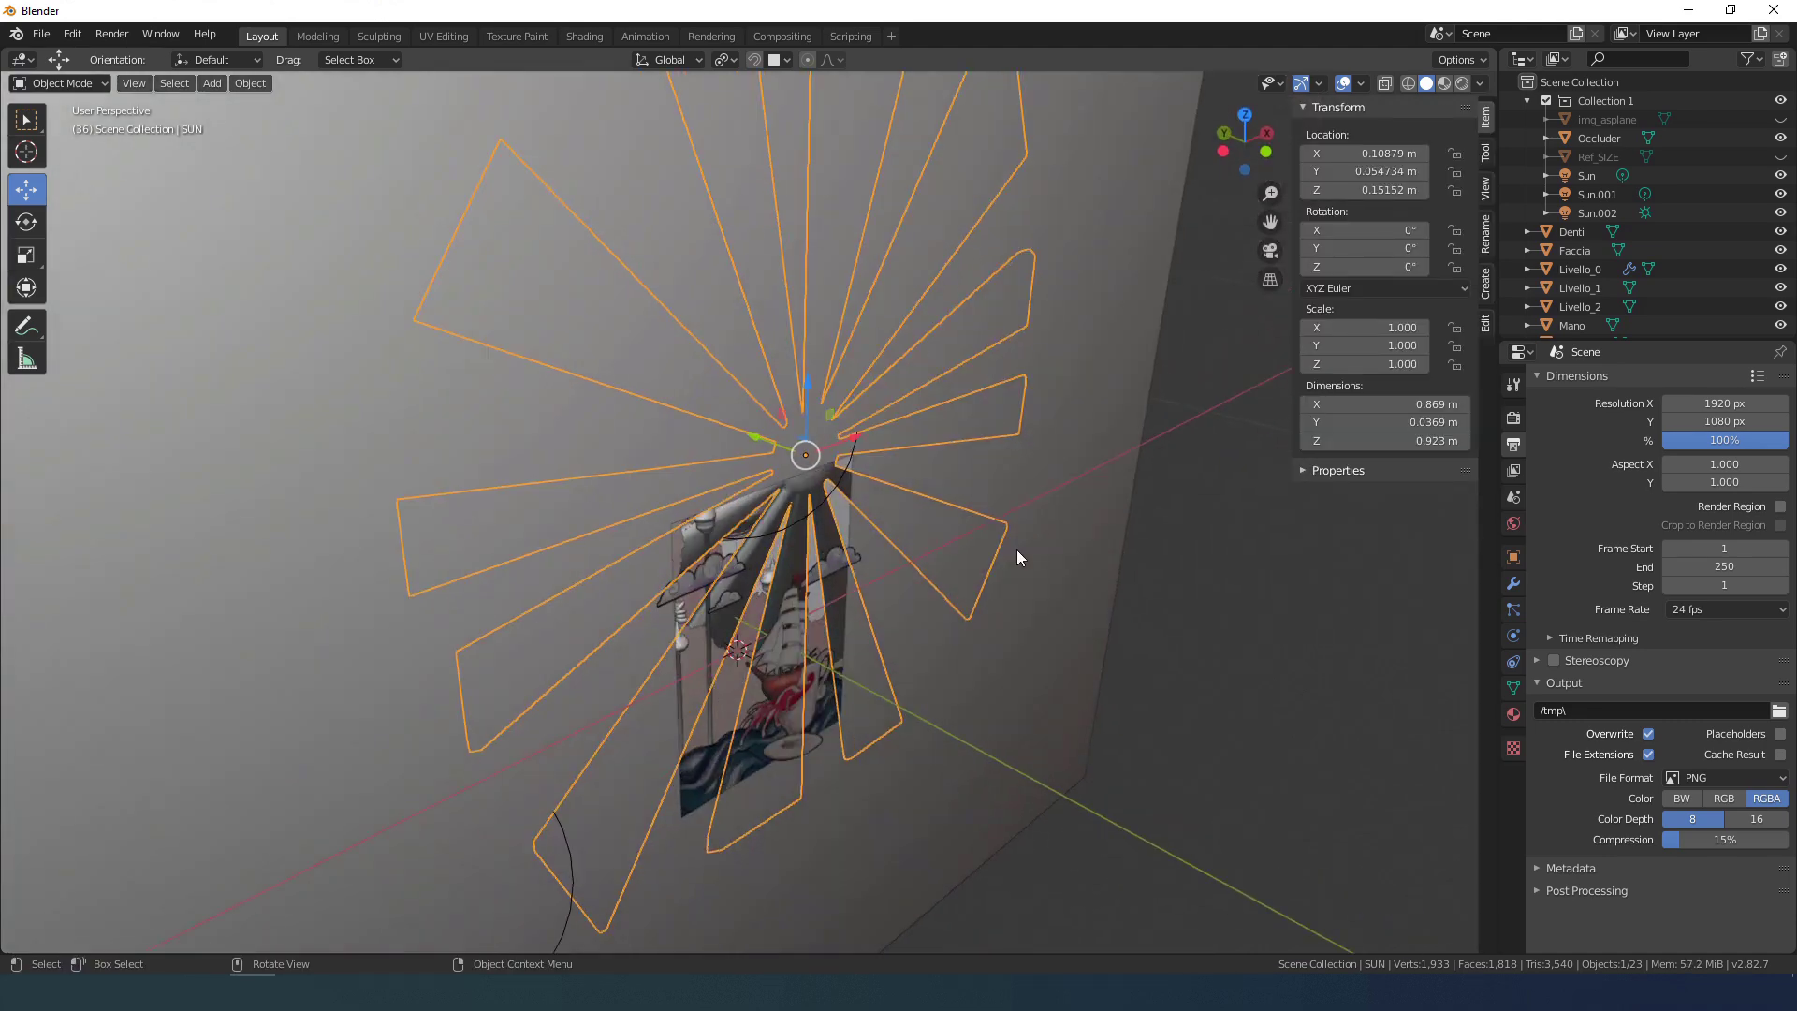
{"action": "key", "text": "r"}
{"action": "key", "text": "y"}
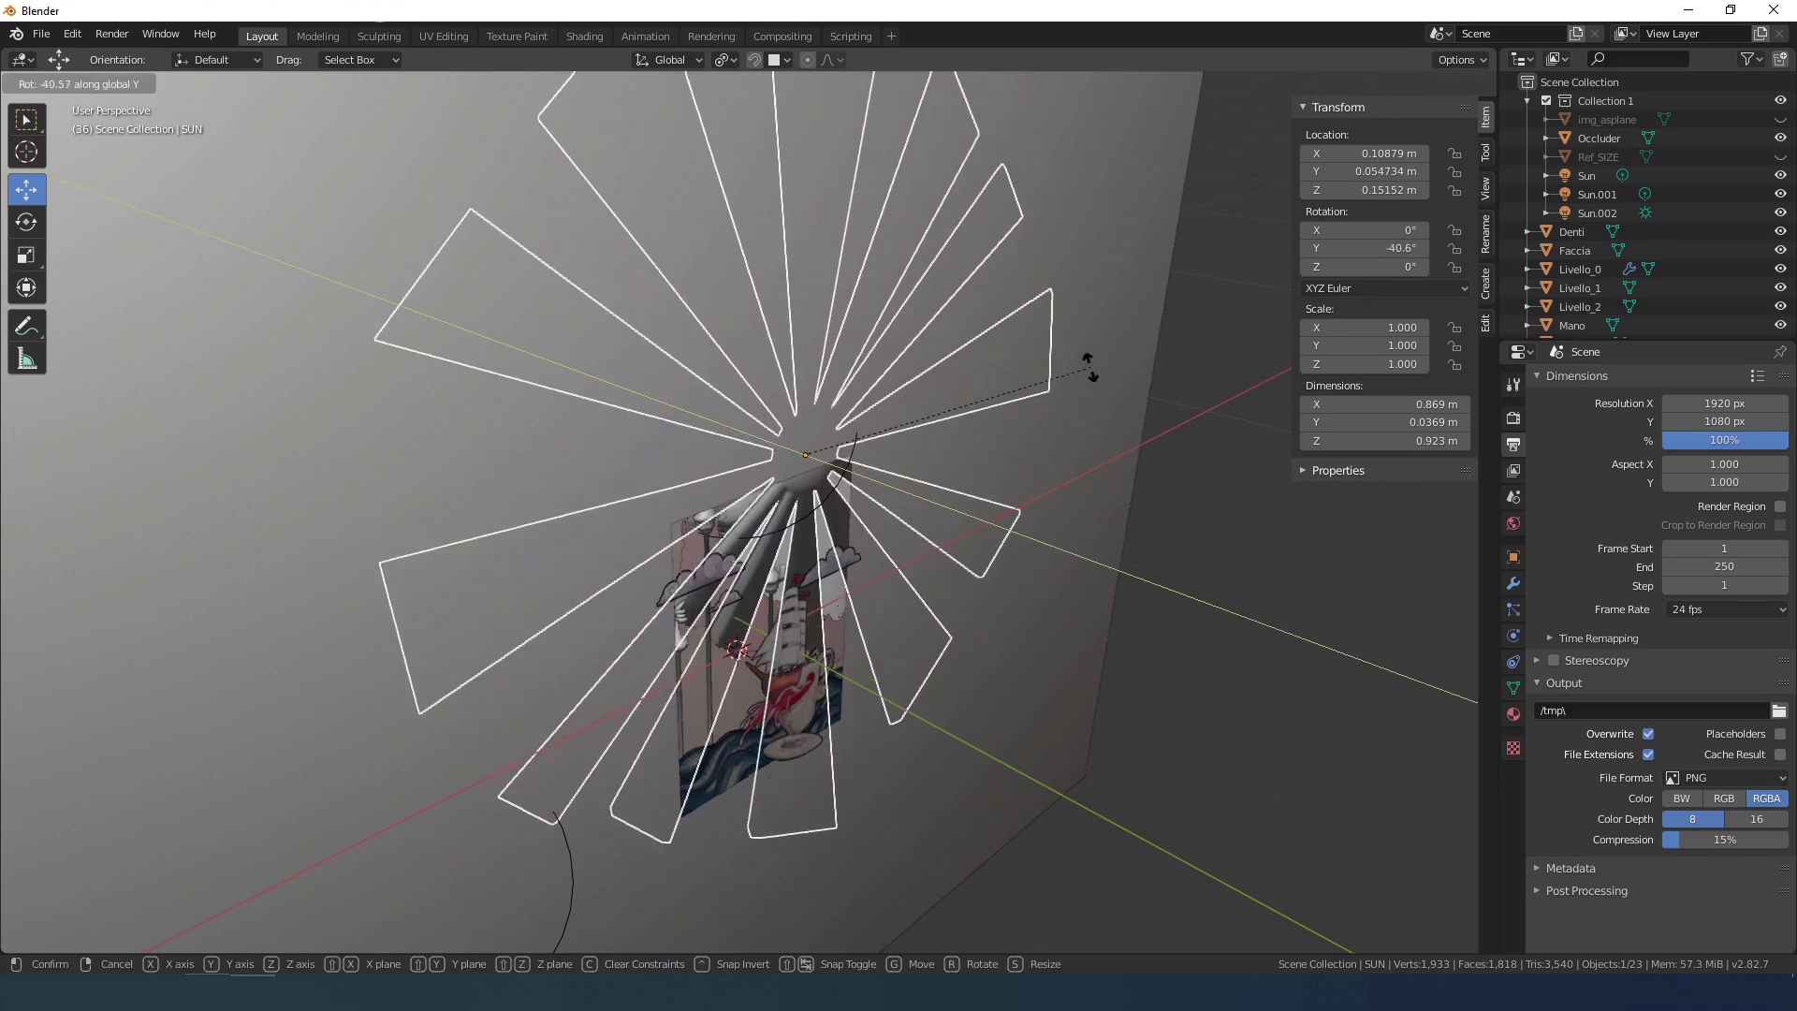
{"action": "key", "text": "Escape"}
{"action": "middle_click_drag", "start_coordinate": [1071, 571], "coordinate": [1111, 575]}
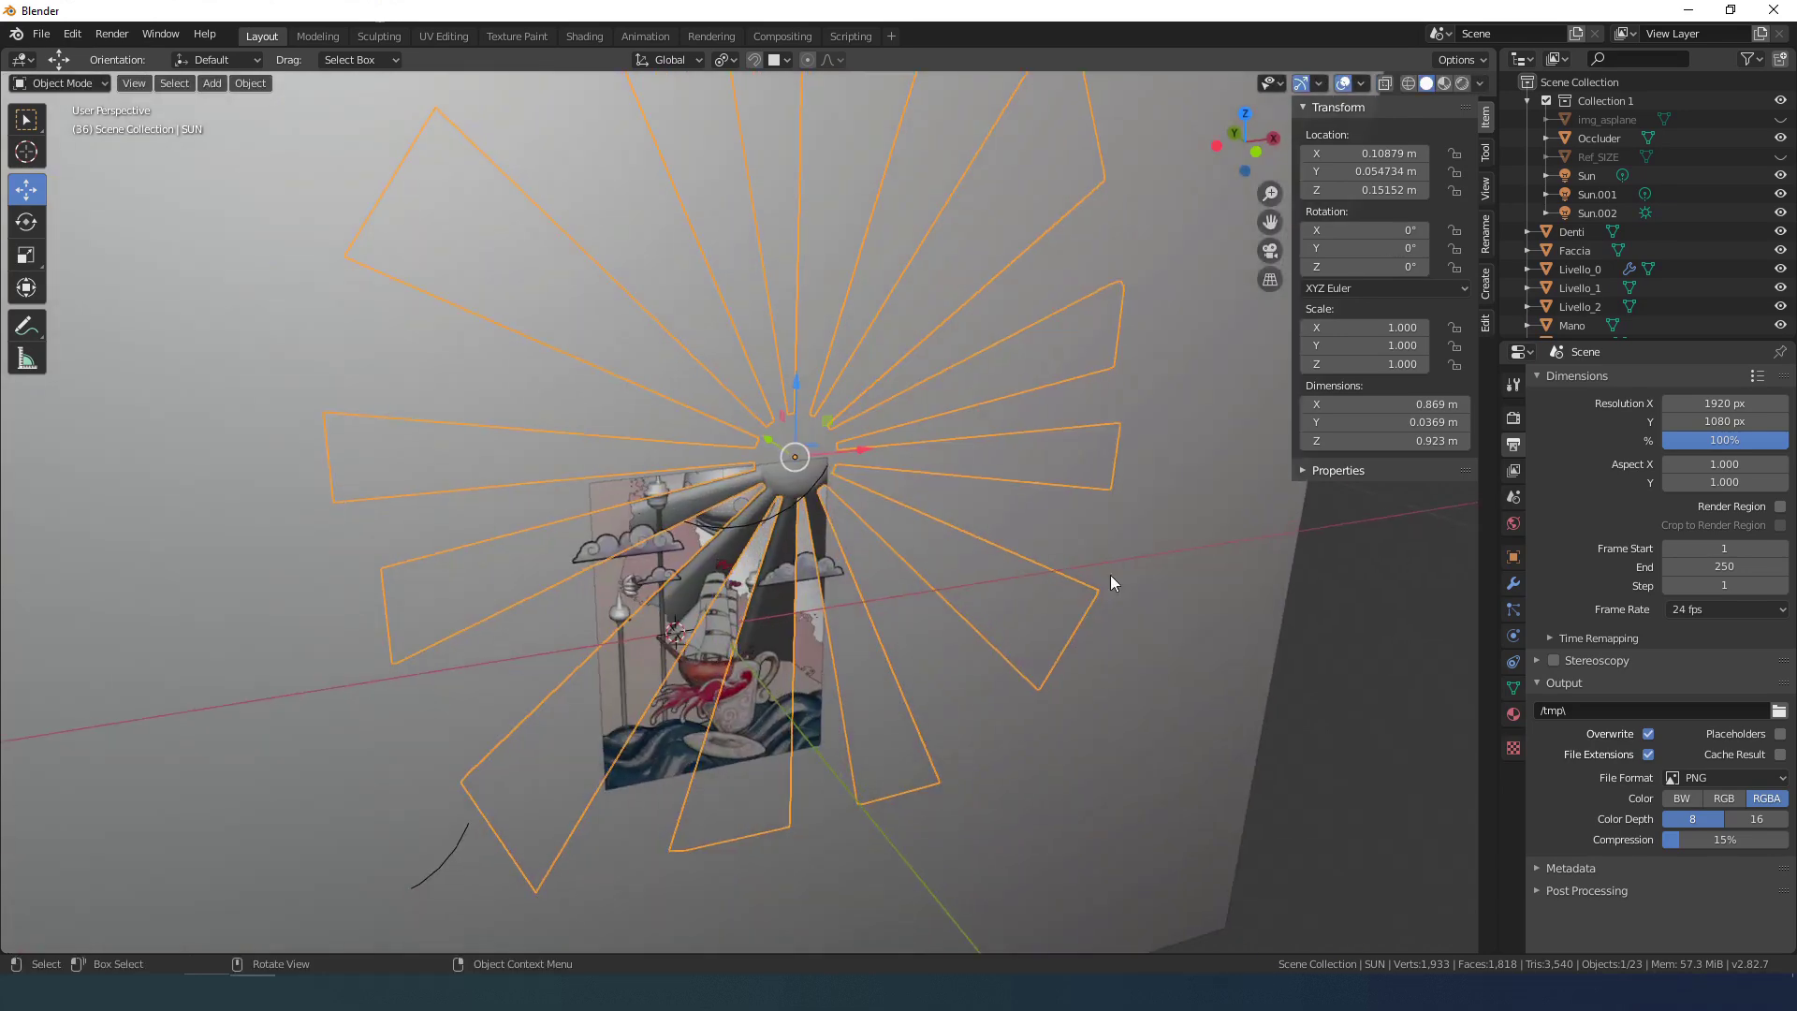
Step: Set the scene's output frame rate to 30 fps
{"action": "left_click", "coordinate": [1728, 609]}
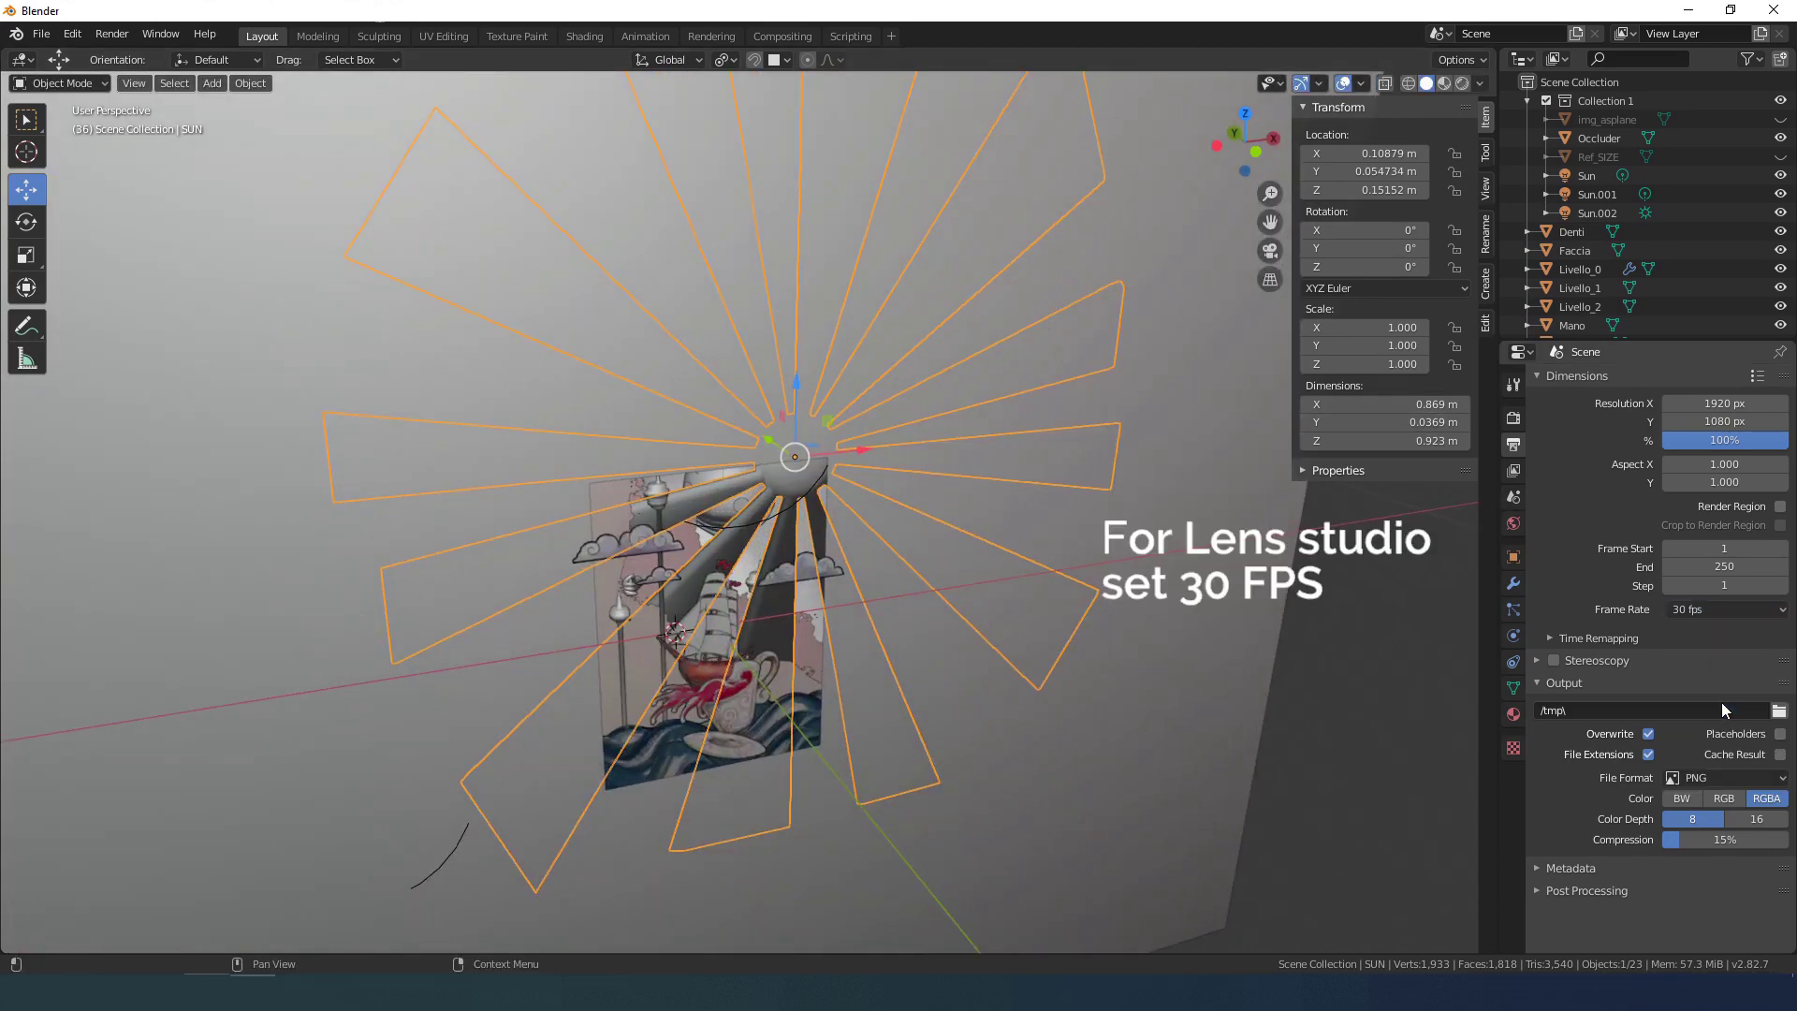
{"action": "left_click", "coordinate": [1722, 697]}
Step: Split off an area below the 3D viewport as a Timeline and set the animation's end frame to 300
{"action": "left_click_drag", "start_coordinate": [5, 946], "coordinate": [13, 783]}
{"action": "left_click", "coordinate": [20, 796]}
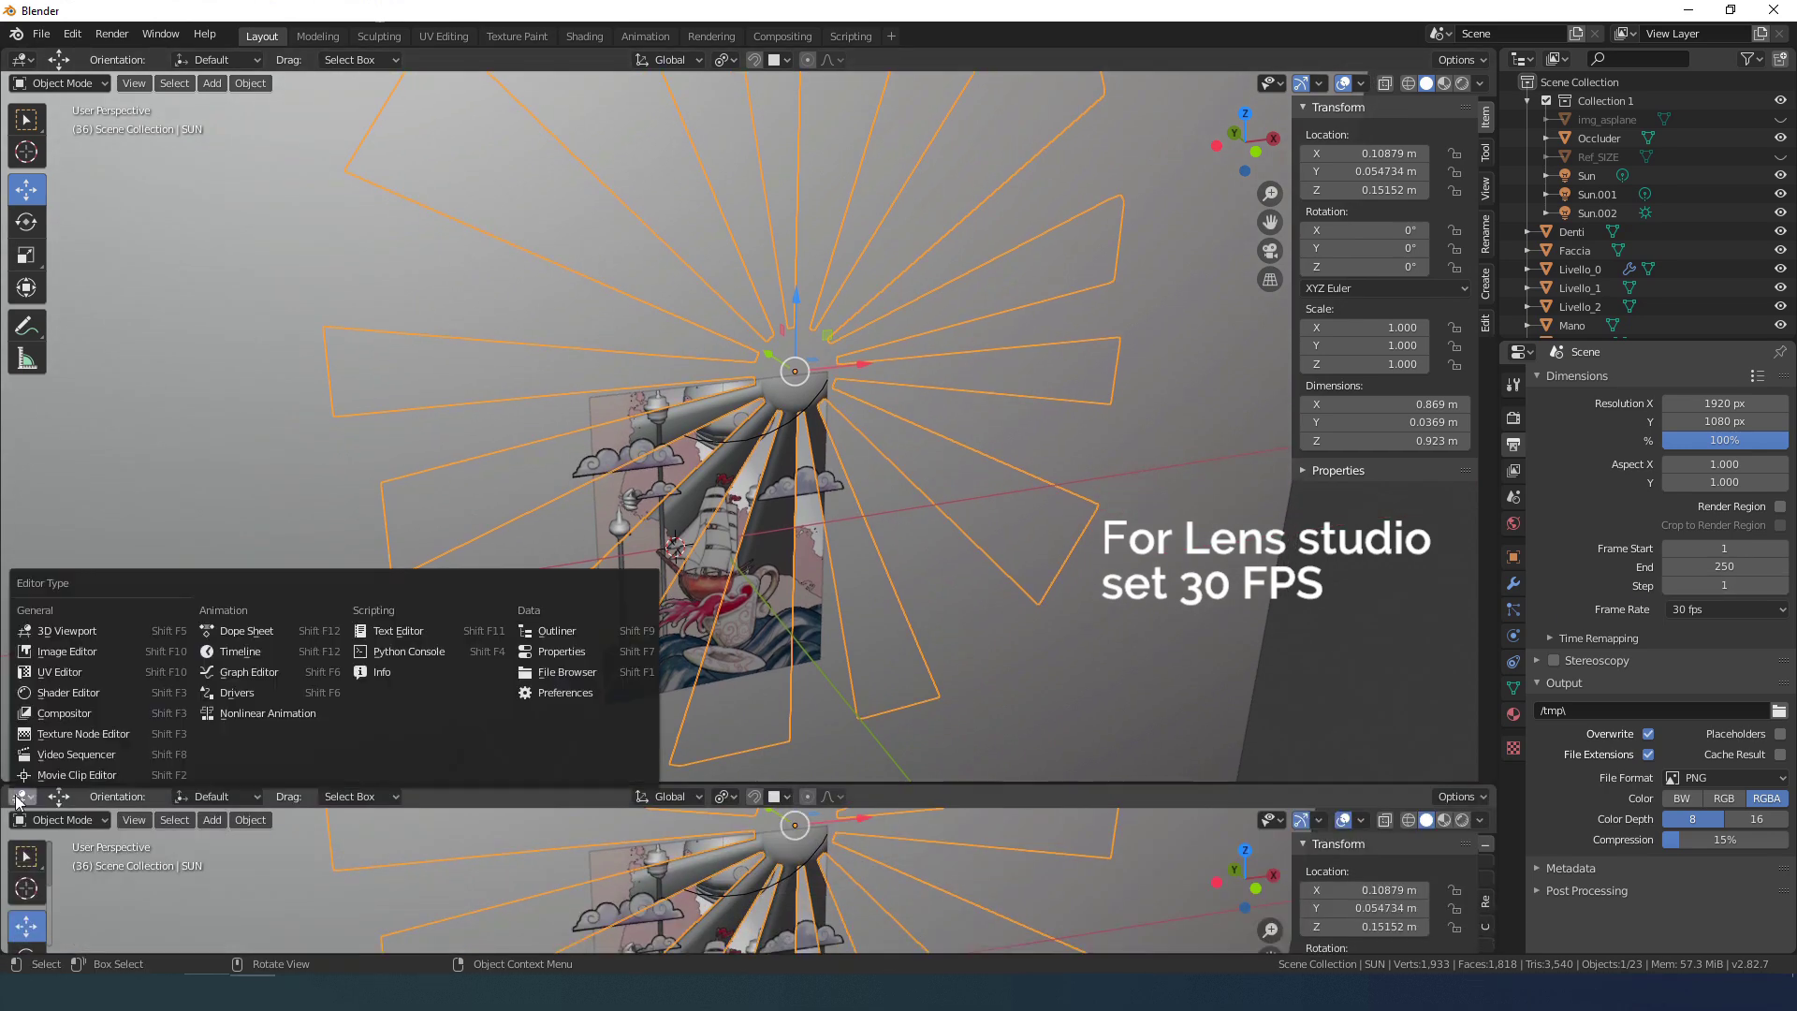
{"action": "left_click", "coordinate": [21, 796]}
{"action": "left_click", "coordinate": [262, 653]}
{"action": "left_click", "coordinate": [1443, 796]}
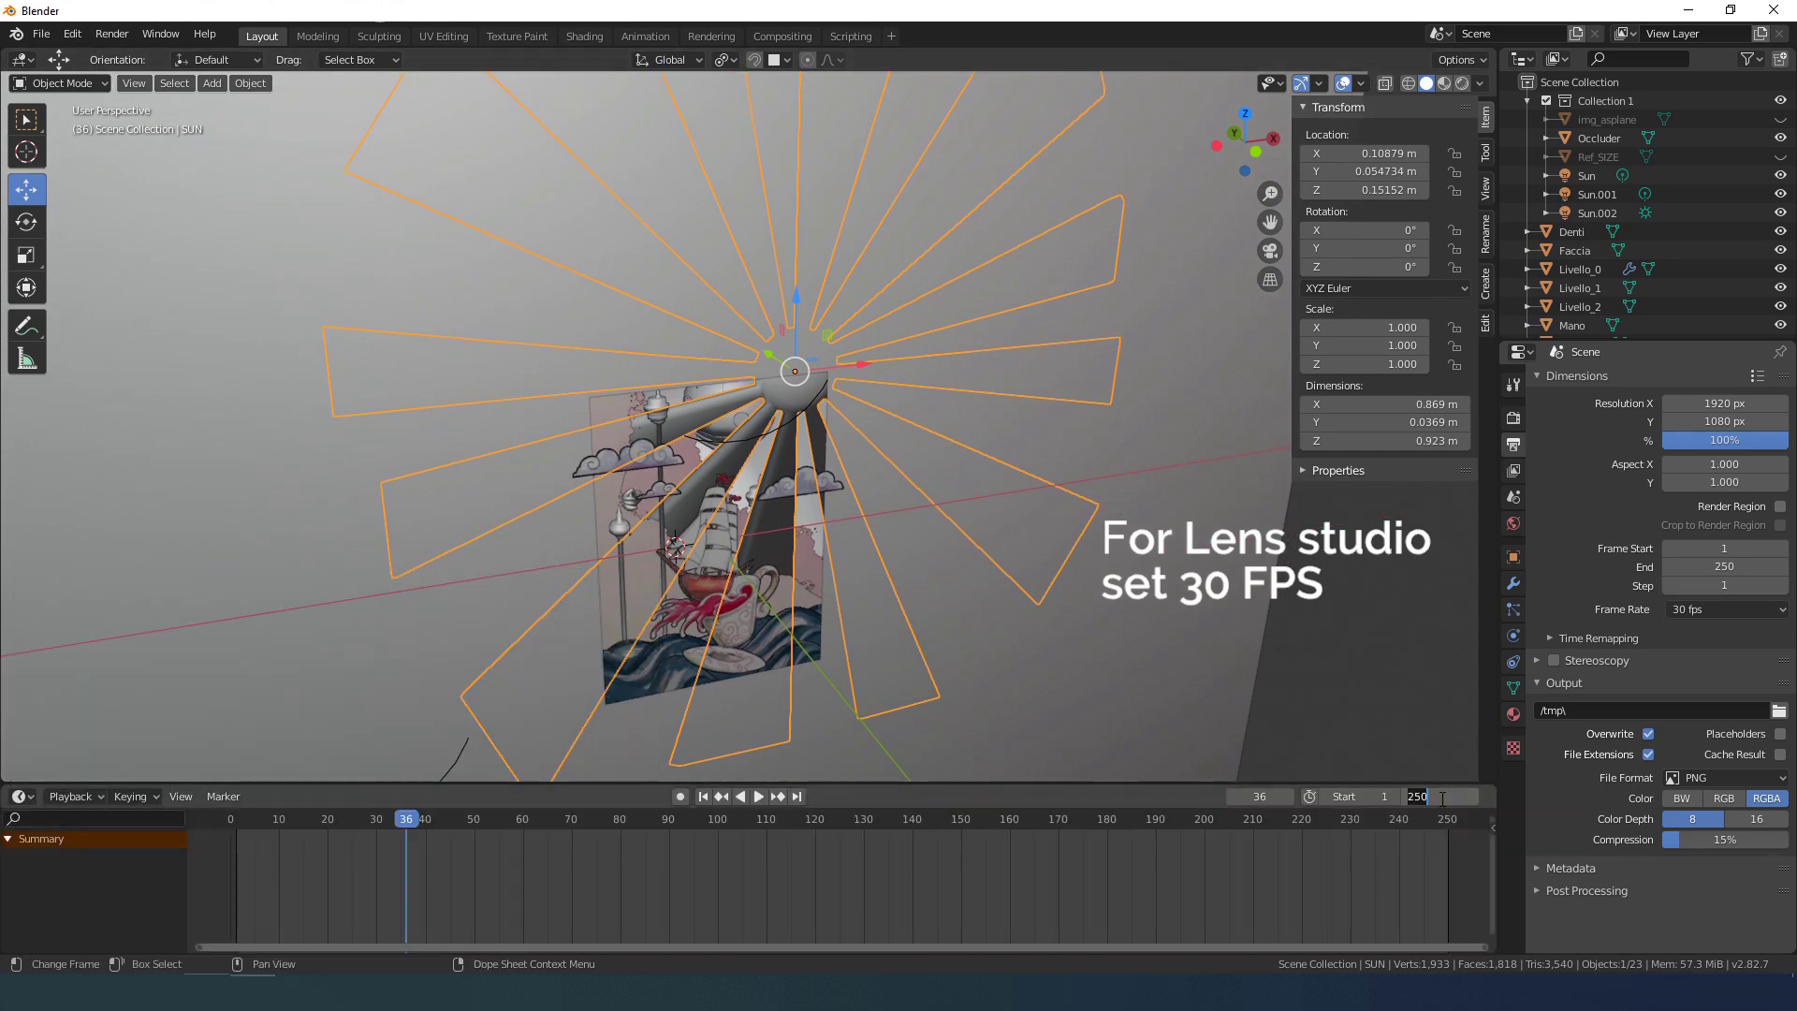
{"action": "type", "text": "300"}
{"action": "key", "text": "Return"}
{"action": "scroll", "coordinate": [1115, 869], "scroll_direction": "down", "scroll_amount": 4}
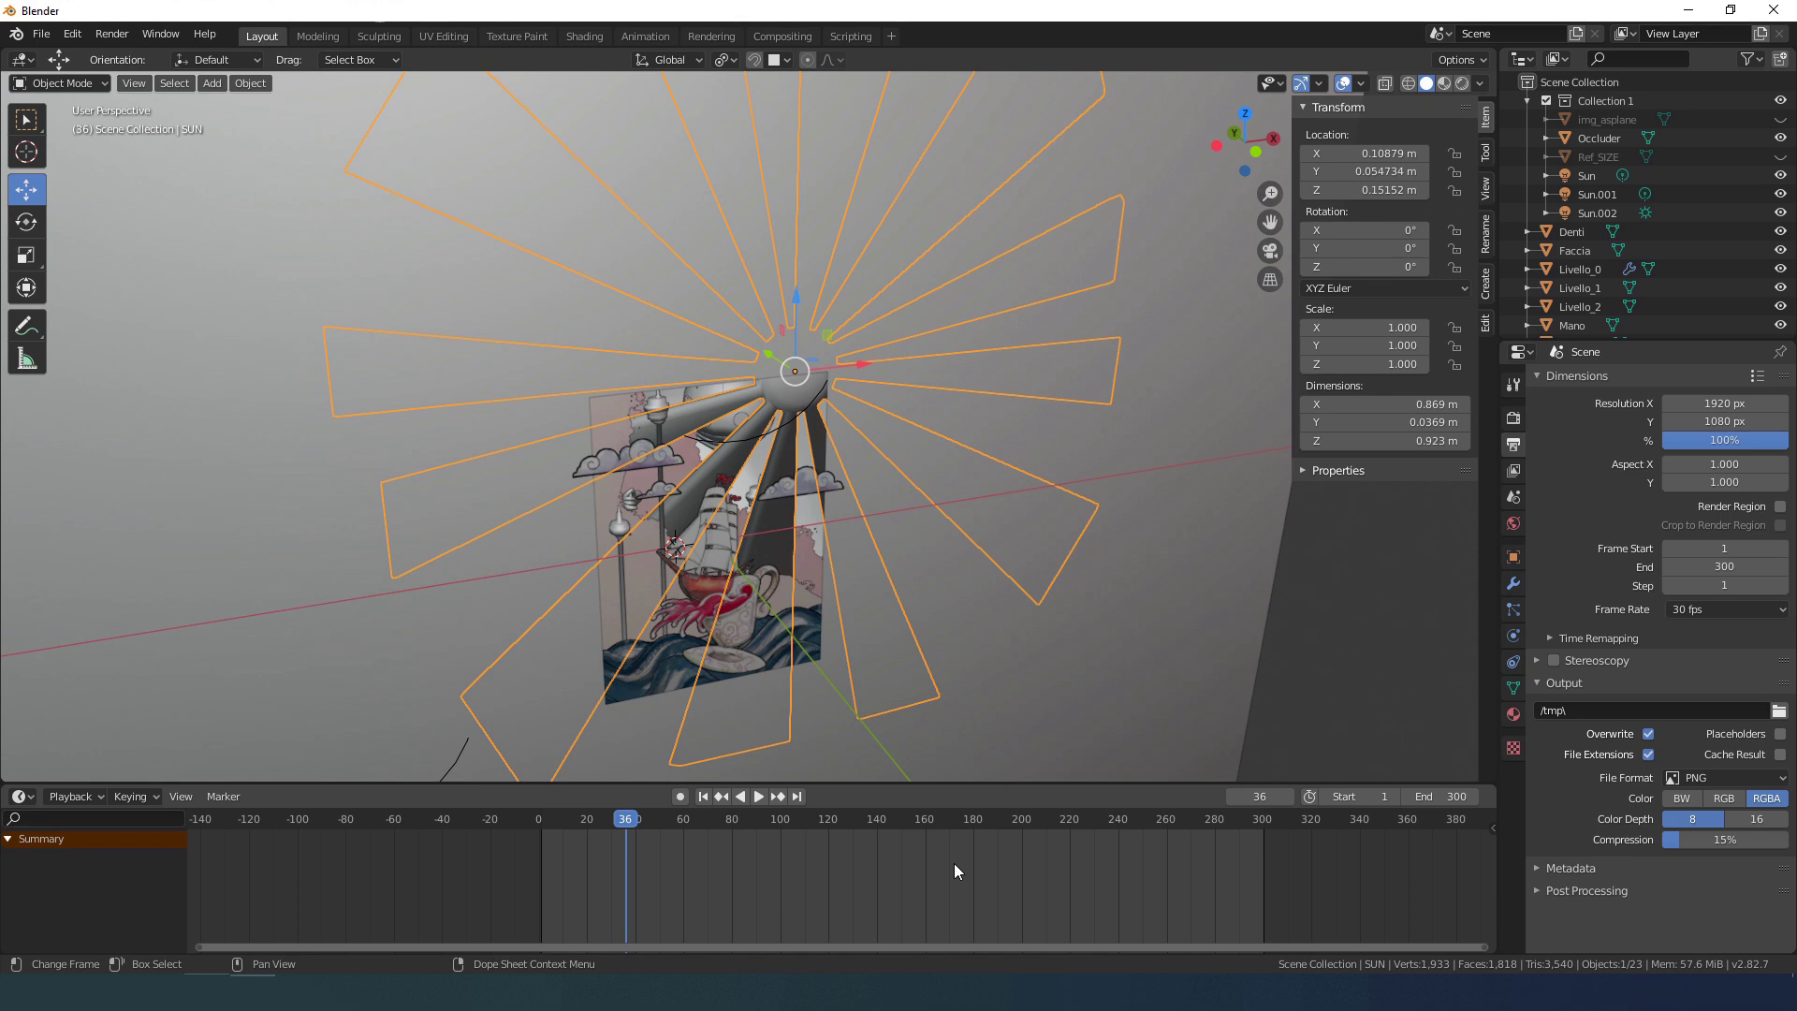
Step: Go to frame 1 and insert a single keyframe on the sun's Y rotation
{"action": "key", "text": "shift+Left"}
{"action": "mouse_move", "coordinate": [544, 825]}
{"action": "left_mouse_down"}
{"action": "mouse_move", "coordinate": [575, 827]}
{"action": "mouse_move", "coordinate": [545, 826]}
{"action": "left_mouse_up"}
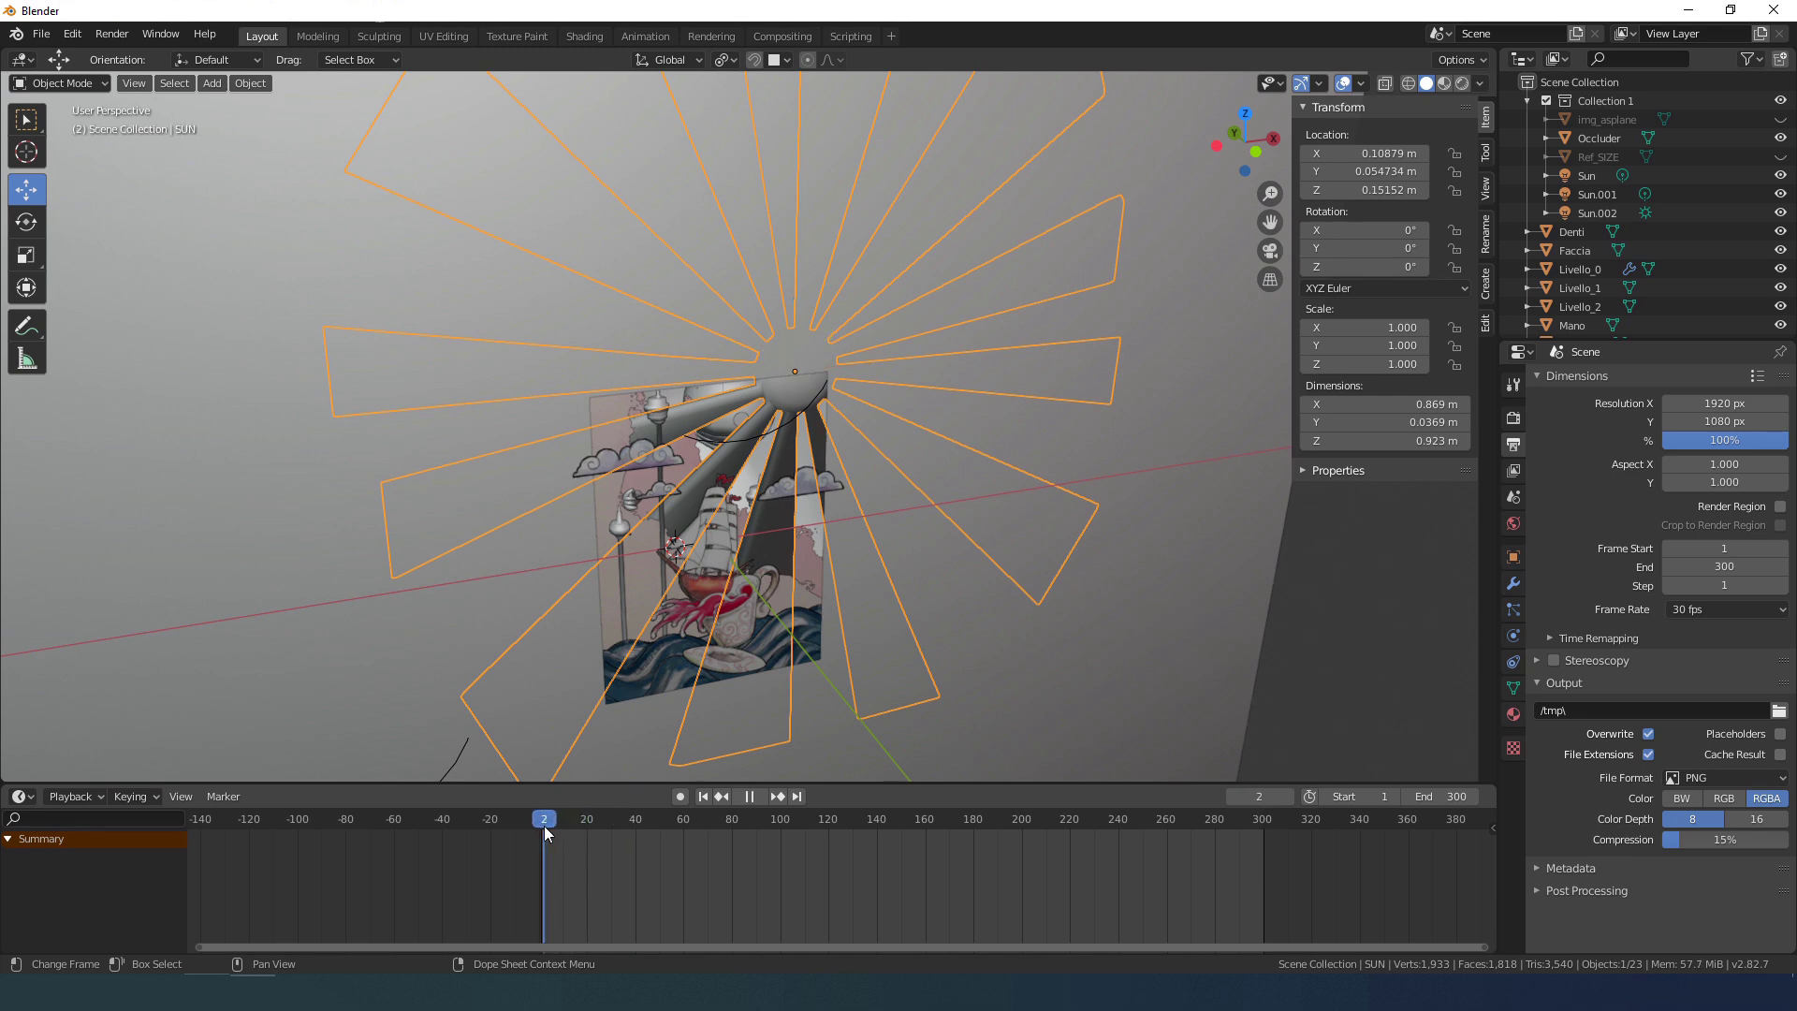
{"action": "key", "text": "Escape"}
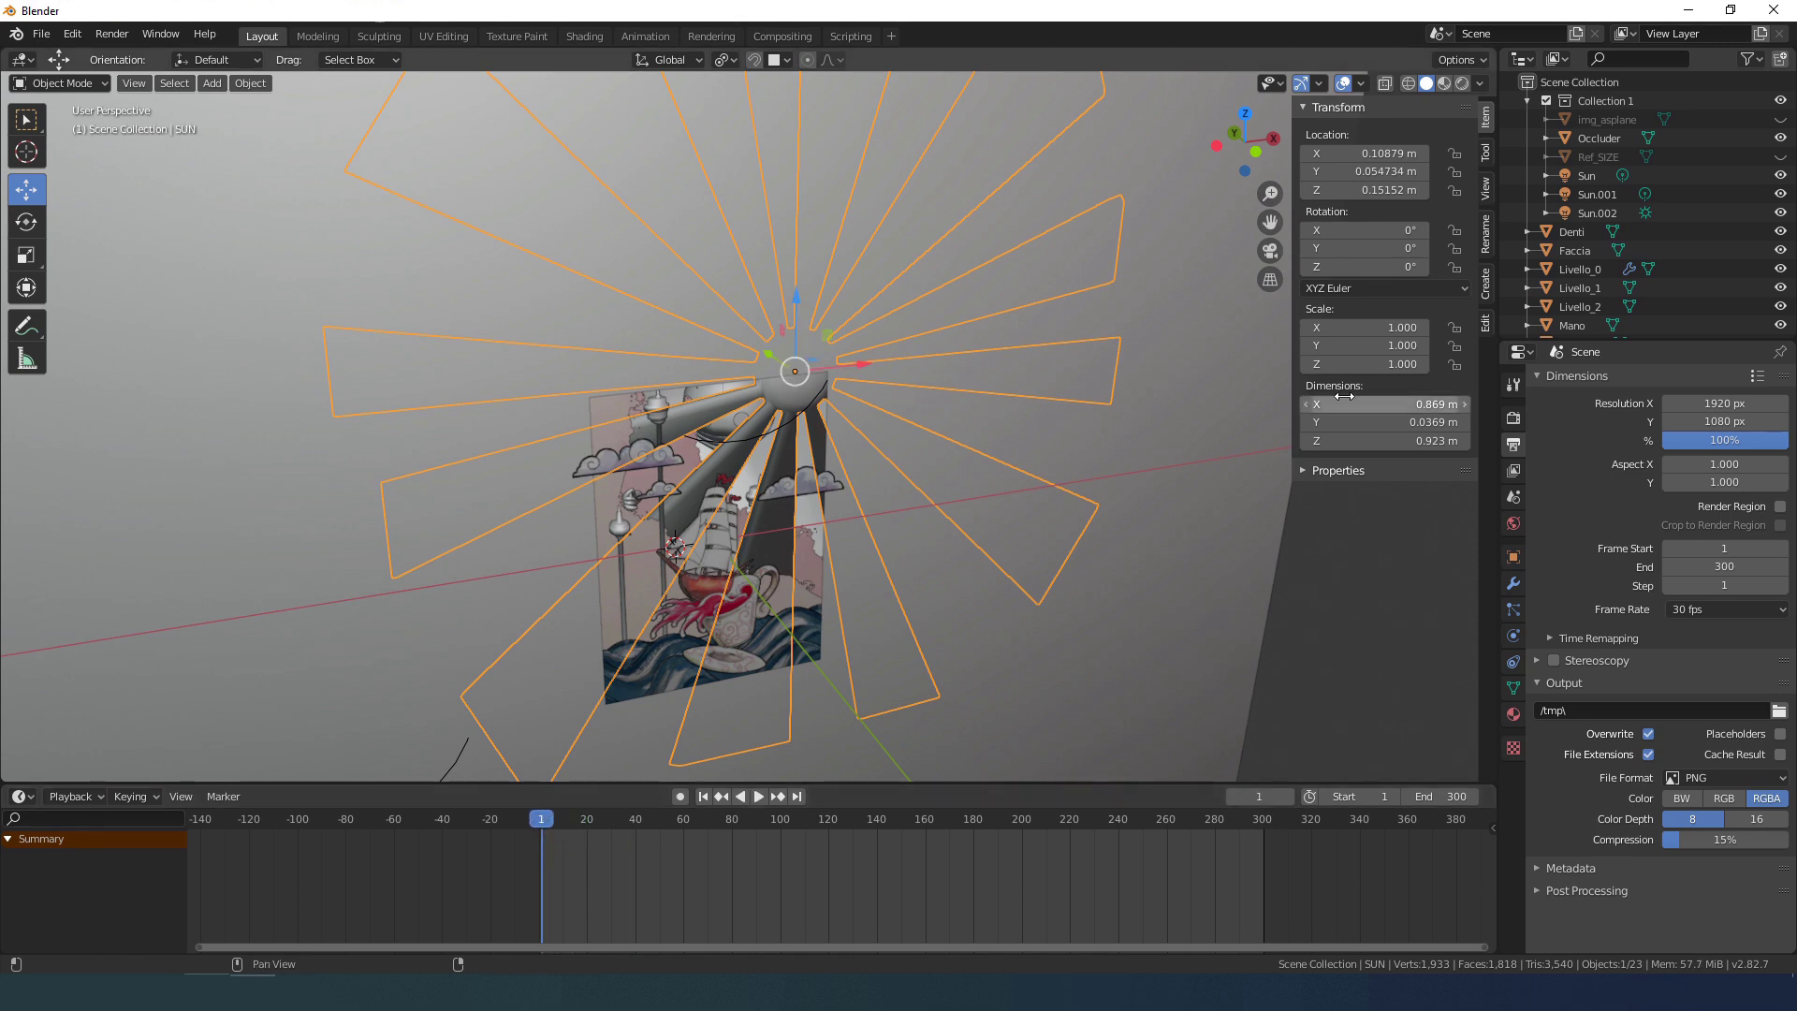
{"action": "right_click", "coordinate": [1356, 251]}
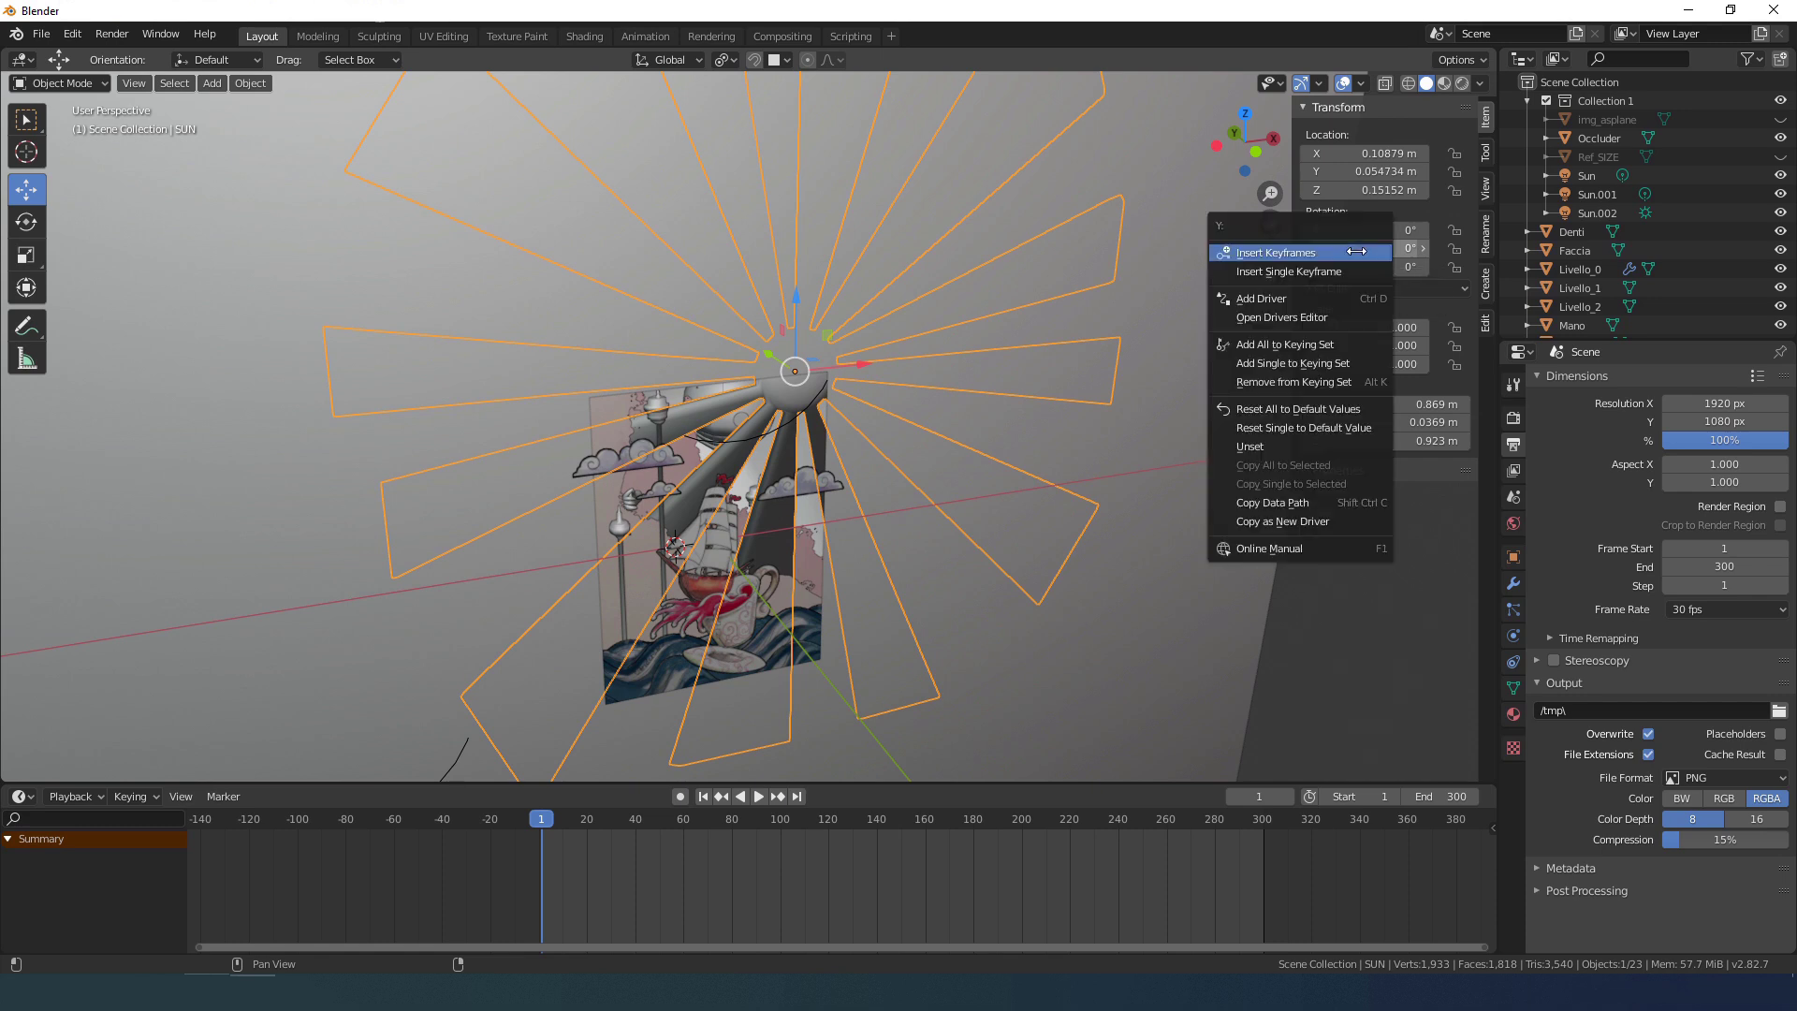
{"action": "left_click", "coordinate": [1310, 271]}
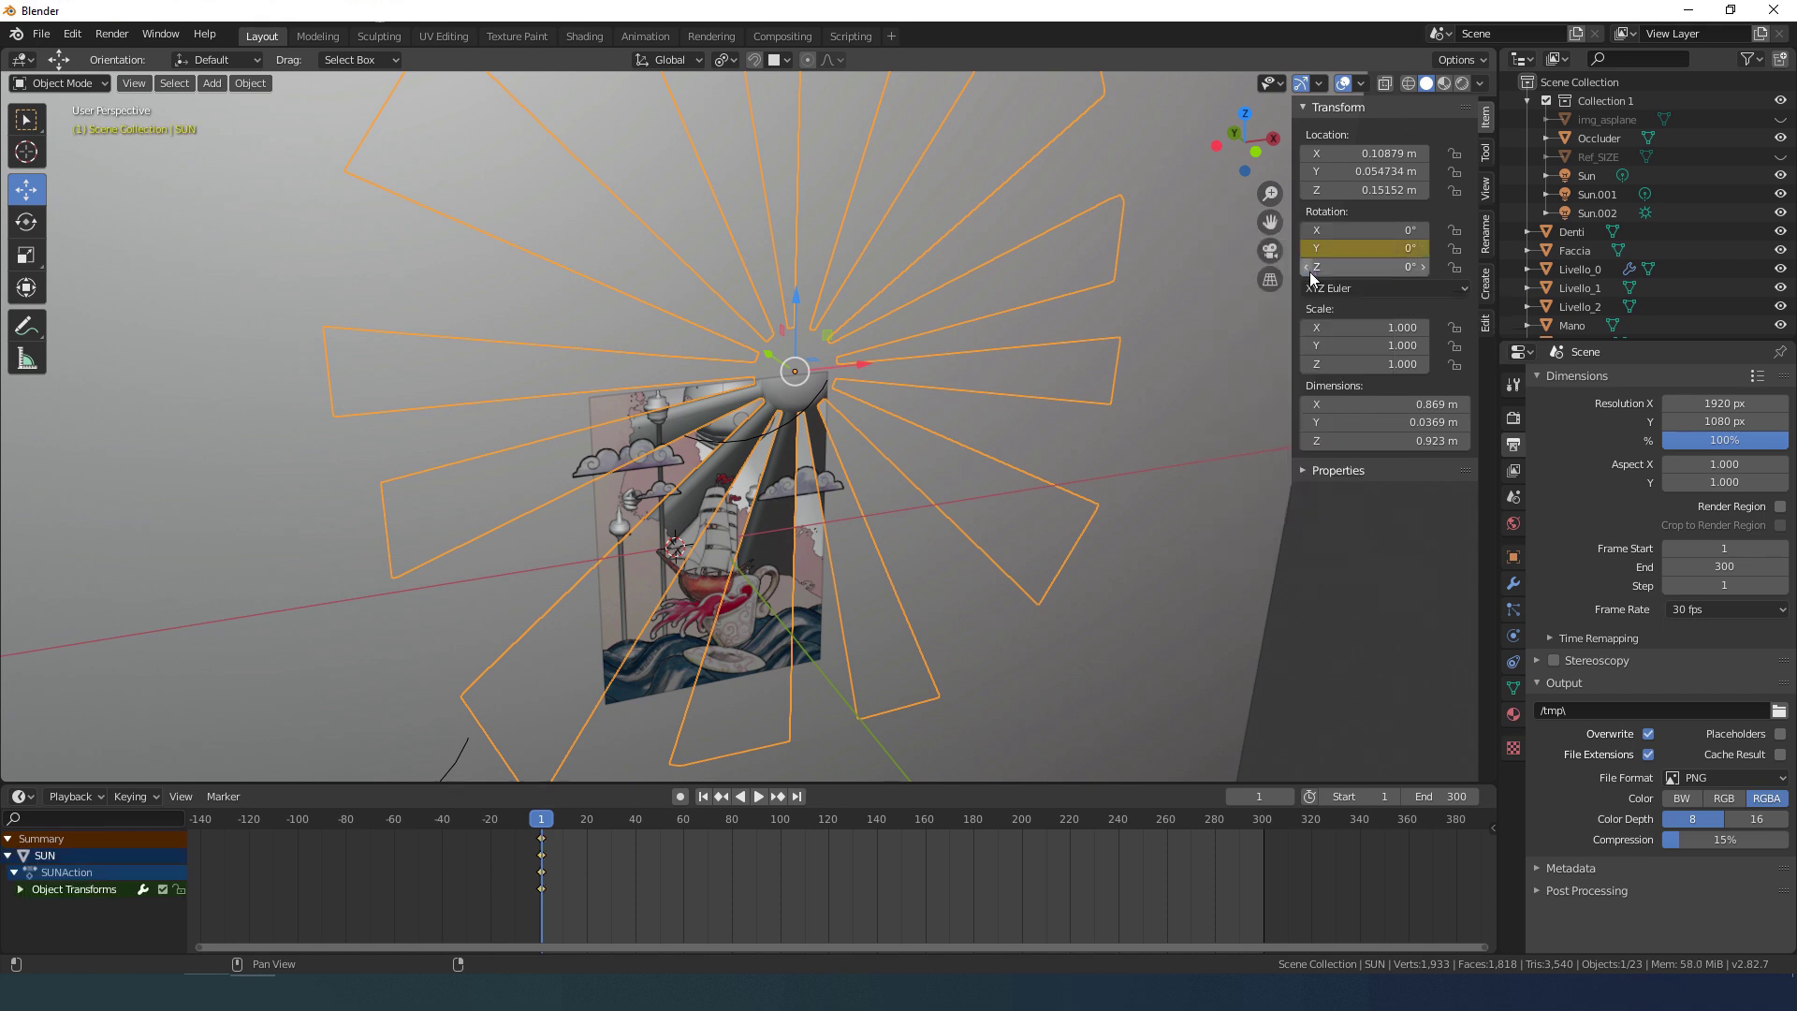
Step: Go to frame 301, set the sun's Y rotation to 360° and insert a single keyframe on it
{"action": "left_click", "coordinate": [1264, 824]}
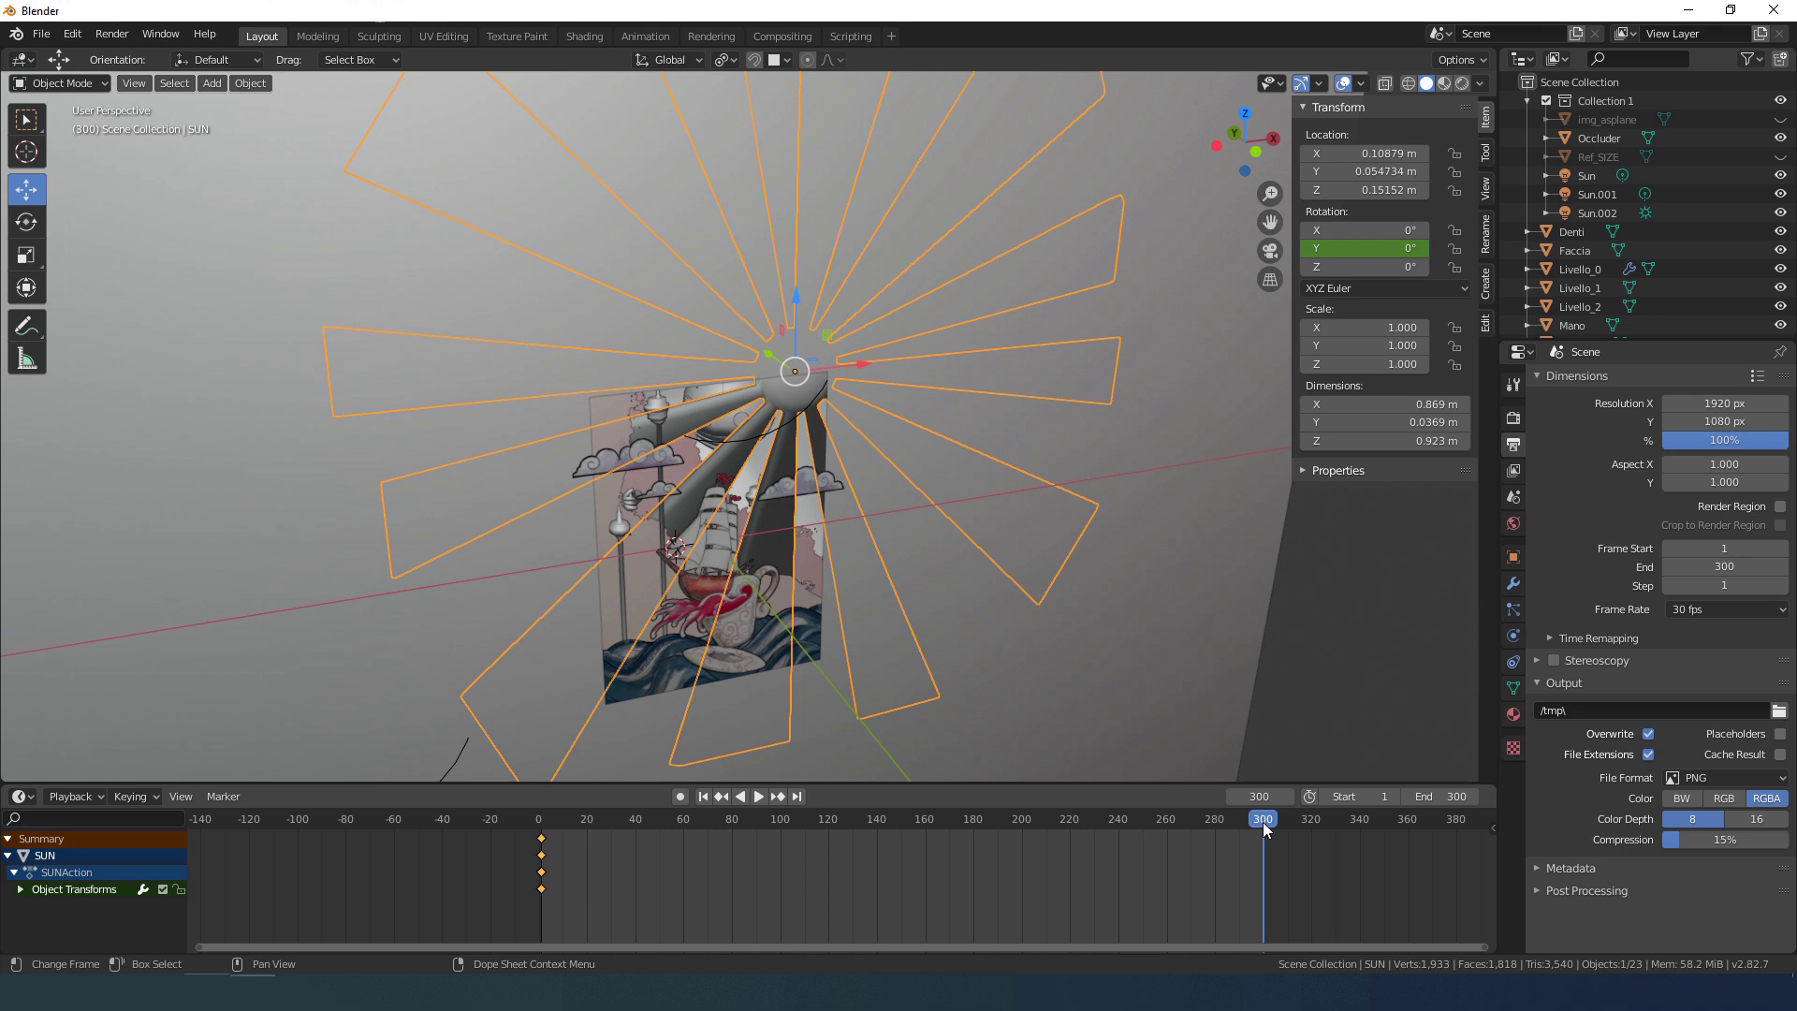
{"action": "key", "text": "Right"}
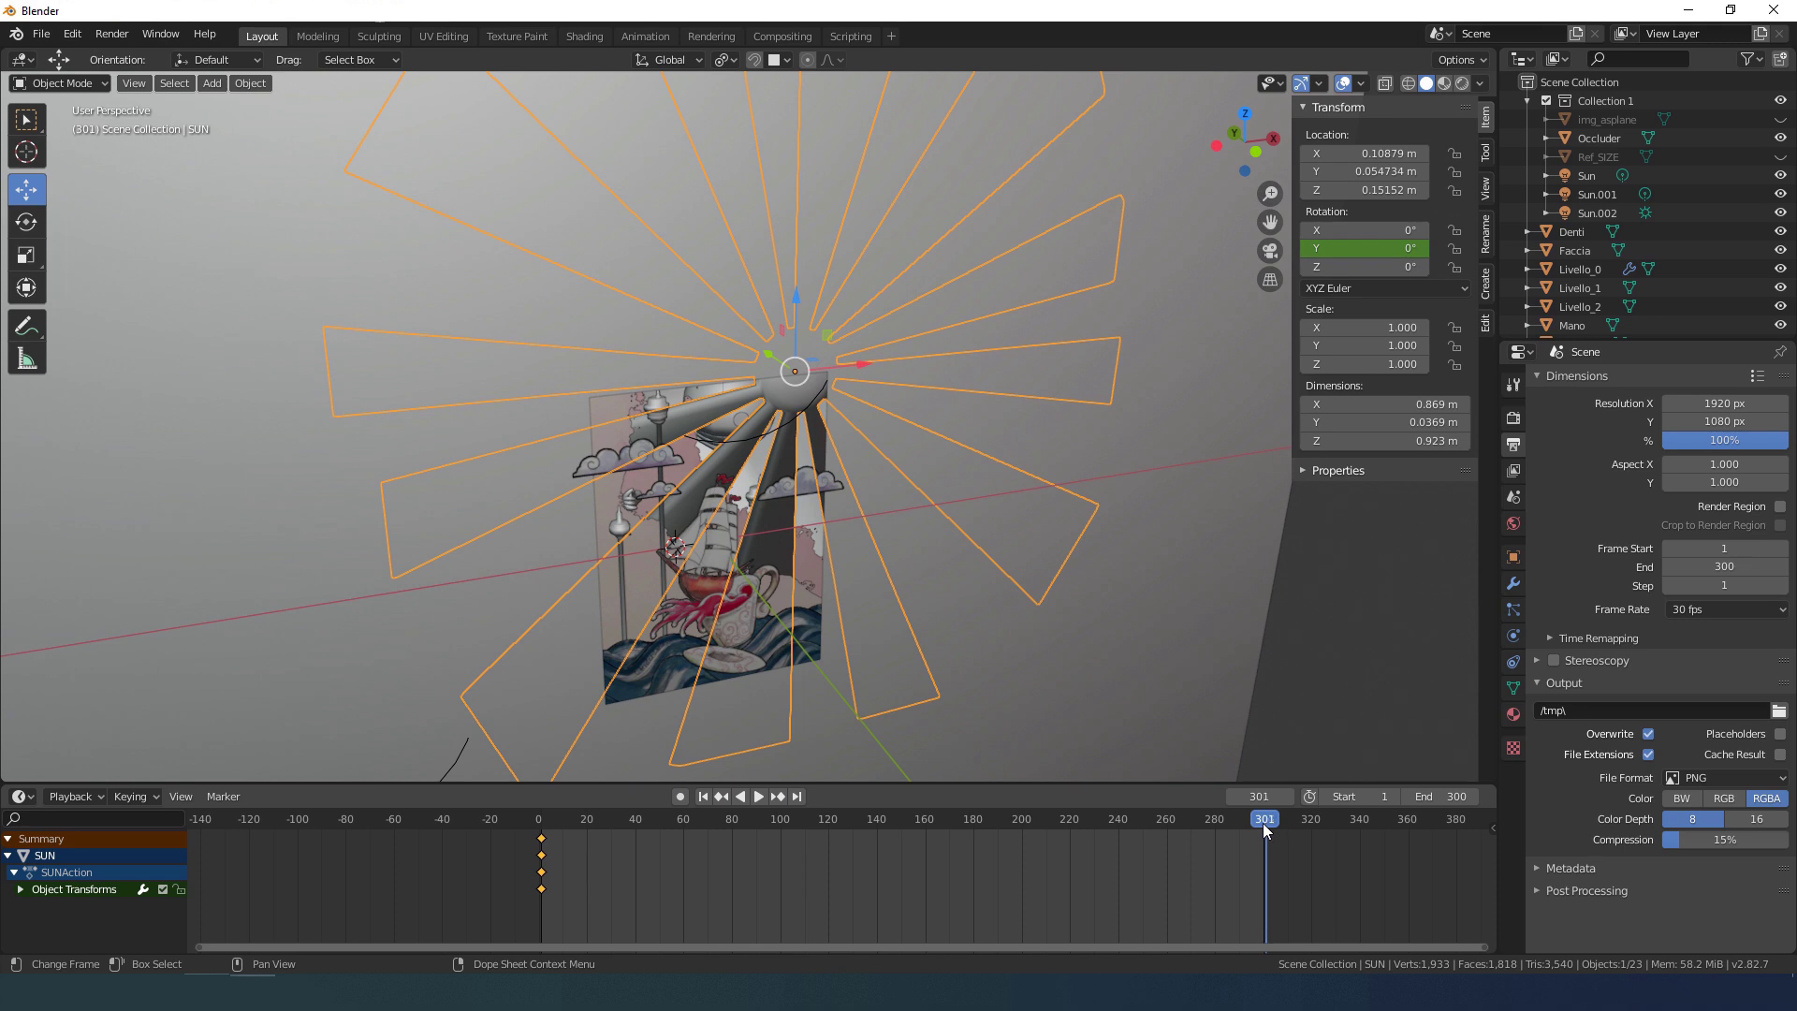
{"action": "left_click", "coordinate": [1385, 254]}
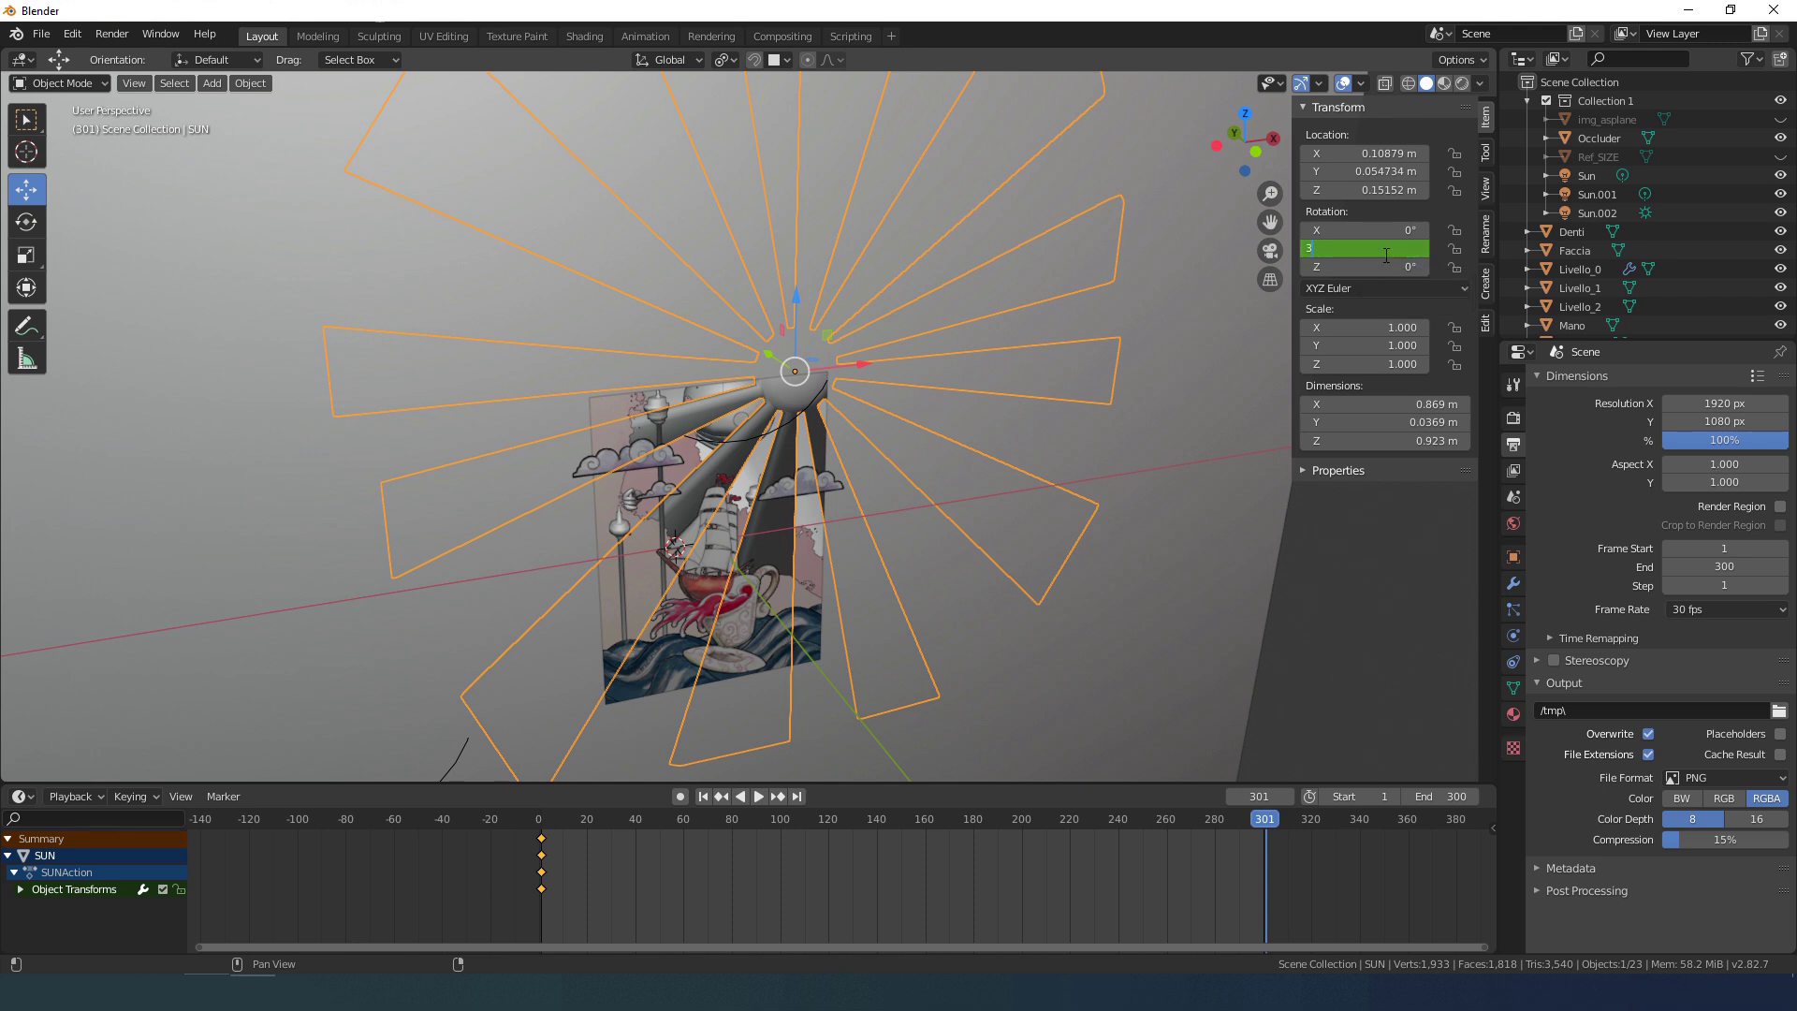
{"action": "key", "text": "Return"}
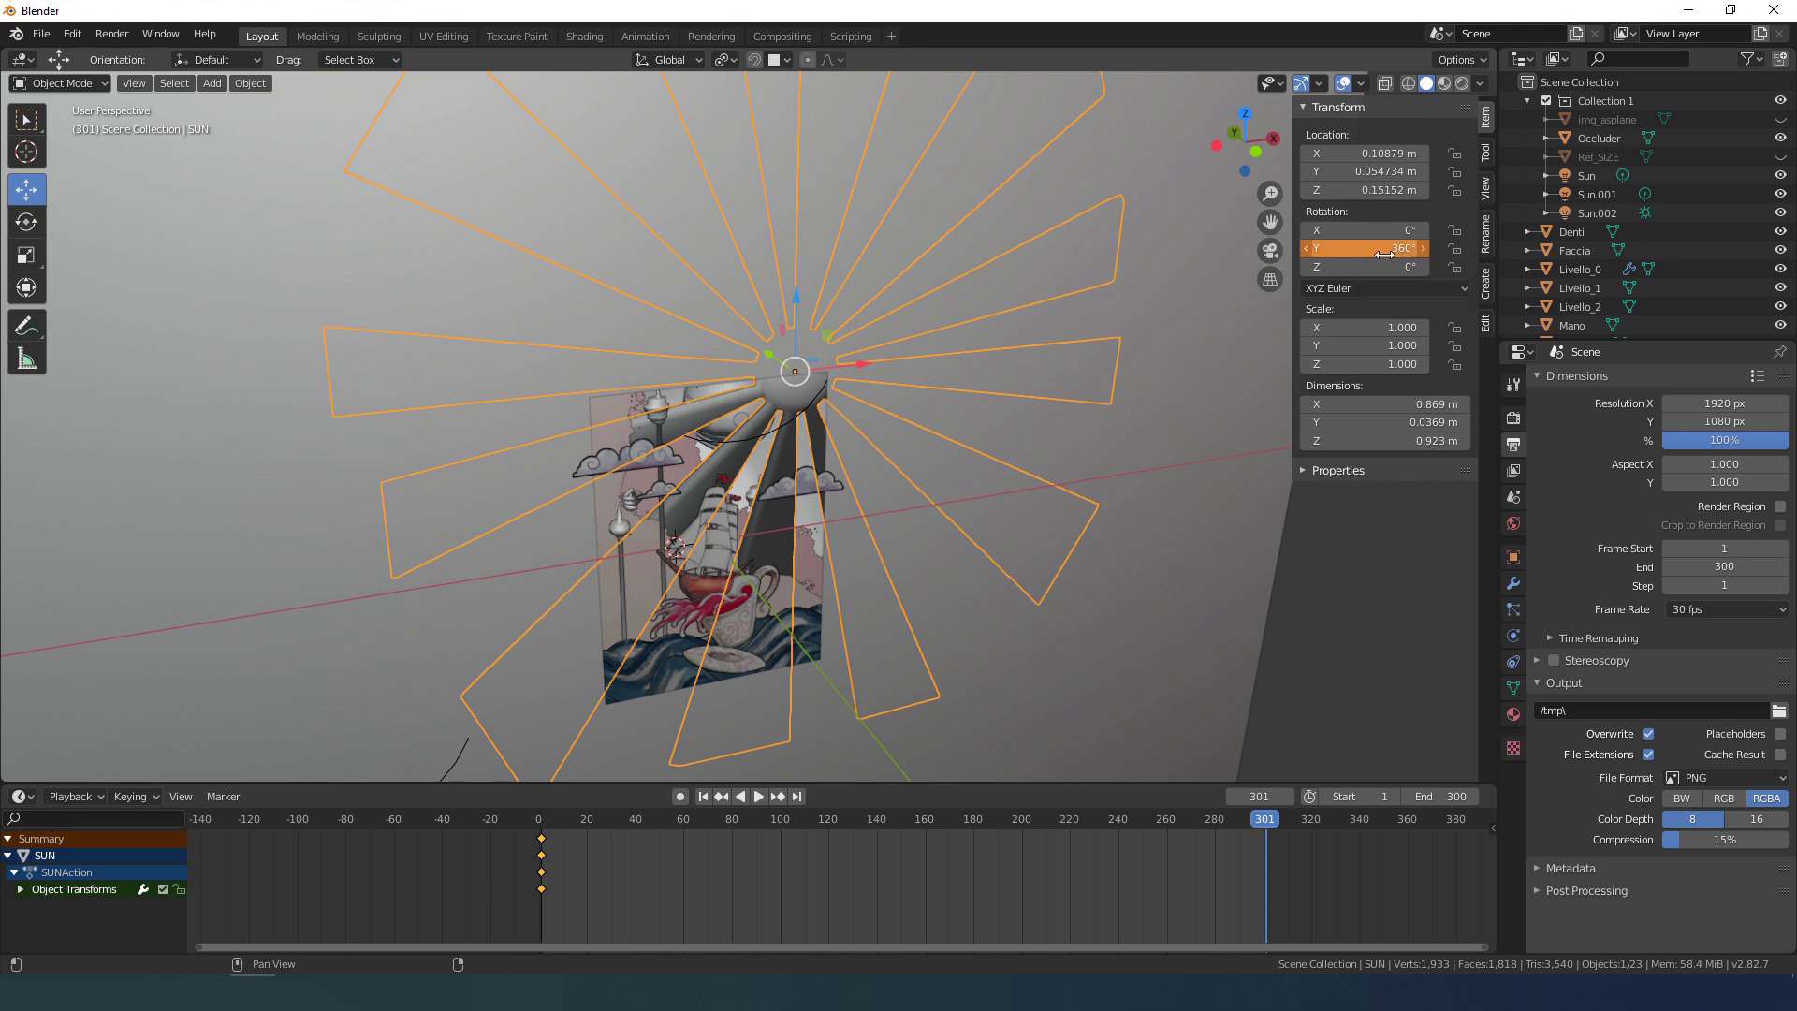
{"action": "right_click", "coordinate": [1385, 255]}
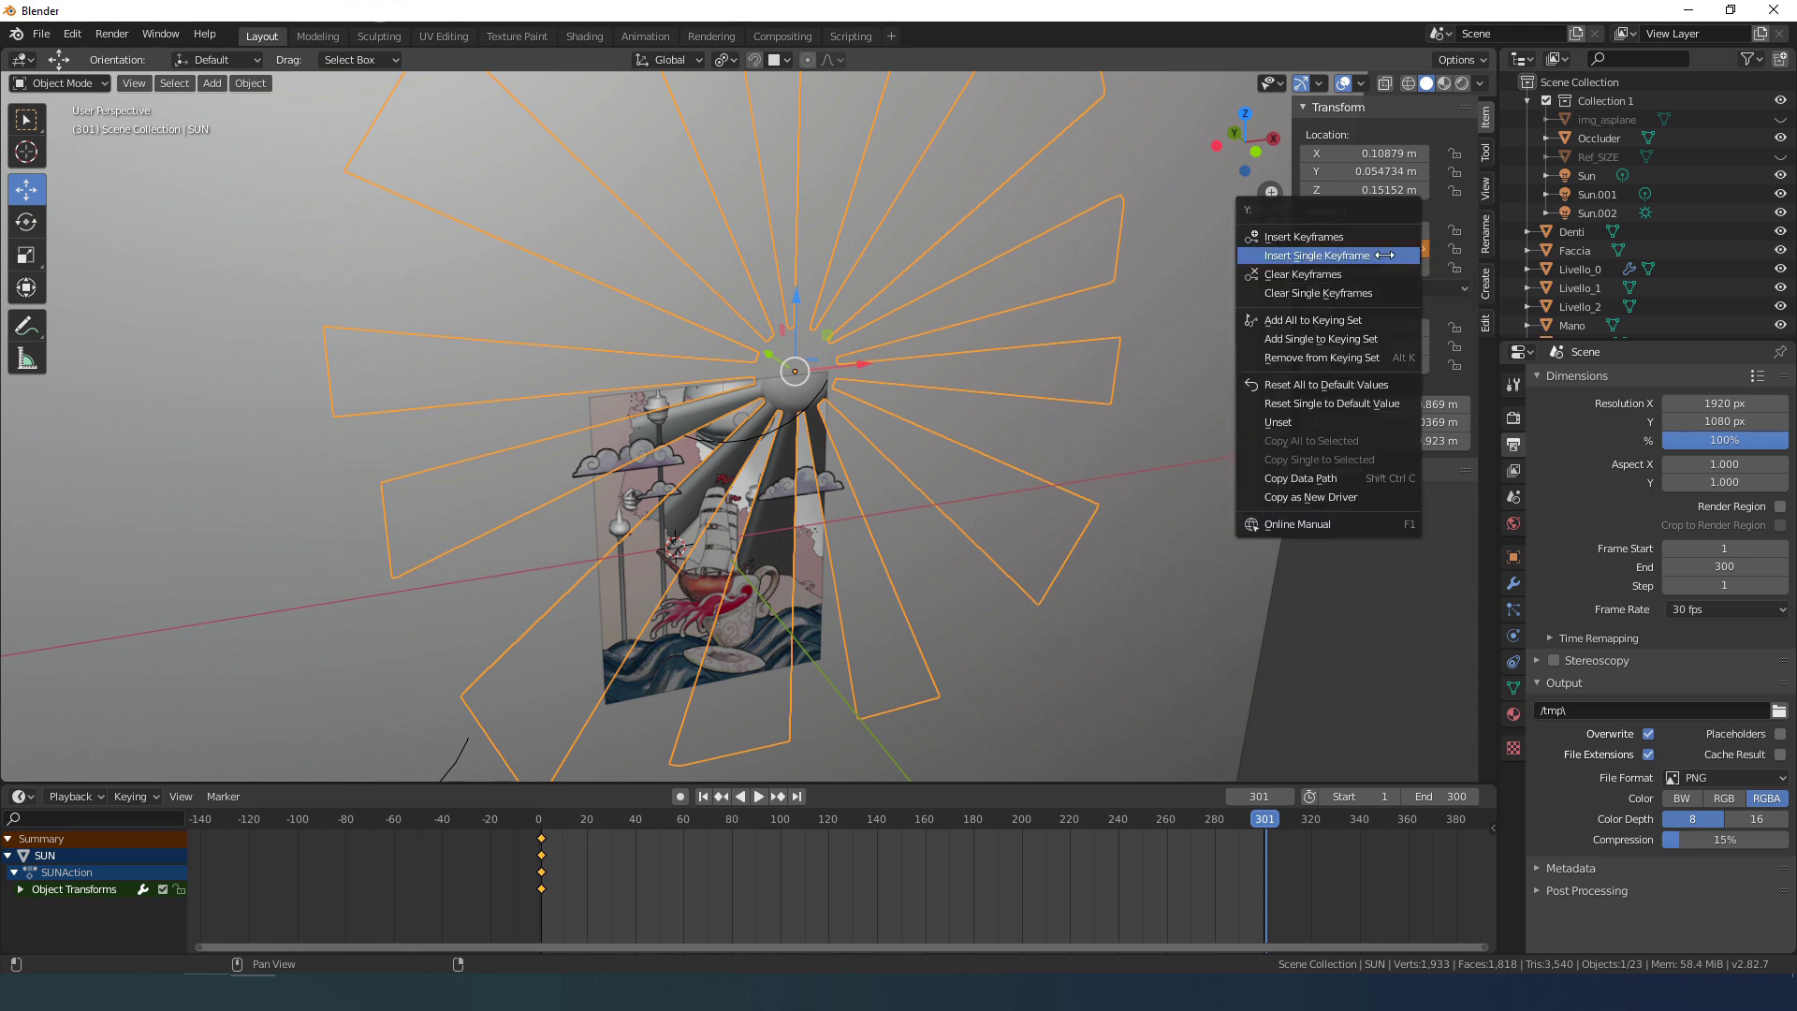
{"action": "left_click", "coordinate": [1357, 256]}
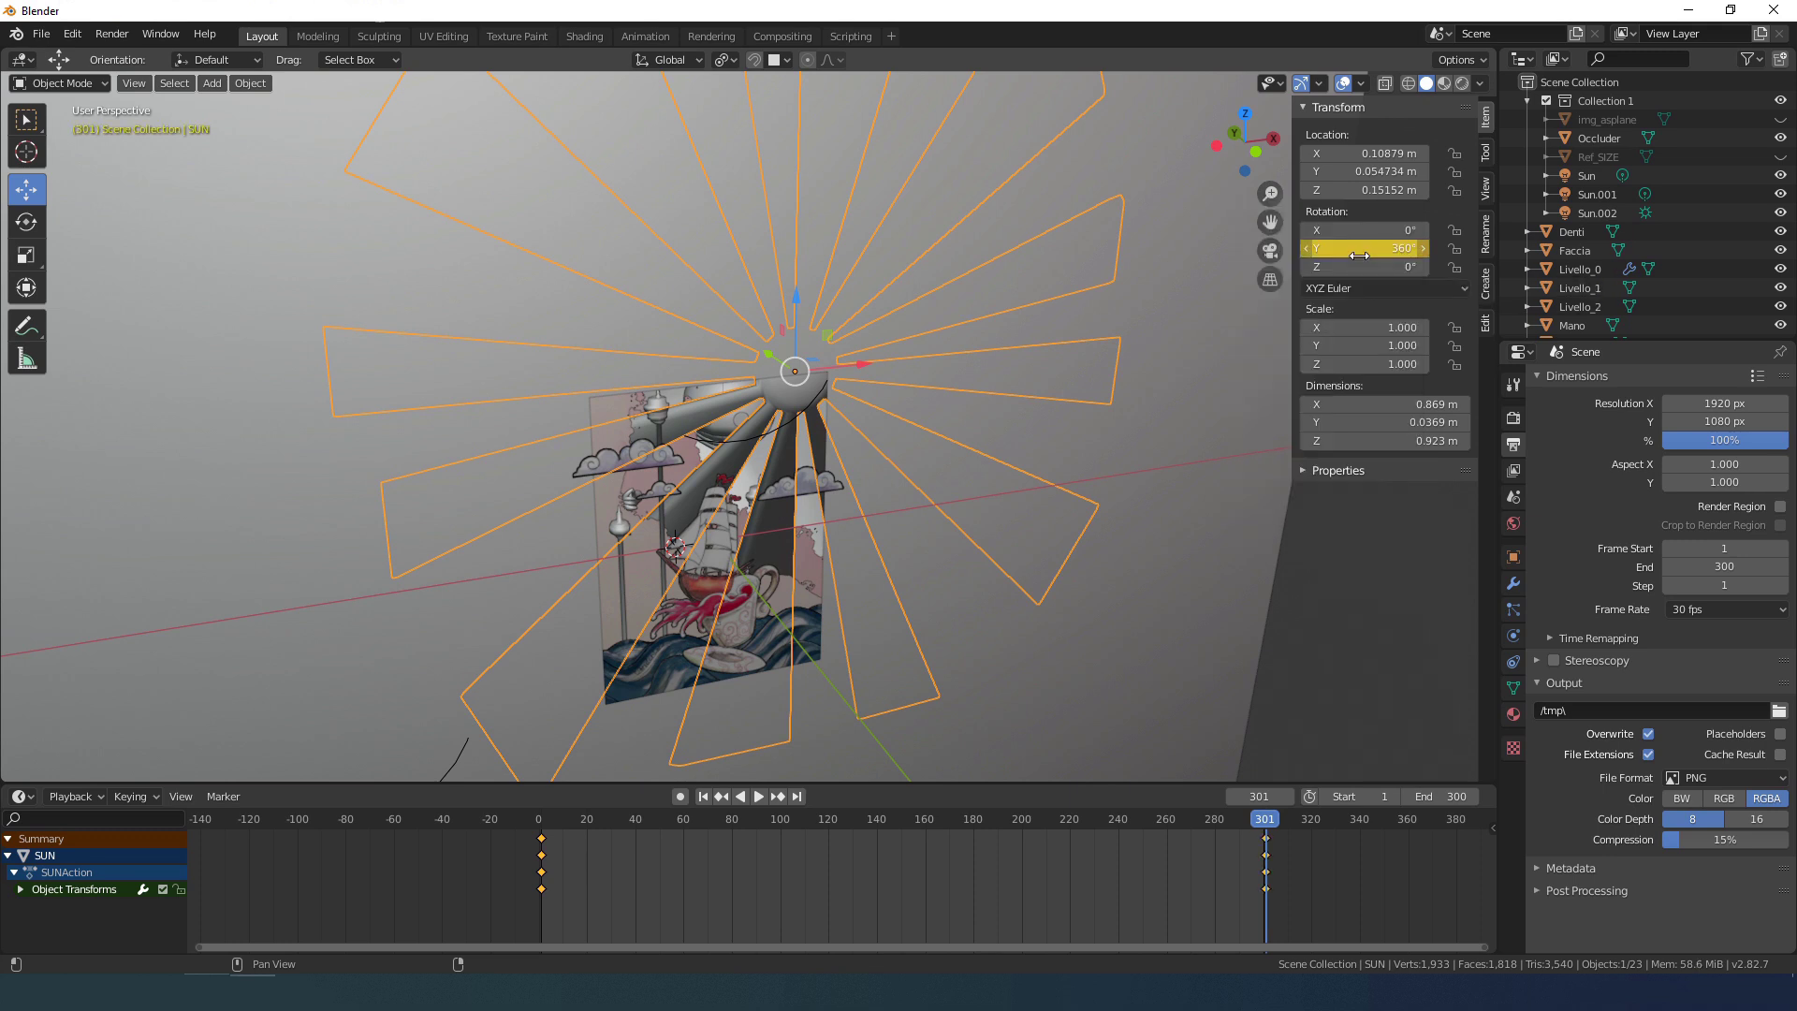
Step: Try Bezier interpolation on the sun's rotation keyframes and play the animation to preview it
{"action": "left_click", "coordinate": [544, 851]}
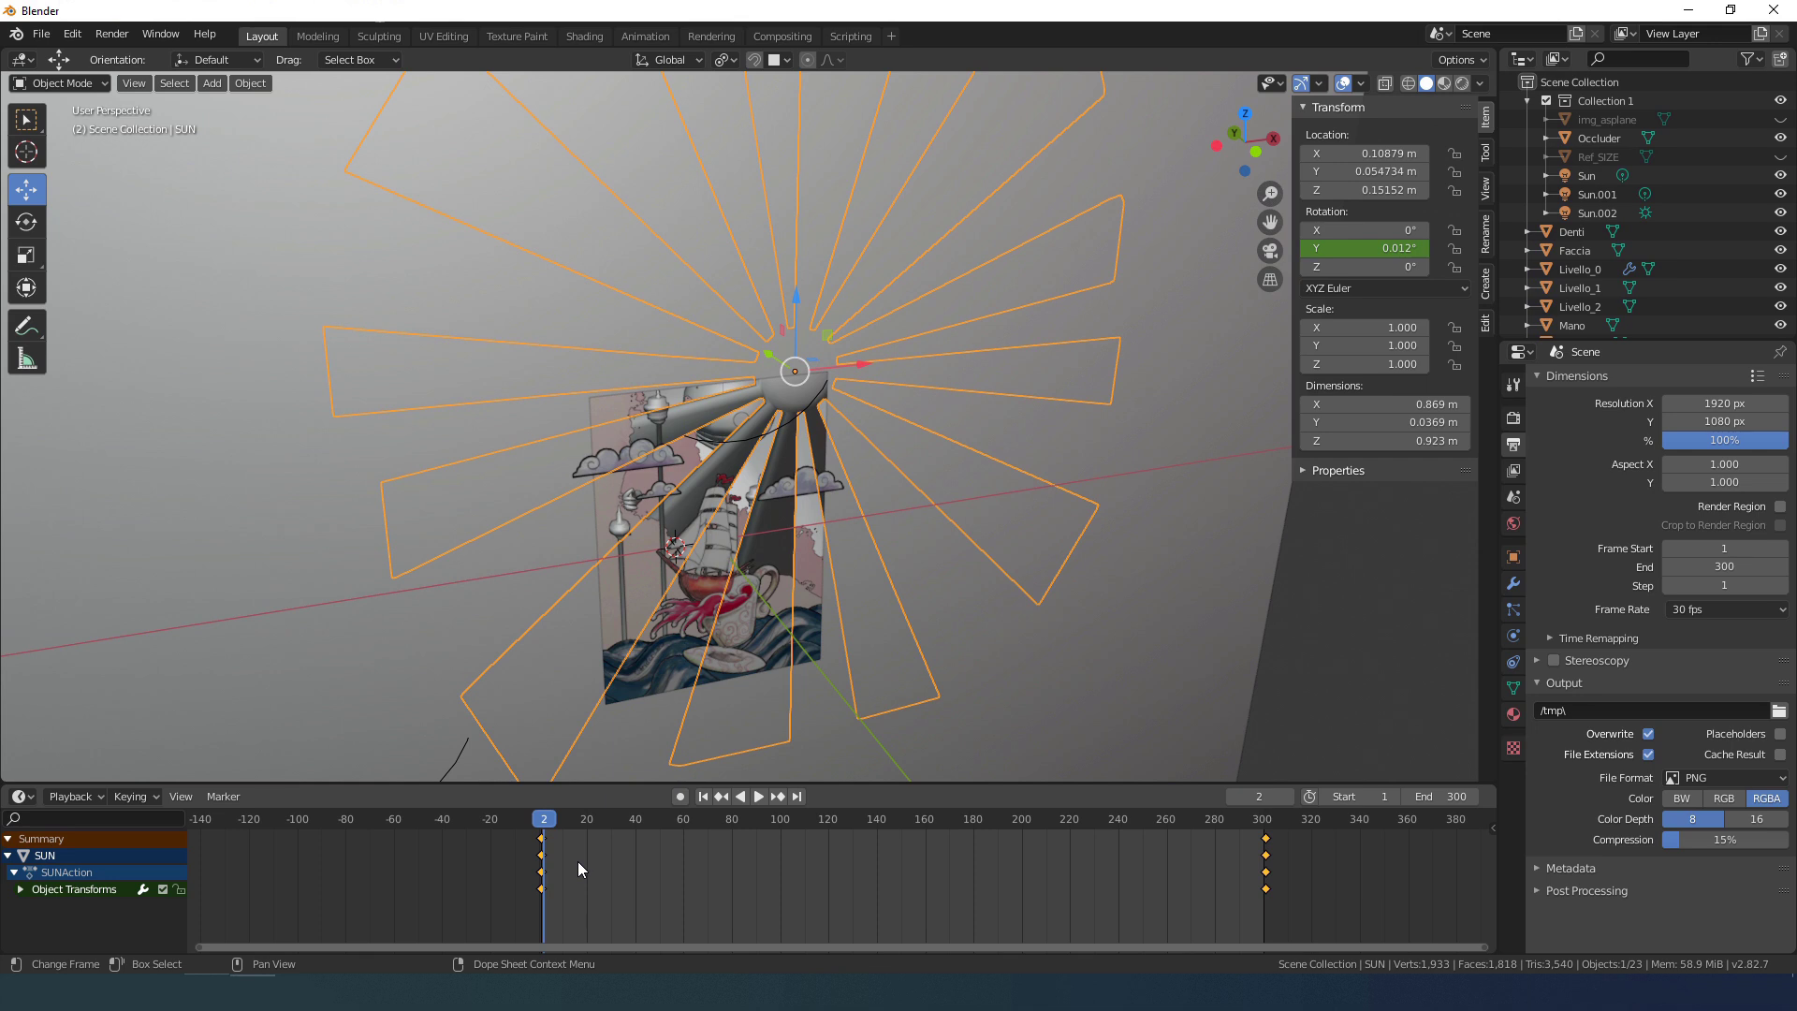
{"action": "key", "text": "t"}
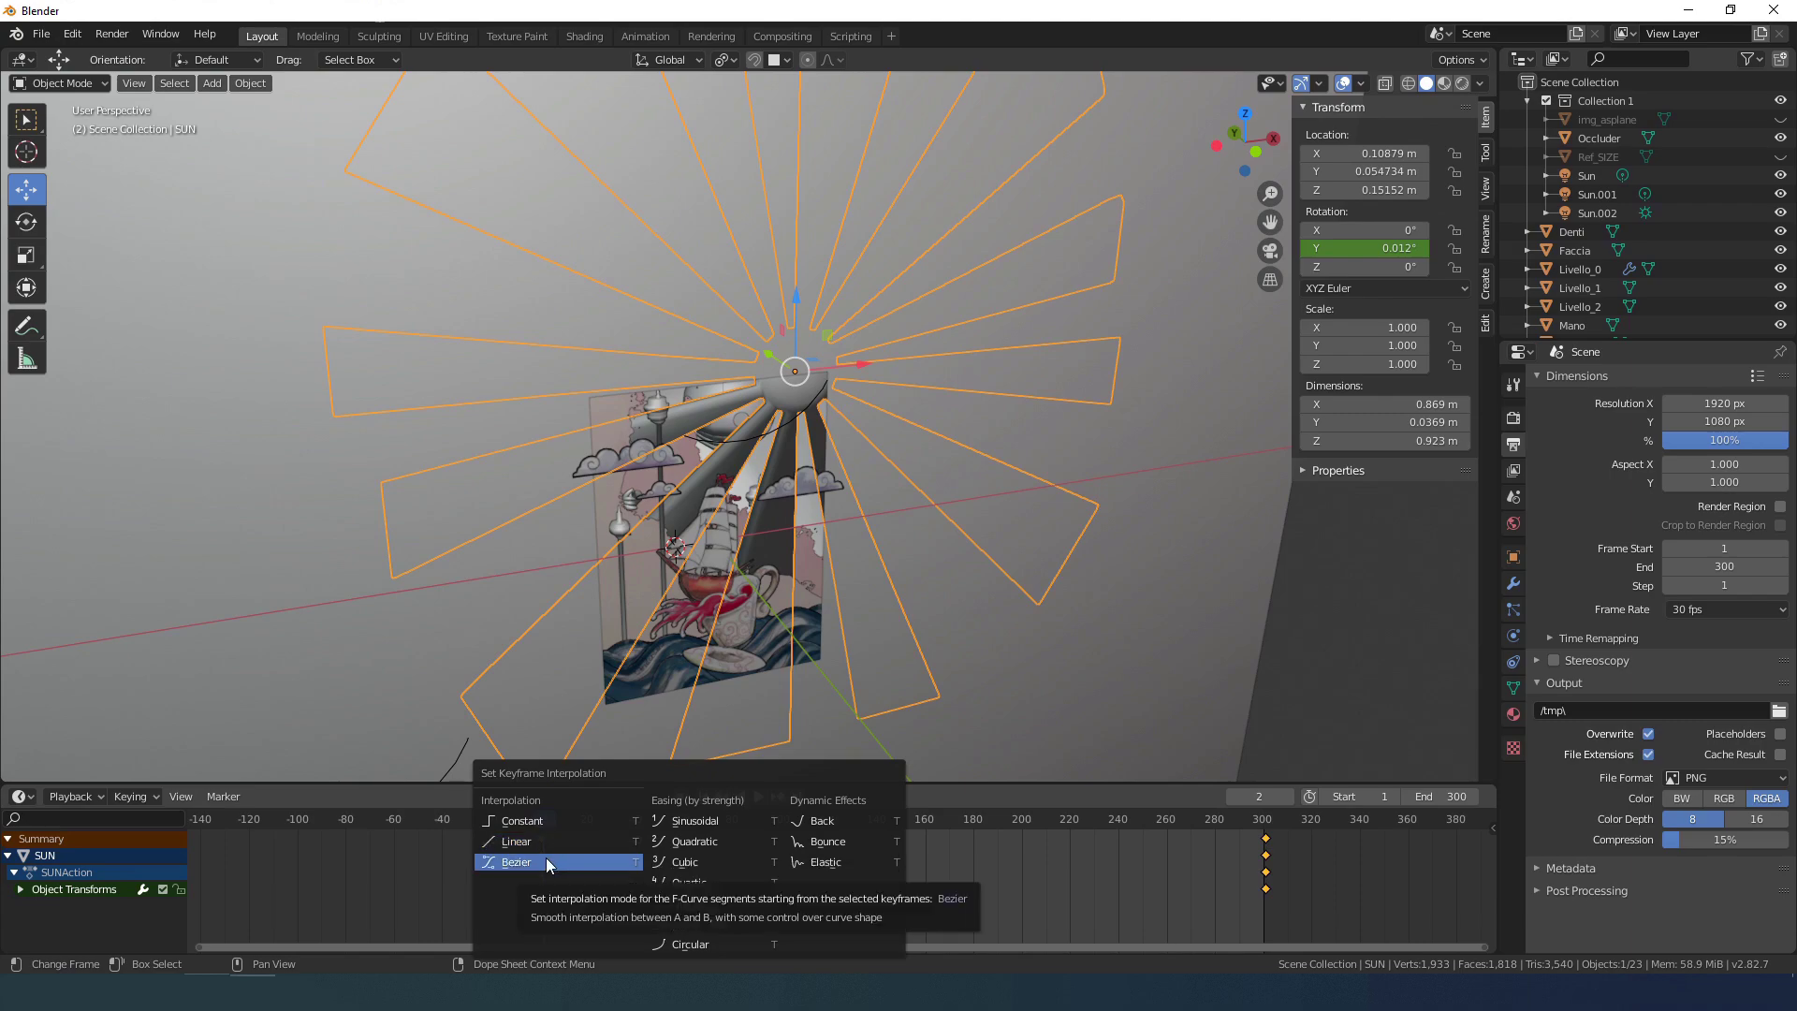
{"action": "left_click", "coordinate": [546, 857]}
{"action": "key", "text": "space"}
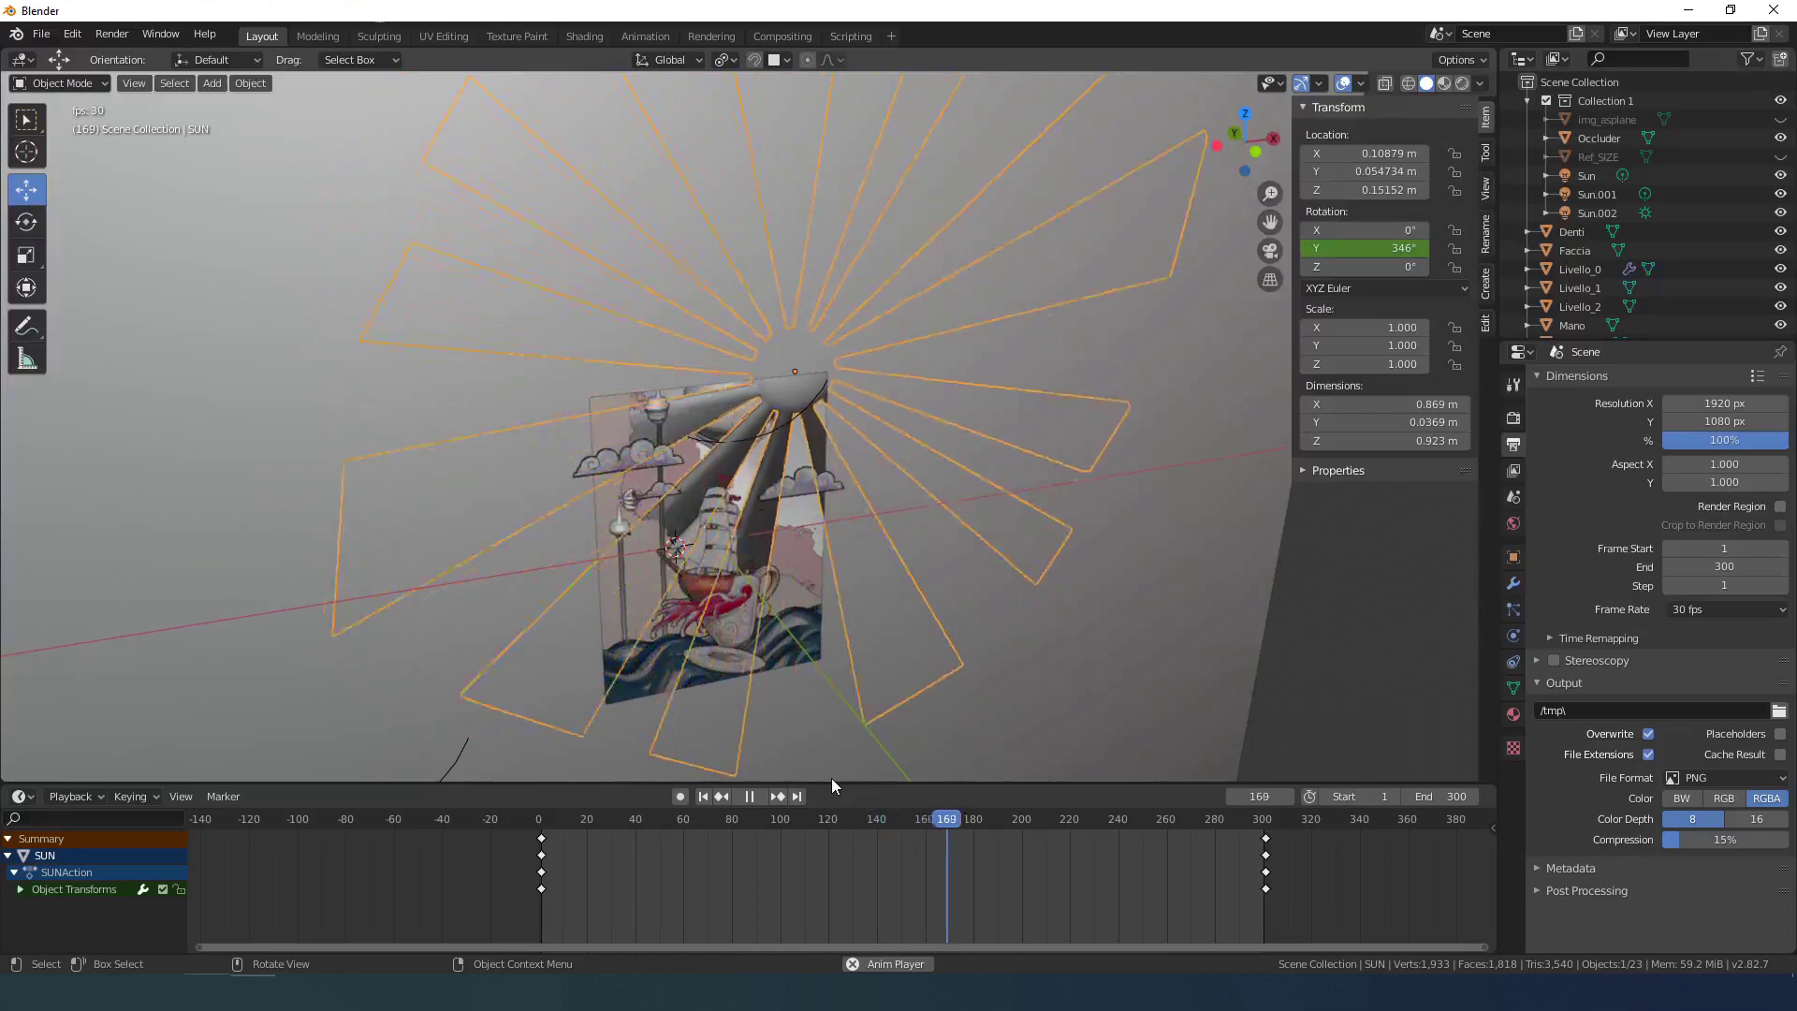
{"action": "key", "text": "space"}
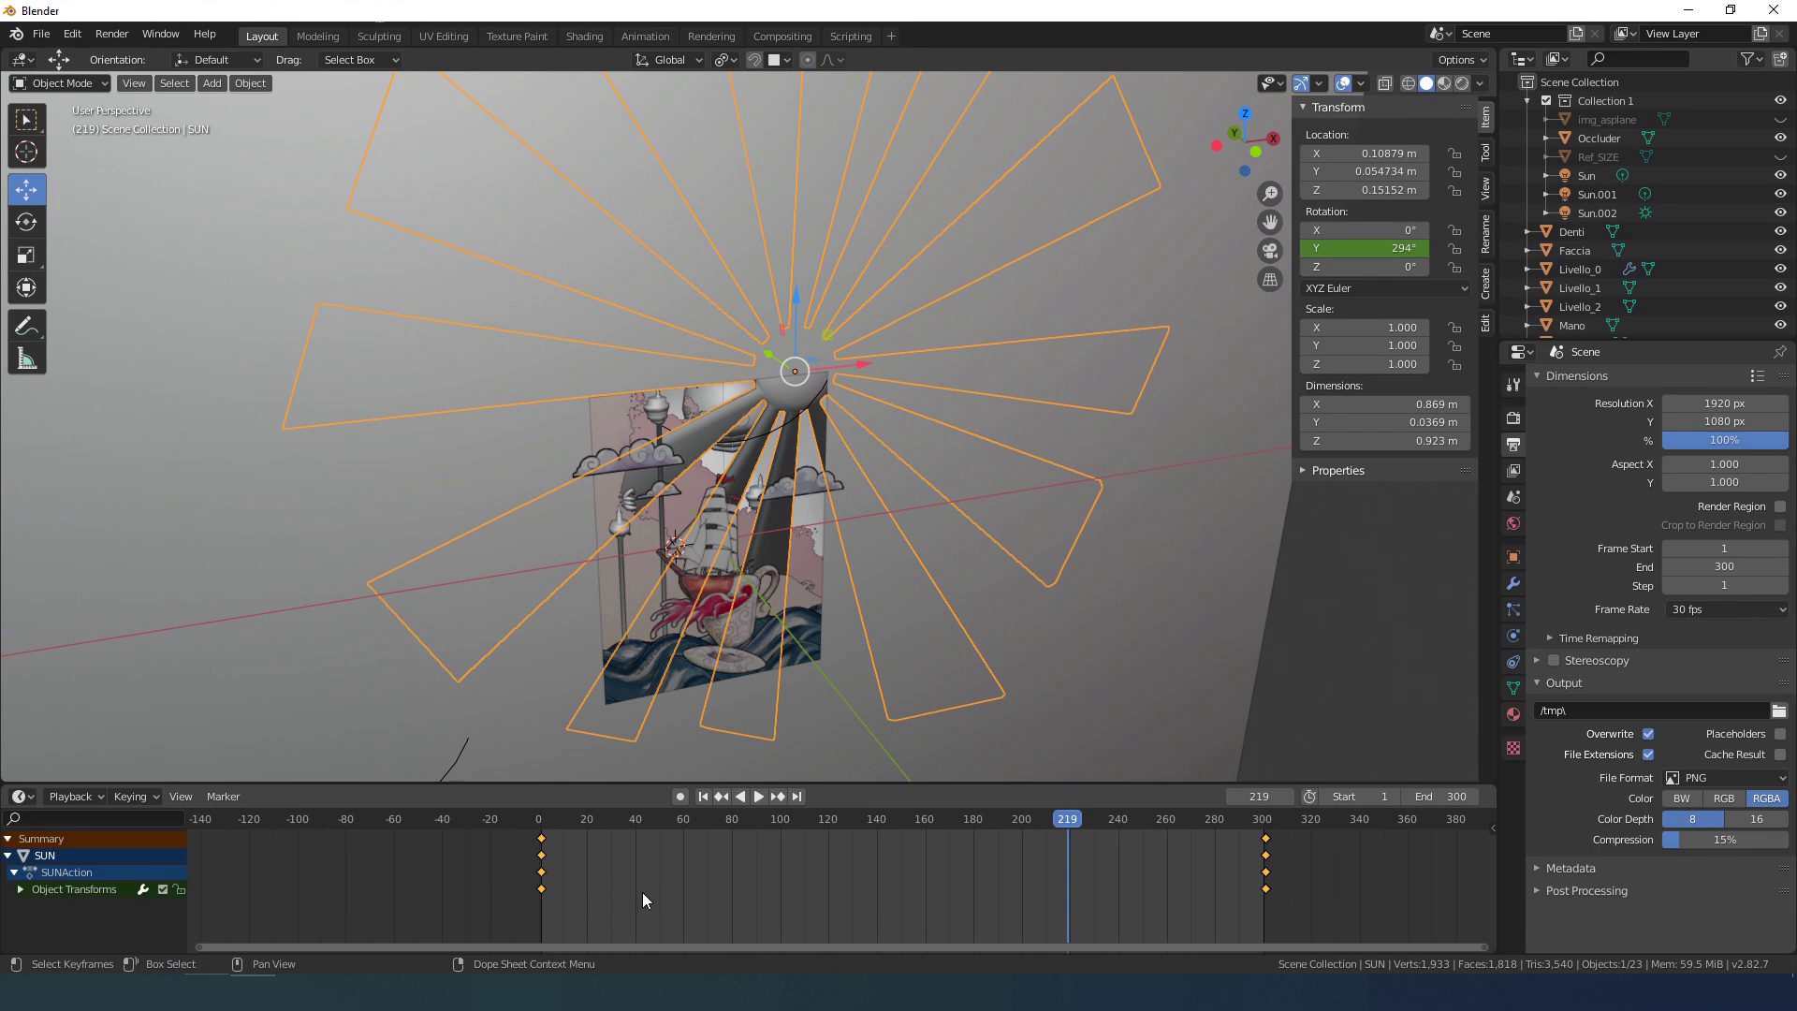
Step: Set the interpolation of the sun's rotation keyframes to Linear and preview the animation
{"action": "key", "text": "t"}
{"action": "left_click", "coordinate": [629, 851]}
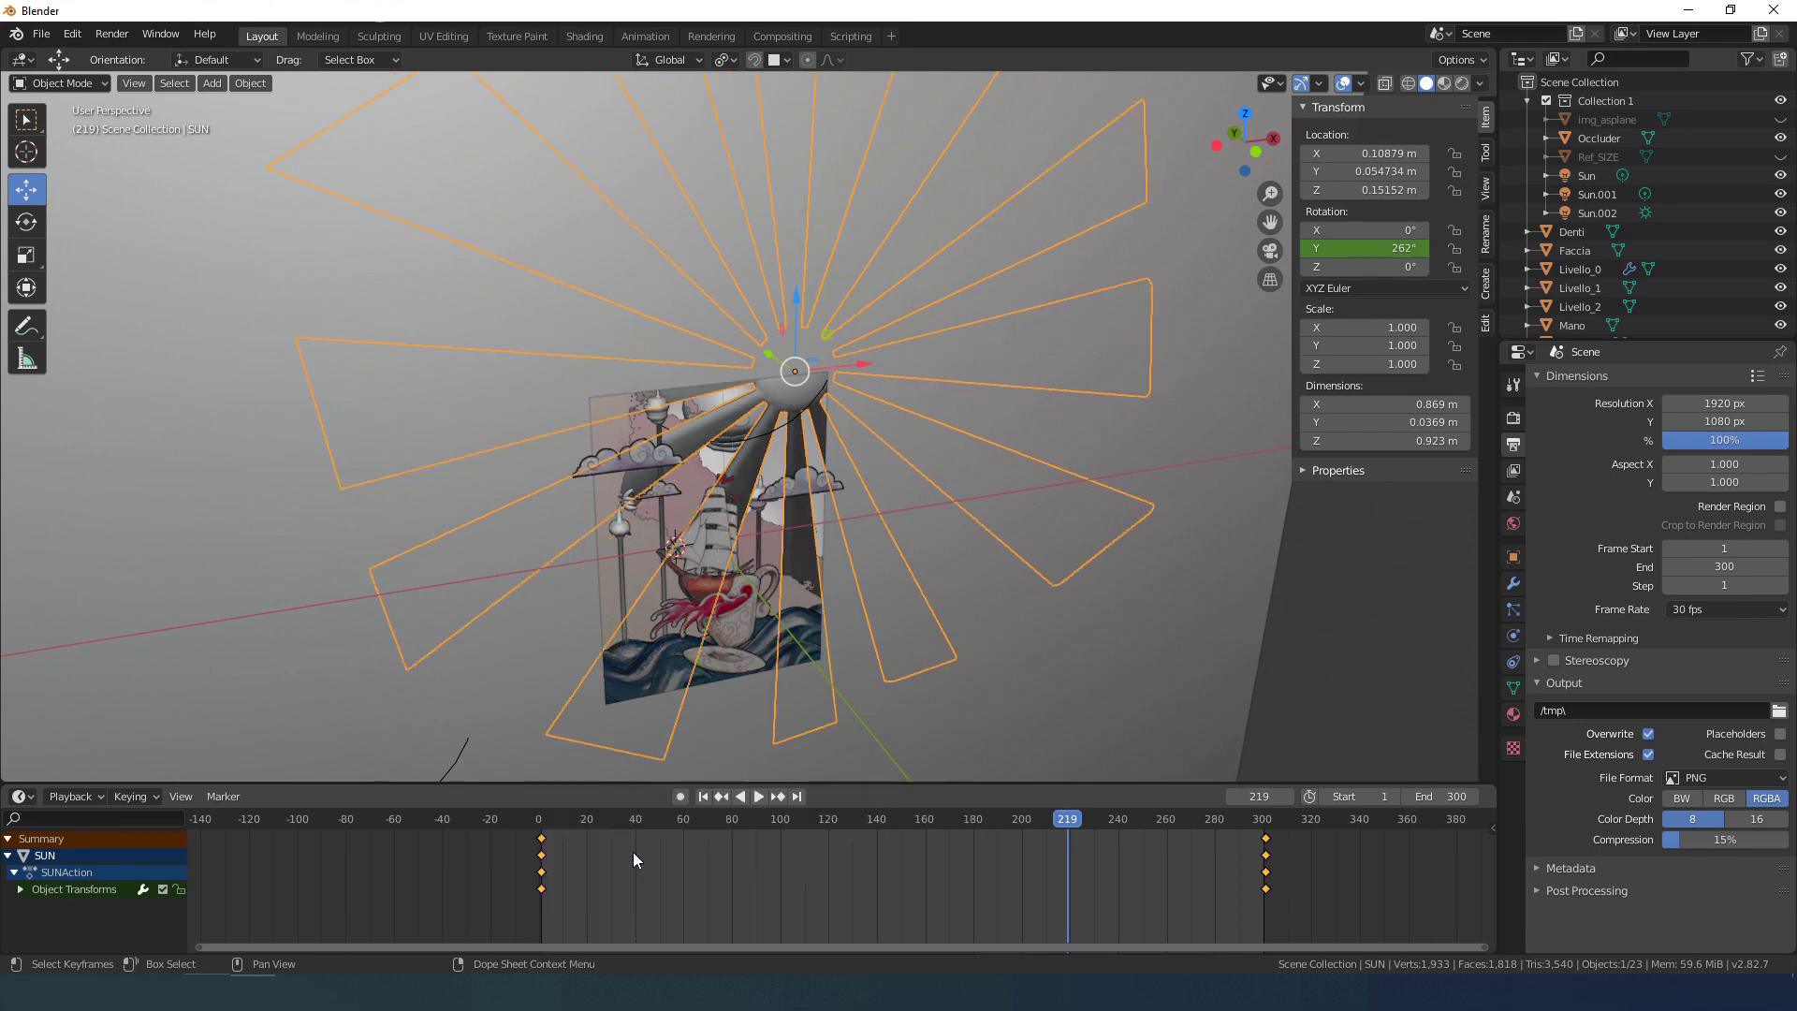
{"action": "left_click_drag", "start_coordinate": [1210, 821], "coordinate": [1172, 891]}
{"action": "key", "text": "space"}
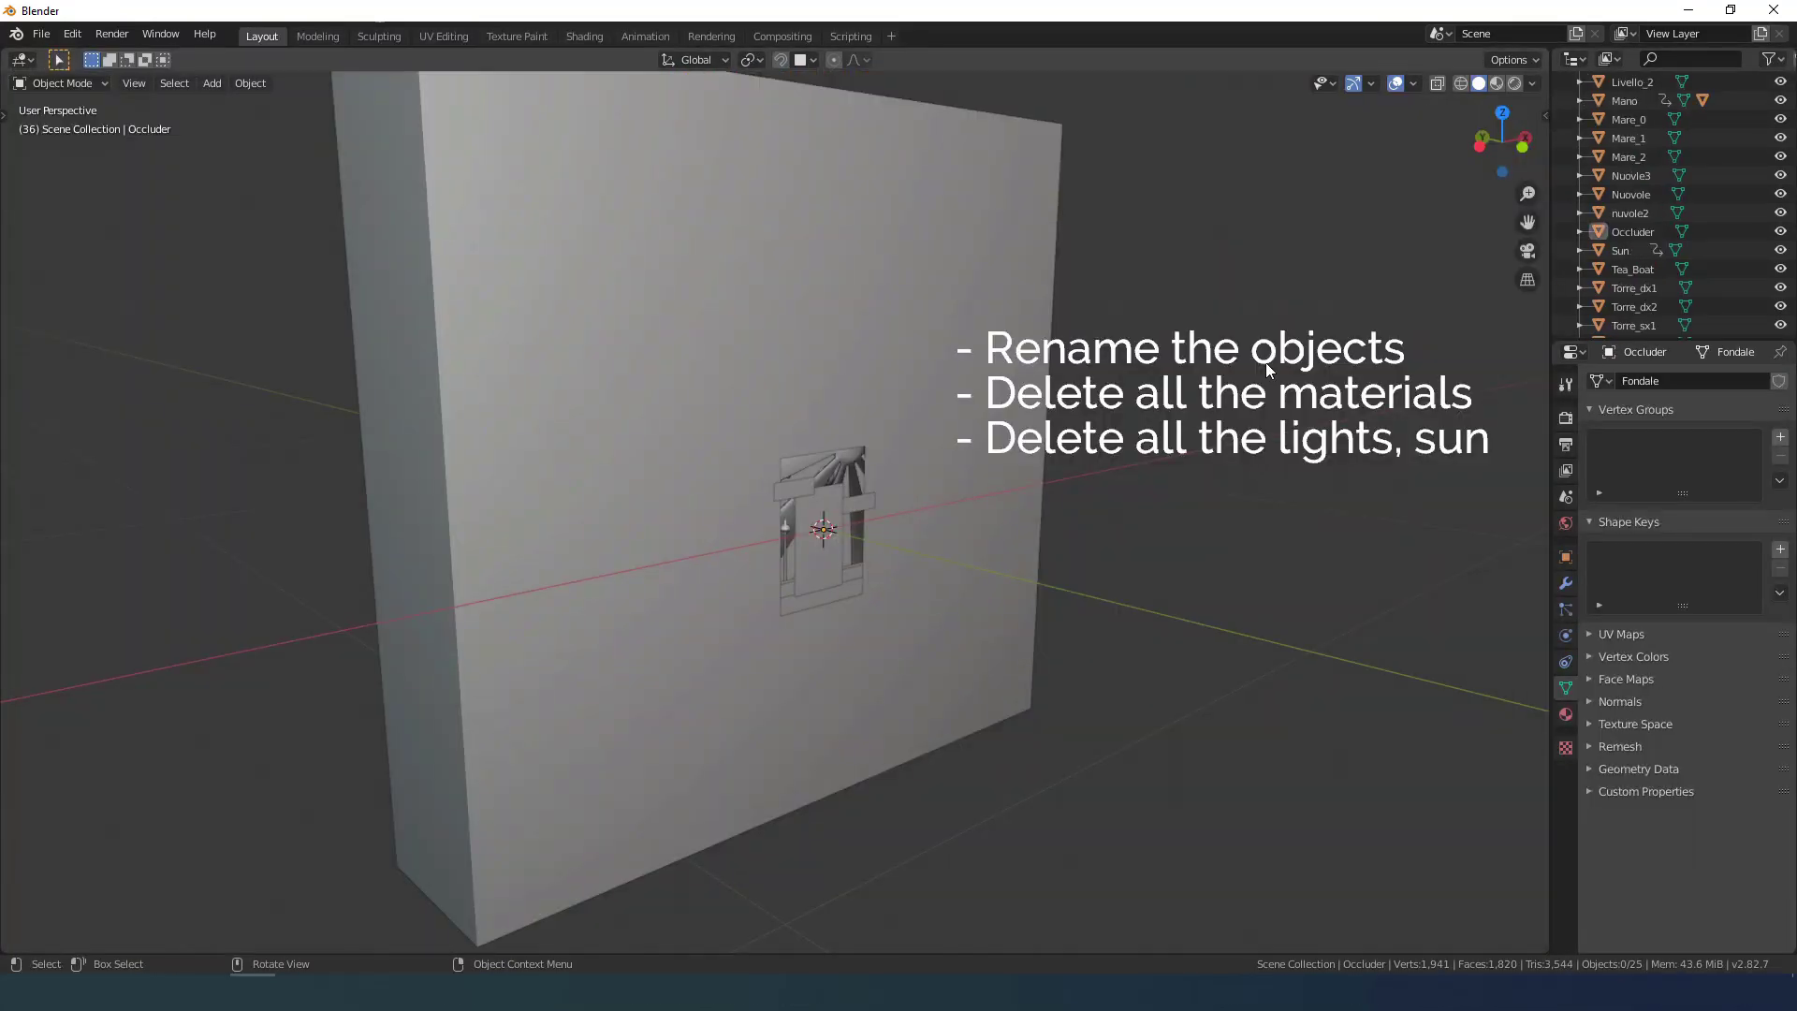
Step: Start an FBX export of the cleaned-up scene and turn off Add Leaf Bones in its armature options
{"action": "left_click", "coordinate": [41, 34]}
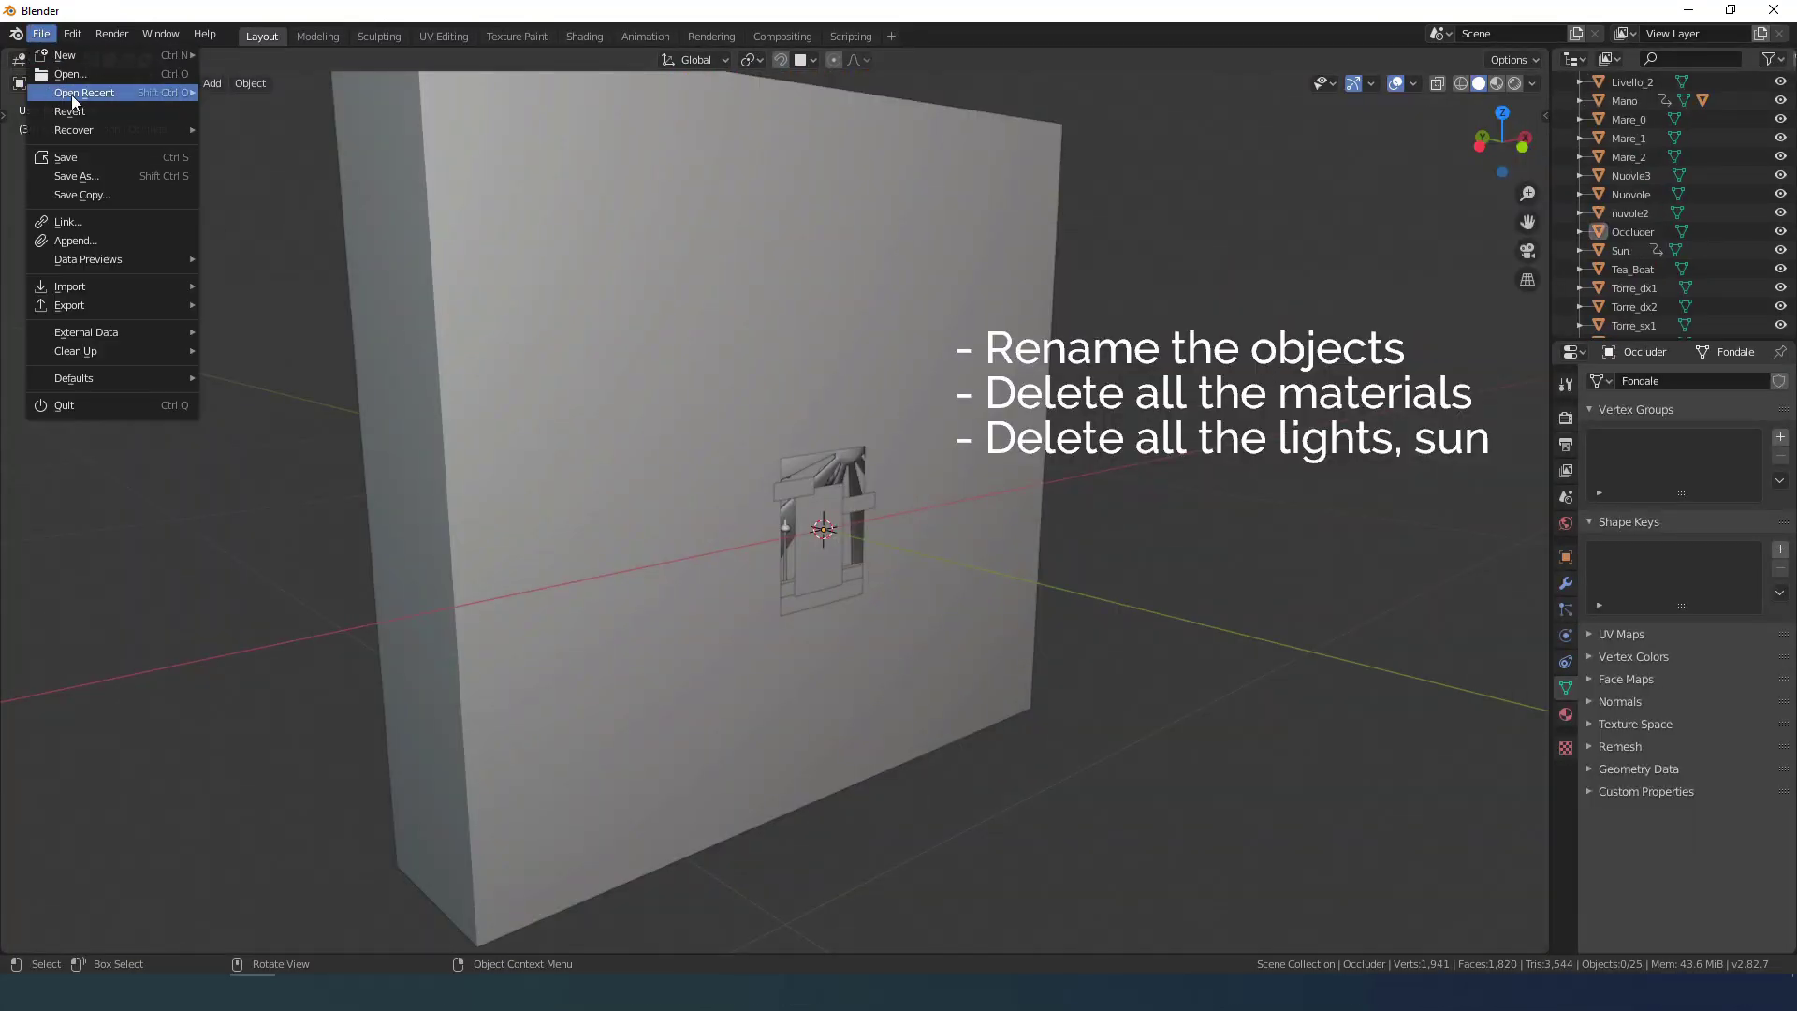
{"action": "mouse_move", "coordinate": [109, 306]}
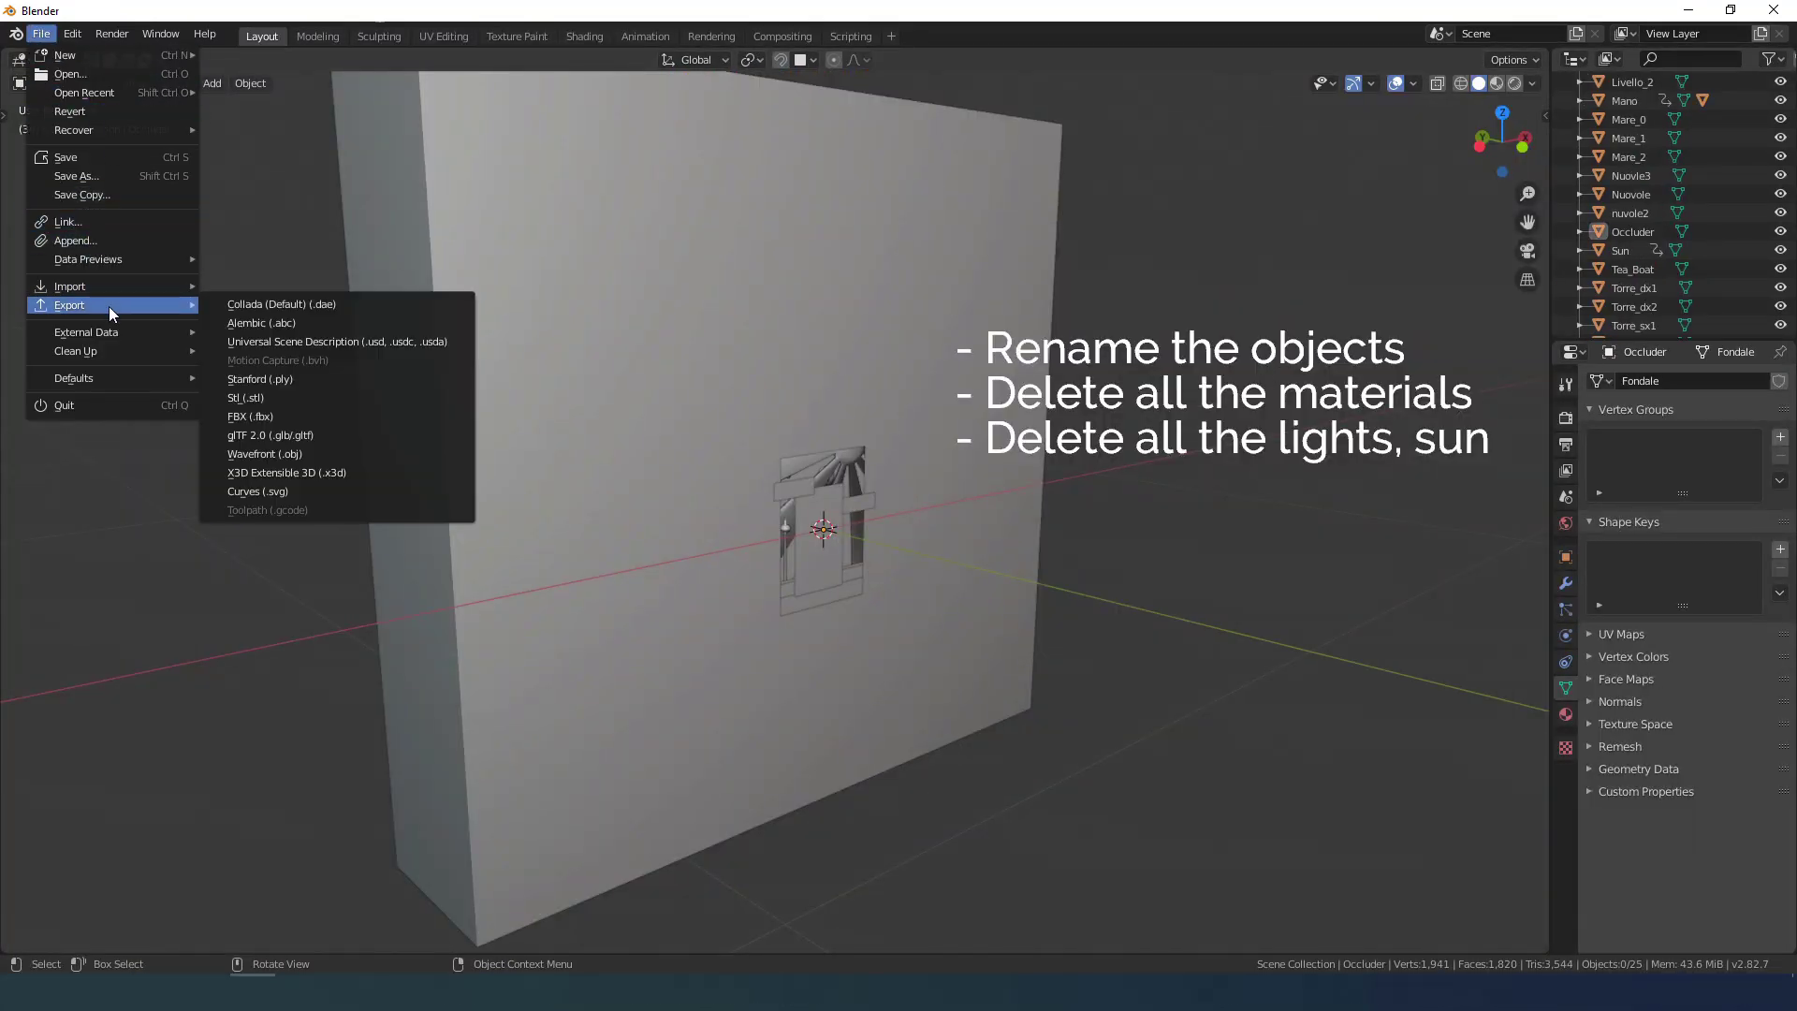
{"action": "left_click", "coordinate": [254, 414]}
{"action": "left_click", "coordinate": [1281, 752]}
{"action": "scroll", "coordinate": [1386, 625], "scroll_direction": "down", "scroll_amount": 2}
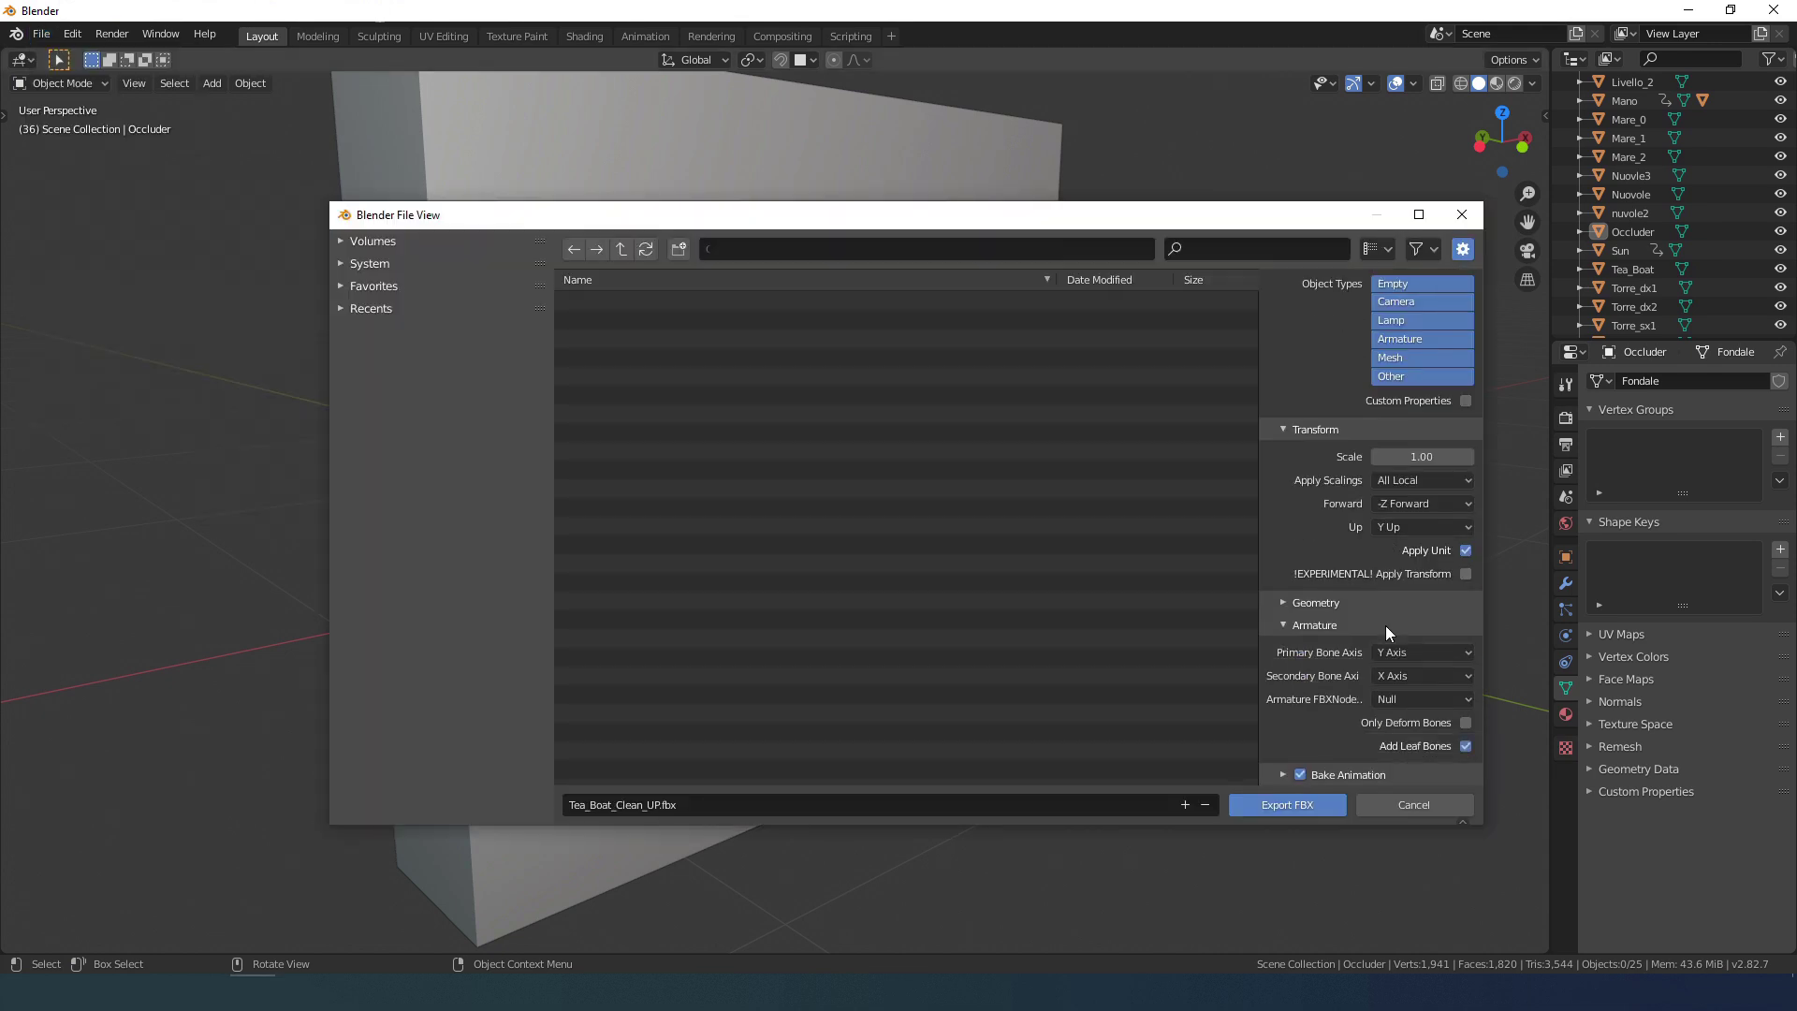
{"action": "left_click", "coordinate": [1466, 746]}
Step: Turn off All Actions in the Bake Animation options and export the scene as Tea_Boat_Clean_UP.fbx
{"action": "left_click", "coordinate": [1282, 773]}
{"action": "scroll", "coordinate": [1301, 631], "scroll_direction": "down", "scroll_amount": 4}
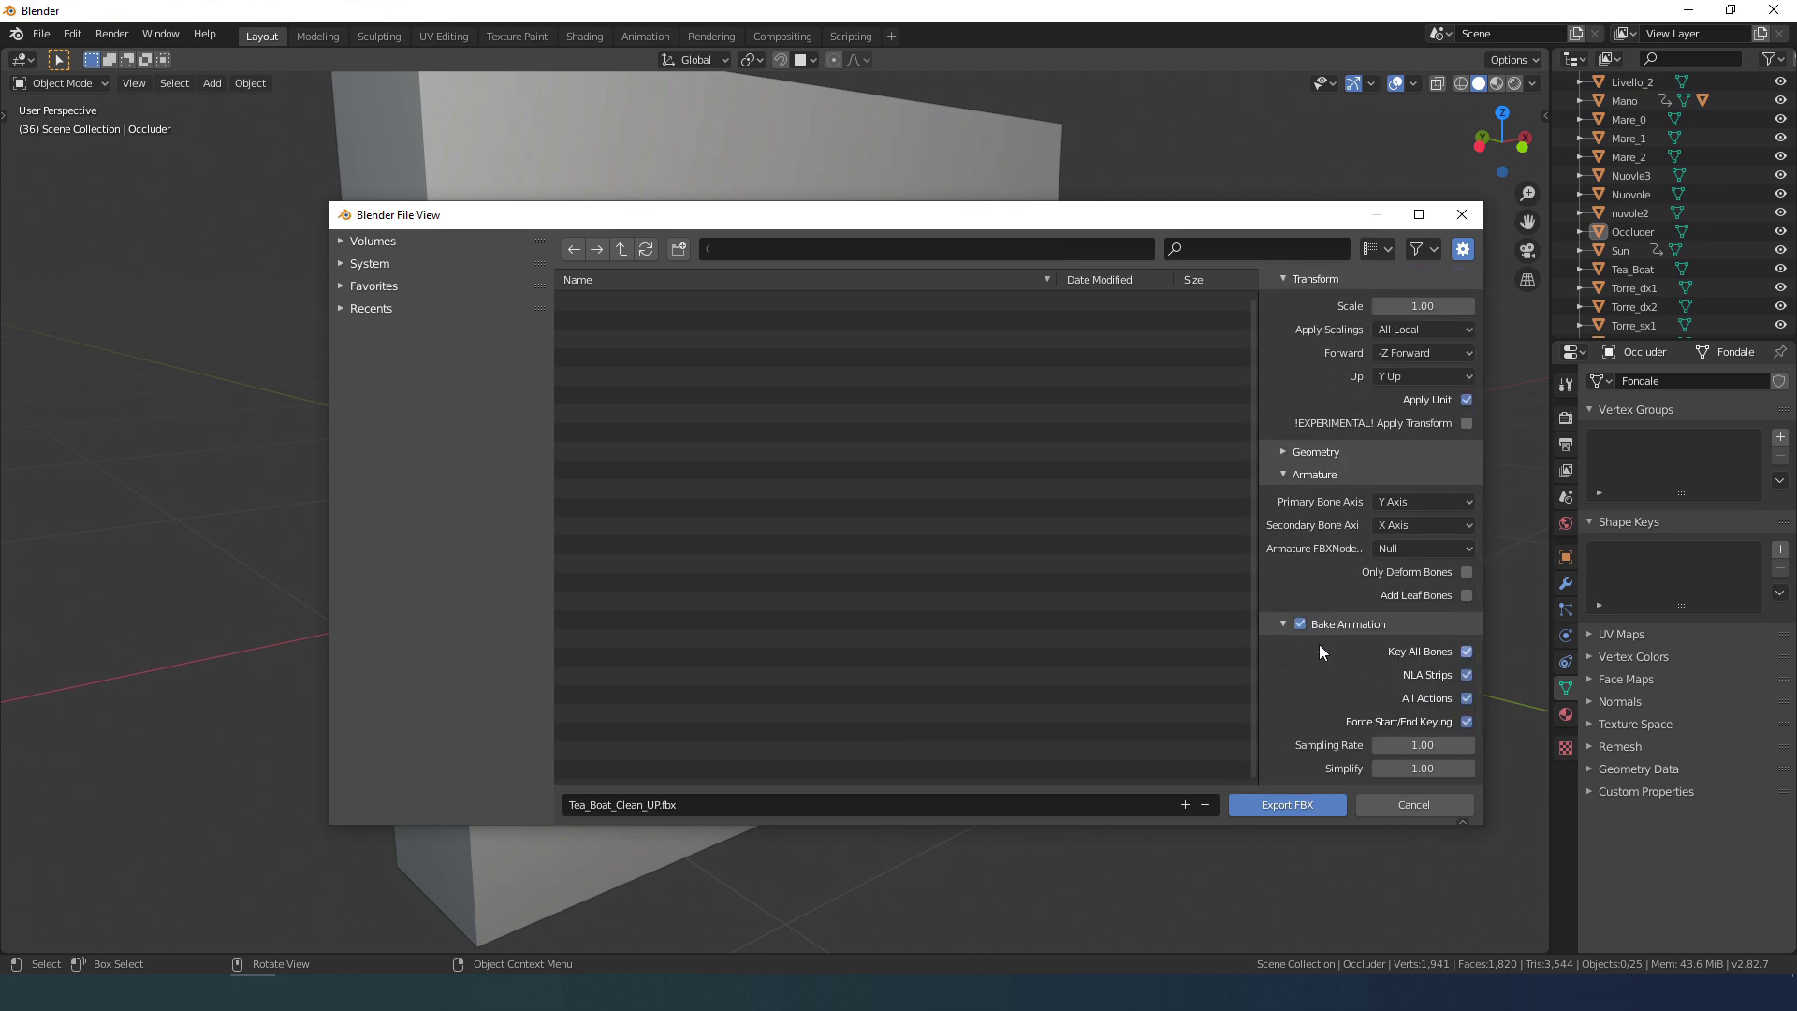
{"action": "left_click", "coordinate": [1466, 698]}
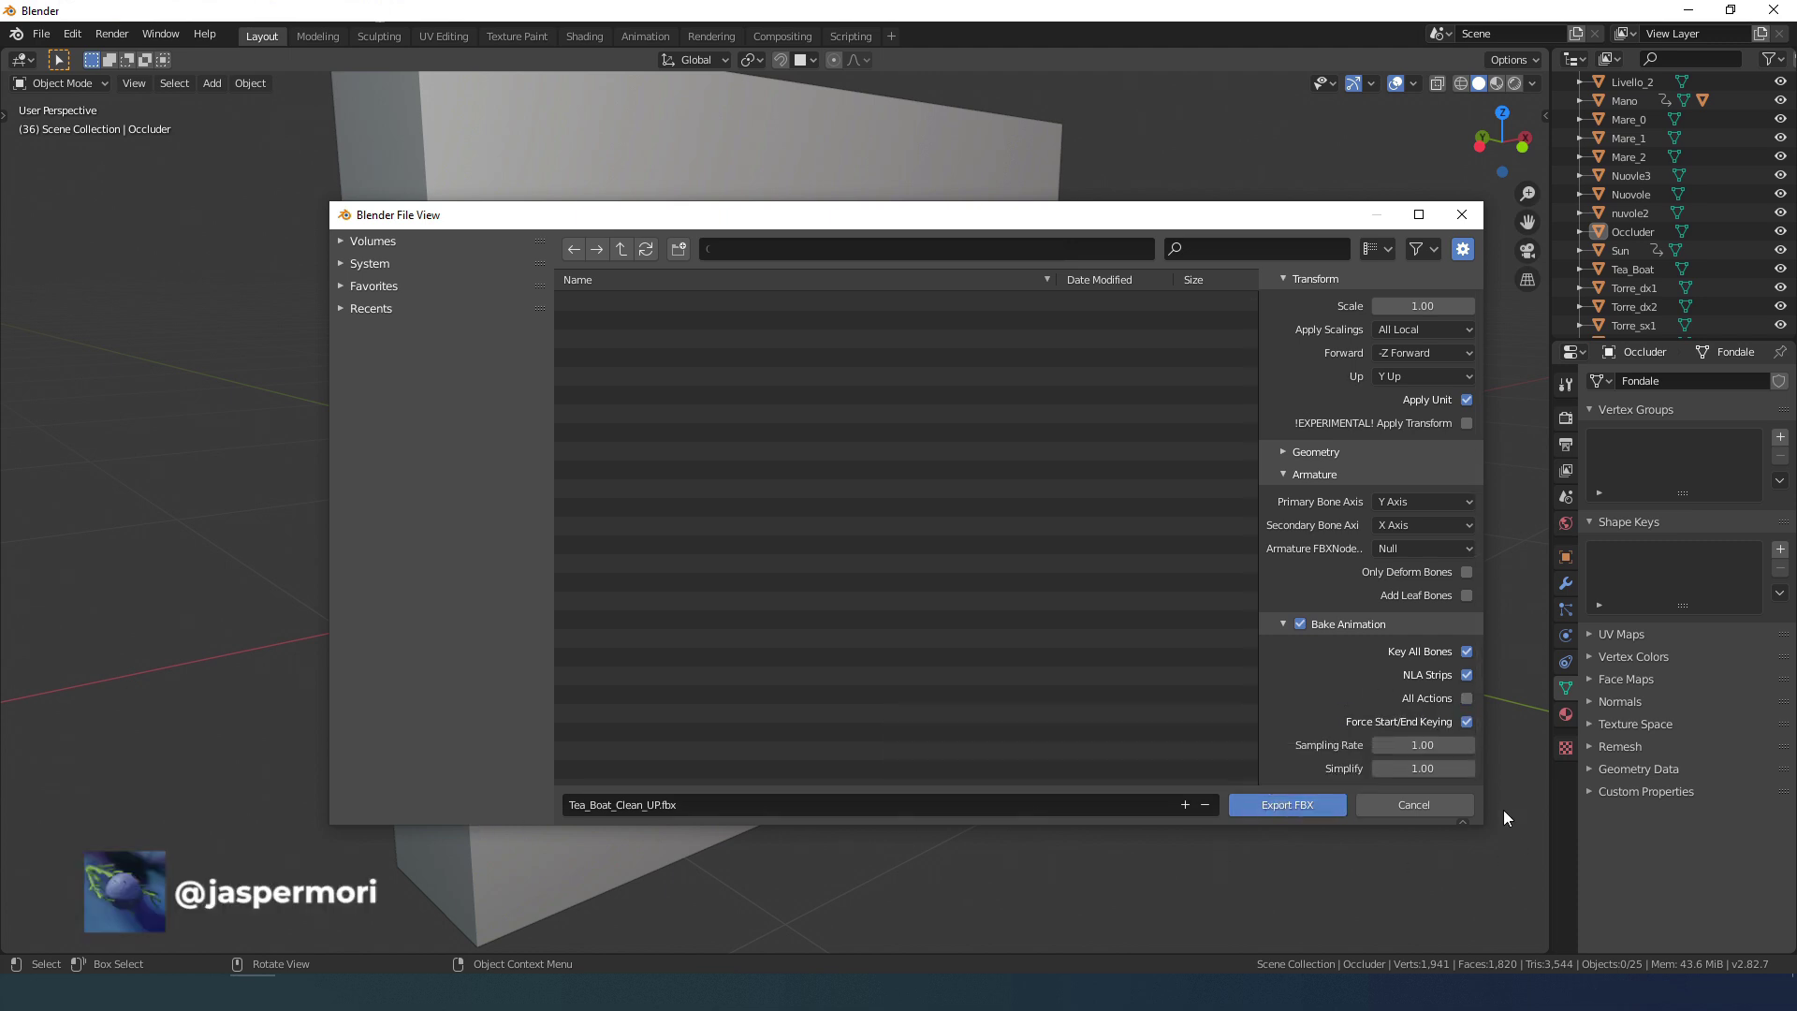
{"action": "left_click", "coordinate": [1287, 804]}
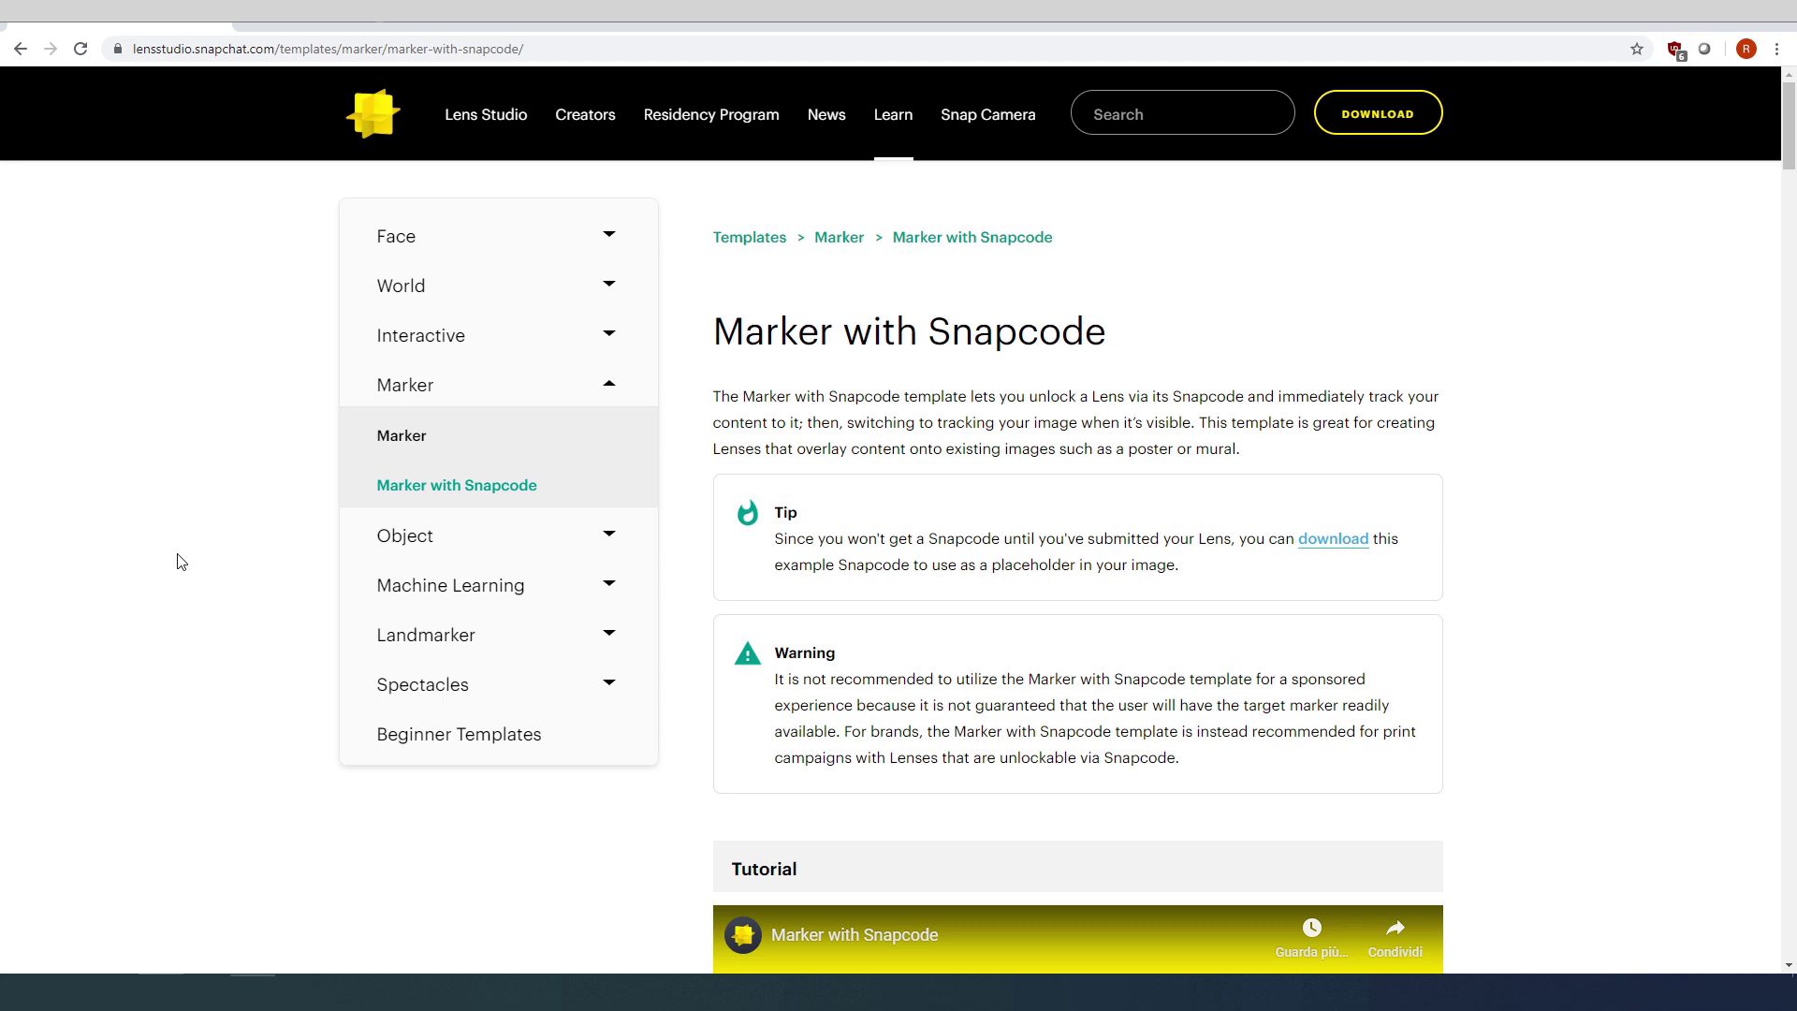
Step: Switch to the Lens Studio website and review the Marker with Snapcode template page, including its tip and tutorial
{"action": "scroll", "coordinate": [240, 561], "scroll_direction": "down", "scroll_amount": 4}
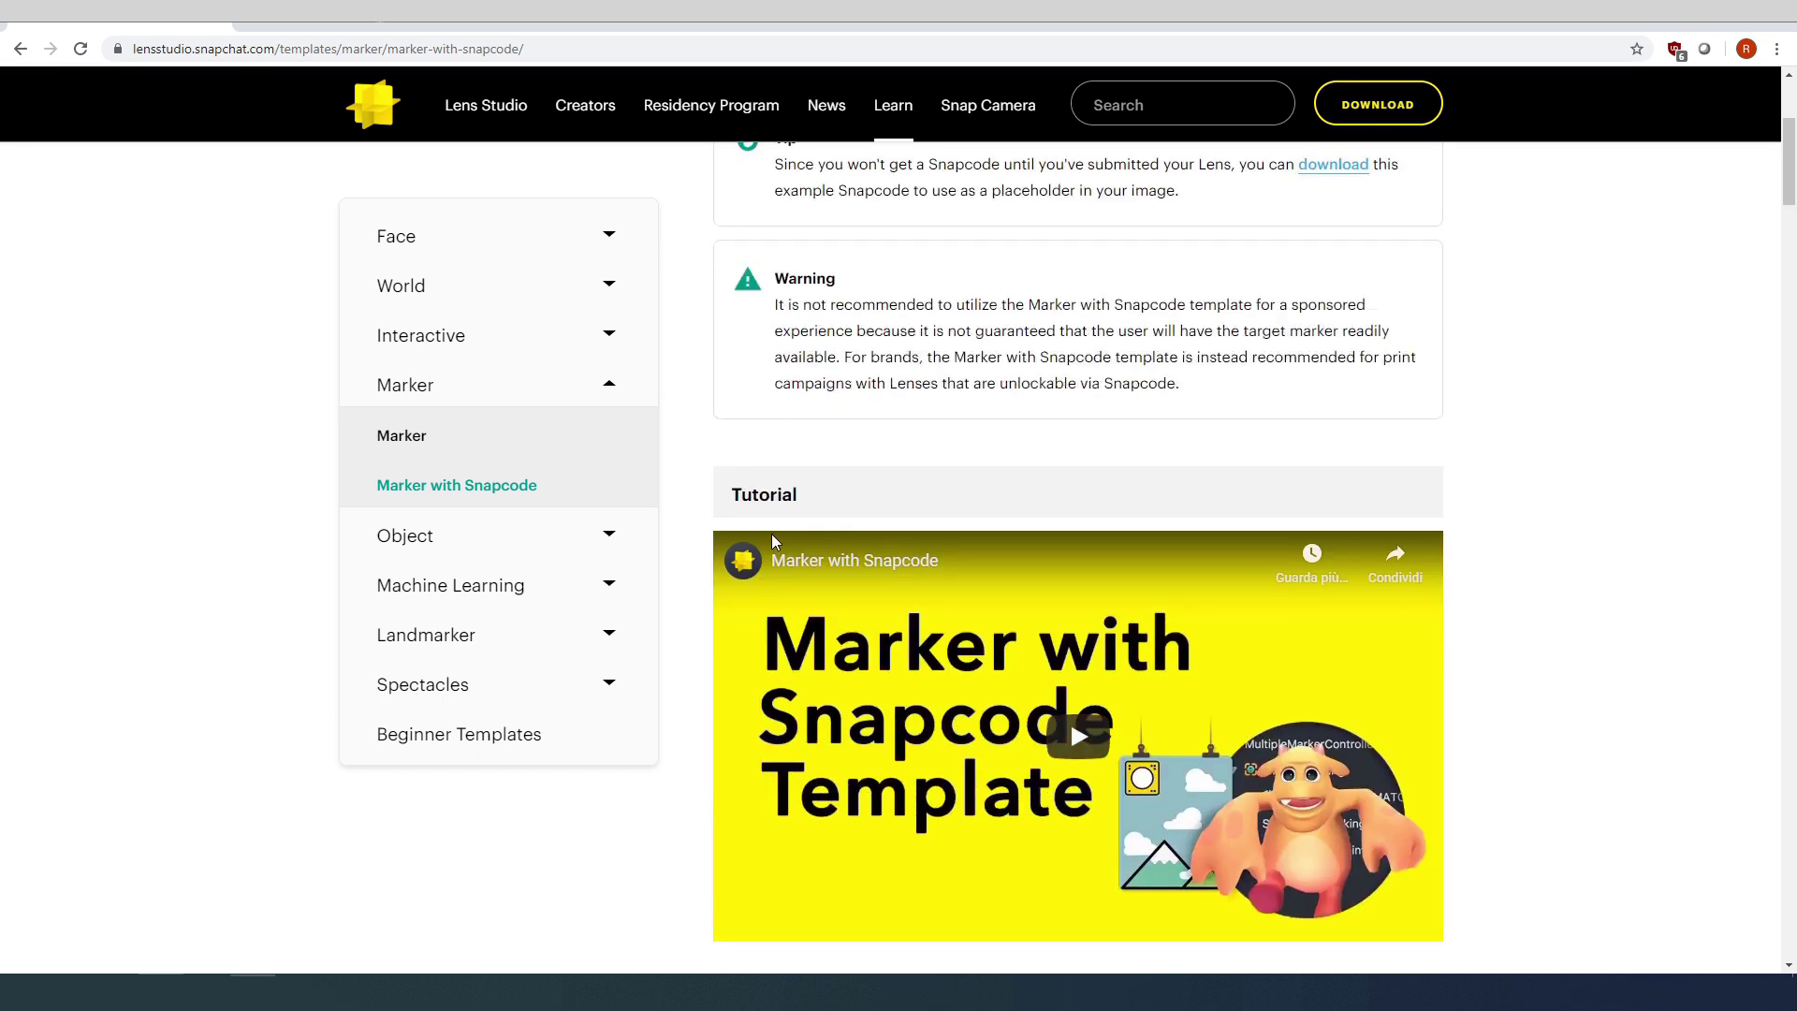
{"action": "scroll", "coordinate": [772, 534], "scroll_direction": "up", "scroll_amount": 2}
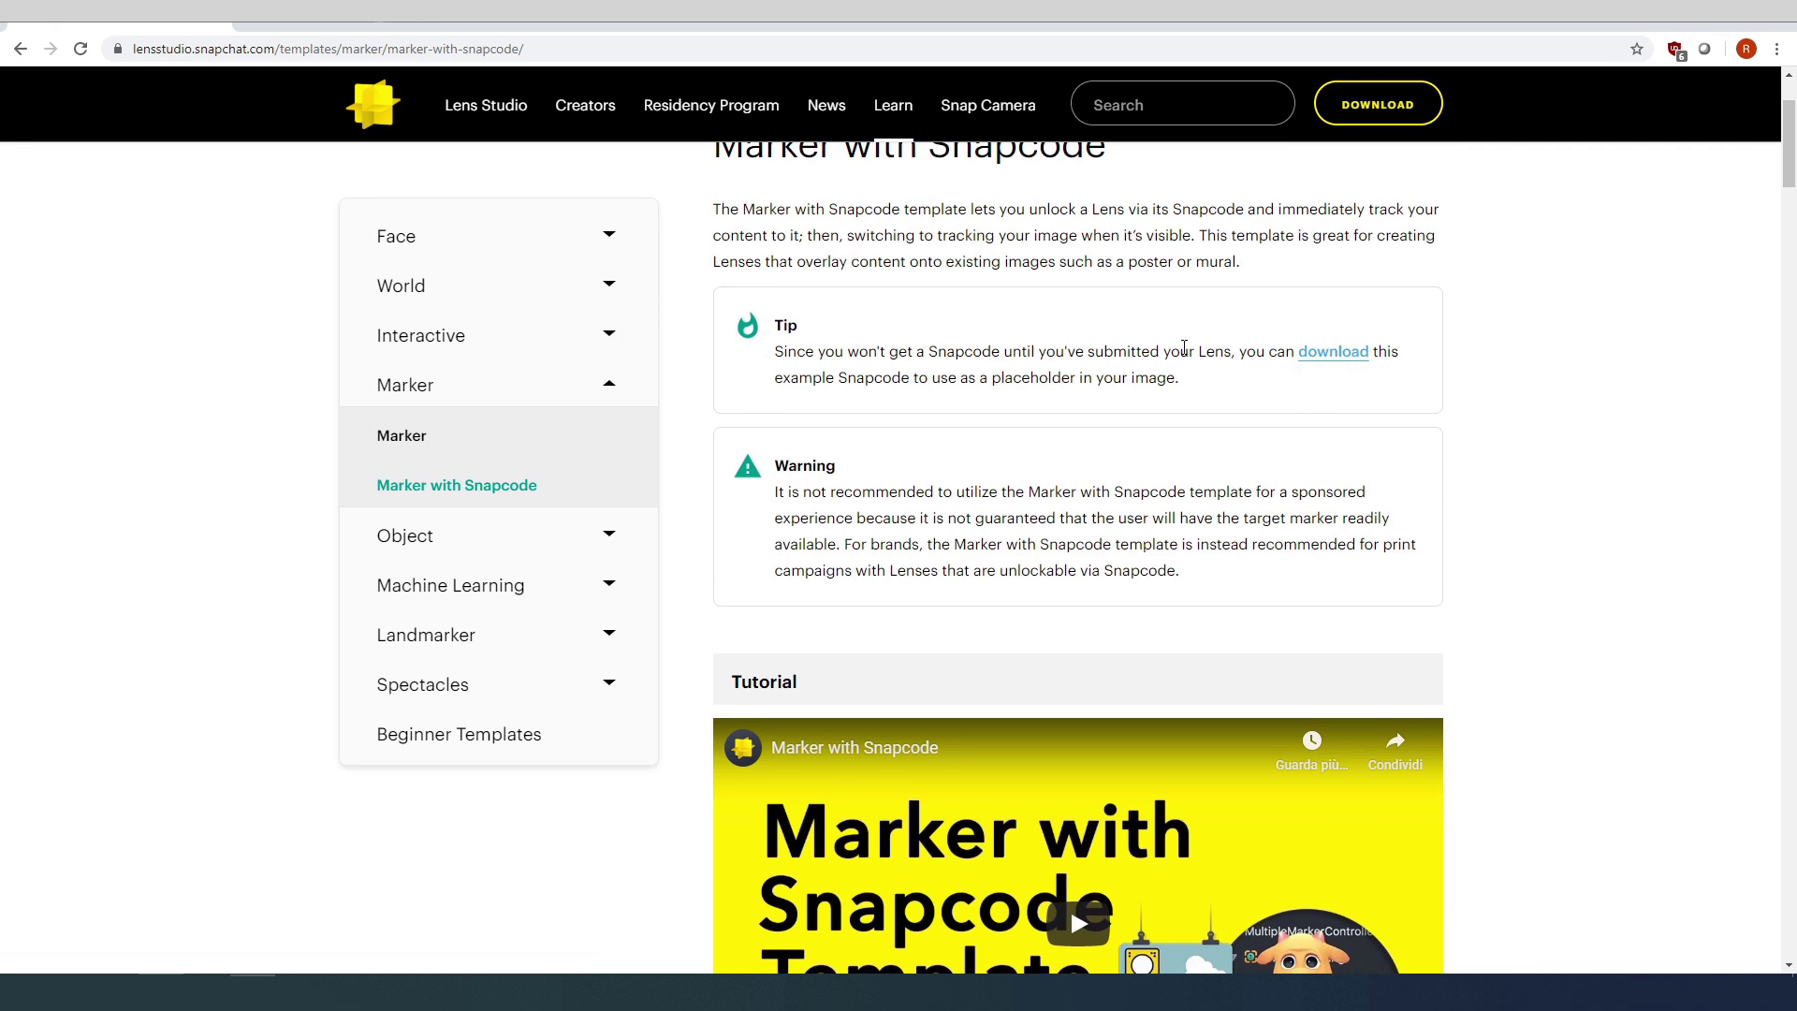
{"action": "scroll", "coordinate": [711, 876], "scroll_direction": "down", "scroll_amount": 2}
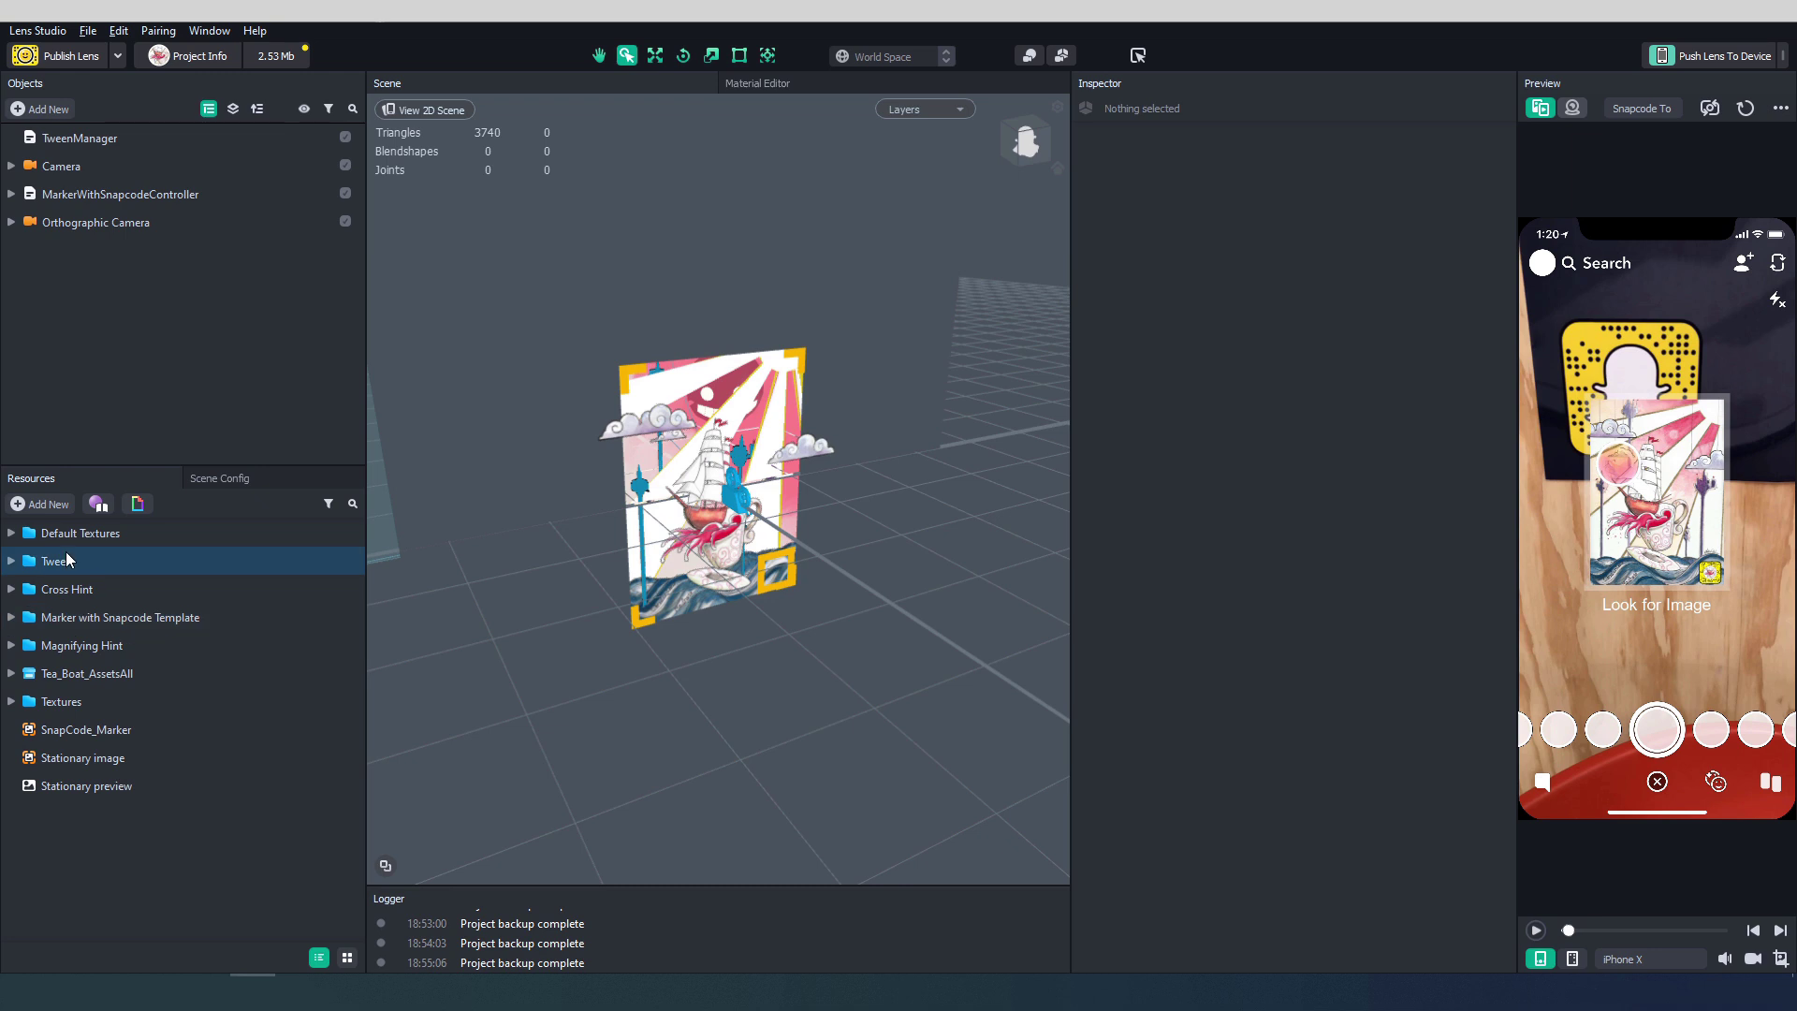
Step: Switch to Lens Studio and look through the meshes of the imported Tea_Boat_AssetsAll resource
{"action": "left_click", "coordinate": [54, 503]}
{"action": "left_click", "coordinate": [111, 895]}
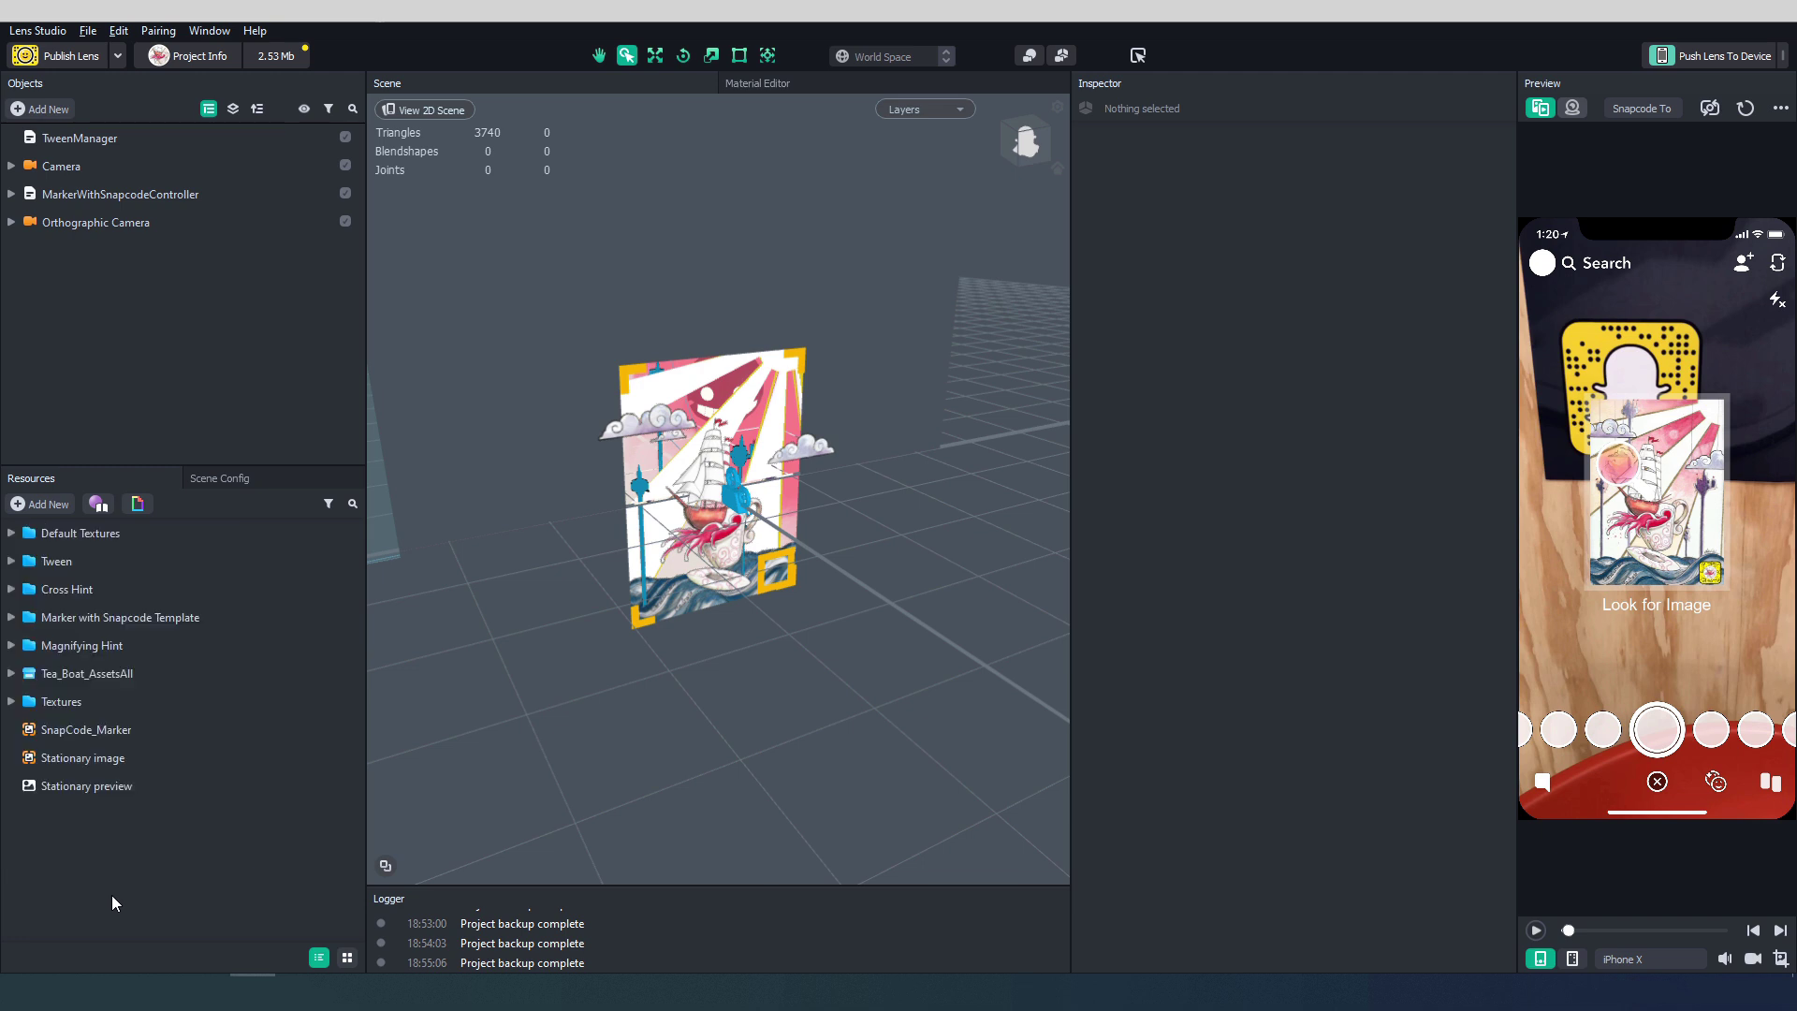
{"action": "left_click", "coordinate": [12, 685]}
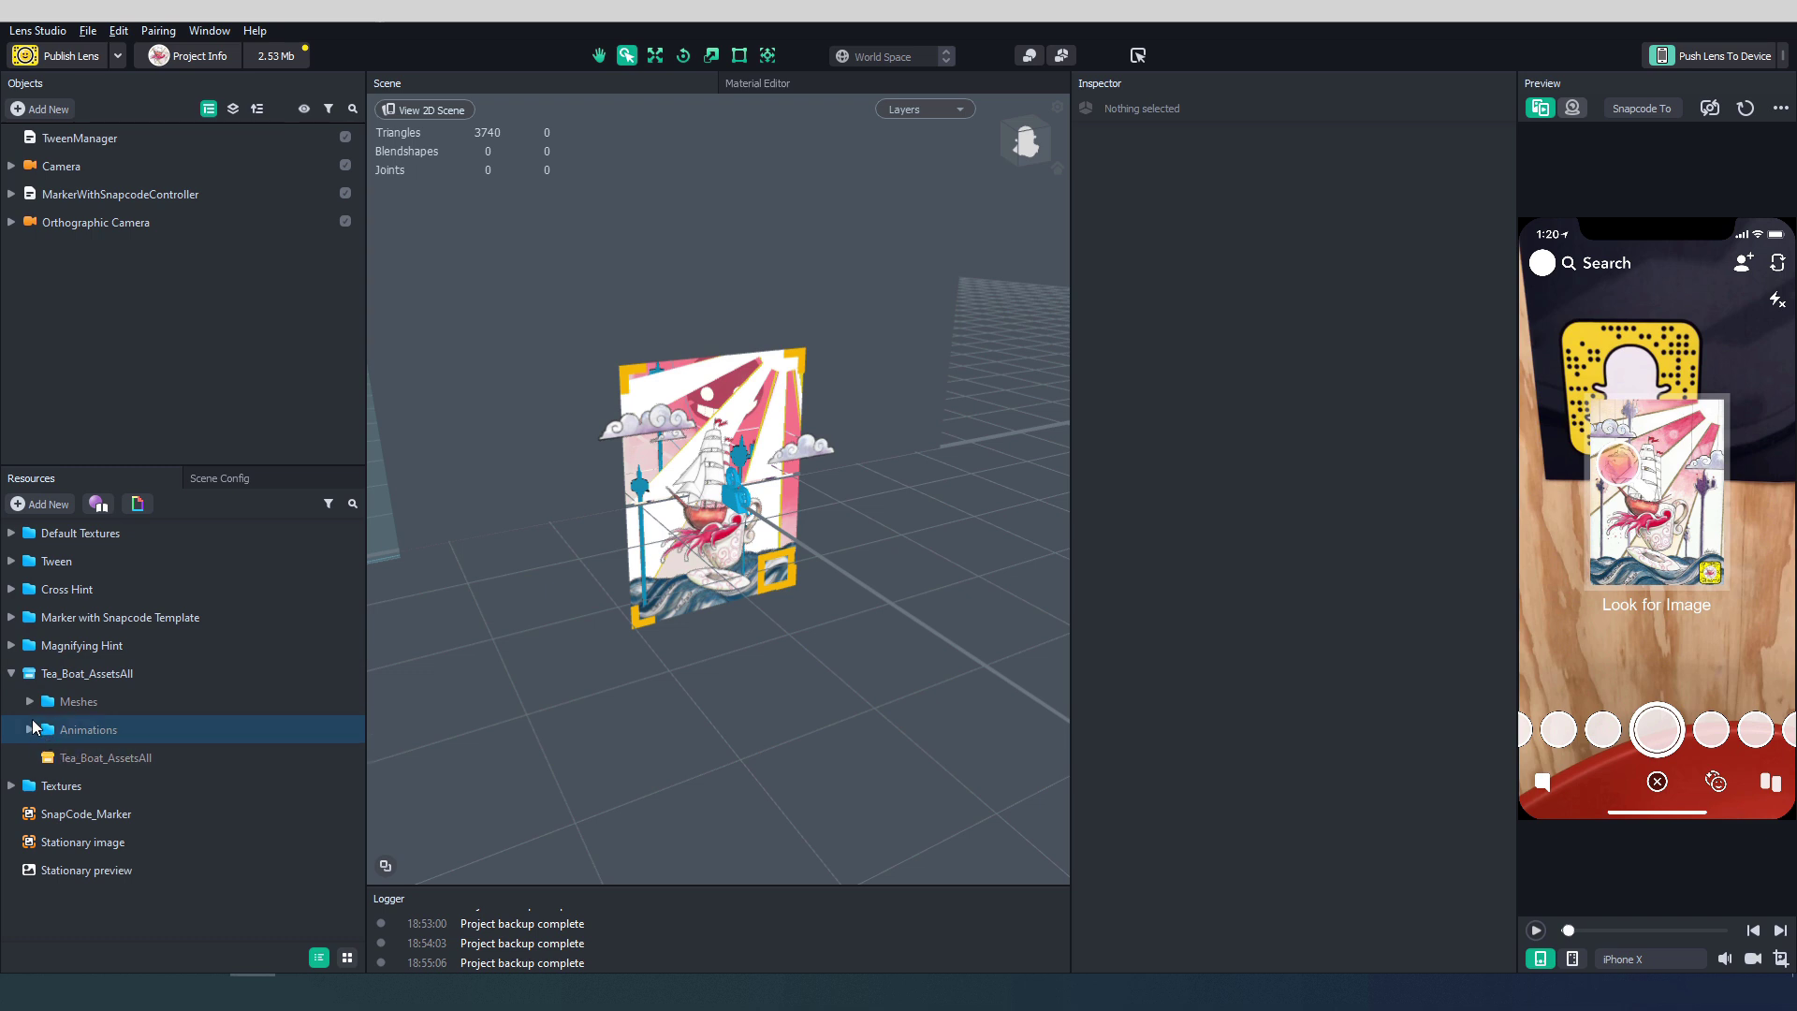
{"action": "left_click", "coordinate": [32, 703]}
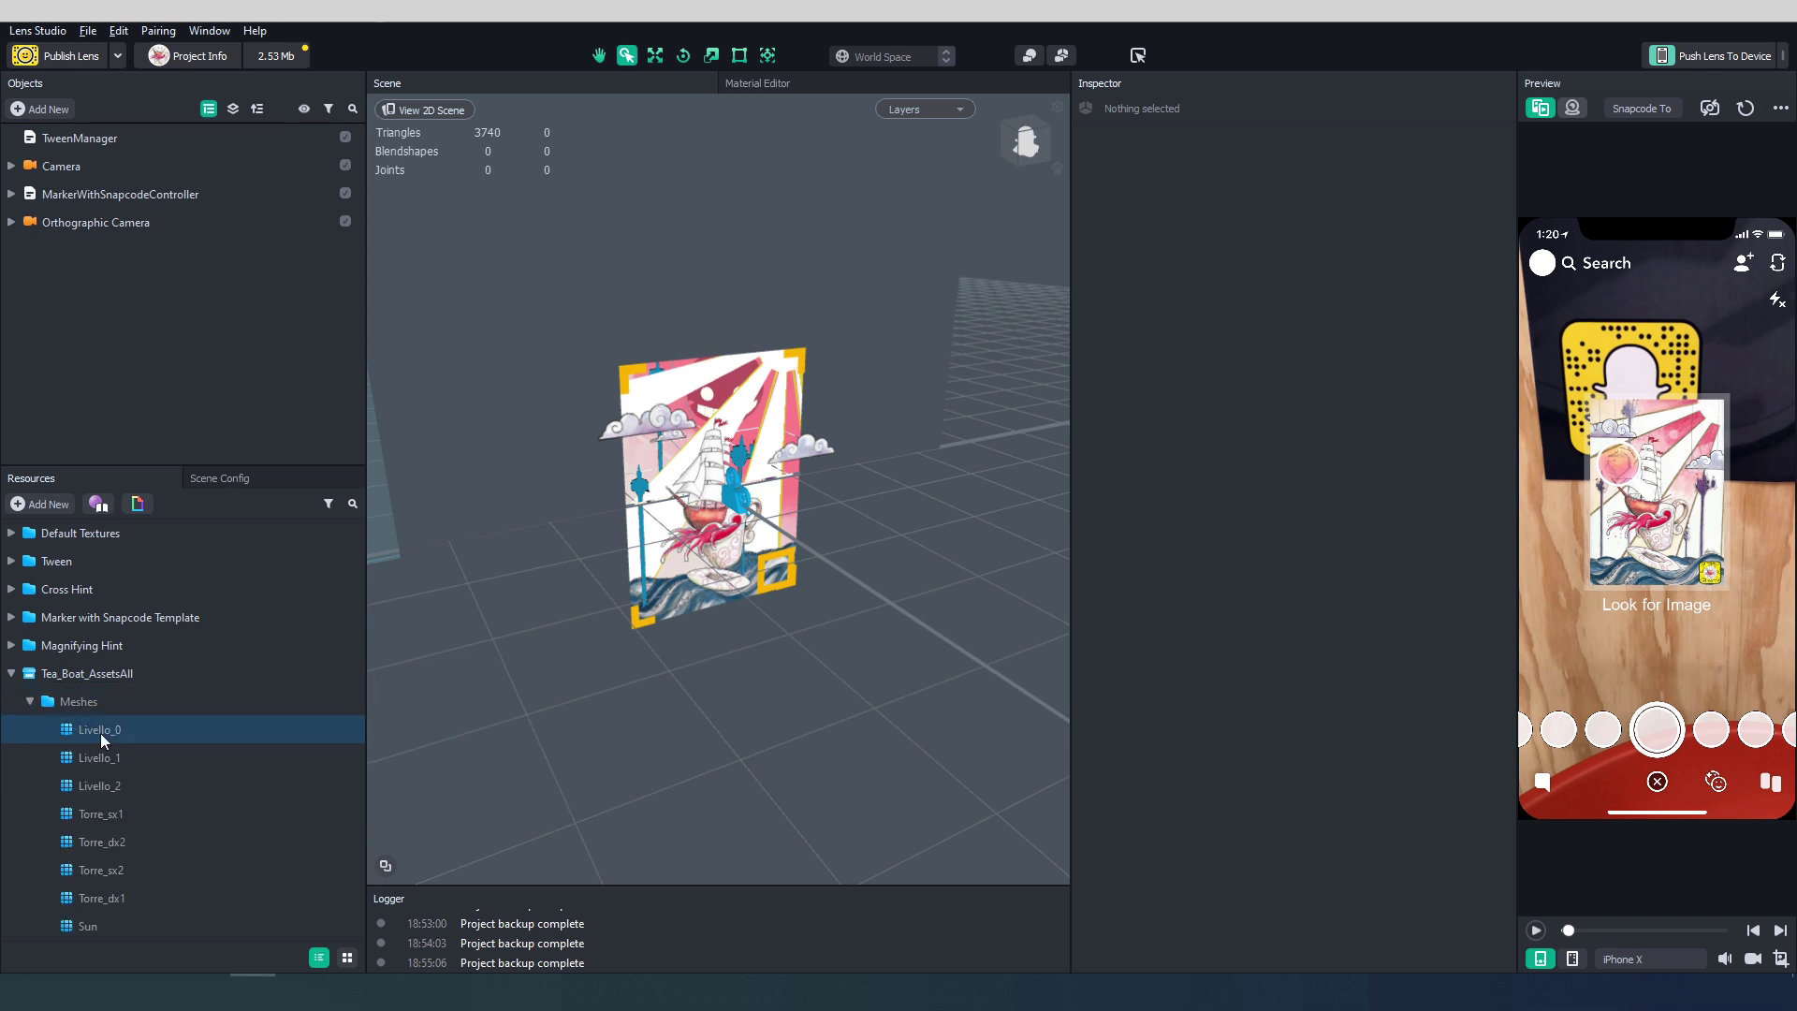
{"action": "scroll", "coordinate": [105, 822], "scroll_direction": "down", "scroll_amount": 5}
{"action": "scroll", "coordinate": [103, 822], "scroll_direction": "up", "scroll_amount": 5}
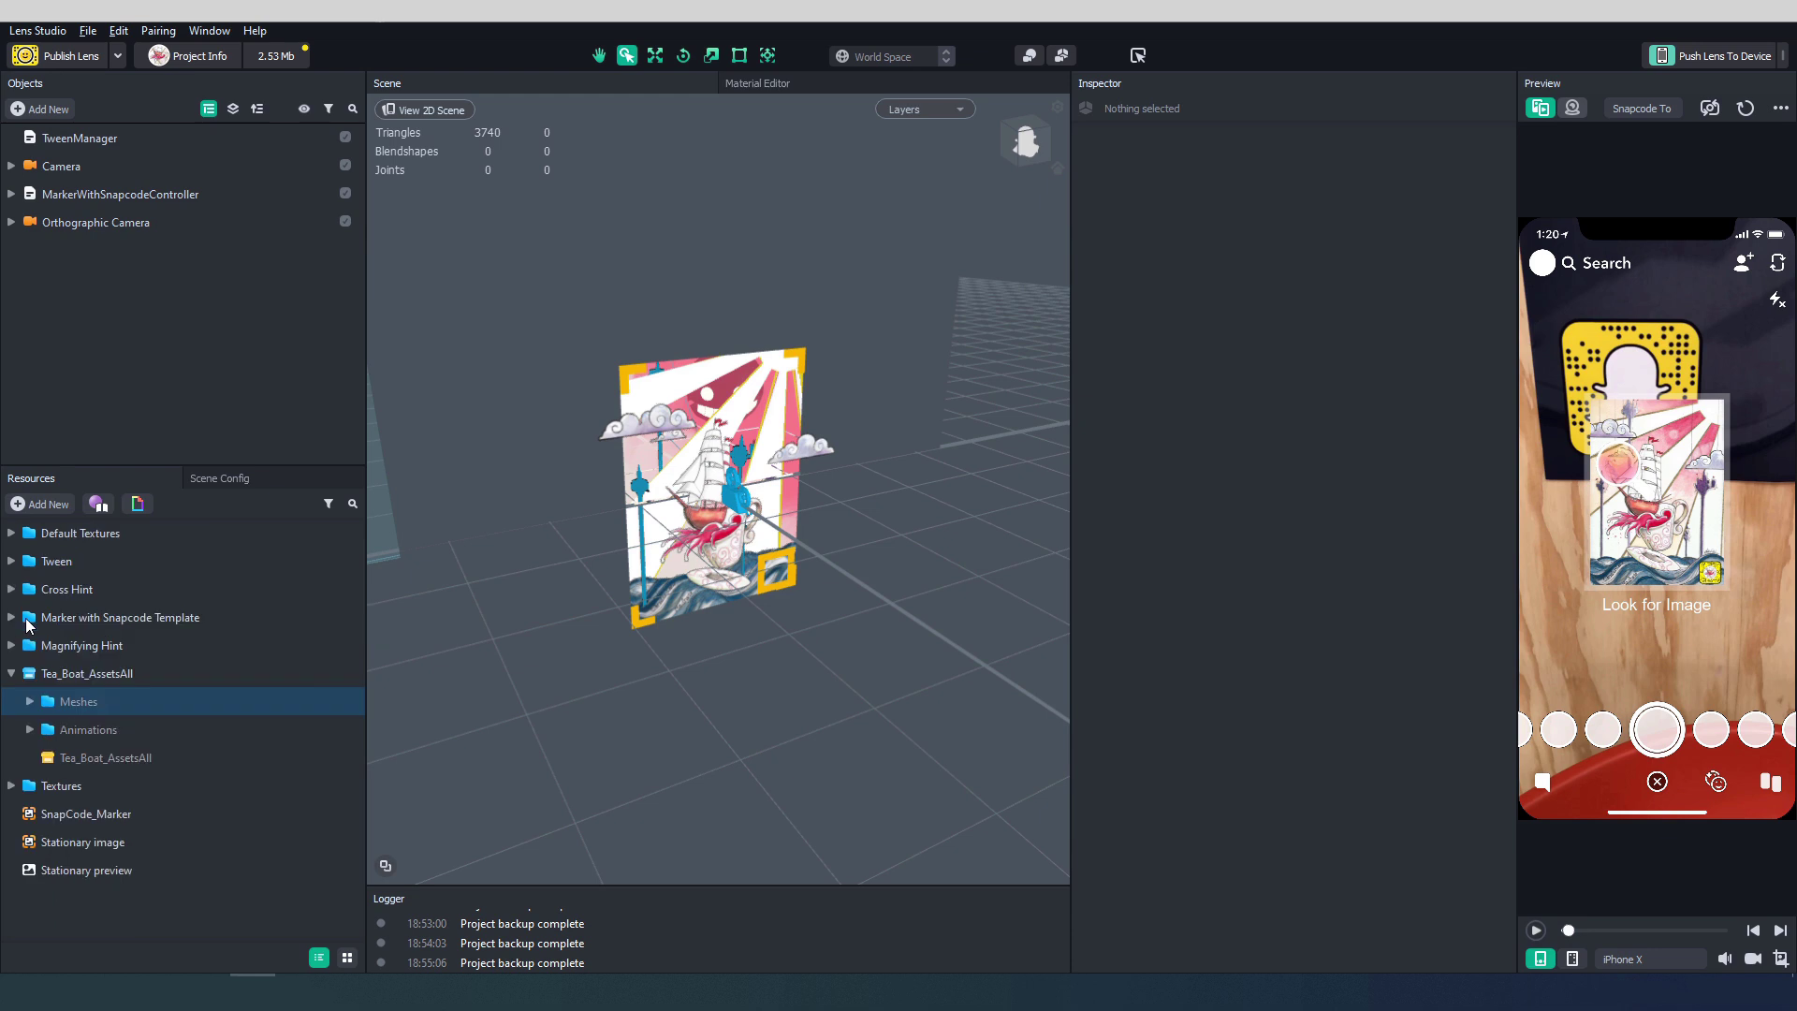
{"action": "left_click", "coordinate": [30, 701]}
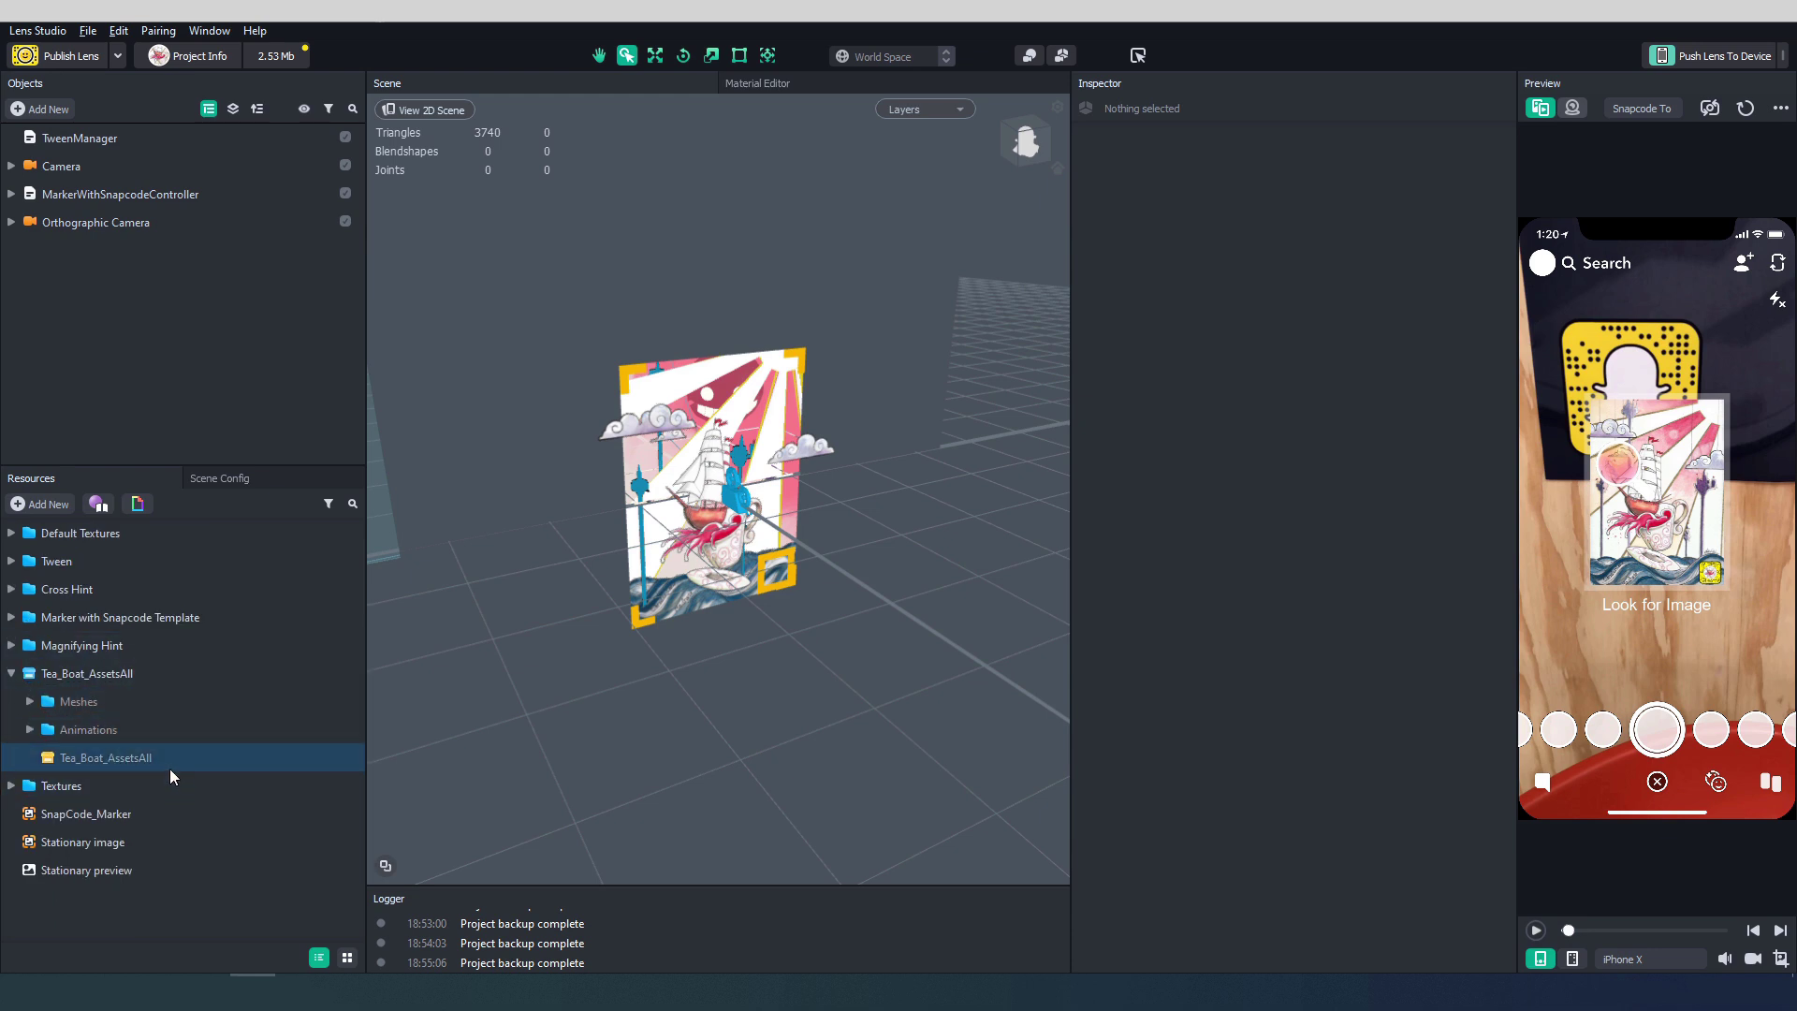
Step: Inspect the Tea_Boat_AssetsAll prefab, then expand and select MarkerWithSnapcodeController in the scene hierarchy
{"action": "left_click", "coordinate": [131, 703]}
{"action": "left_click", "coordinate": [93, 760]}
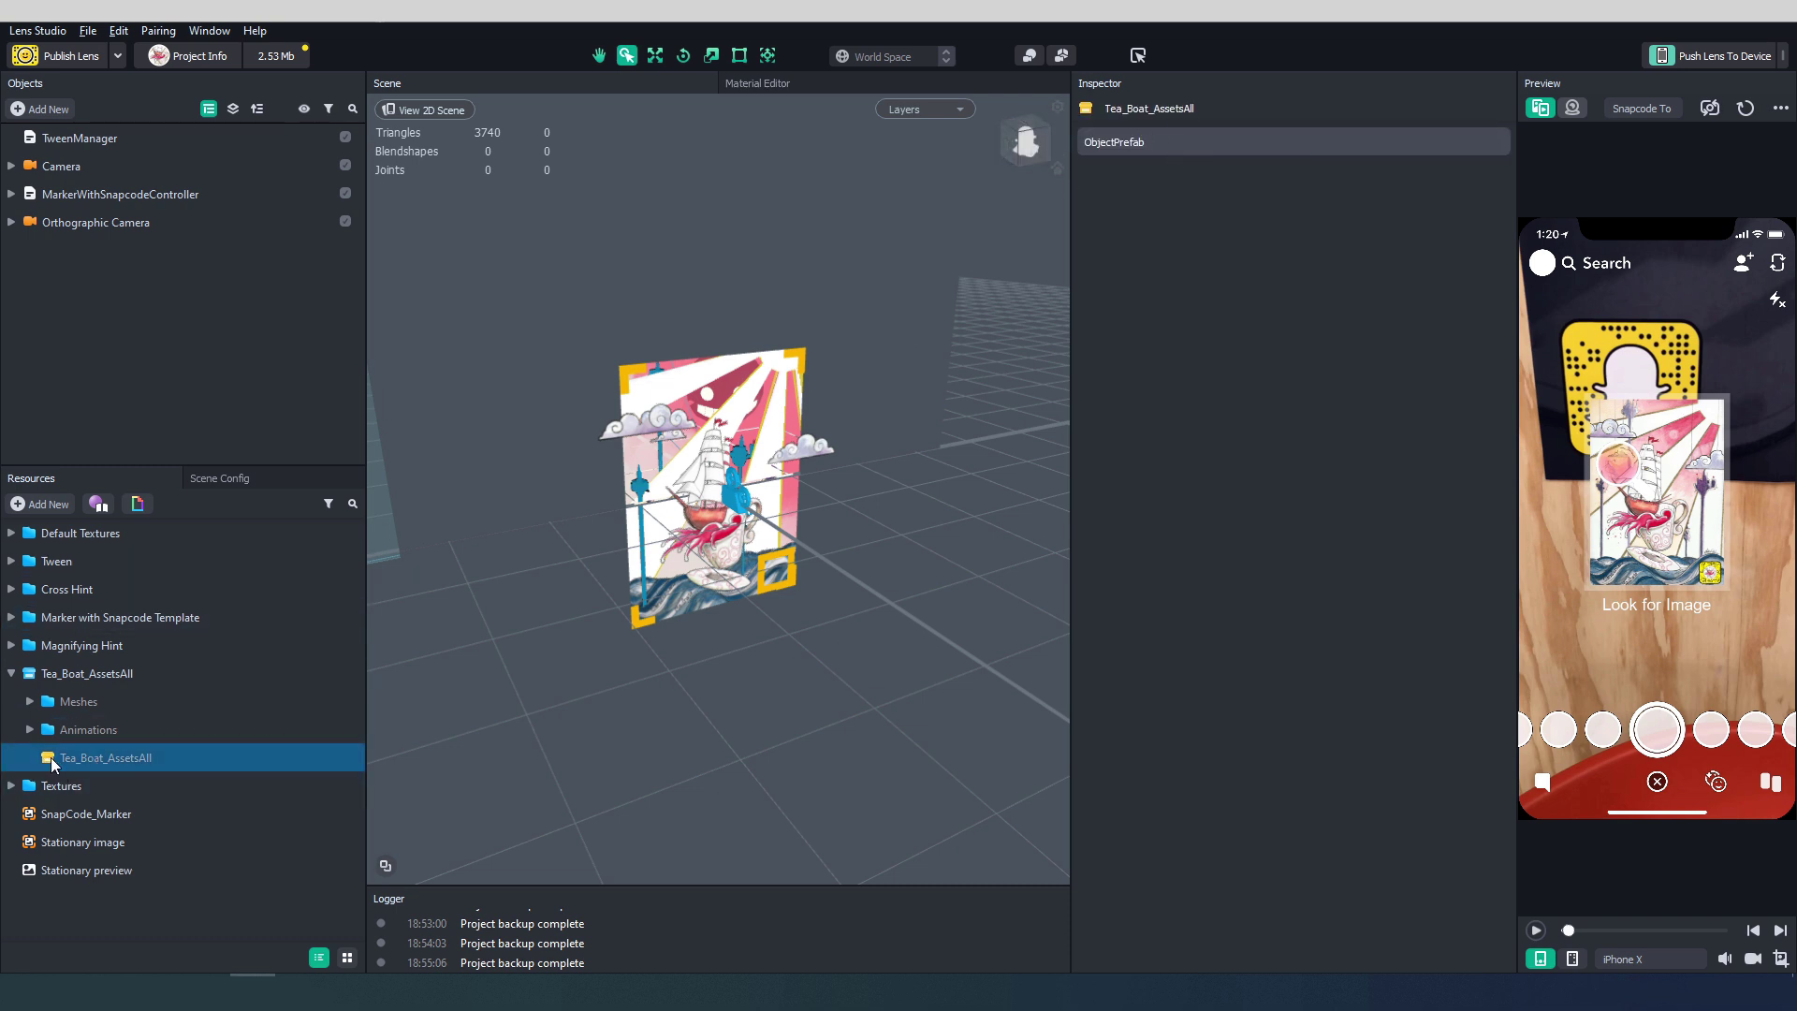
{"action": "left_click_drag", "start_coordinate": [246, 377], "coordinate": [80, 751]}
{"action": "left_click", "coordinate": [12, 194]}
{"action": "left_click", "coordinate": [56, 193]}
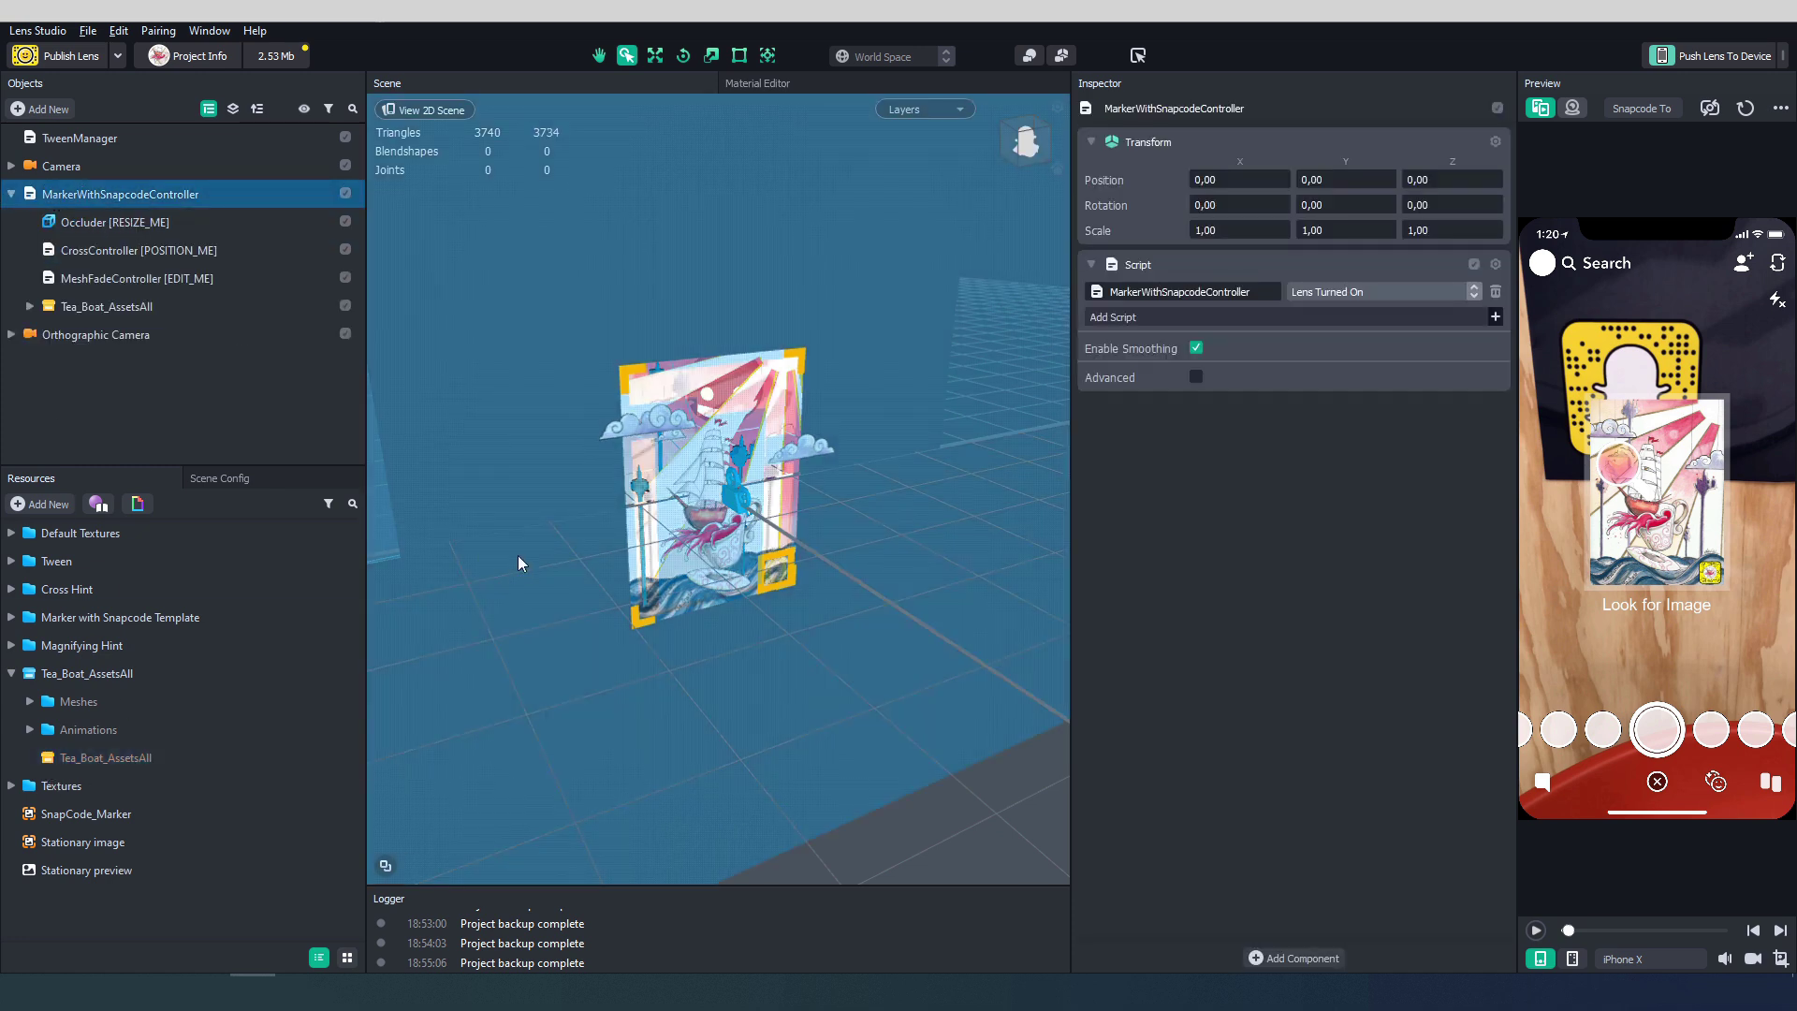
Step: Expand Tea_Boat_AssetsAll under MarkerWithSnapcodeController and look through its child objects
{"action": "left_click", "coordinate": [30, 306]}
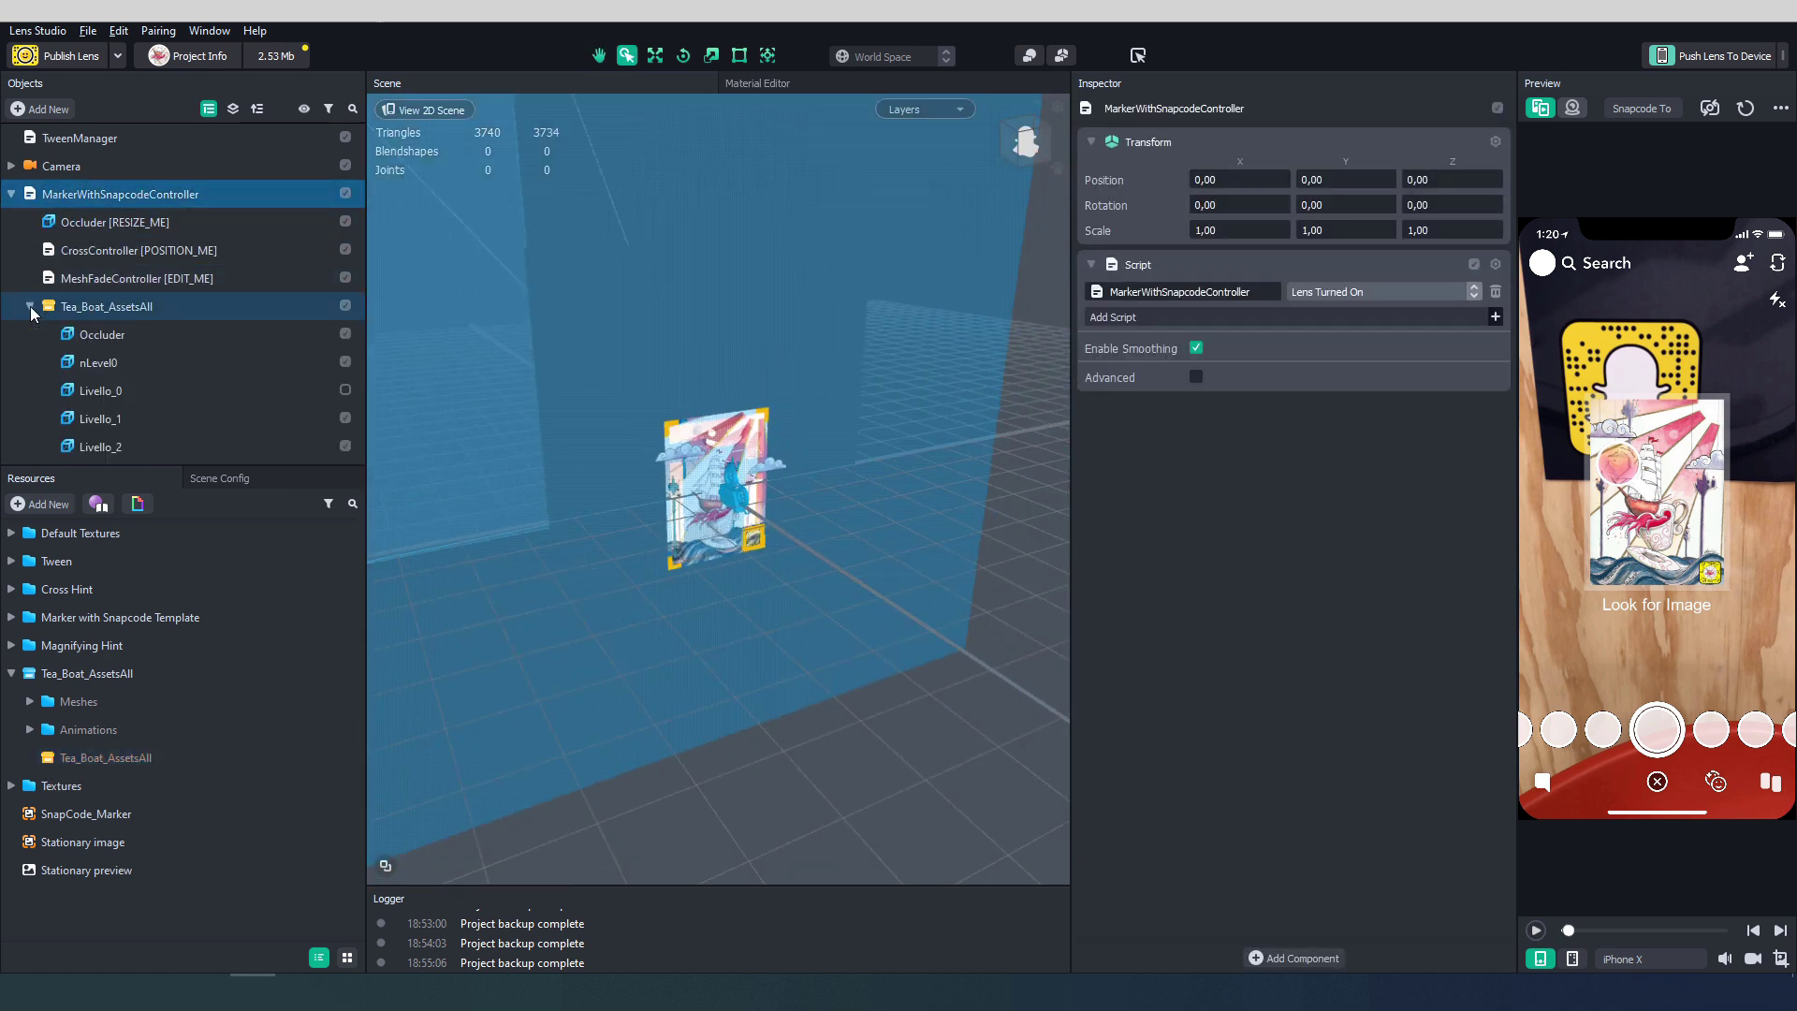
{"action": "scroll", "coordinate": [100, 356], "scroll_direction": "down", "scroll_amount": 1}
{"action": "scroll", "coordinate": [99, 356], "scroll_direction": "down", "scroll_amount": 5}
{"action": "scroll", "coordinate": [92, 353], "scroll_direction": "up", "scroll_amount": 3}
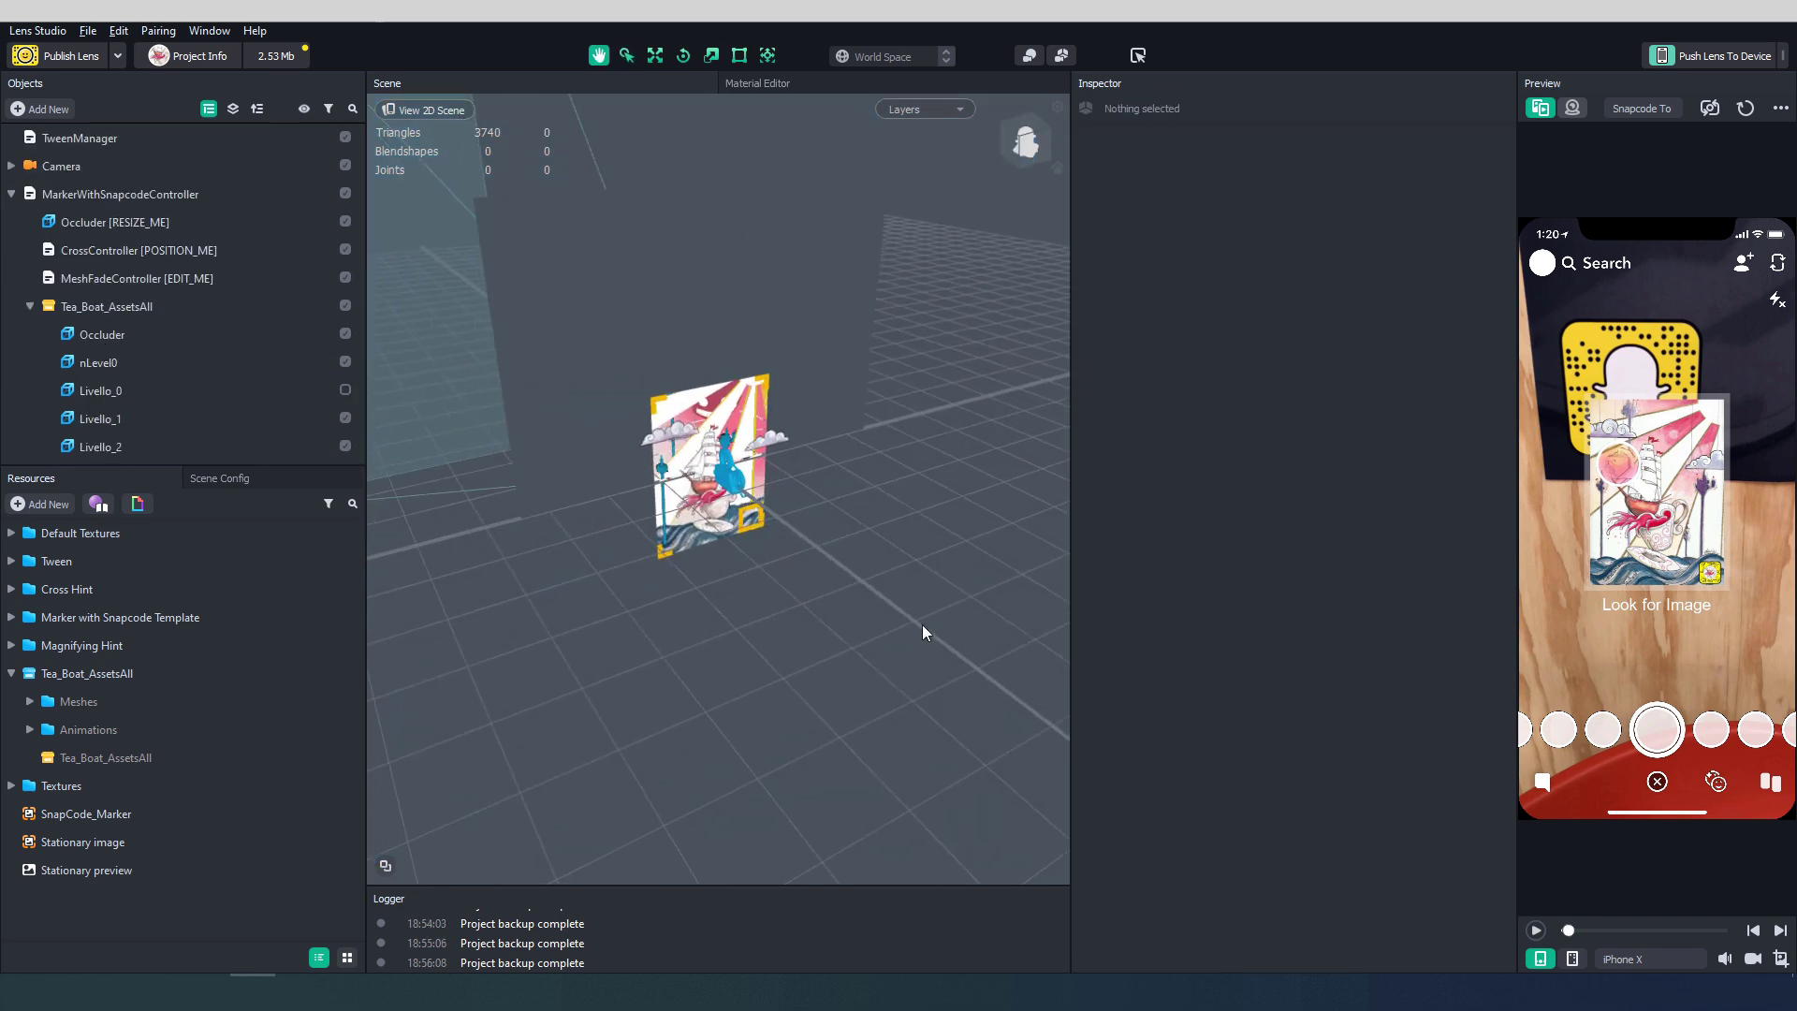
Step: Select the Occluder inside Tea_Boat_AssetsAll and examine its occluder material and its shape around the artwork
{"action": "left_click", "coordinate": [67, 336]}
{"action": "left_click_drag", "start_coordinate": [548, 464], "coordinate": [654, 550], "text": "alt"}
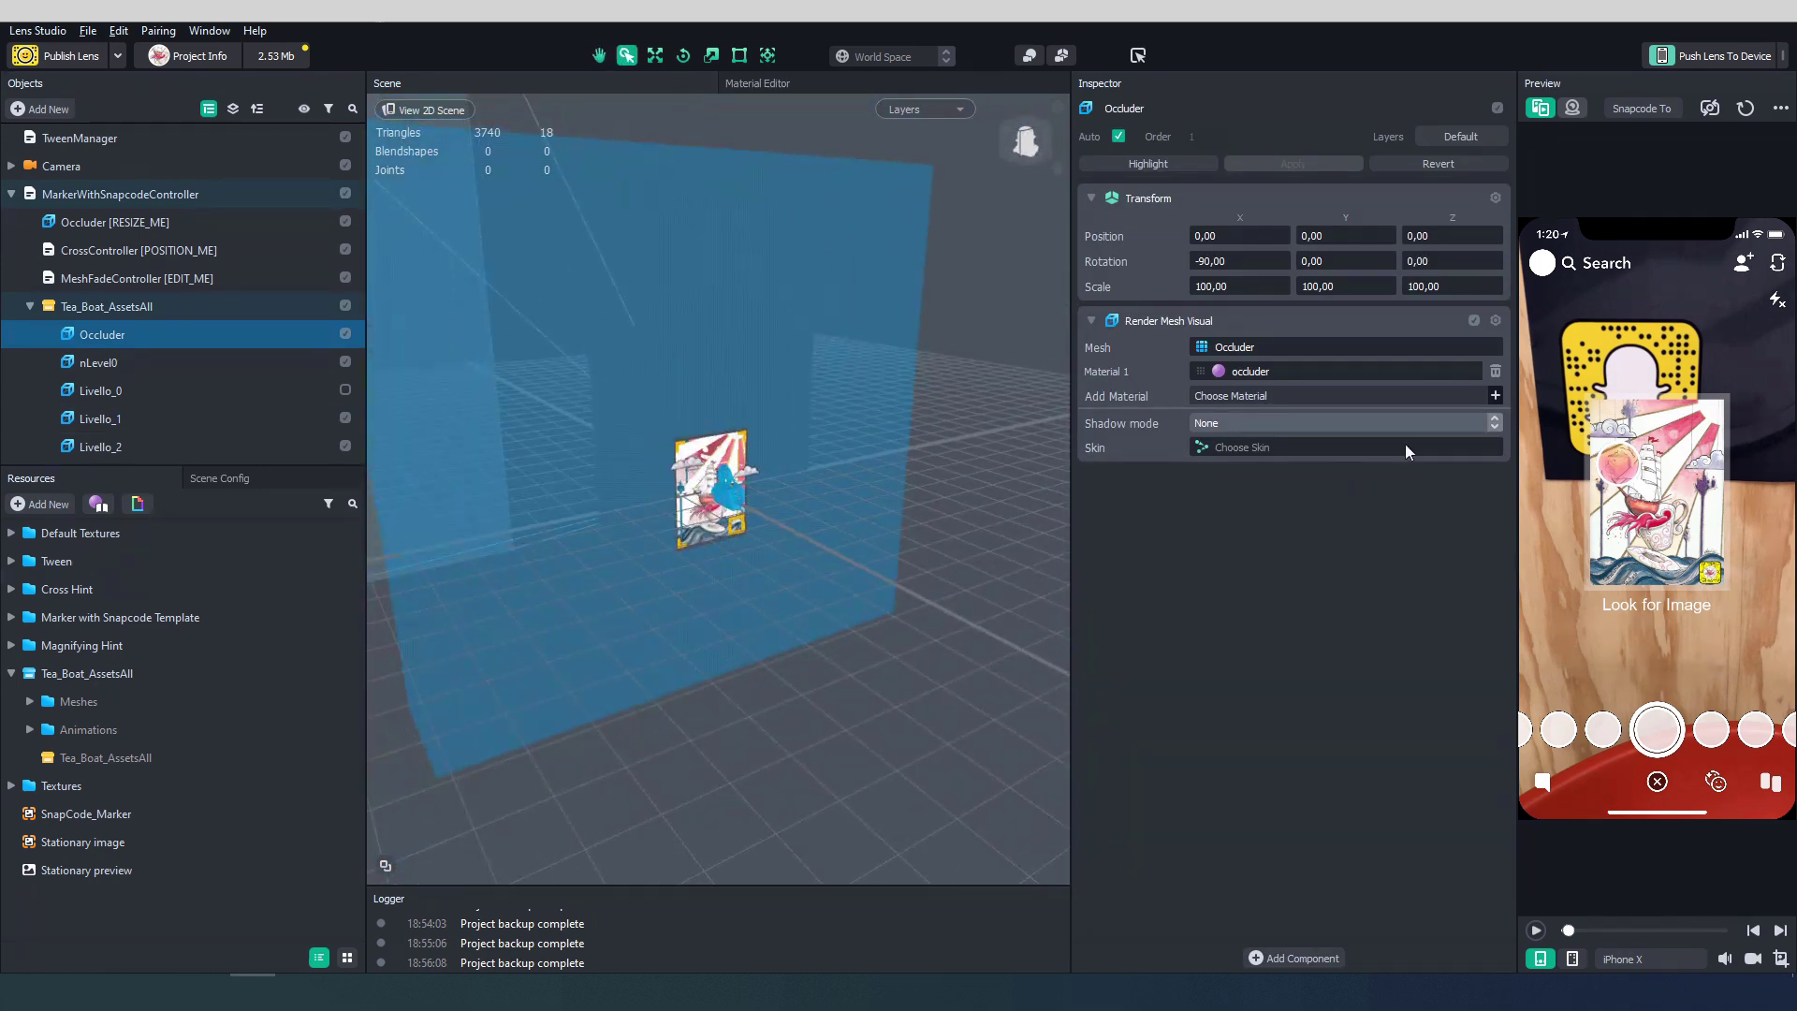
{"action": "left_click", "coordinate": [1495, 372]}
{"action": "left_click_drag", "start_coordinate": [878, 608], "coordinate": [890, 697], "text": "alt"}
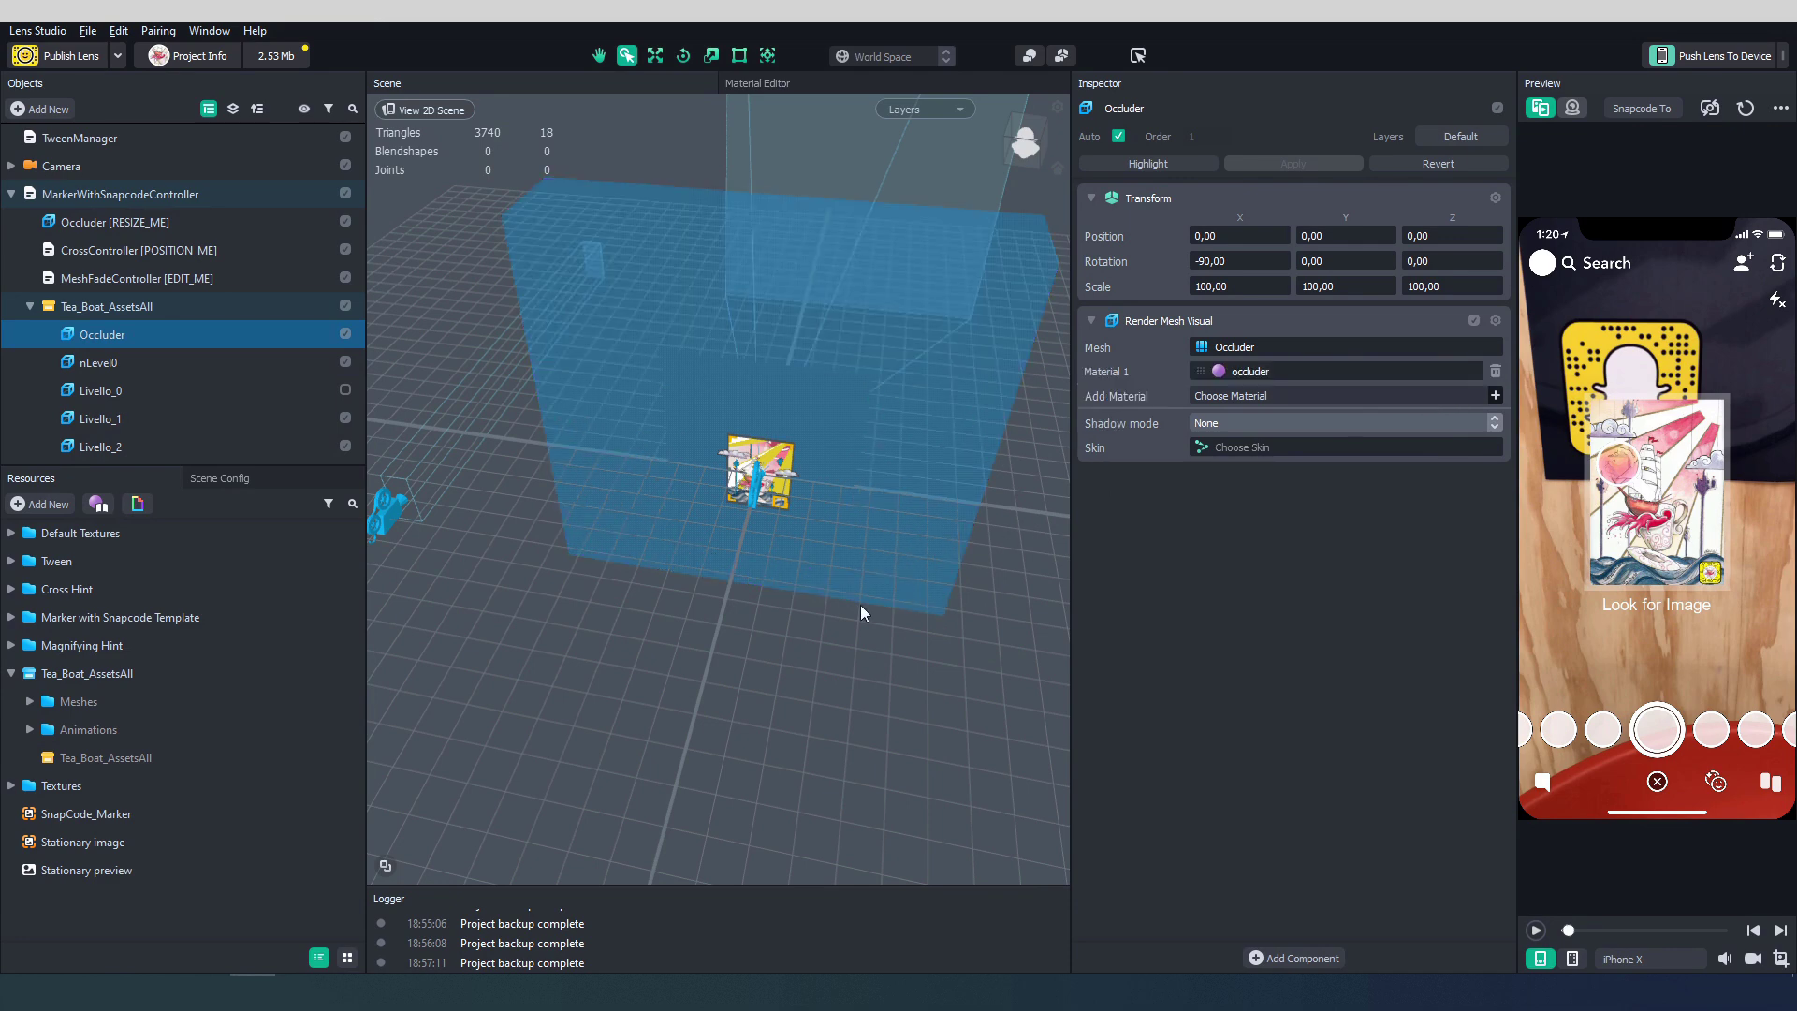
{"action": "left_click_drag", "start_coordinate": [861, 605], "coordinate": [384, 345], "text": "alt"}
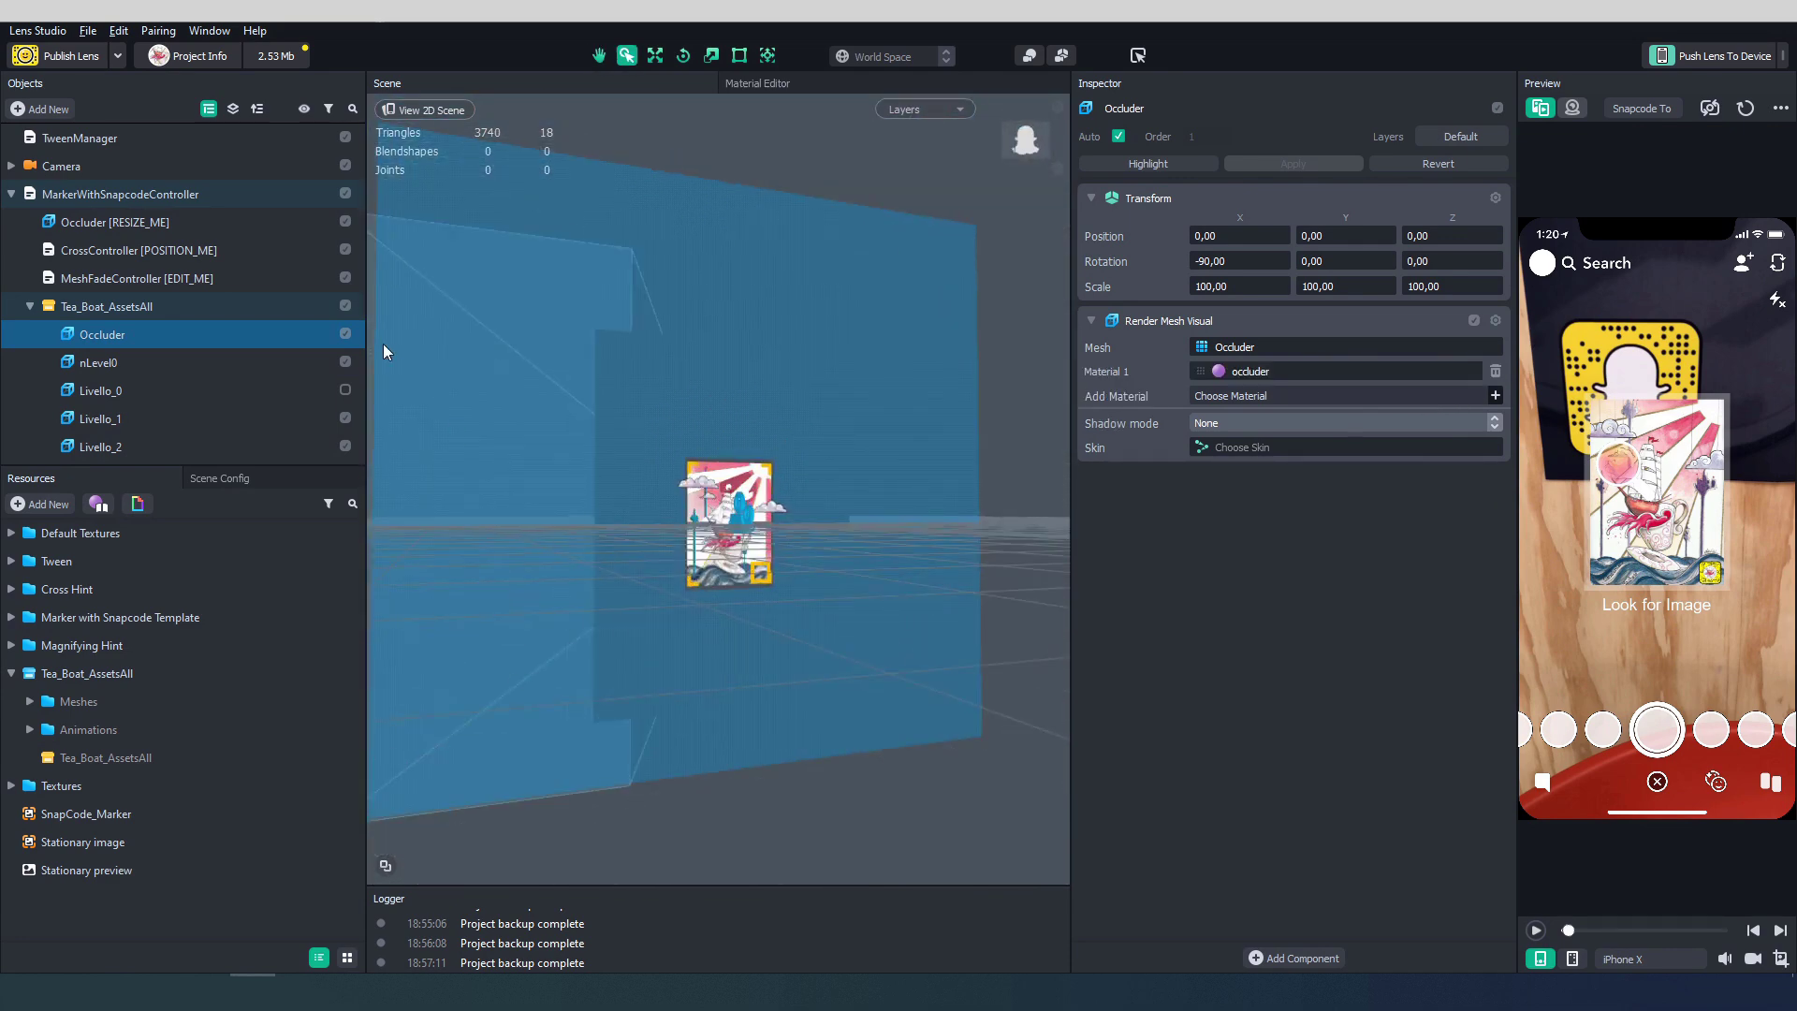
Step: Disable both the Occluder inside Tea_Boat_AssetsAll and the template's Occluder [RESIZE_ME] object
{"action": "left_click", "coordinate": [345, 334]}
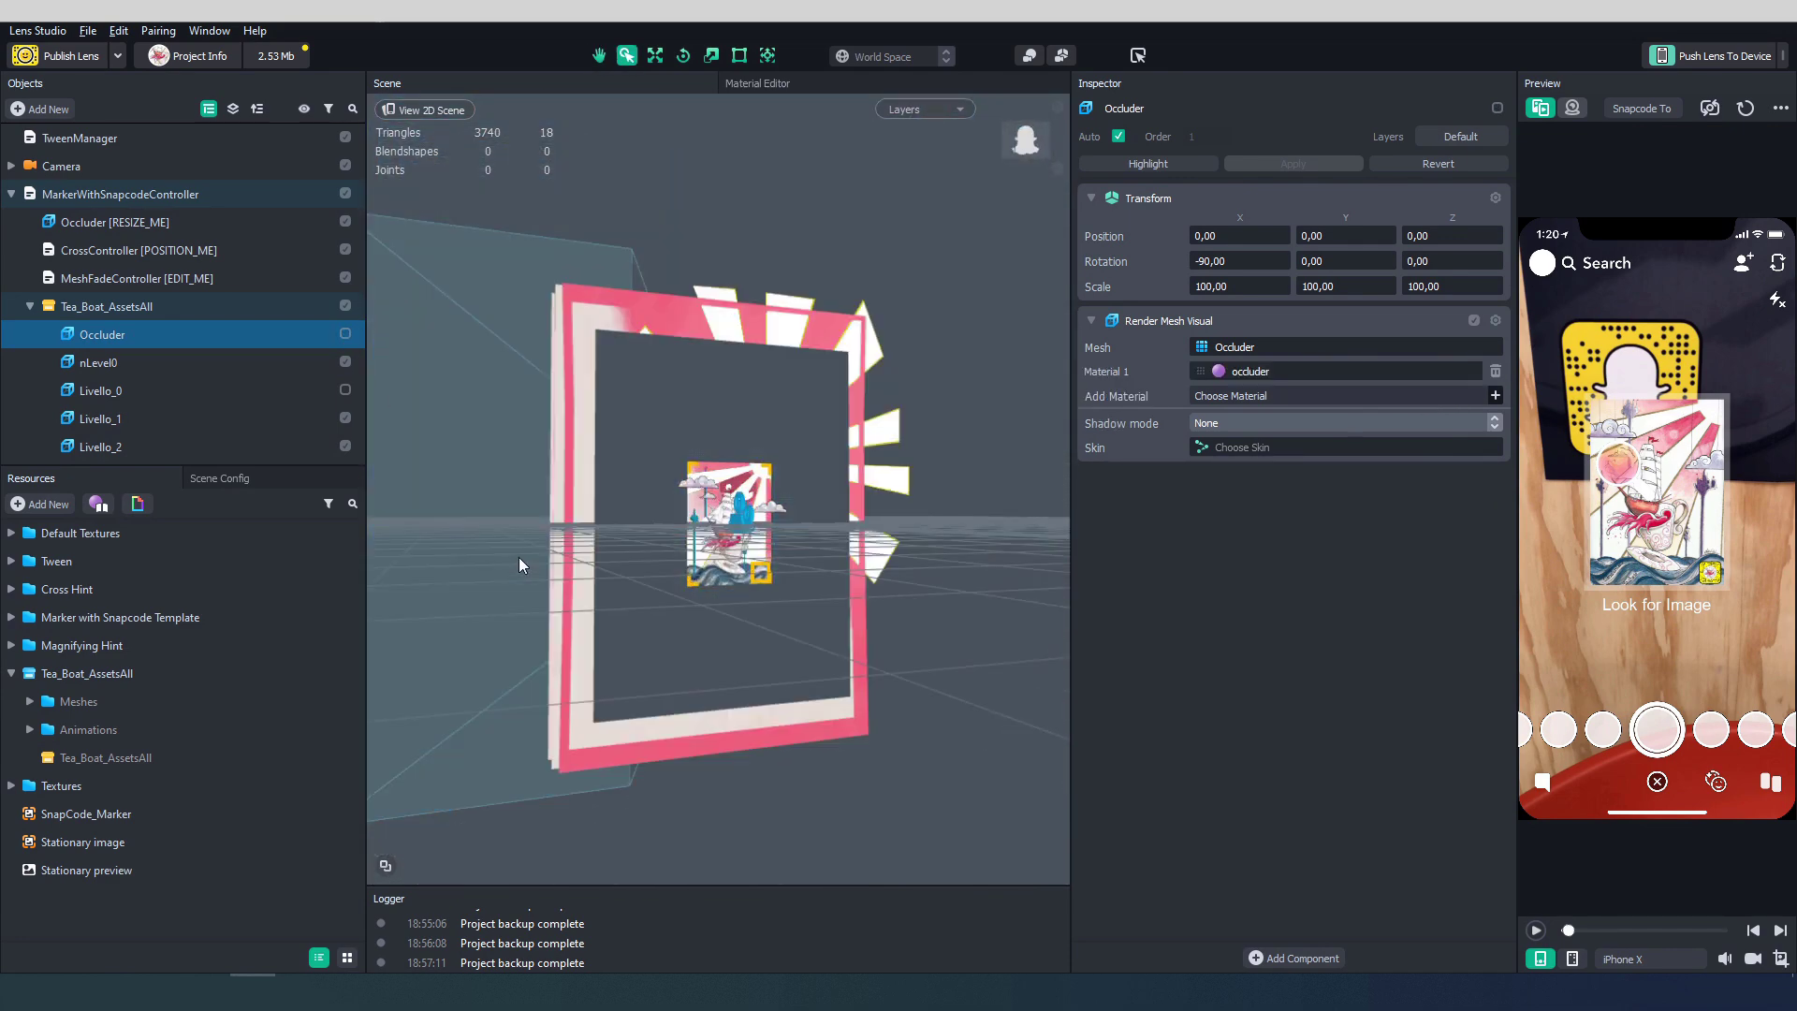
{"action": "left_click", "coordinate": [213, 221]}
{"action": "left_click", "coordinate": [345, 221]}
{"action": "scroll", "coordinate": [652, 601], "scroll_direction": "up", "scroll_amount": 3}
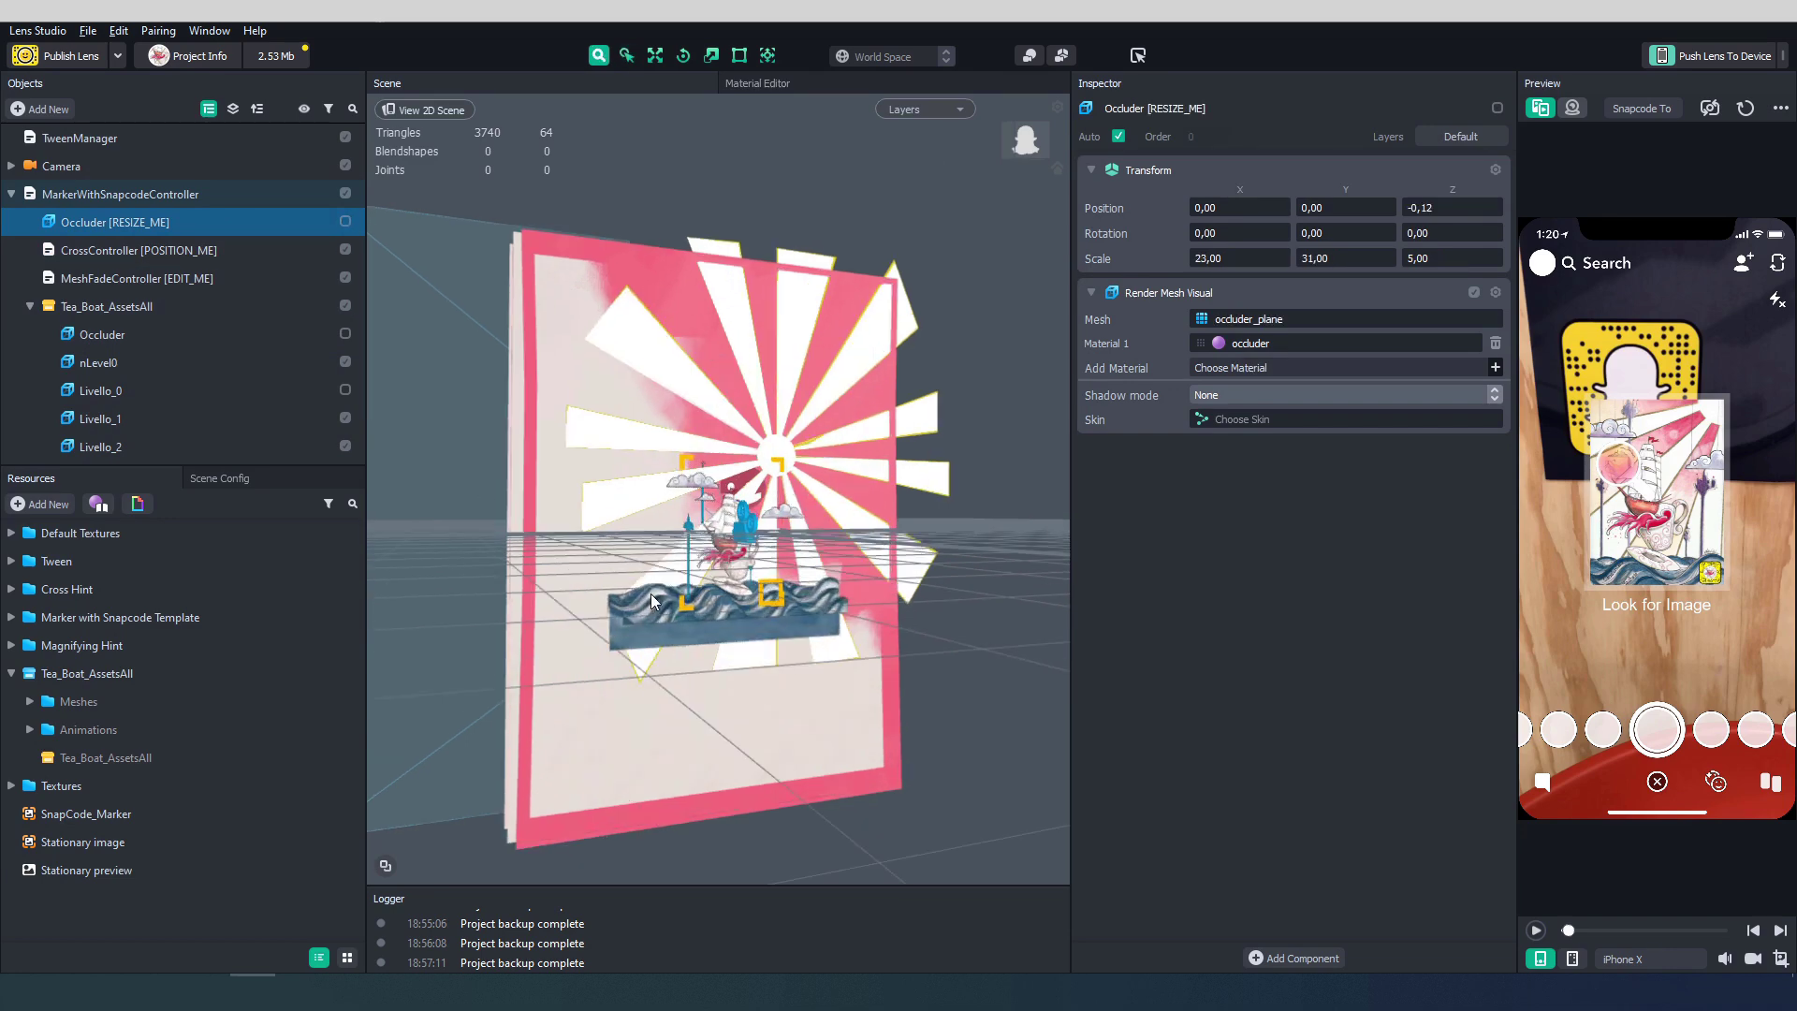
Step: Examine the layered waves, ship, clouds and sun rays of the teacup artwork from the front and from an angle
{"action": "left_click_drag", "start_coordinate": [652, 594], "coordinate": [767, 594], "text": "alt"}
{"action": "scroll", "coordinate": [660, 656], "scroll_direction": "up", "scroll_amount": 3}
{"action": "middle_click_drag", "start_coordinate": [767, 593], "coordinate": [502, 598]}
{"action": "scroll", "coordinate": [757, 661], "scroll_direction": "up", "scroll_amount": 1}
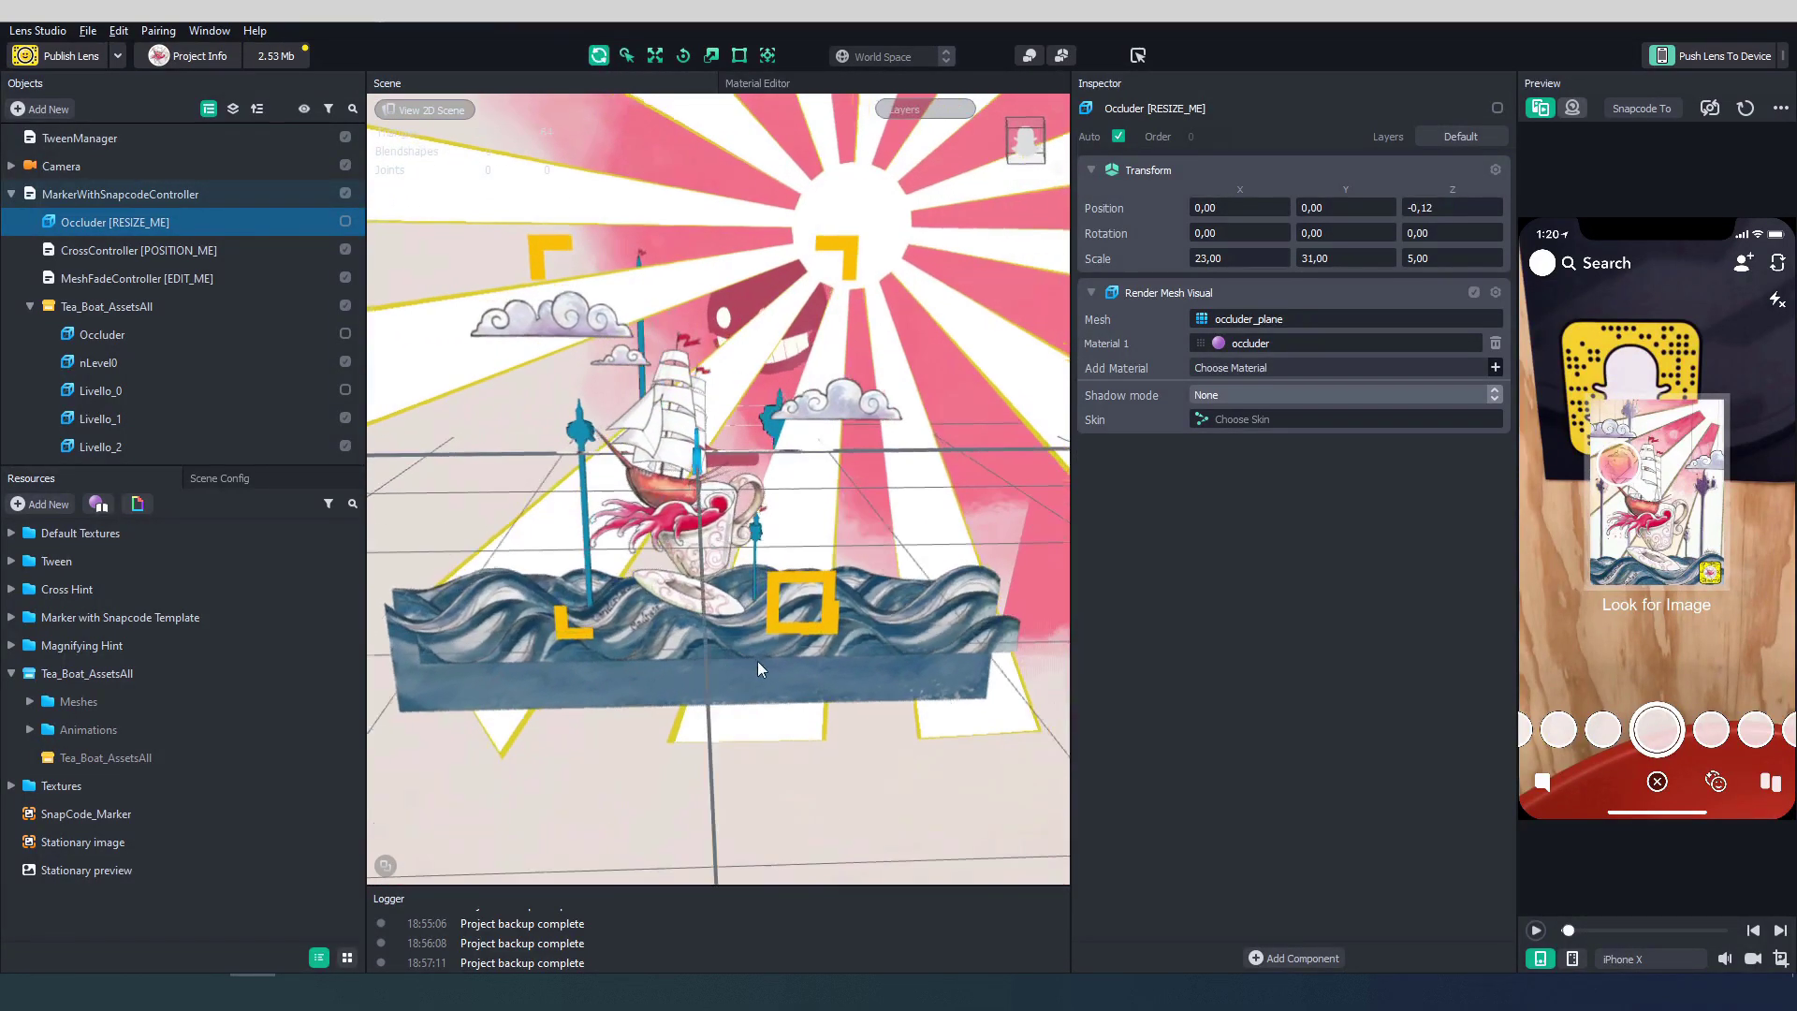
{"action": "mouse_move", "coordinate": [756, 661]}
{"action": "left_mouse_down", "text": "alt"}
{"action": "mouse_move", "coordinate": [856, 625]}
{"action": "mouse_move", "coordinate": [648, 676]}
{"action": "mouse_move", "coordinate": [761, 682]}
{"action": "left_mouse_up", "text": "alt"}
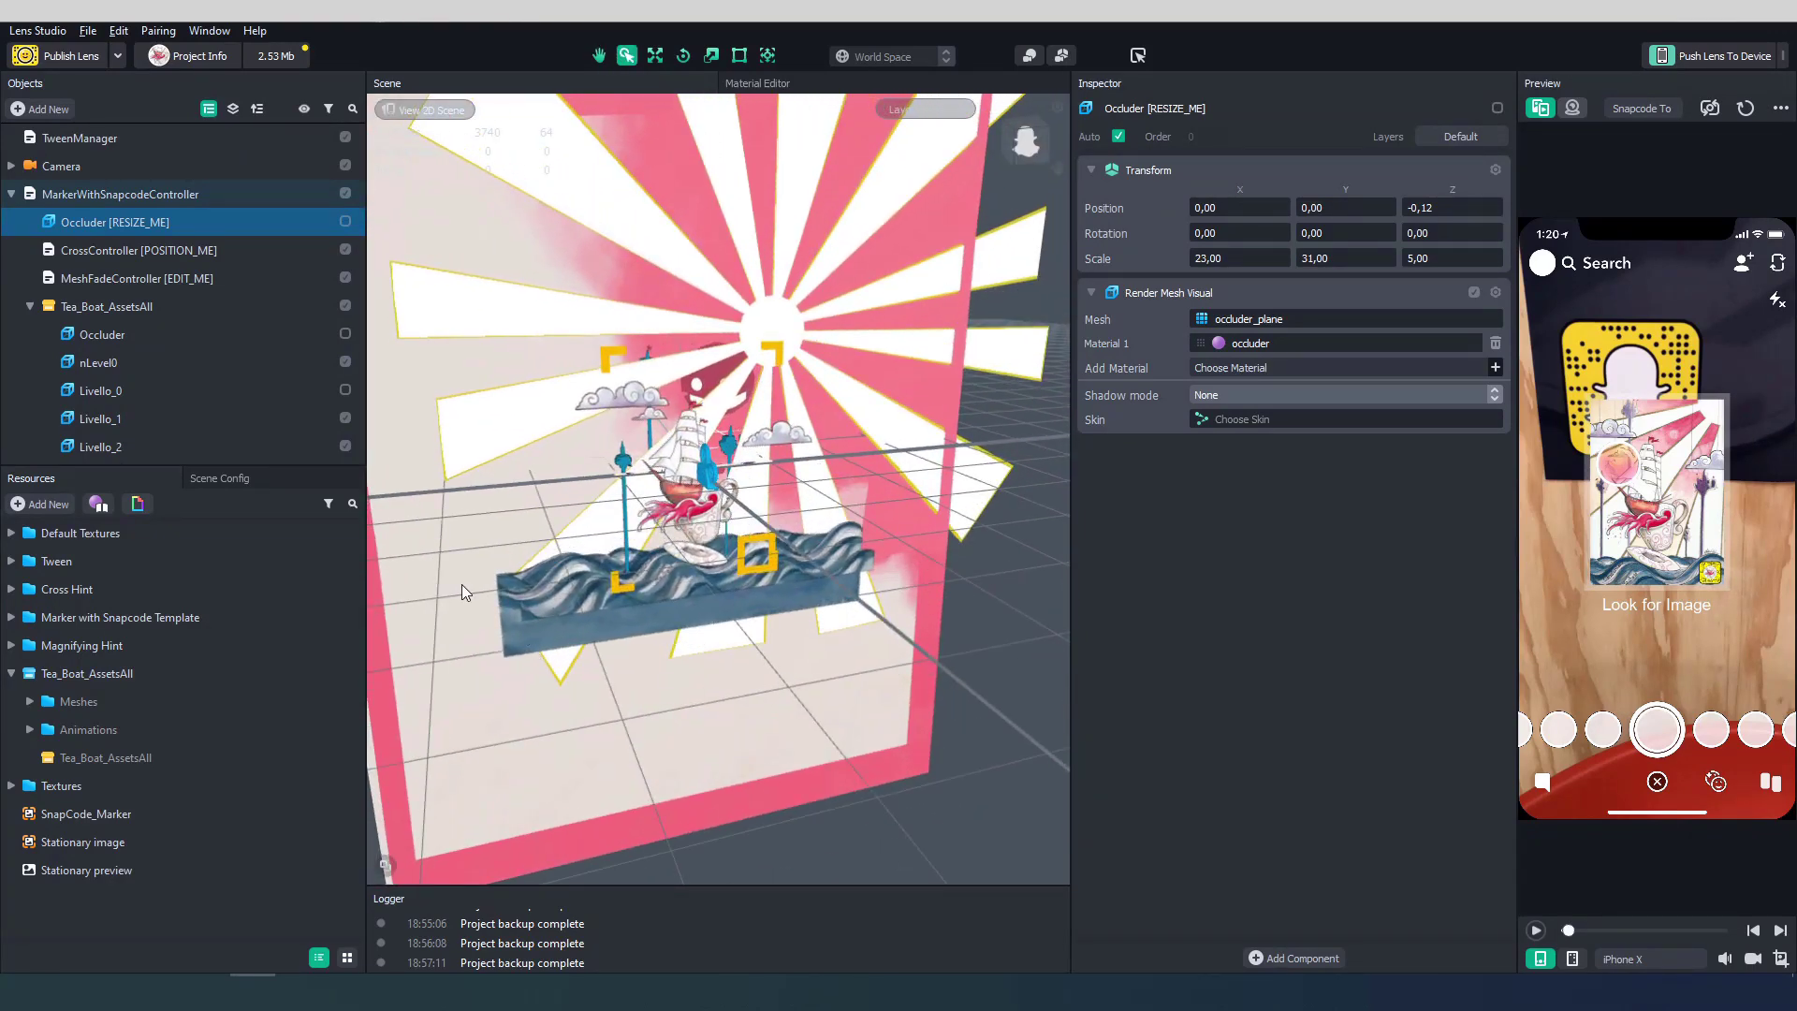
Step: Check the Occluder inside Tea_Boat_AssetsAll, and disable the whole Tea_Boat_AssetsAll object so only the marker image shows
{"action": "double_click", "coordinate": [102, 334]}
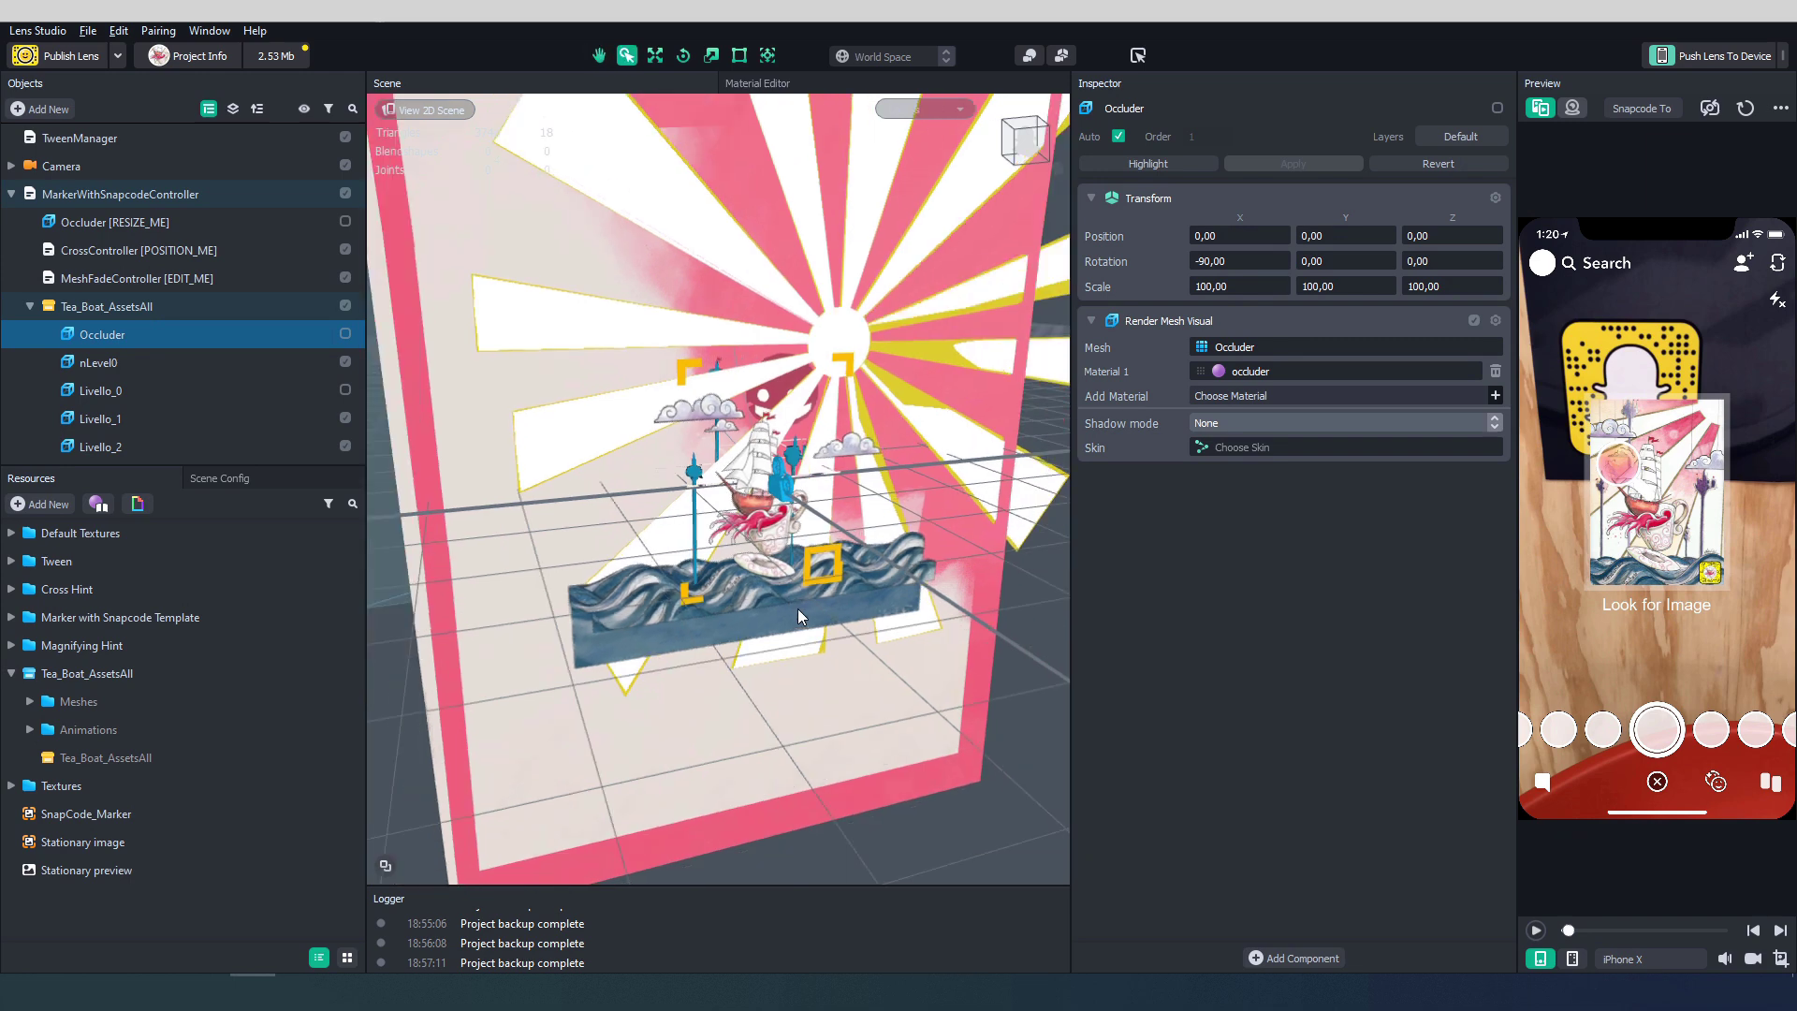
{"action": "left_click", "coordinate": [90, 308]}
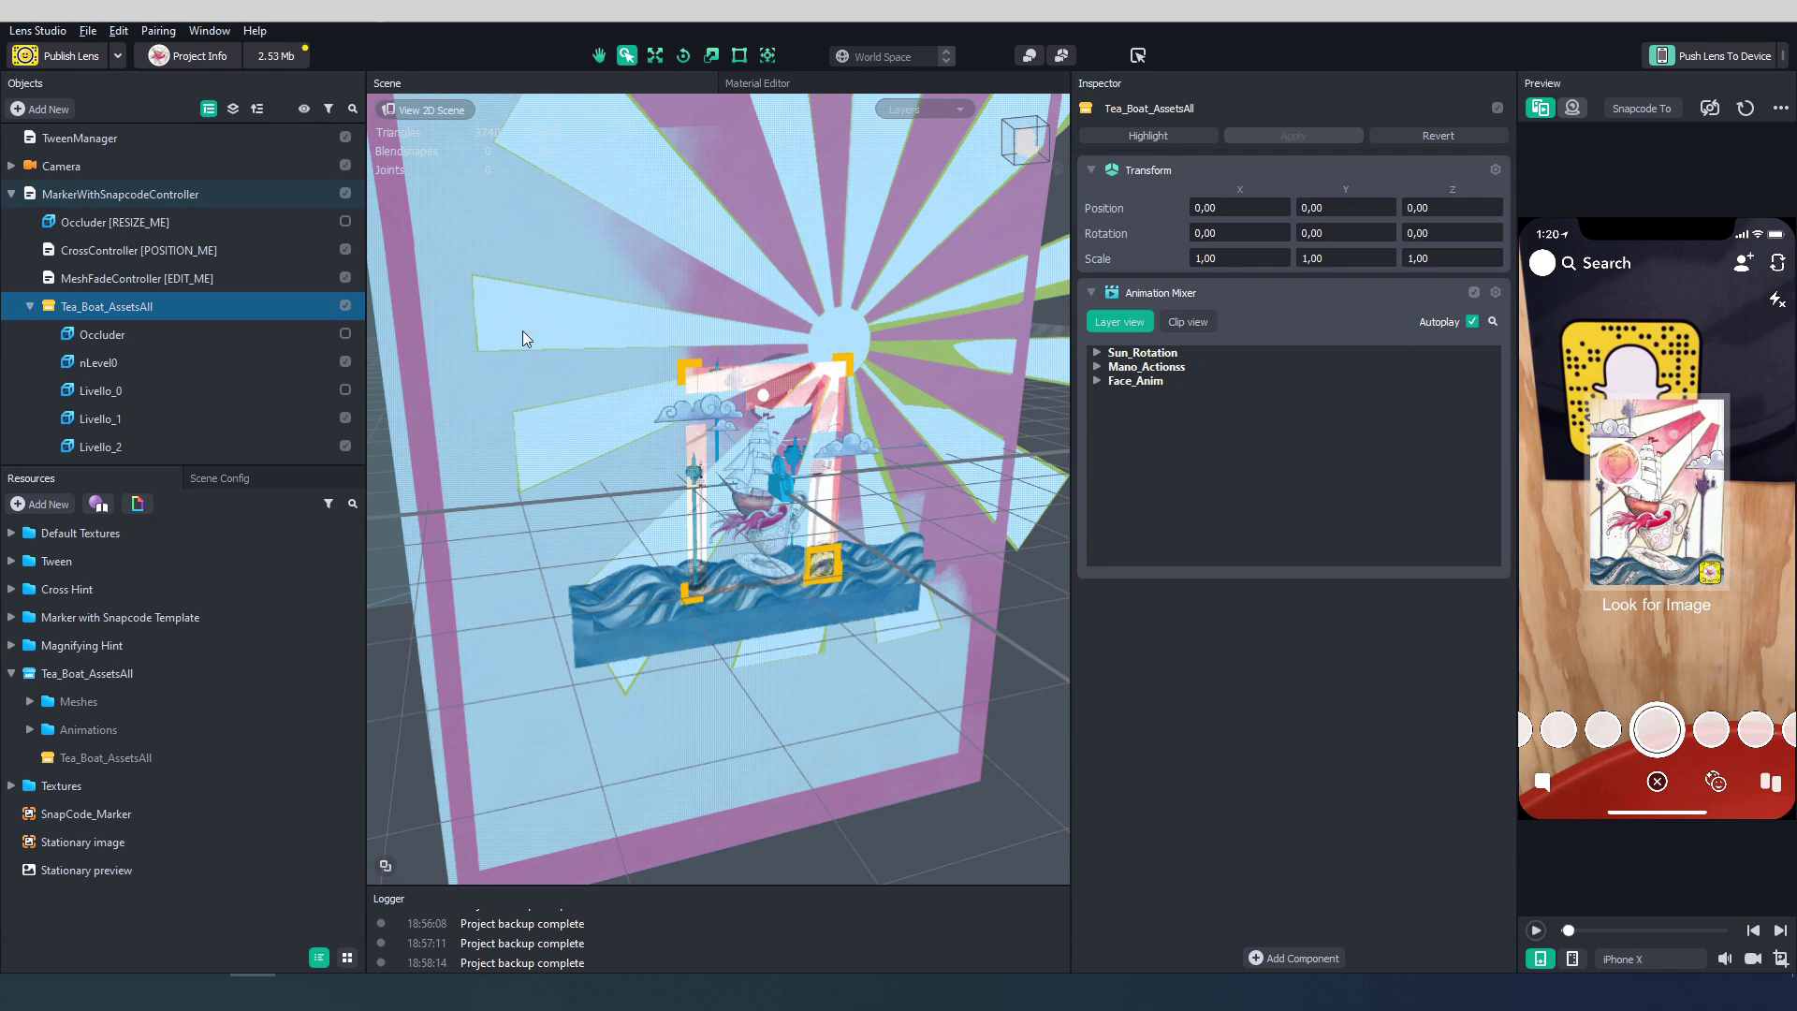
{"action": "mouse_move", "coordinate": [749, 608]}
{"action": "left_mouse_down", "text": "alt"}
{"action": "mouse_move", "coordinate": [721, 600]}
{"action": "mouse_move", "coordinate": [814, 609]}
{"action": "mouse_move", "coordinate": [728, 591]}
{"action": "left_mouse_up", "text": "alt"}
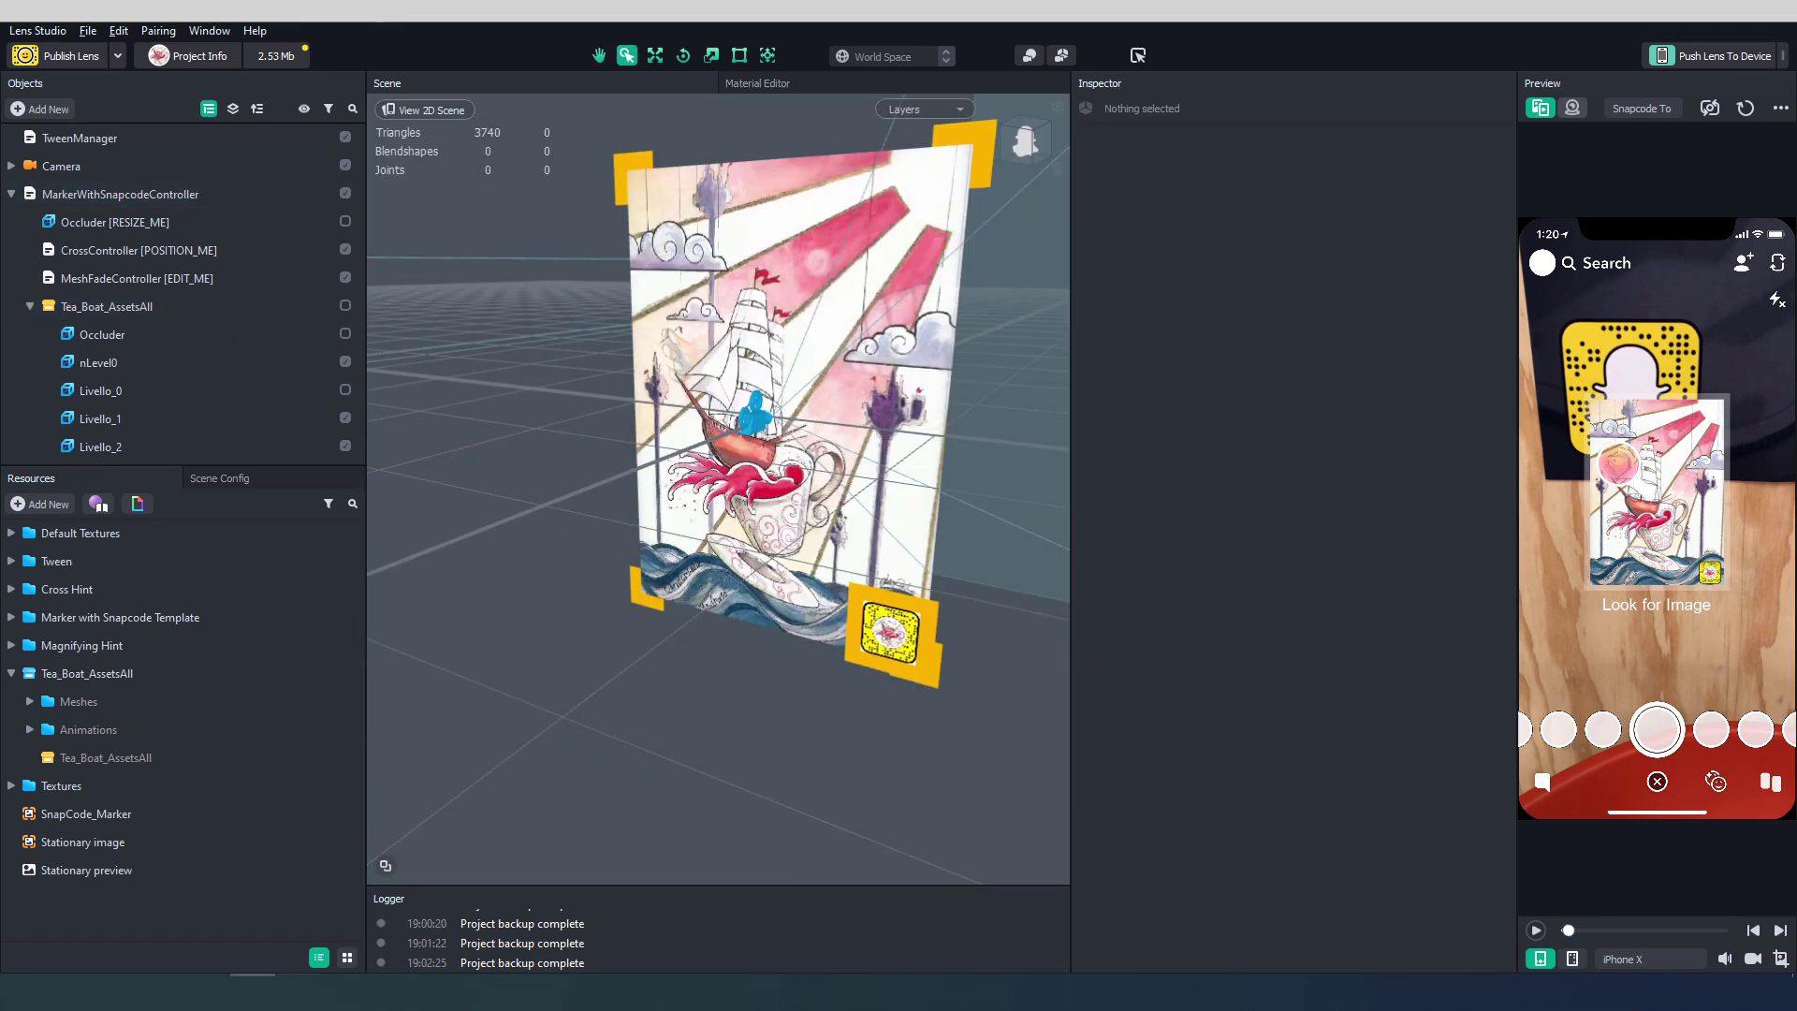
Step: View the Stationary image resource at full size and select the Stationary preview resource
{"action": "double_click", "coordinate": [83, 842]}
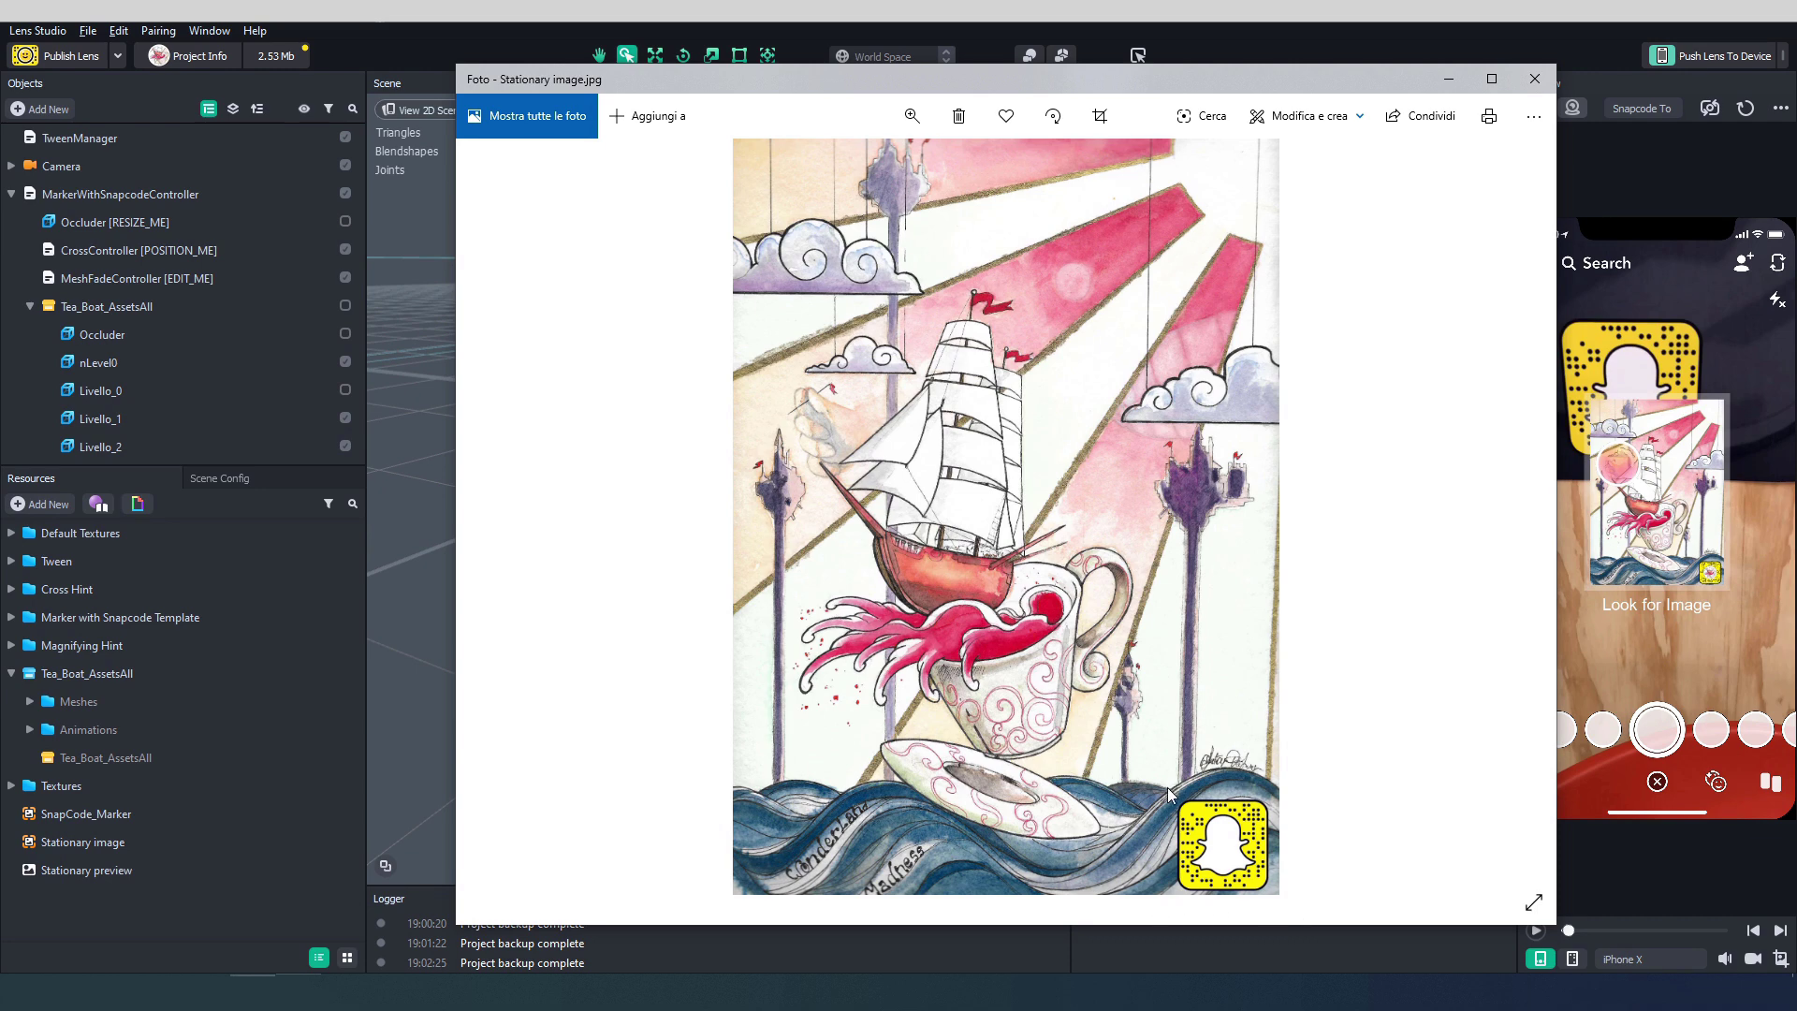
{"action": "left_click", "coordinate": [177, 895]}
{"action": "left_click", "coordinate": [141, 875]}
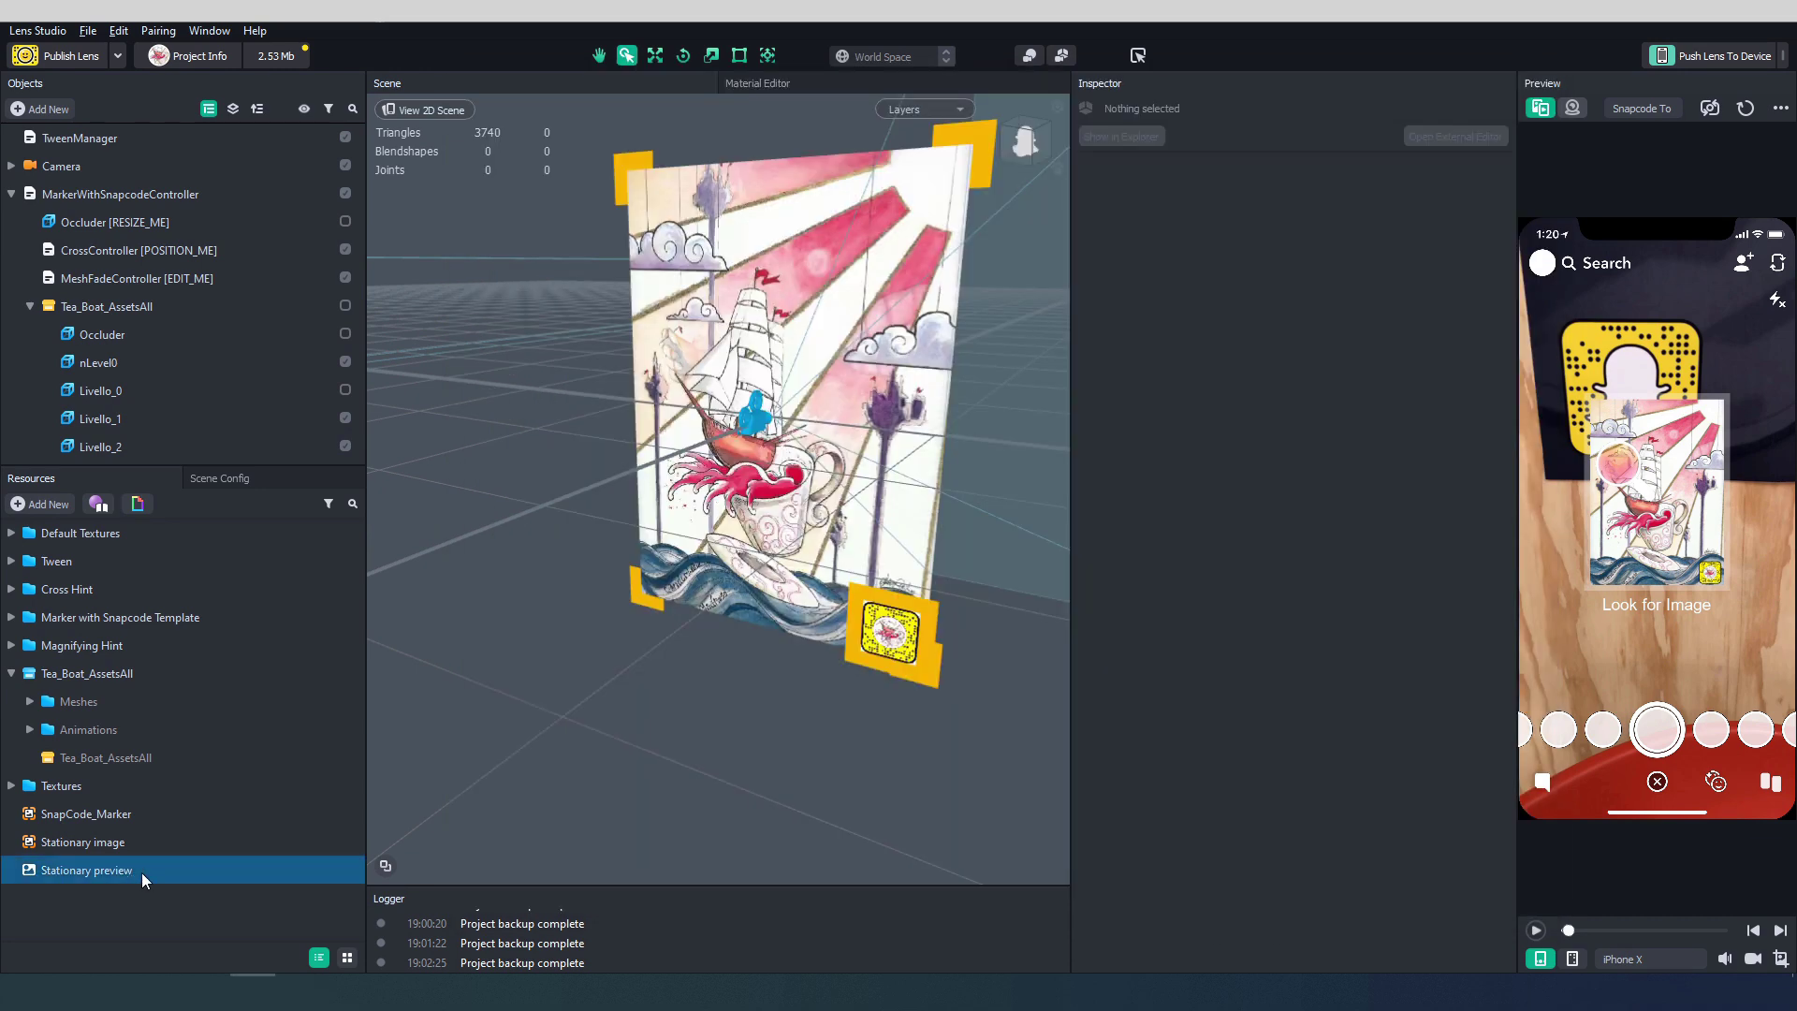